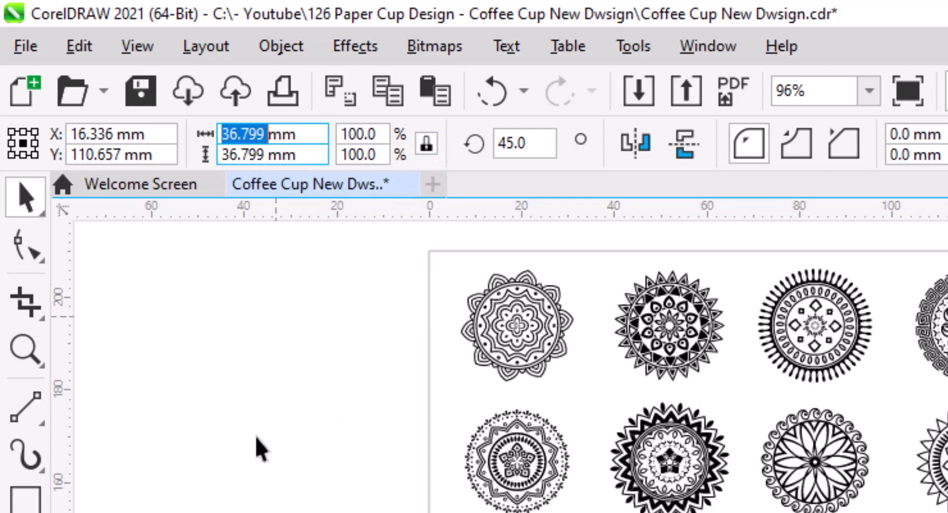
# Set the diamond's size to 20 mm and align it with the left and top edges of the 22 x 10 cm rectangle
pyautogui.write('20')
pyautogui.press('Return')
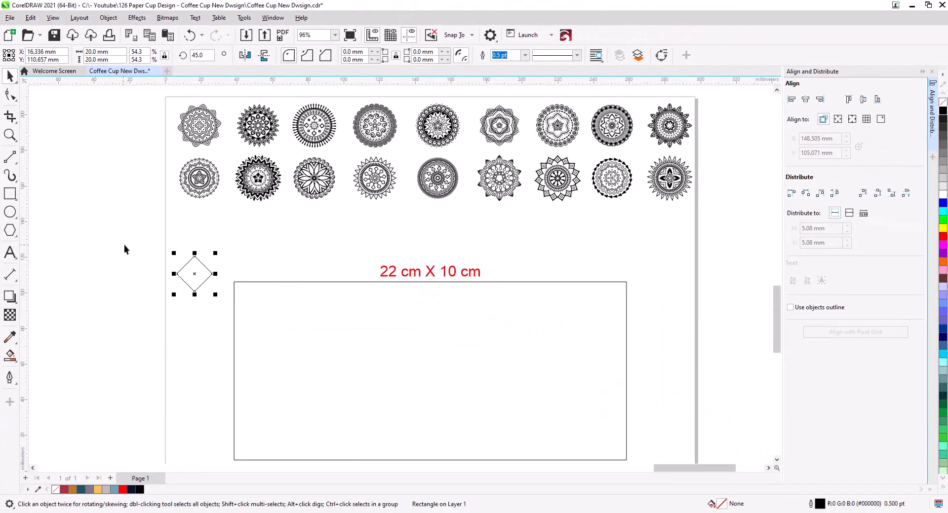
pyautogui.click(244, 332)
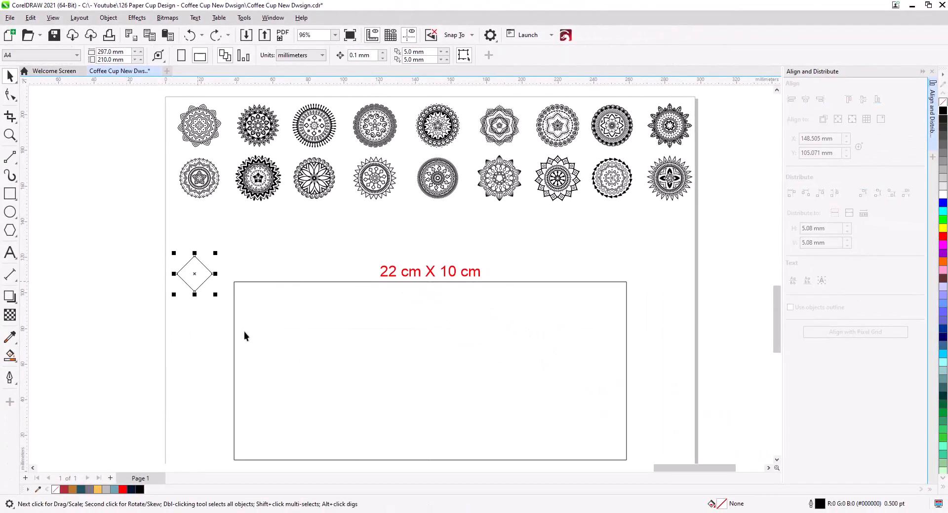
pyautogui.keyDown('shift'); pyautogui.click(293, 340); pyautogui.keyUp('shift')
pyautogui.click(792, 99)
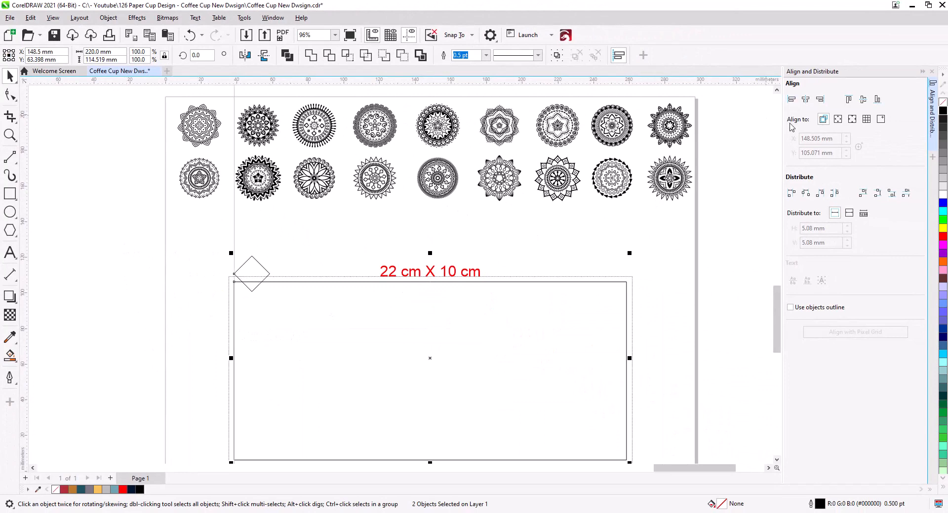
pyautogui.click(849, 100)
pyautogui.click(187, 256)
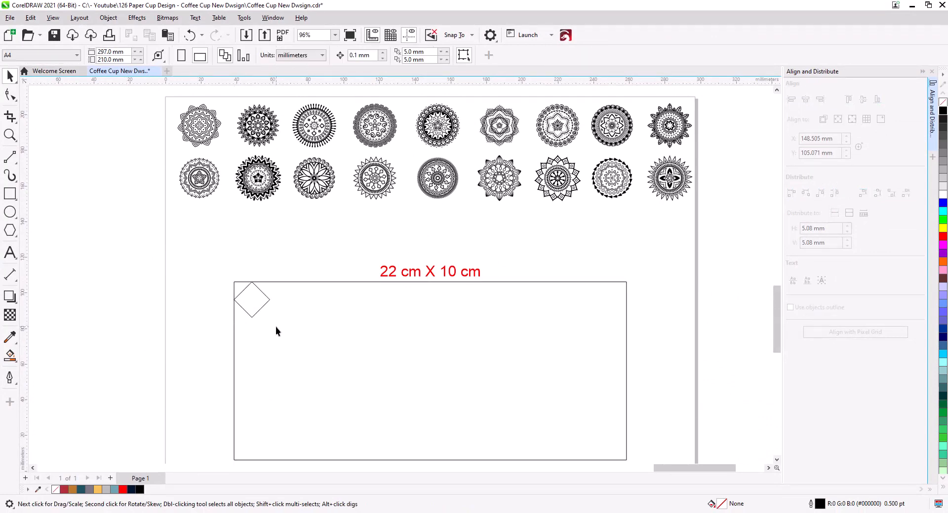
# Copy the diamond directly below itself, point to point, and repeat the duplication until a column of five spans the rectangle's height
pyautogui.click(266, 303)
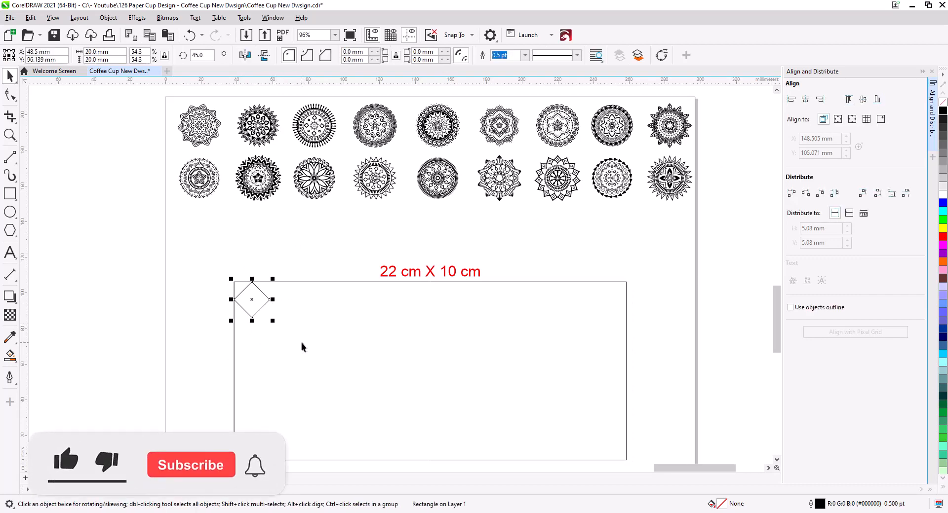
pyautogui.moveTo(302, 345); pyautogui.dragTo(306, 295)
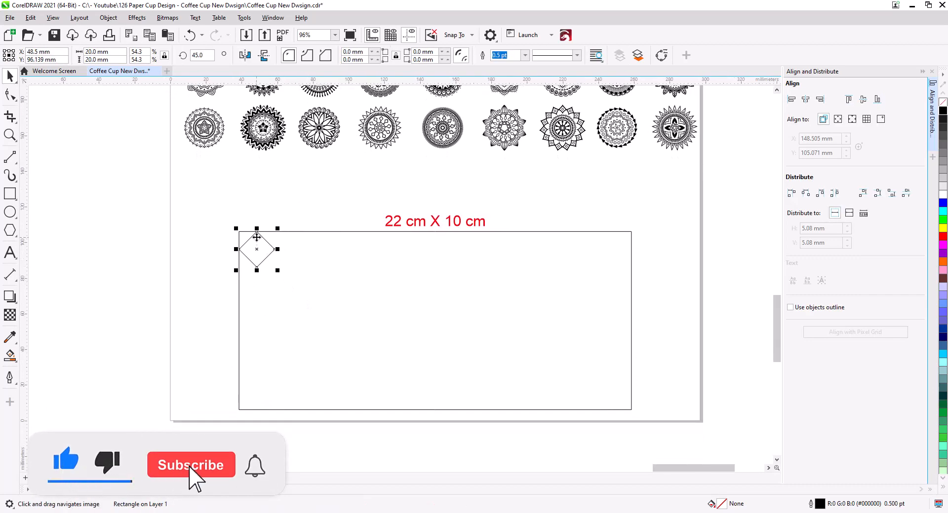
pyautogui.moveTo(257, 232); pyautogui.dragTo(258, 266)
pyautogui.click(279, 293)
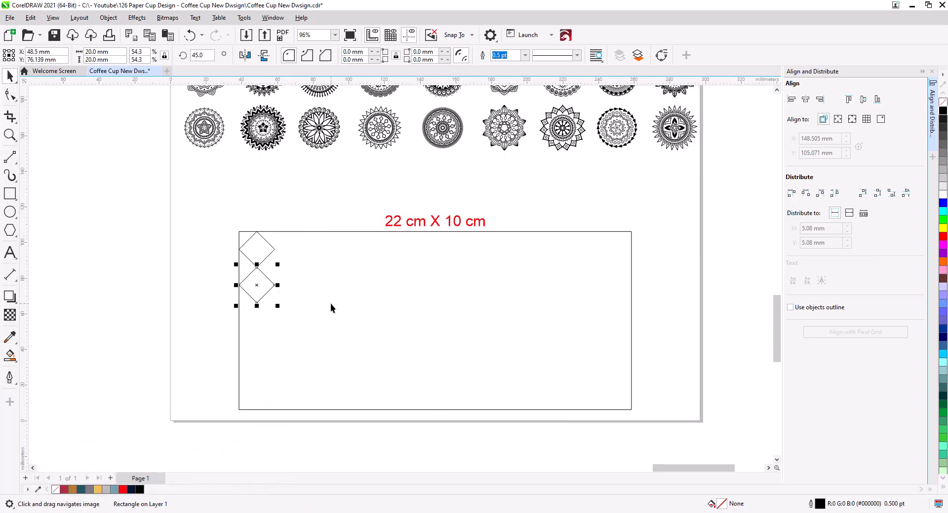
pyautogui.hotkey('ctrl', 'd')
pyautogui.hotkey('ctrl', 'd')
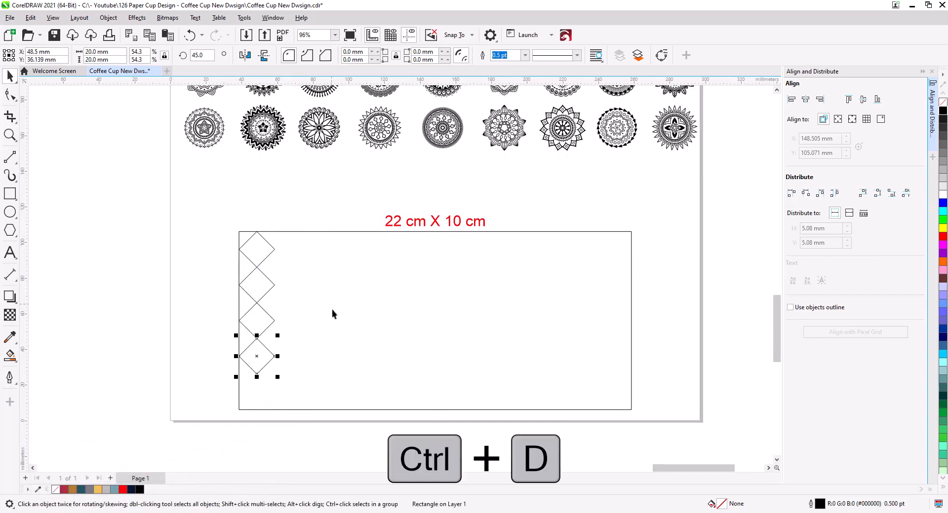
pyautogui.hotkey('ctrl', 'd')
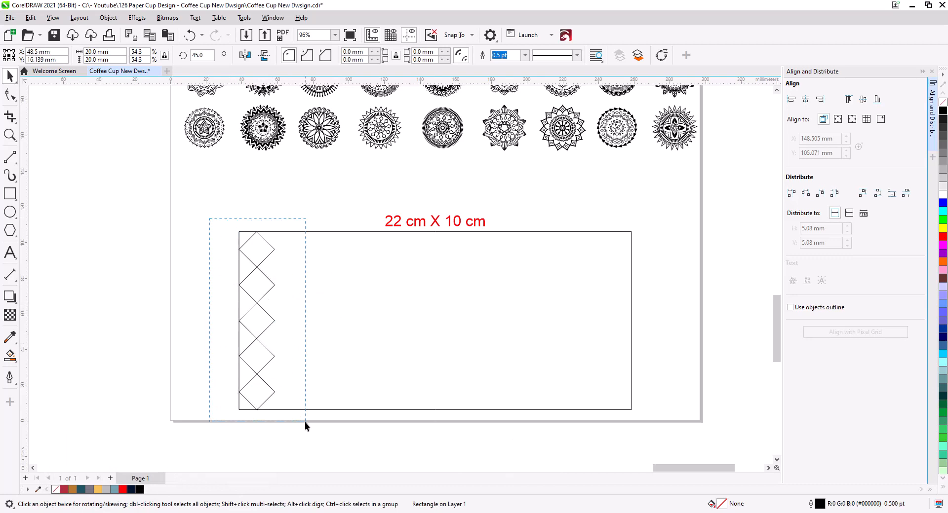
# Copy the diamond column 20 mm to the right and repeat the duplication until eleven adjoining columns span the rectangle's width
pyautogui.moveTo(241, 251); pyautogui.dragTo(275, 248)
pyautogui.click(294, 271)
pyautogui.hotkey('ctrl', 'd')
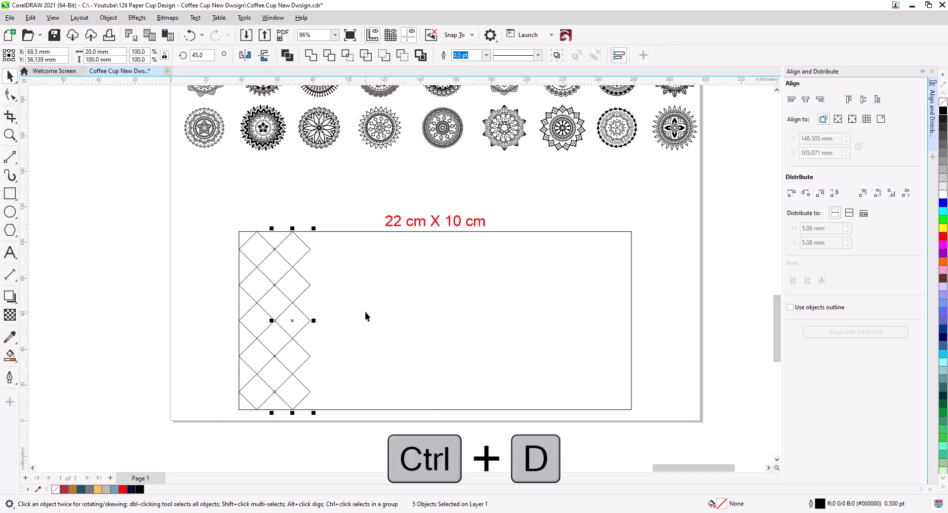
pyautogui.hotkey('ctrl', 'd')
pyautogui.hotkey('ctrl', 'd')
pyautogui.hotkey('ctrl', 'd')
pyautogui.hotkey('ctrl', 'd')
pyautogui.hotkey('ctrl', 'd')
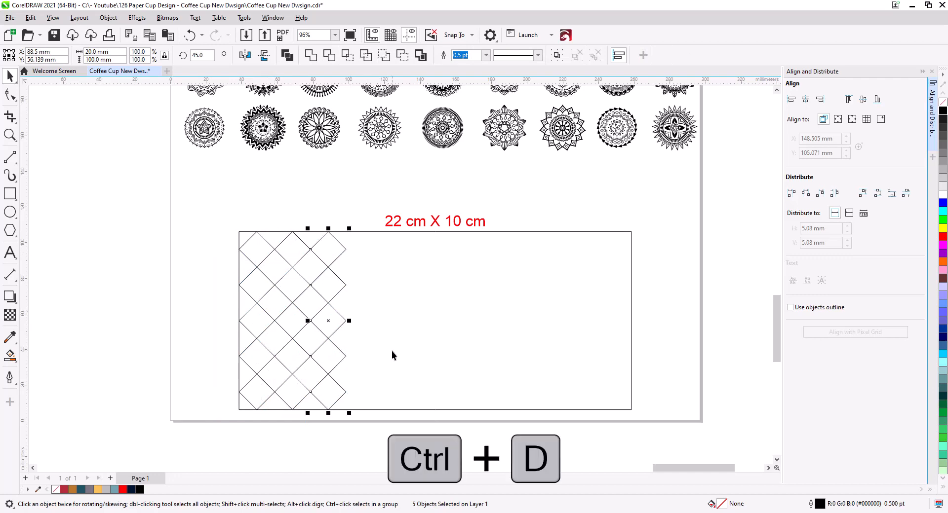
pyautogui.hotkey('ctrl', 'd')
pyautogui.hotkey('ctrl', 'd')
pyautogui.hotkey('ctrl', 'd')
pyautogui.hotkey('ctrl', 'd')
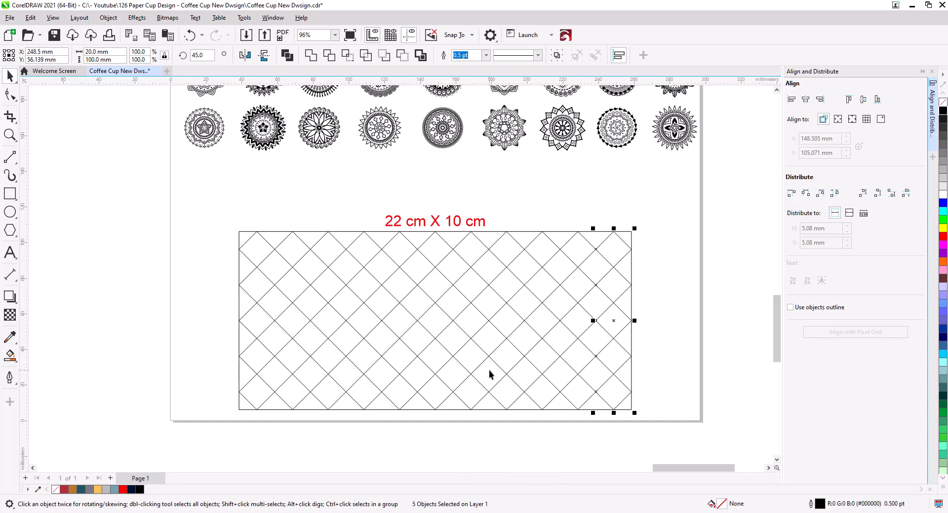
pyautogui.click(653, 341)
# Move the 22 x 10 cm rectangle horizontally off the page to the left of the diamond pattern
pyautogui.click(243, 303)
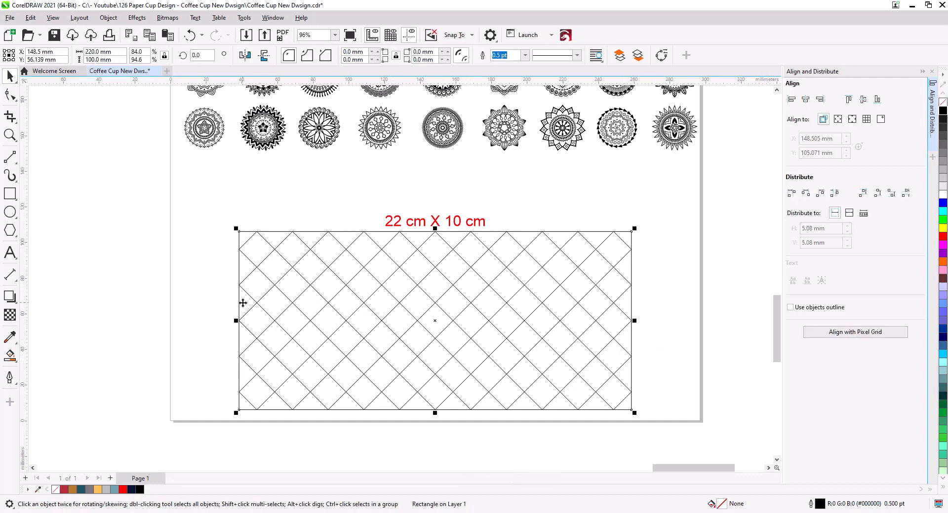
pyautogui.moveTo(627, 275); pyautogui.dragTo(118, 288)
pyautogui.moveTo(216, 377); pyautogui.dragTo(216, 376)
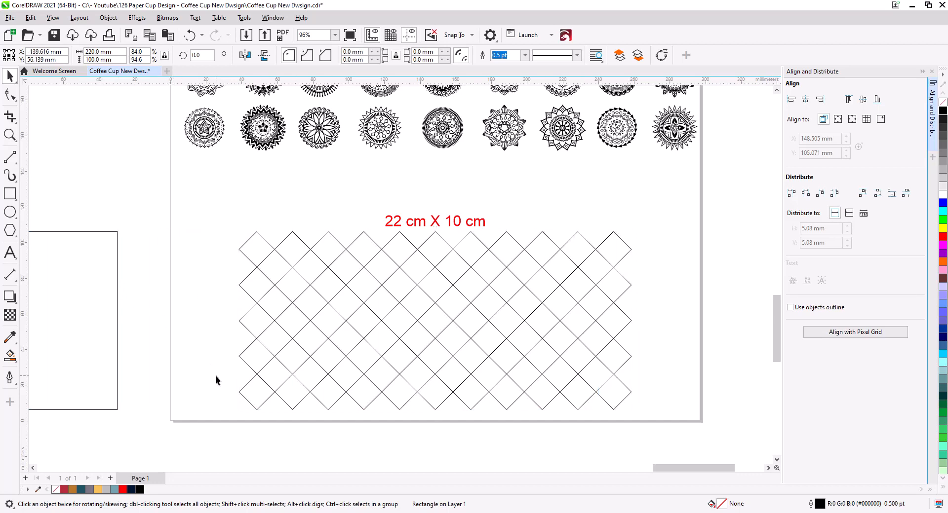
pyautogui.click(215, 375)
# Copy the top row of diamonds 10 mm right and 10 mm down into the gaps, and copy that offset row 20 mm straight down
pyautogui.scroll(-1, 241, 183)
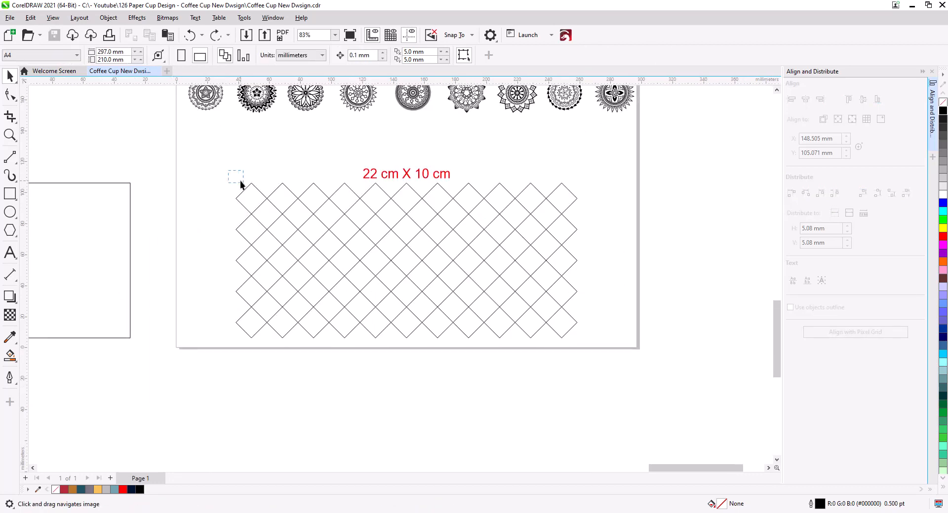
pyautogui.moveTo(564, 221); pyautogui.dragTo(591, 220)
pyautogui.scroll(3, 257, 198)
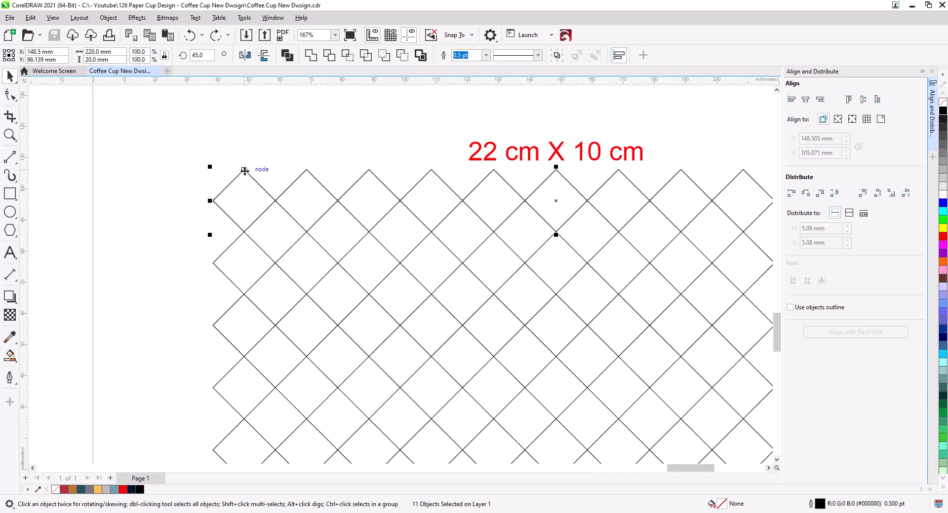
pyautogui.moveTo(246, 174); pyautogui.dragTo(276, 263)
pyautogui.click(299, 223)
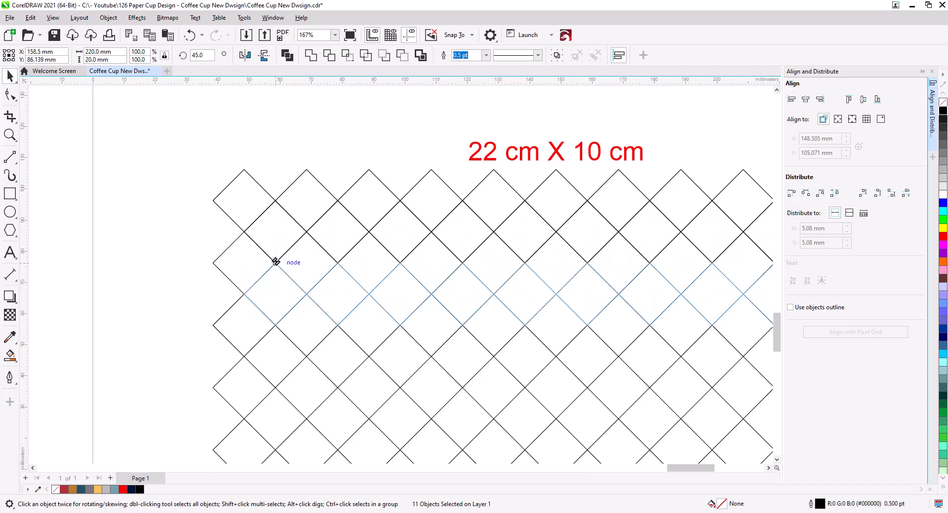
pyautogui.click(298, 285)
# Repeat the 20 mm downward duplication of the offset row until five offset rows cover the pattern's height
pyautogui.scroll(-2, 281, 202)
pyautogui.hotkey('ctrl', 'd')
pyautogui.scroll(-1, 288, 227)
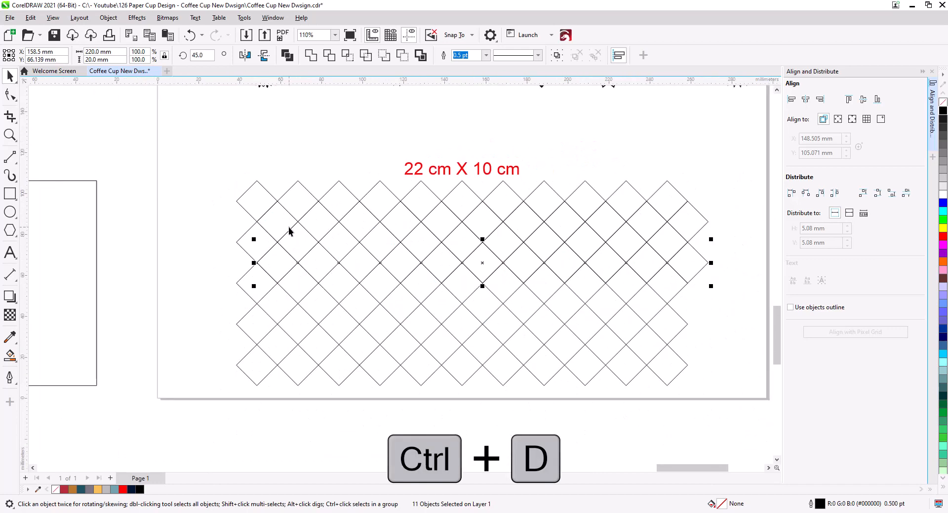
pyautogui.hotkey('ctrl', 'd')
pyautogui.hotkey('ctrl', 'd')
pyautogui.hotkey('ctrl', 'd')
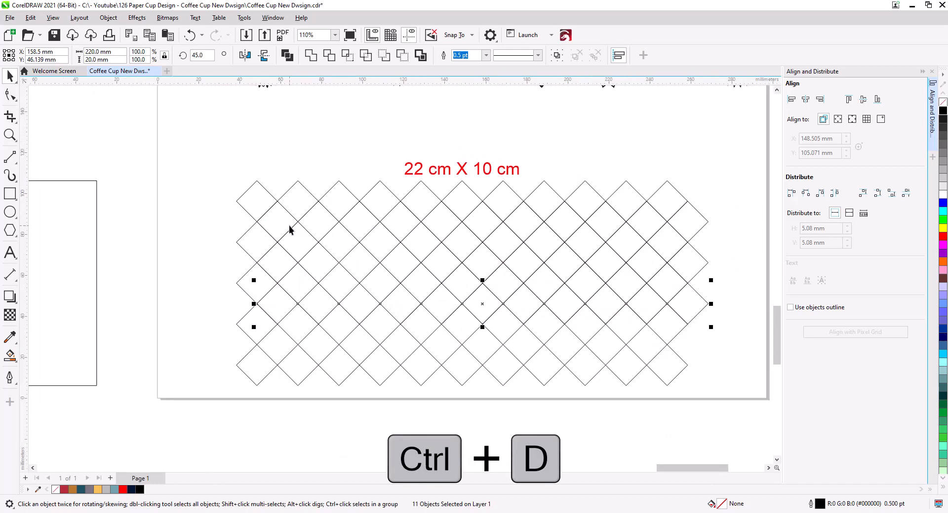
pyautogui.click(209, 239)
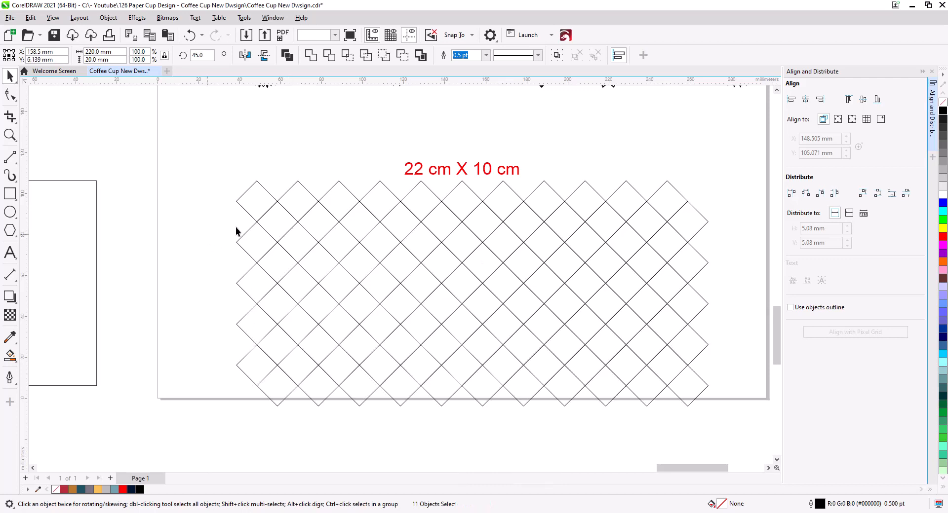
pyautogui.click(266, 212)
pyautogui.moveTo(287, 214); pyautogui.dragTo(328, 214)
pyautogui.click(218, 226)
# Fill the block of nine diamonds, three by three, at the pattern's upper-left corner with dark red
pyautogui.scroll(3, 309, 236)
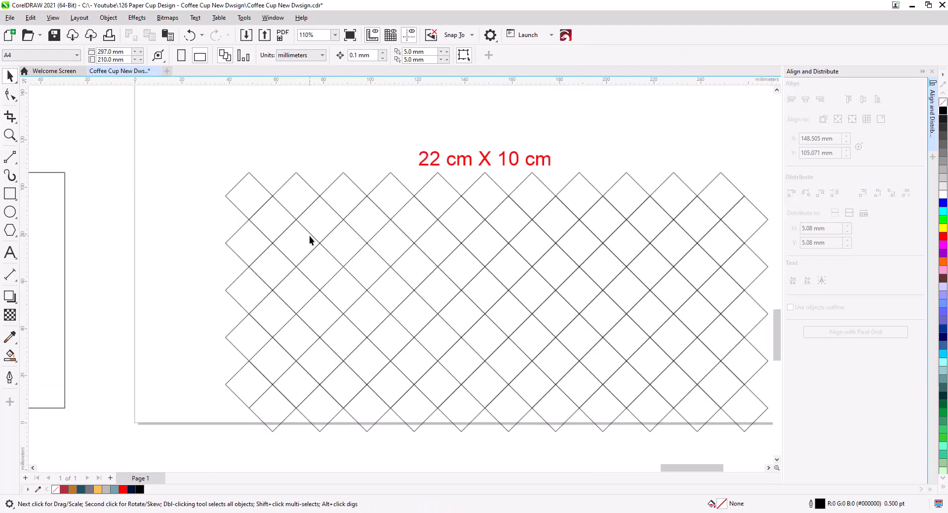
pyautogui.moveTo(376, 237); pyautogui.dragTo(257, 269)
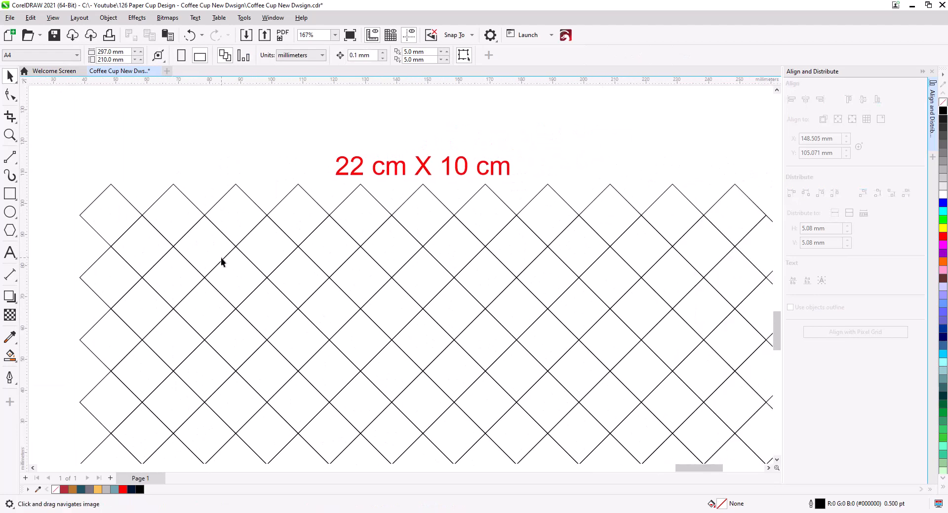
pyautogui.click(125, 233)
pyautogui.click(166, 280)
pyautogui.keyDown('shift'); pyautogui.click(137, 254); pyautogui.keyUp('shift')
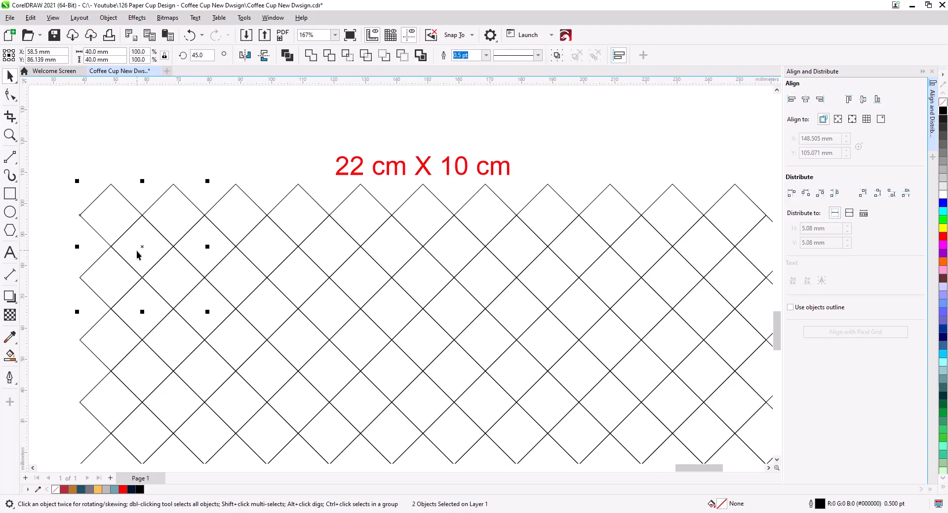
pyautogui.keyDown('shift'); pyautogui.click(175, 226); pyautogui.keyUp('shift')
pyautogui.keyDown('shift'); pyautogui.click(209, 256); pyautogui.keyUp('shift')
pyautogui.keyDown('shift'); pyautogui.click(235, 278); pyautogui.keyUp('shift')
pyautogui.click(64, 490)
# Fill the nine-diamond block diagonally below the dark red one with brown (#B87A2C)
pyautogui.click(207, 321)
pyautogui.keyDown('shift'); pyautogui.click(266, 387); pyautogui.keyUp('shift')
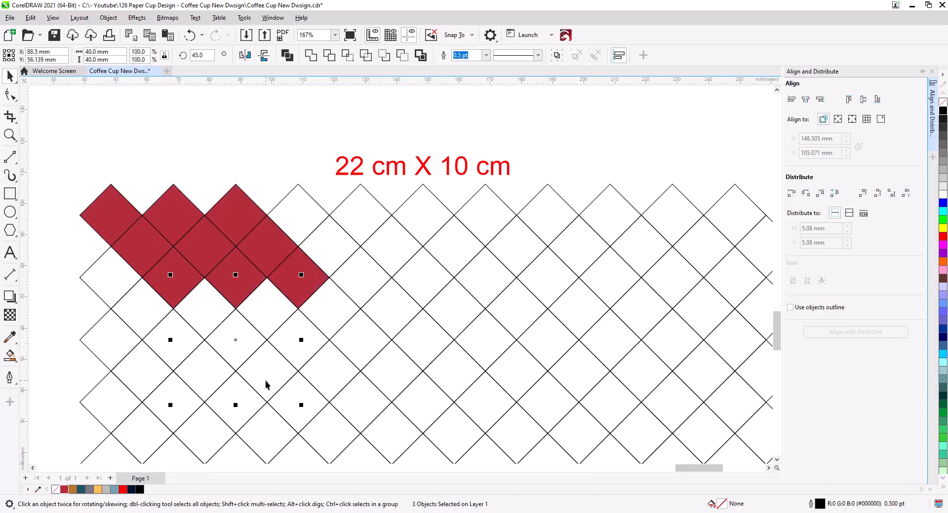
pyautogui.keyDown('shift'); pyautogui.click(271, 318); pyautogui.keyUp('shift')
pyautogui.keyDown('shift'); pyautogui.click(345, 381); pyautogui.keyUp('shift')
pyautogui.keyDown('shift'); pyautogui.click(339, 328); pyautogui.keyUp('shift')
pyautogui.keyDown('shift'); pyautogui.click(390, 371); pyautogui.keyUp('shift')
pyautogui.keyDown('shift'); pyautogui.click(390, 368); pyautogui.keyUp('shift')
pyautogui.click(72, 490)
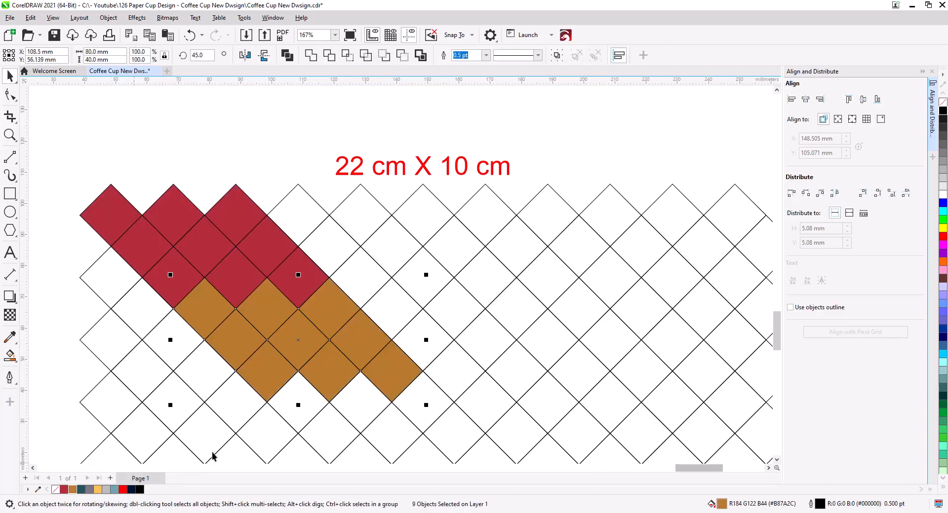
# Fill the nine-diamond block to the right of the dark red one along the pattern's top with dark teal
pyautogui.click(301, 218)
pyautogui.keyDown('shift'); pyautogui.click(326, 248); pyautogui.keyUp('shift')
pyautogui.keyDown('shift'); pyautogui.click(358, 275); pyautogui.keyUp('shift')
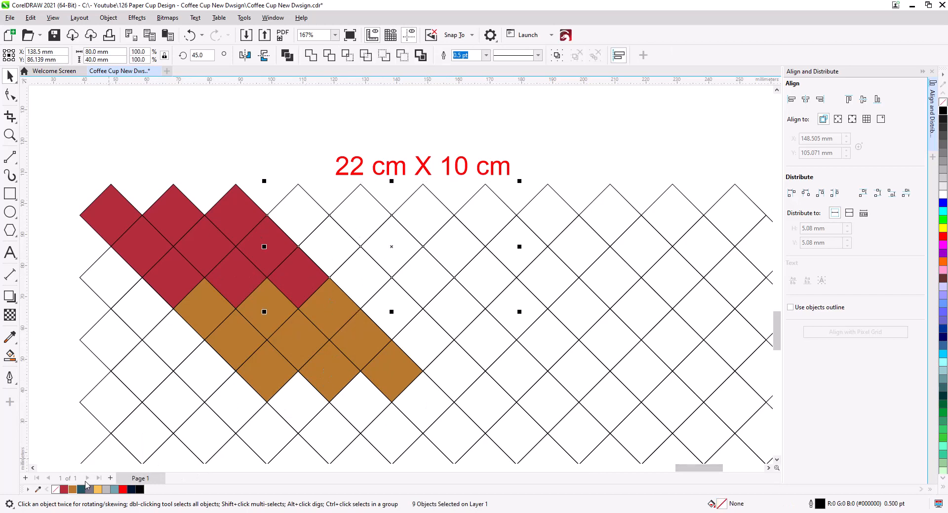
pyautogui.click(81, 489)
# Fill the nine-diamond block below the dark teal one, right of the brown block, with purplish grey (#7B7881)
pyautogui.scroll(-3, 282, 322)
pyautogui.click(345, 251)
pyautogui.keyDown('shift'); pyautogui.click(374, 268); pyautogui.keyUp('shift')
pyautogui.keyDown('shift'); pyautogui.click(408, 246); pyautogui.keyUp('shift')
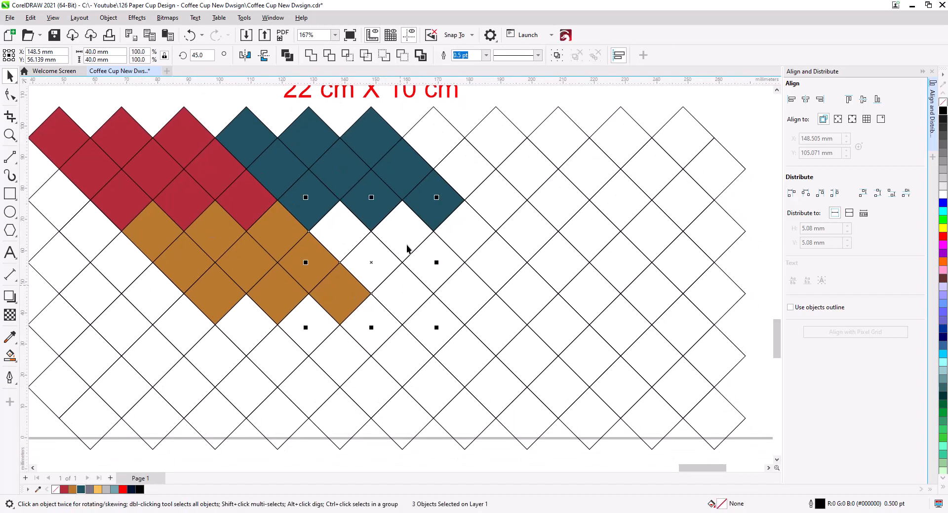
pyautogui.keyDown('shift'); pyautogui.click(465, 242); pyautogui.keyUp('shift')
pyautogui.keyDown('shift'); pyautogui.click(499, 269); pyautogui.keyUp('shift')
pyautogui.keyDown('shift'); pyautogui.click(534, 299); pyautogui.keyUp('shift')
pyautogui.click(89, 490)
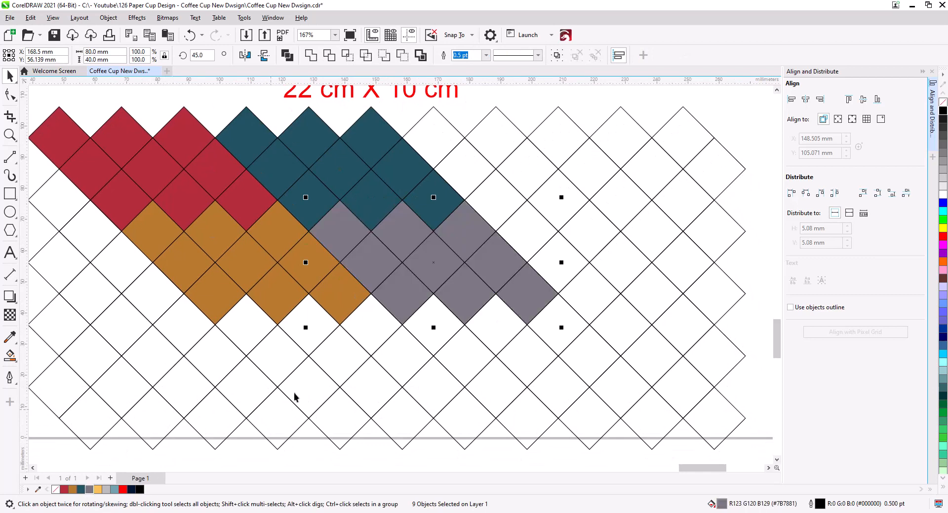
# Fill the nine-diamond block to the right of the dark teal one along the pattern's top with yellow-orange
pyautogui.click(441, 149)
pyautogui.keyDown('shift'); pyautogui.click(466, 170); pyautogui.keyUp('shift')
pyautogui.keyDown('shift'); pyautogui.click(497, 199); pyautogui.keyUp('shift')
pyautogui.keyDown('shift'); pyautogui.click(560, 150); pyautogui.keyUp('shift')
pyautogui.keyDown('shift'); pyautogui.click(588, 176); pyautogui.keyUp('shift')
pyautogui.keyDown('shift'); pyautogui.click(612, 202); pyautogui.keyUp('shift')
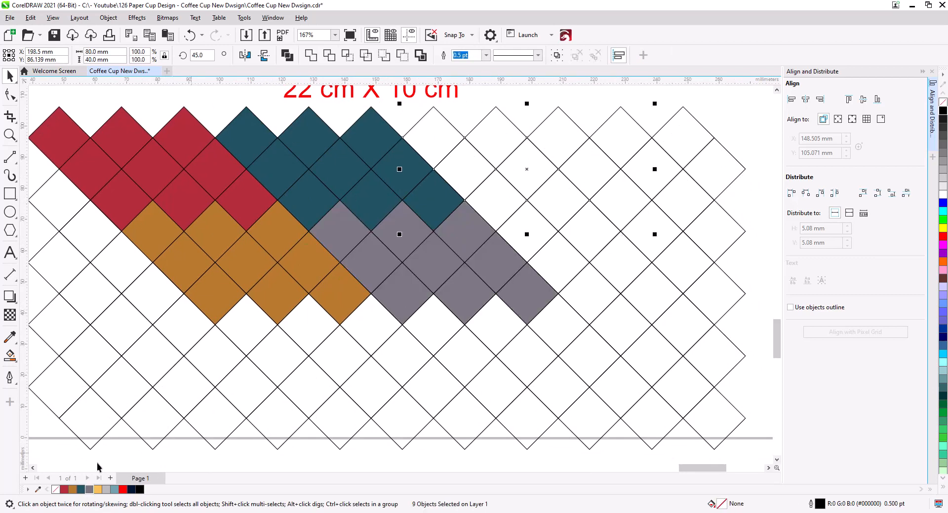
pyautogui.click(98, 490)
# Fill the nine-diamond block below the yellow-orange one, right of the grey block, with dark red (#B22D39)
pyautogui.moveTo(542, 307); pyautogui.dragTo(496, 311)
pyautogui.click(481, 245)
pyautogui.keyDown('shift'); pyautogui.click(507, 274); pyautogui.keyUp('shift')
pyautogui.keyDown('shift'); pyautogui.click(546, 278); pyautogui.keyUp('shift')
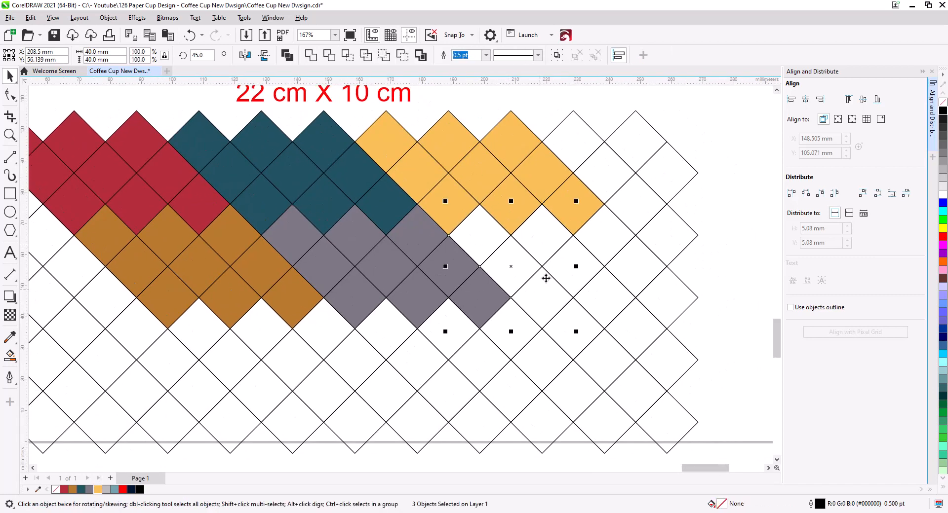
pyautogui.keyDown('shift'); pyautogui.click(610, 247); pyautogui.keyUp('shift')
pyautogui.keyDown('shift'); pyautogui.click(637, 269); pyautogui.keyUp('shift')
pyautogui.keyDown('shift'); pyautogui.click(667, 297); pyautogui.keyUp('shift')
pyautogui.click(63, 490)
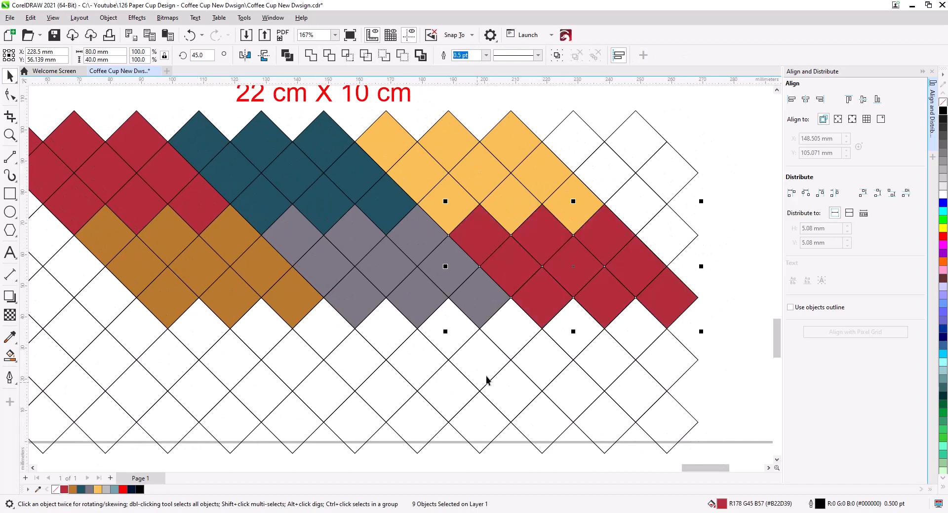
# Fill the five remaining diamonds at the pattern's upper-right corner with brown and the single diamond below them with dark teal (#205260)
pyautogui.click(582, 150)
pyautogui.keyDown('shift'); pyautogui.click(597, 173); pyautogui.keyUp('shift')
pyautogui.keyDown('shift'); pyautogui.click(629, 202); pyautogui.keyUp('shift')
pyautogui.keyDown('shift'); pyautogui.click(662, 183); pyautogui.keyUp('shift')
pyautogui.keyDown('shift'); pyautogui.click(633, 146); pyautogui.keyUp('shift')
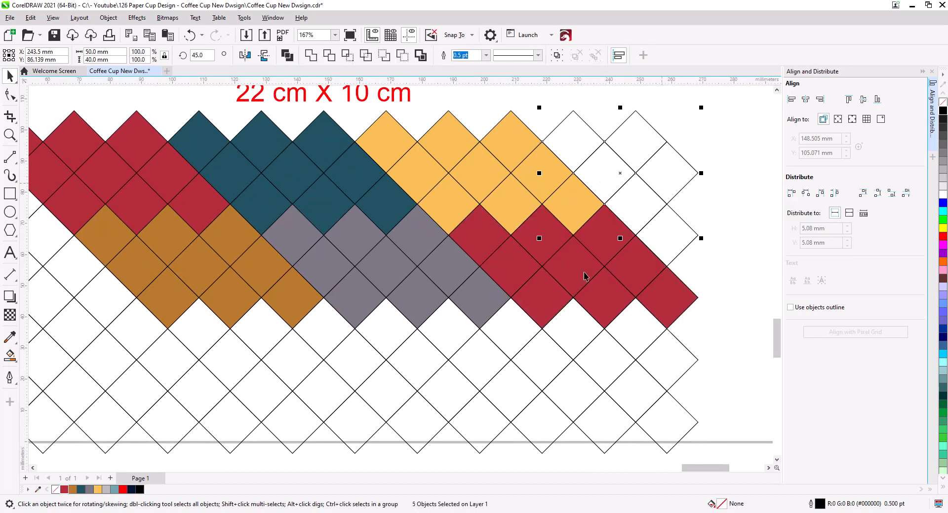
pyautogui.click(72, 490)
pyautogui.click(669, 241)
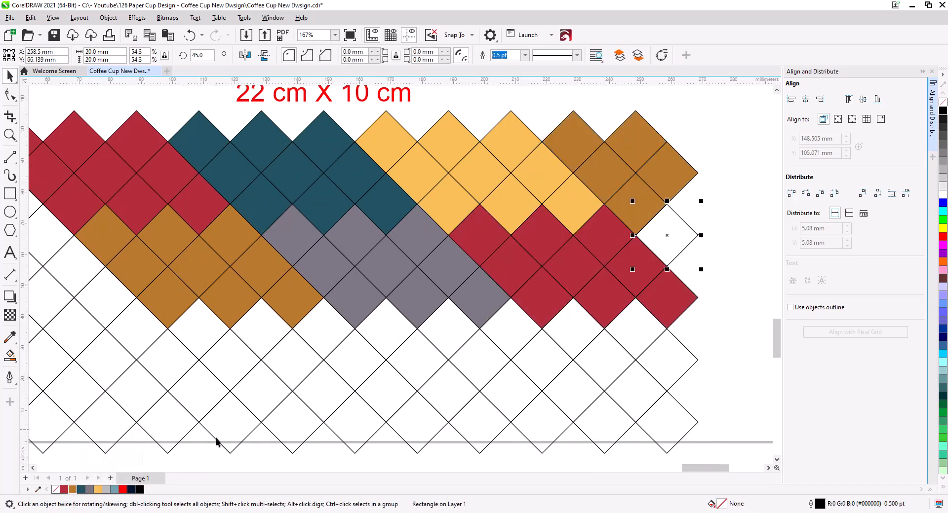
pyautogui.click(82, 490)
pyautogui.scroll(-3, 370, 395)
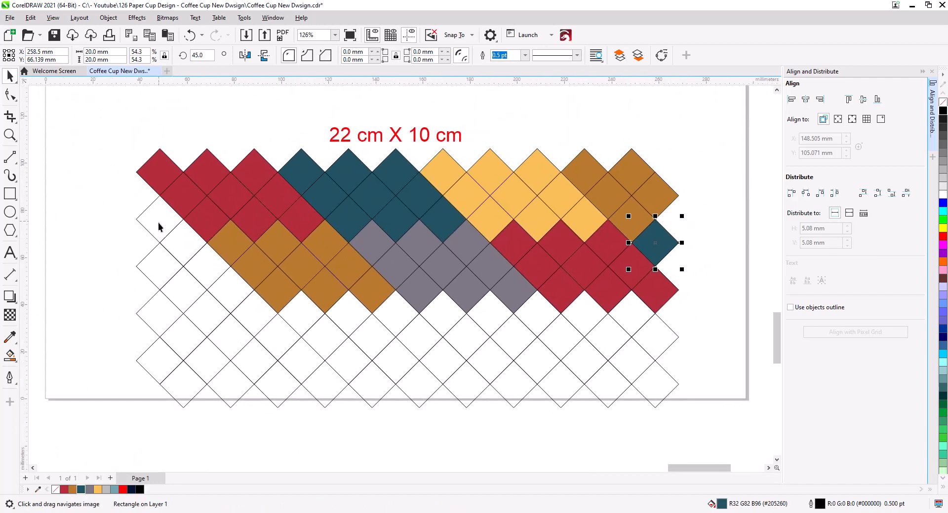
pyautogui.click(159, 232)
pyautogui.keyDown('shift'); pyautogui.click(175, 250); pyautogui.keyUp('shift')
pyautogui.keyDown('shift'); pyautogui.click(206, 274); pyautogui.keyUp('shift')
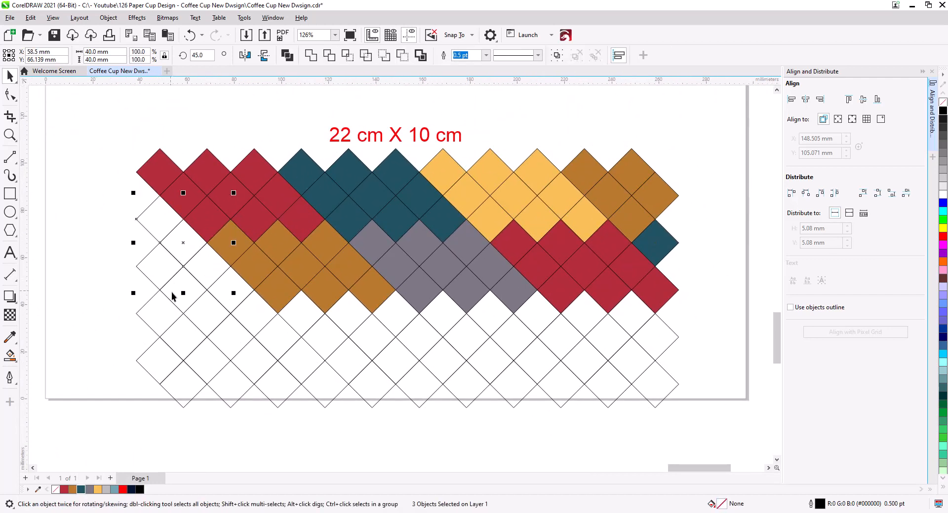
pyautogui.press('Escape')
# Fill the eight-diamond block below the dark red one at the pattern's lower-right corner with brown
pyautogui.click(538, 317)
pyautogui.keyDown('shift'); pyautogui.click(558, 340); pyautogui.keyUp('shift')
pyautogui.keyDown('shift'); pyautogui.click(586, 368); pyautogui.keyUp('shift')
pyautogui.keyDown('shift'); pyautogui.click(585, 318); pyautogui.keyUp('shift')
pyautogui.keyDown('shift'); pyautogui.click(604, 342); pyautogui.keyUp('shift')
pyautogui.keyDown('shift'); pyautogui.click(633, 364); pyautogui.keyUp('shift')
pyautogui.keyDown('shift'); pyautogui.click(633, 318); pyautogui.keyUp('shift')
pyautogui.keyDown('shift'); pyautogui.click(658, 345); pyautogui.keyUp('shift')
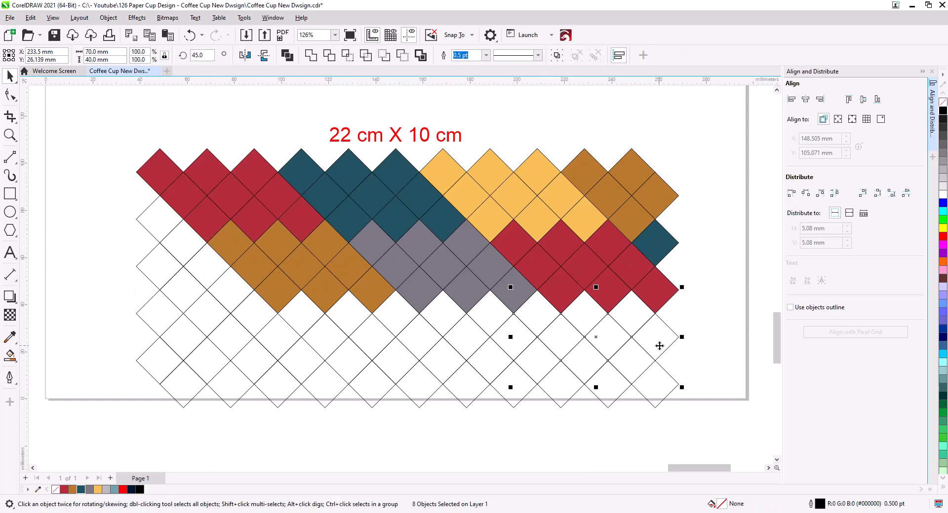
pyautogui.click(90, 489)
pyautogui.hotkey('ctrl', 'z')
pyautogui.click(74, 490)
# Fill the nine-diamond block below the purplish grey one with dark teal (#205260)
pyautogui.click(401, 318)
pyautogui.keyDown('shift'); pyautogui.click(414, 339); pyautogui.keyUp('shift')
pyautogui.keyDown('shift'); pyautogui.click(440, 361); pyautogui.keyUp('shift')
pyautogui.keyDown('shift'); pyautogui.click(444, 321); pyautogui.keyUp('shift')
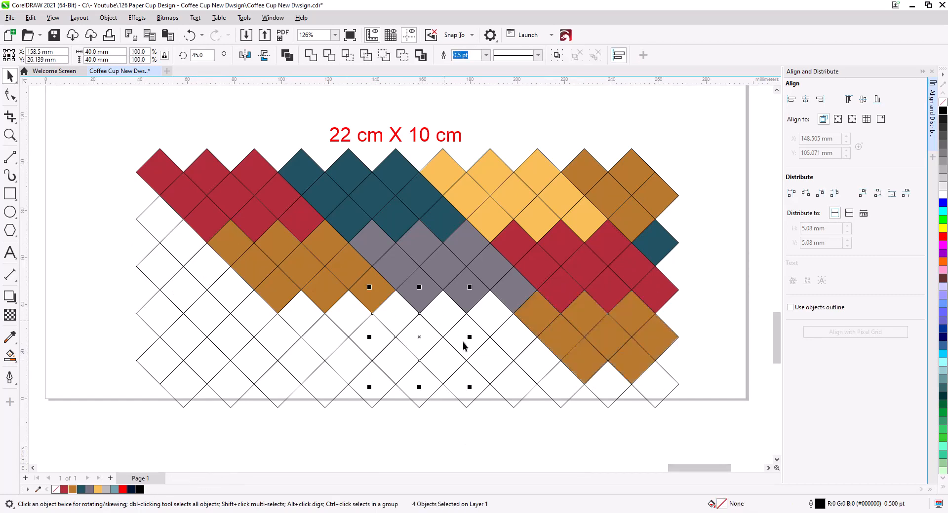
pyautogui.keyDown('shift'); pyautogui.click(463, 342); pyautogui.keyUp('shift')
pyautogui.keyDown('shift'); pyautogui.click(496, 358); pyautogui.keyUp('shift')
pyautogui.keyDown('shift'); pyautogui.click(508, 340); pyautogui.keyUp('shift')
pyautogui.click(82, 490)
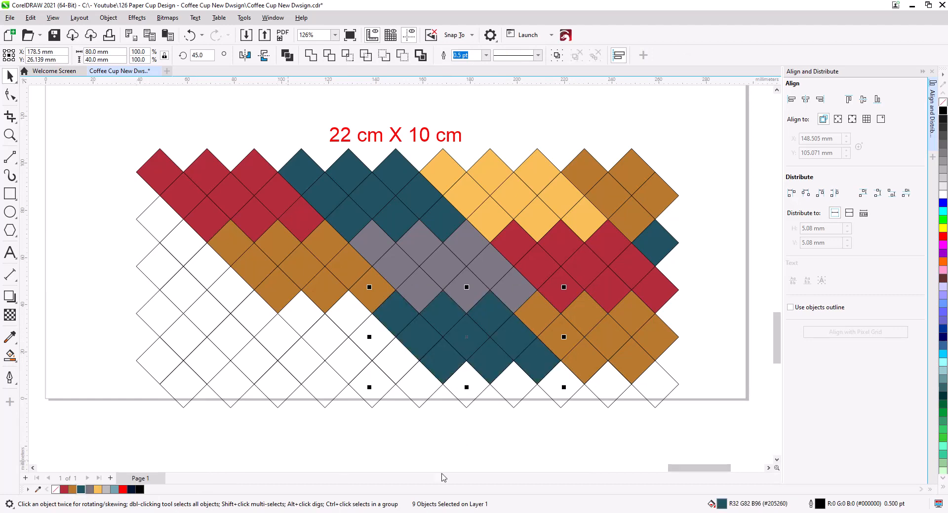
# Fill the nine-diamond block below the brown one, left of the lower dark teal block, with yellow-orange (#F7BF54)
pyautogui.click(258, 315)
pyautogui.keyDown('shift'); pyautogui.click(275, 339); pyautogui.keyUp('shift')
pyautogui.keyDown('shift'); pyautogui.click(291, 362); pyautogui.keyUp('shift')
pyautogui.keyDown('shift'); pyautogui.click(298, 325); pyautogui.keyUp('shift')
pyautogui.keyDown('shift'); pyautogui.click(322, 348); pyautogui.keyUp('shift')
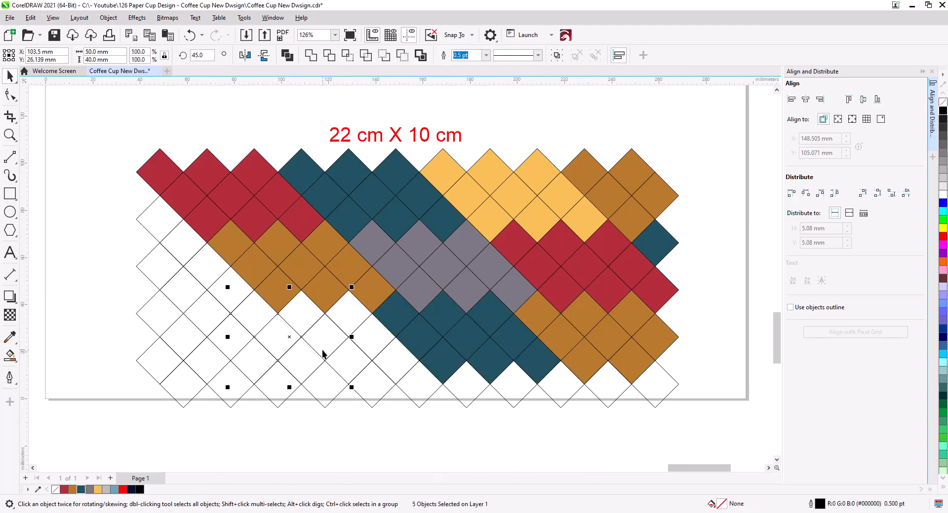
pyautogui.keyDown('shift'); pyautogui.click(349, 326); pyautogui.keyUp('shift')
pyautogui.keyDown('shift'); pyautogui.click(370, 341); pyautogui.keyUp('shift')
pyautogui.keyDown('shift'); pyautogui.click(394, 358); pyautogui.keyUp('shift')
pyautogui.click(97, 490)
# Fill the five diamonds at the pattern's left edge, beside the middle brown block, with dark teal (#205260)
pyautogui.click(235, 283)
pyautogui.keyDown('shift'); pyautogui.click(213, 265); pyautogui.keyUp('shift')
pyautogui.keyDown('shift'); pyautogui.click(192, 244); pyautogui.keyUp('shift')
pyautogui.keyDown('shift'); pyautogui.click(167, 276); pyautogui.keyUp('shift')
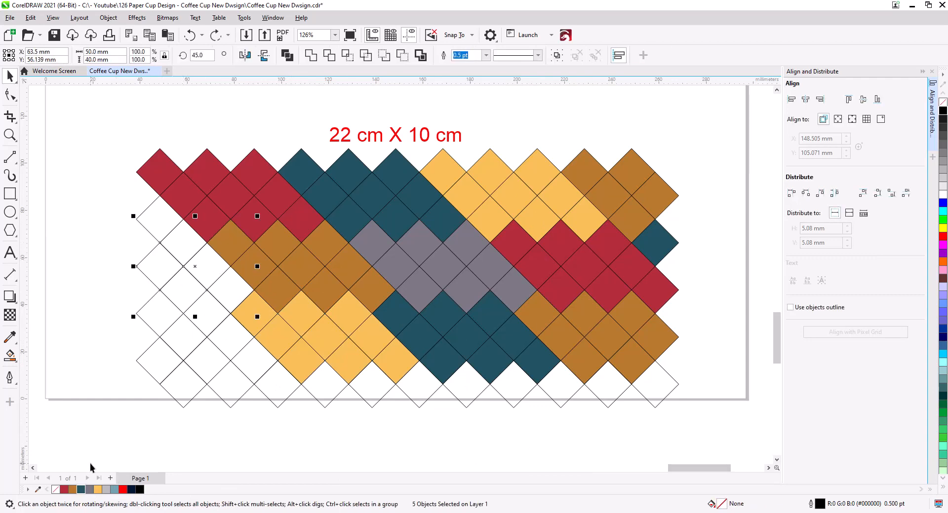
pyautogui.click(97, 490)
pyautogui.hotkey('ctrl', 'z')
pyautogui.click(82, 490)
pyautogui.click(185, 418)
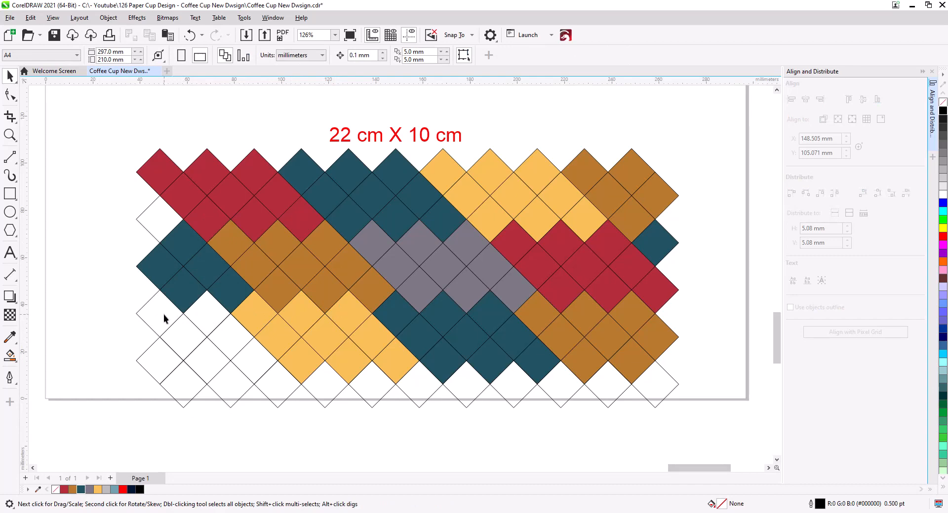
# Fill the six-diamond block at the pattern's lower-left corner, beside the yellow-orange one, with brown
pyautogui.click(164, 315)
pyautogui.keyDown('shift'); pyautogui.click(179, 337); pyautogui.keyUp('shift')
pyautogui.keyDown('shift'); pyautogui.click(208, 327); pyautogui.keyUp('shift')
pyautogui.keyDown('shift'); pyautogui.click(231, 343); pyautogui.keyUp('shift')
pyautogui.keyDown('shift'); pyautogui.click(251, 361); pyautogui.keyUp('shift')
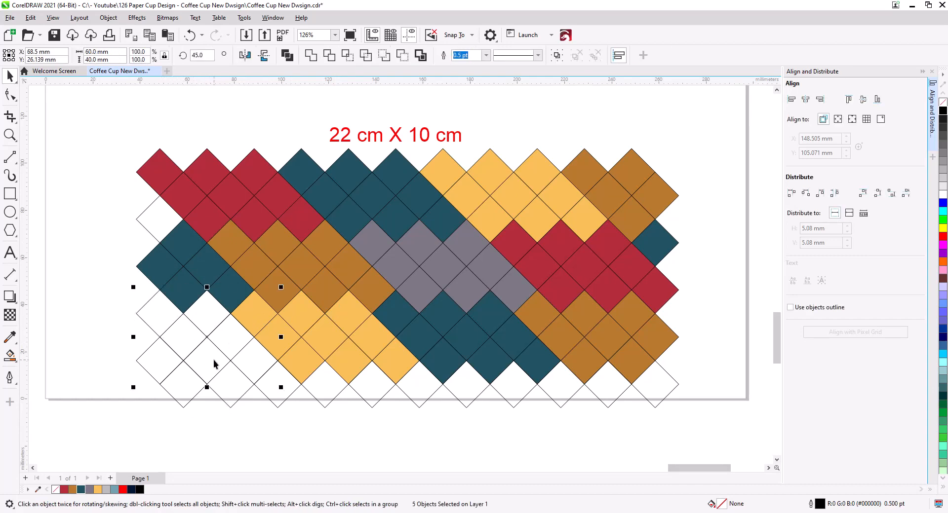
pyautogui.click(72, 490)
pyautogui.click(308, 449)
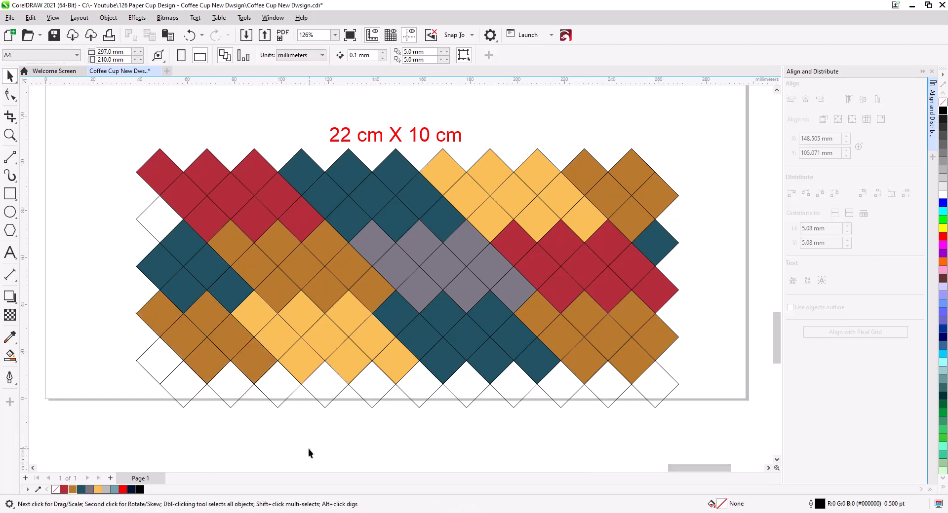
# Recolour the lower yellow-orange nine-diamond block, left of the dark teal one, to dark red
pyautogui.scroll(-2, 308, 449)
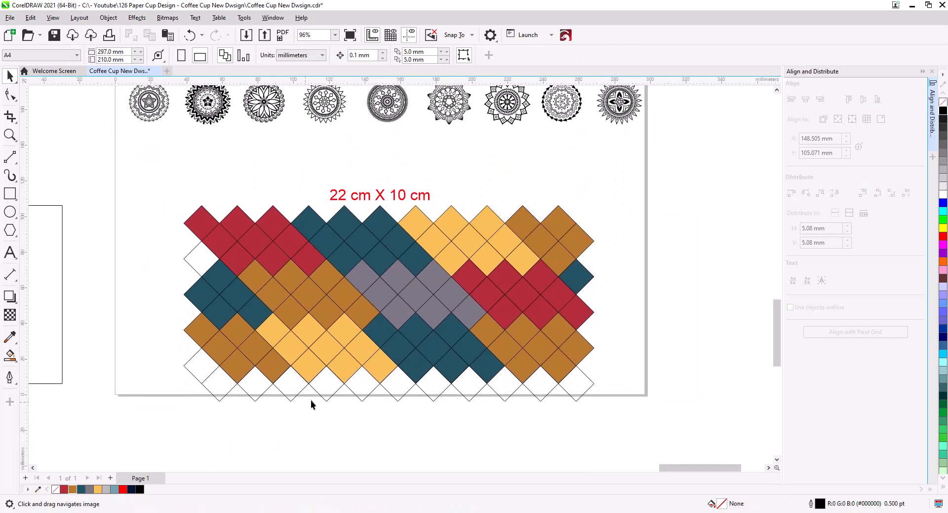
pyautogui.scroll(2, 387, 412)
pyautogui.click(371, 344)
pyautogui.keyDown('shift'); pyautogui.click(371, 343); pyautogui.keyUp('shift')
pyautogui.keyDown('shift'); pyautogui.click(348, 322); pyautogui.keyUp('shift')
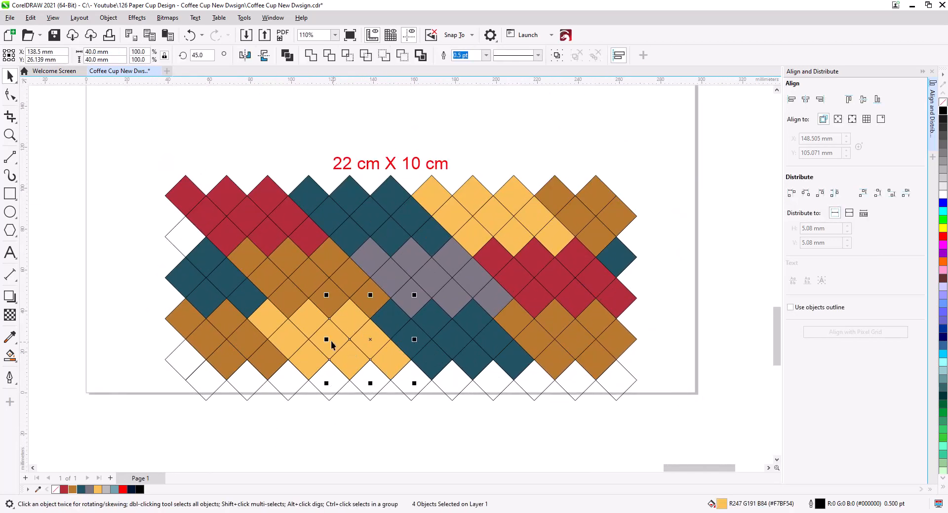
pyautogui.keyDown('shift'); pyautogui.click(332, 344); pyautogui.keyUp('shift')
pyautogui.keyDown('shift'); pyautogui.click(308, 324); pyautogui.keyUp('shift')
pyautogui.keyDown('shift'); pyautogui.click(308, 360); pyautogui.keyUp('shift')
pyautogui.keyDown('shift'); pyautogui.click(290, 343); pyautogui.keyUp('shift')
pyautogui.keyDown('shift'); pyautogui.click(270, 323); pyautogui.keyUp('shift')
pyautogui.click(82, 489)
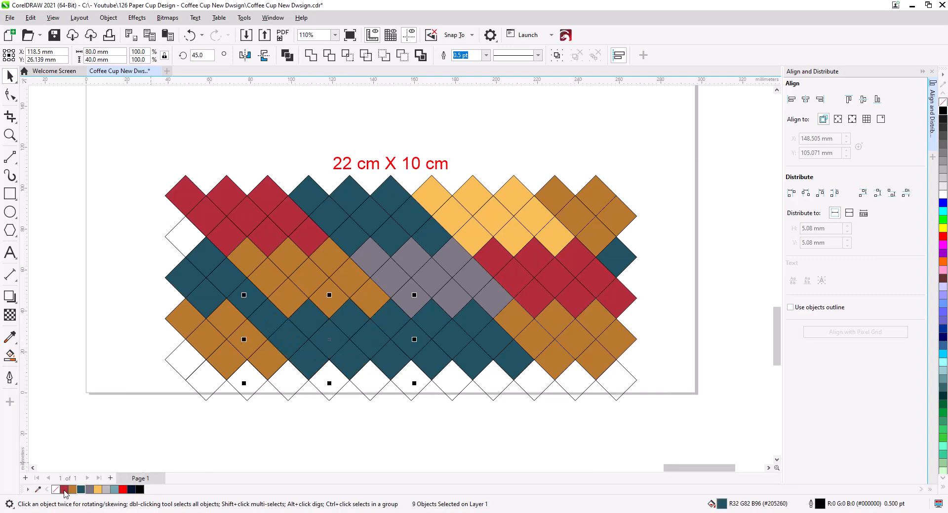
pyautogui.click(64, 490)
pyautogui.click(260, 445)
# Recolour the five dark teal diamonds at the pattern's left edge to yellow-orange
pyautogui.click(245, 307)
pyautogui.keyDown('shift'); pyautogui.click(227, 282); pyautogui.keyUp('shift')
pyautogui.keyDown('shift'); pyautogui.click(206, 262); pyautogui.keyUp('shift')
pyautogui.keyDown('shift'); pyautogui.click(191, 285); pyautogui.keyUp('shift')
pyautogui.keyDown('shift'); pyautogui.click(206, 299); pyautogui.keyUp('shift')
pyautogui.click(98, 490)
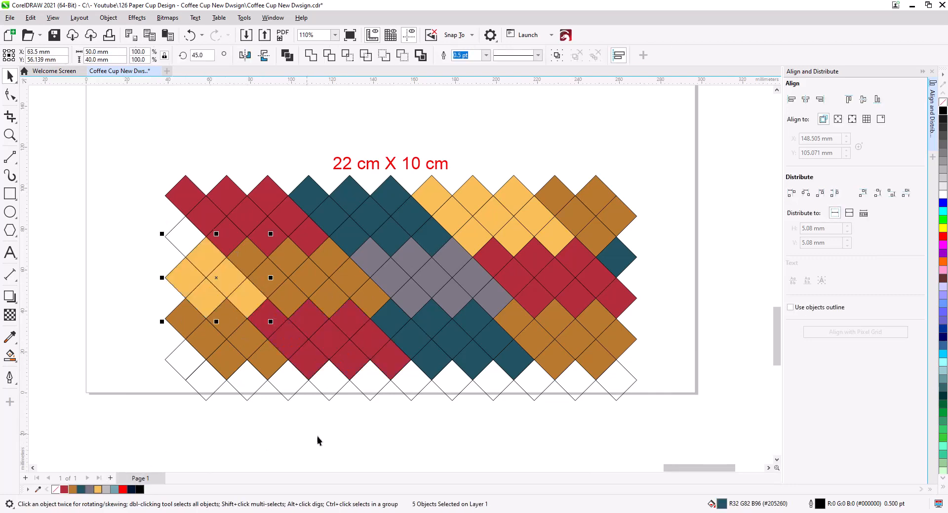
pyautogui.click(433, 447)
# Fill the remaining white diamonds along the pattern's left and bottom edges and the single teal one at its right edge with dark navy (#00142F)
pyautogui.click(185, 238)
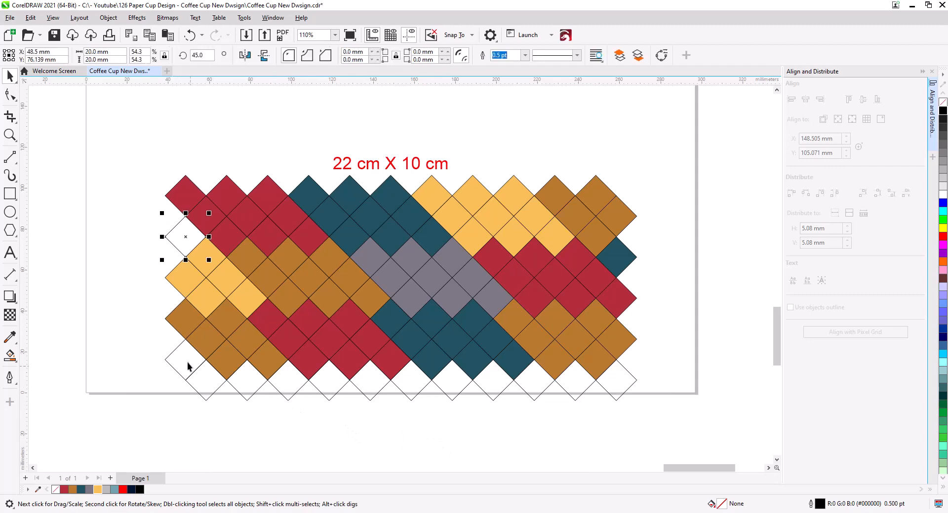
pyautogui.keyDown('shift'); pyautogui.click(187, 362); pyautogui.keyUp('shift')
pyautogui.keyDown('shift'); pyautogui.click(207, 383); pyautogui.keyUp('shift')
pyautogui.keyDown('shift'); pyautogui.click(246, 384); pyautogui.keyUp('shift')
pyautogui.keyDown('shift'); pyautogui.click(289, 385); pyautogui.keyUp('shift')
pyautogui.keyDown('shift'); pyautogui.click(330, 384); pyautogui.keyUp('shift')
pyautogui.keyDown('shift'); pyautogui.click(370, 384); pyautogui.keyUp('shift')
pyautogui.keyDown('shift'); pyautogui.click(411, 384); pyautogui.keyUp('shift')
pyautogui.keyDown('shift'); pyautogui.click(493, 385); pyautogui.keyUp('shift')
pyautogui.keyDown('shift'); pyautogui.click(533, 386); pyautogui.keyUp('shift')
pyautogui.keyDown('shift'); pyautogui.click(575, 385); pyautogui.keyUp('shift')
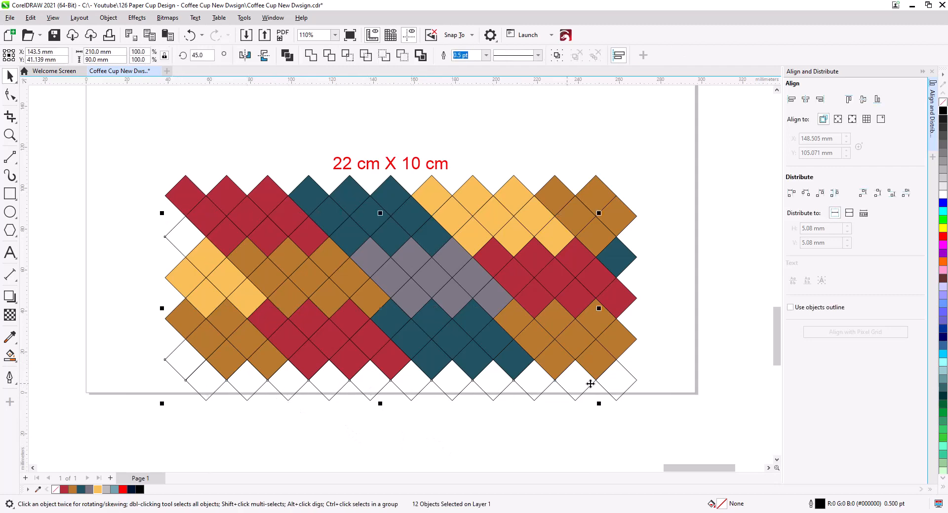
pyautogui.keyDown('shift'); pyautogui.click(614, 383); pyautogui.keyUp('shift')
pyautogui.keyDown('shift'); pyautogui.click(615, 261); pyautogui.keyUp('shift')
pyautogui.click(131, 489)
pyautogui.click(414, 449)
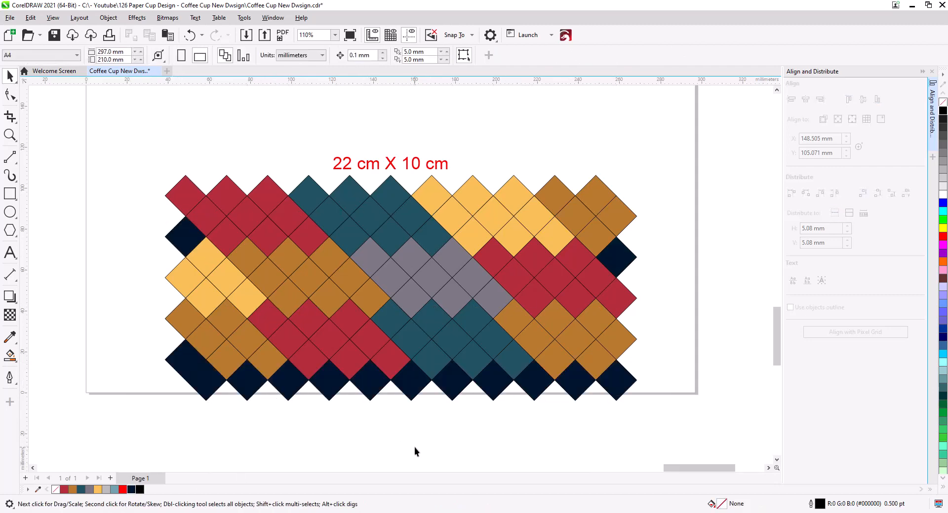
# Copy the pattern's upper-left dark red diamond to the empty area above it and set the copy's rotation to 0°
pyautogui.scroll(5, 316, 402)
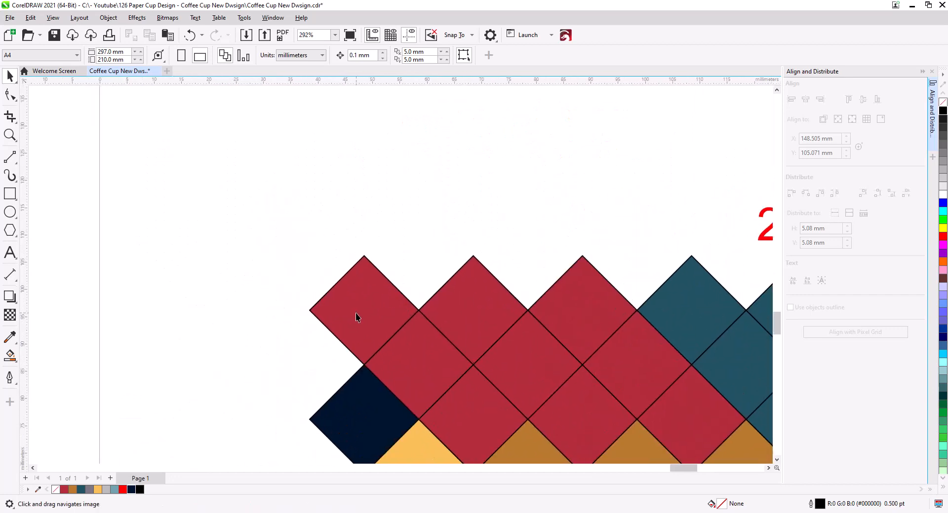
pyautogui.click(356, 312)
pyautogui.moveTo(365, 310); pyautogui.dragTo(202, 172)
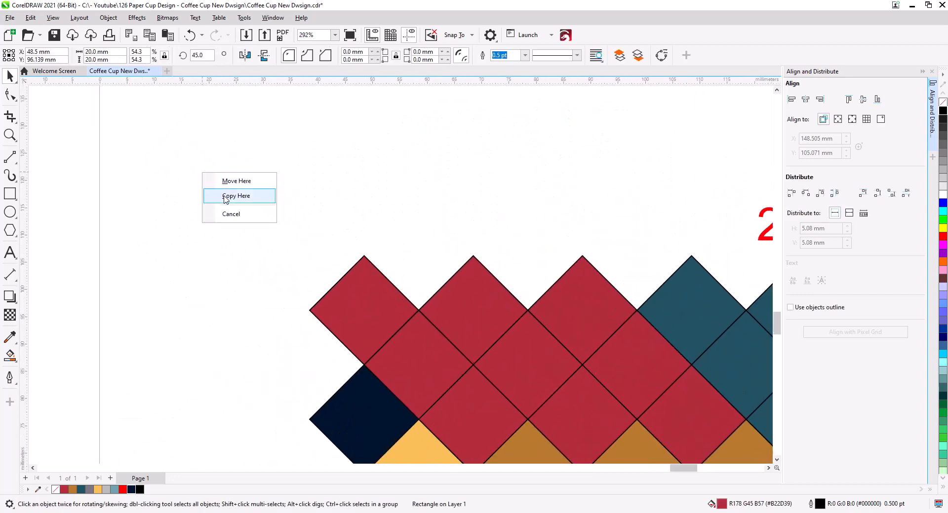
pyautogui.click(225, 197)
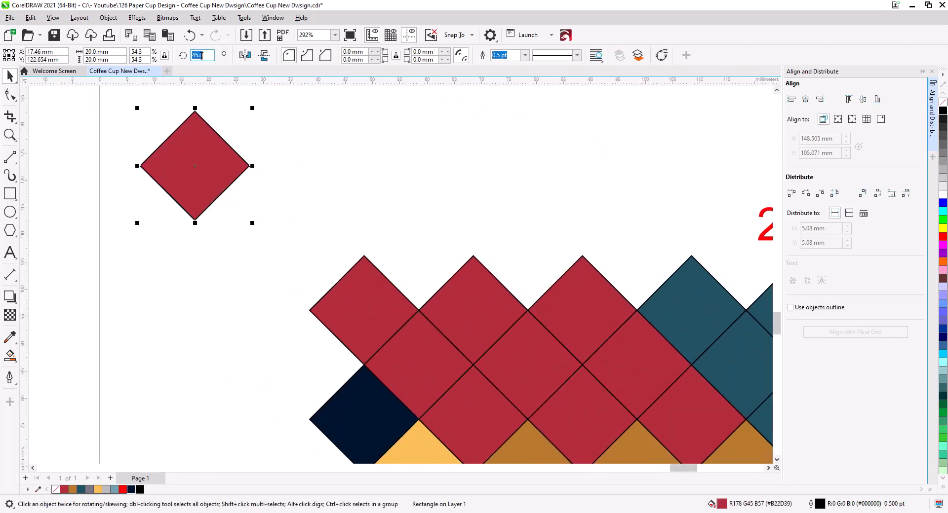
pyautogui.write('0')
pyautogui.press('Return')
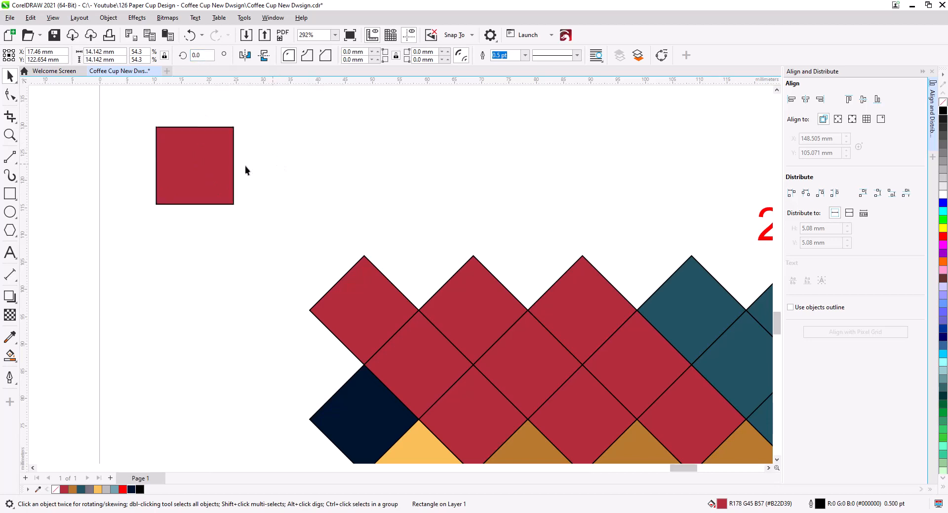
pyautogui.click(245, 166)
# Draw a circle about 1.54 mm across on the red square's left edge, filled dark navy (#00142F) with no outline
pyautogui.scroll(5, 173, 153)
pyautogui.scroll(1, 263, 247)
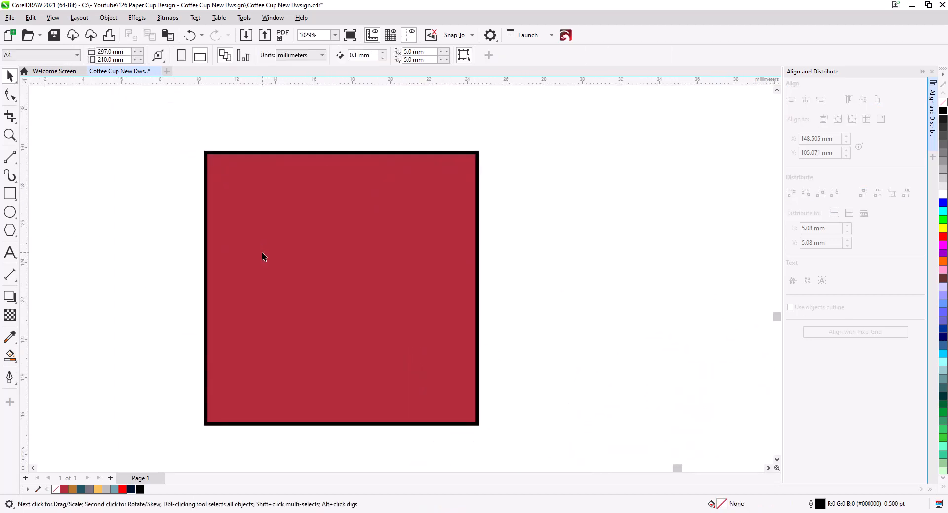
pyautogui.press('F7')
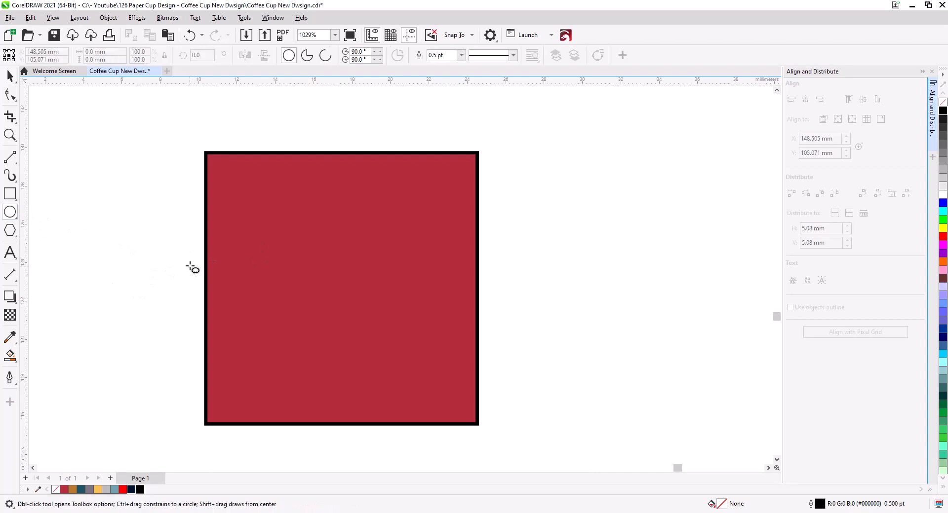
pyautogui.moveTo(204, 280); pyautogui.dragTo(222, 299)
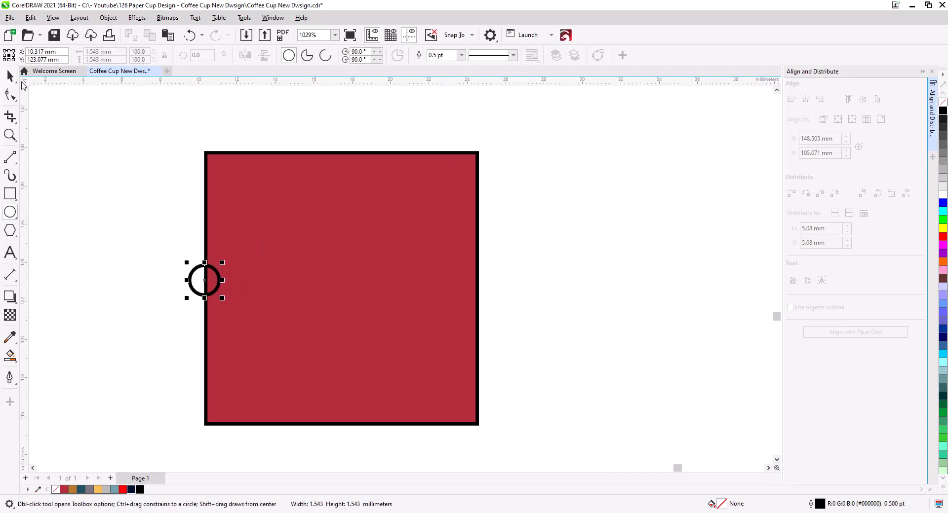
pyautogui.click(10, 75)
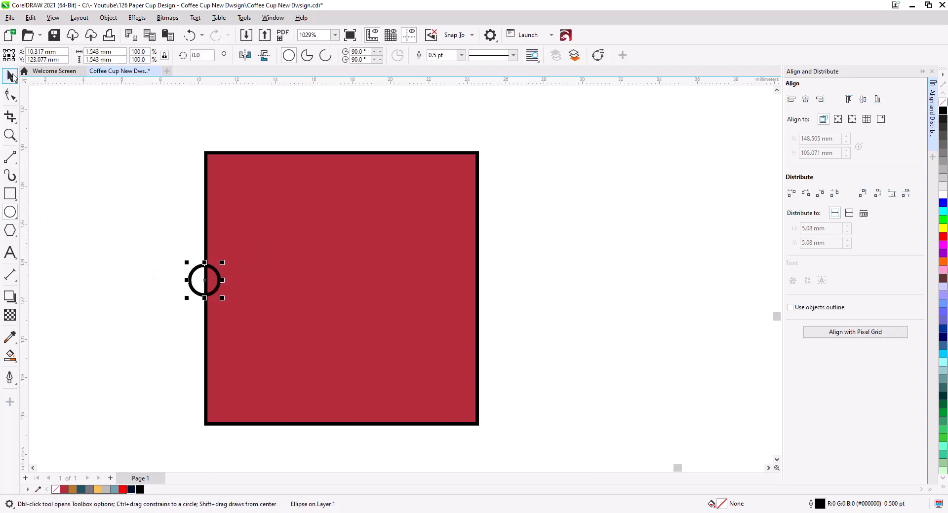
pyautogui.click(132, 490)
pyautogui.rightClick(943, 103)
pyautogui.click(135, 332)
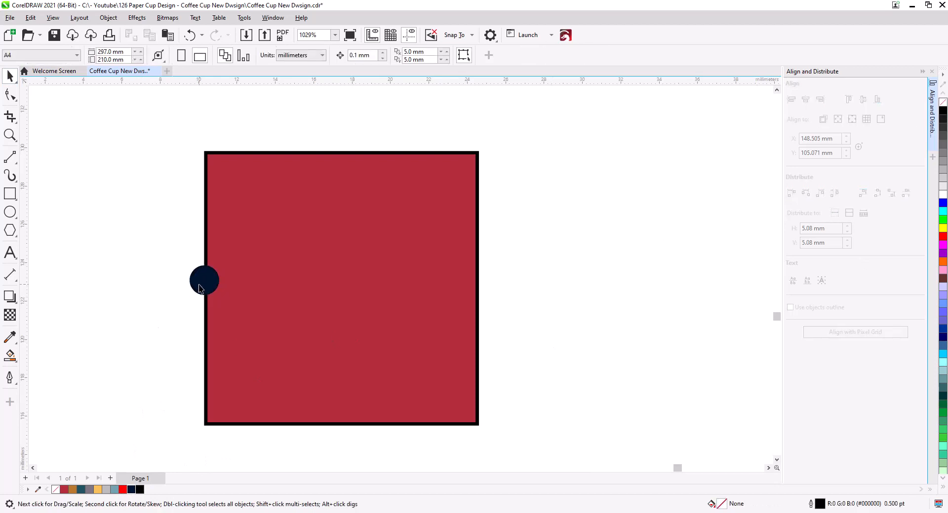
# Align the navy circle's centre with the red square's middle height
pyautogui.click(202, 289)
pyautogui.keyDown('shift'); pyautogui.click(262, 316); pyautogui.keyUp('shift')
pyautogui.click(863, 99)
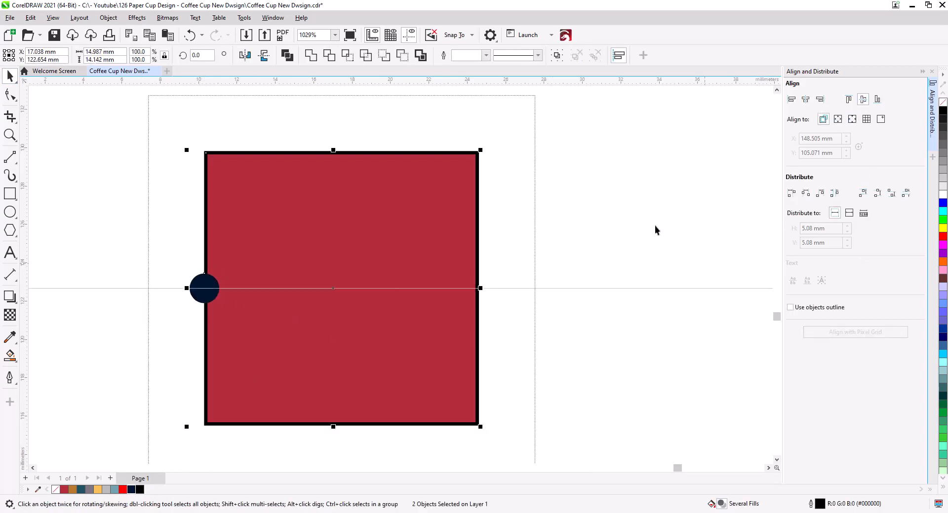
pyautogui.click(655, 228)
# Place three progressively smaller circle copies up the square's left edge, down to about 0.63 mm, and shrink the original to about 1.34 mm
pyautogui.moveTo(205, 292); pyautogui.dragTo(213, 182)
pyautogui.click(231, 271)
pyautogui.click(223, 226)
pyautogui.click(222, 194)
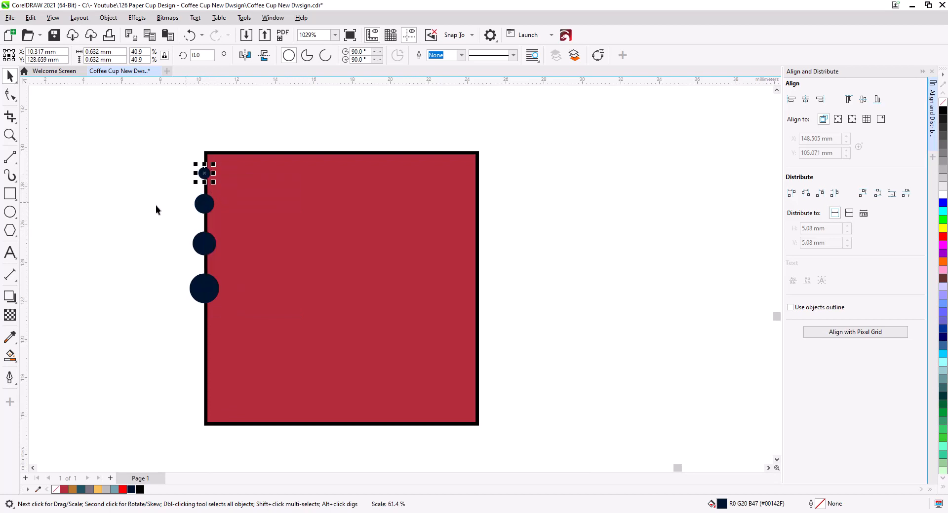
pyautogui.click(151, 238)
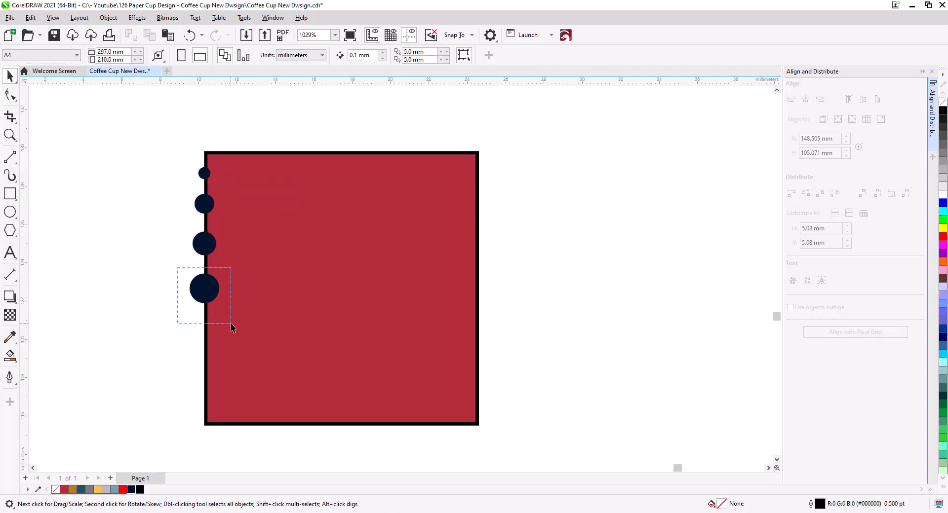
pyautogui.moveTo(232, 328); pyautogui.dragTo(219, 305)
pyautogui.click(164, 319)
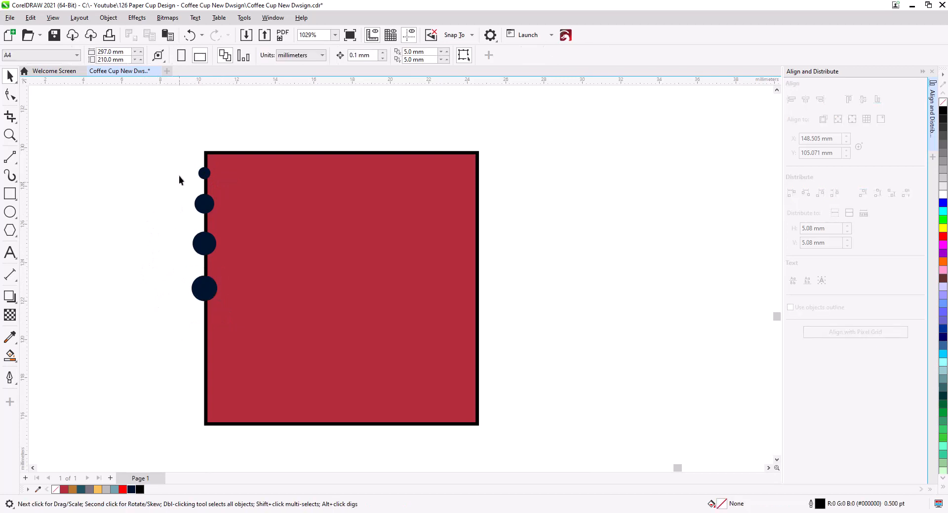
# Centre the four navy circles on one vertical line and distribute them evenly along the square's left edge
pyautogui.moveTo(179, 159); pyautogui.dragTo(258, 309)
pyautogui.click(805, 100)
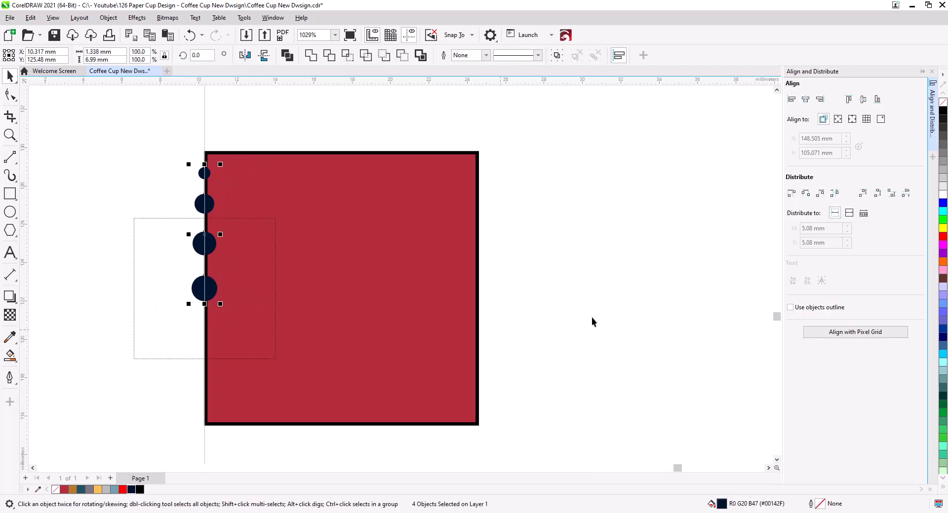
pyautogui.click(878, 194)
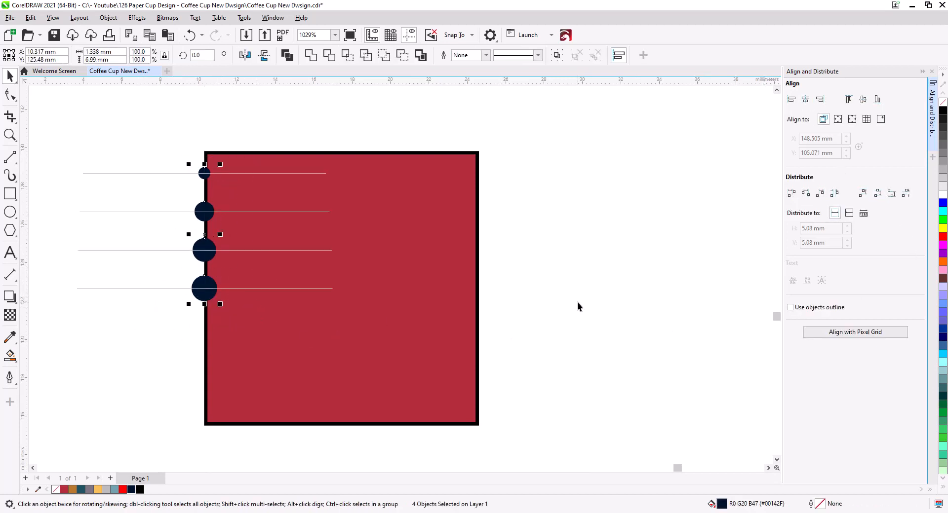
# Copy the three smaller circles below the largest one on the square's left edge and mirror the copies vertically
pyautogui.click(156, 167)
pyautogui.moveTo(256, 271); pyautogui.dragTo(255, 270)
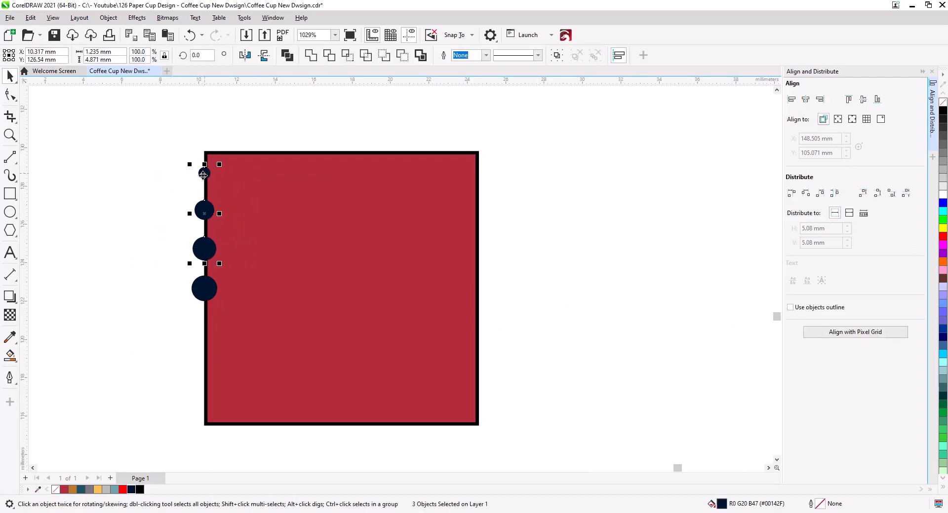
pyautogui.moveTo(205, 173); pyautogui.dragTo(205, 324)
pyautogui.click(229, 349)
pyautogui.click(263, 55)
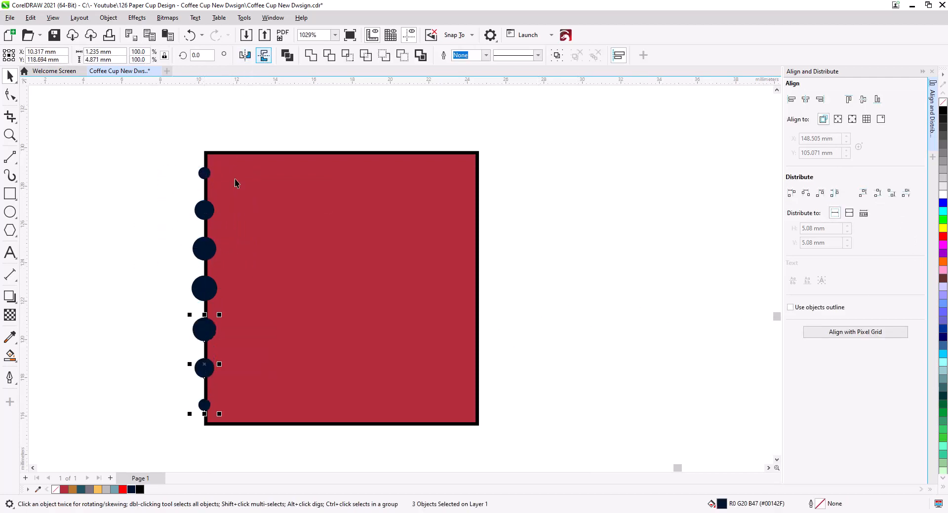
# Group the two circles directly above and below the largest one
pyautogui.click(205, 330)
pyautogui.keyDown('shift'); pyautogui.click(207, 250); pyautogui.keyUp('shift')
pyautogui.hotkey('ctrl', 'g')
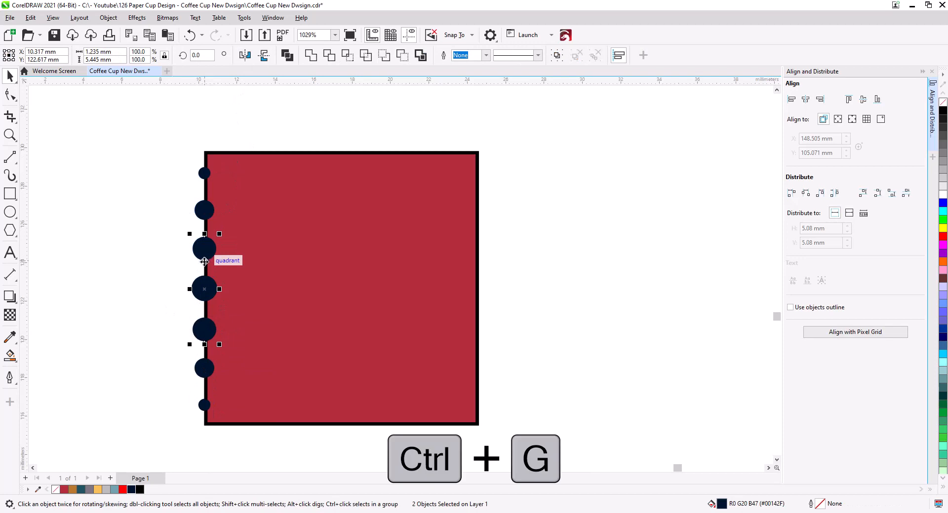
# Group the second-smallest pair of circles above and below the largest one, and group the outermost smallest pair
pyautogui.click(208, 367)
pyautogui.keyDown('shift'); pyautogui.click(205, 213); pyautogui.keyUp('shift')
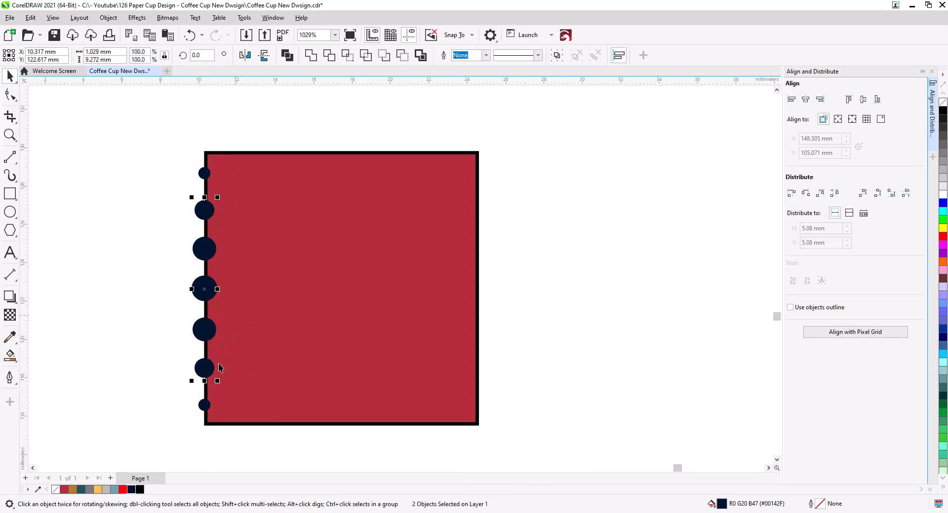
pyautogui.hotkey('ctrl', 'g')
pyautogui.click(205, 405)
pyautogui.keyDown('shift'); pyautogui.click(204, 172); pyautogui.keyUp('shift')
pyautogui.hotkey('ctrl', 'g')
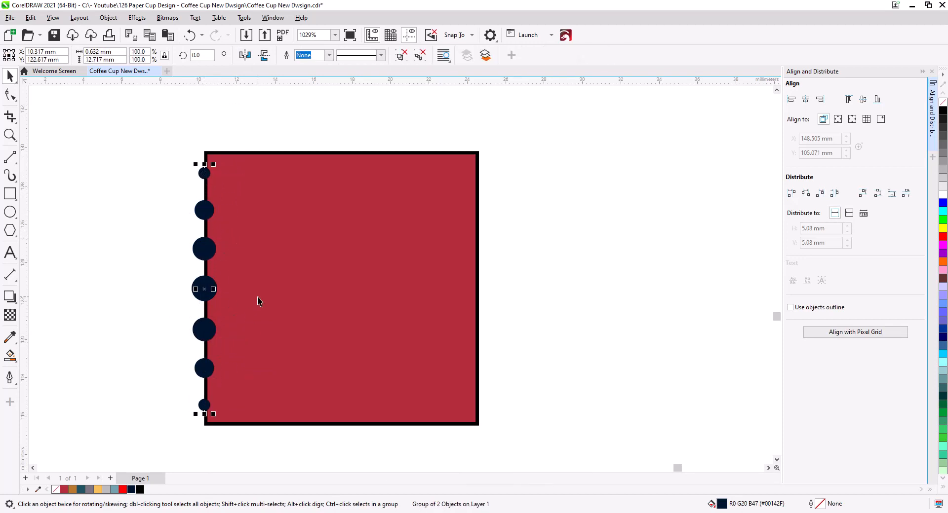
# Select the square together with all its edge circles and align their centres vertically
pyautogui.moveTo(178, 162); pyautogui.dragTo(257, 428)
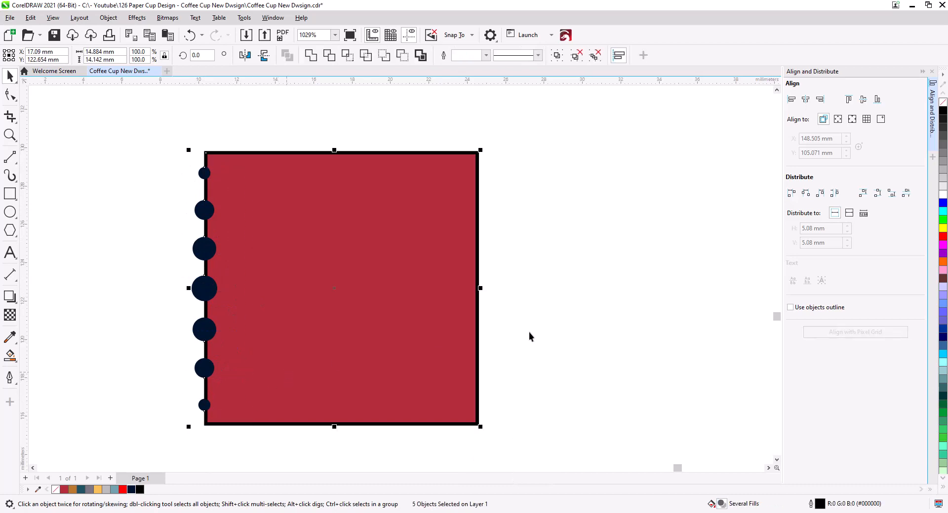
pyautogui.click(861, 102)
pyautogui.click(621, 311)
# Group all seven navy circles on the square's edge into one dot row
pyautogui.scroll(-1, 369, 254)
pyautogui.moveTo(361, 285); pyautogui.dragTo(406, 265)
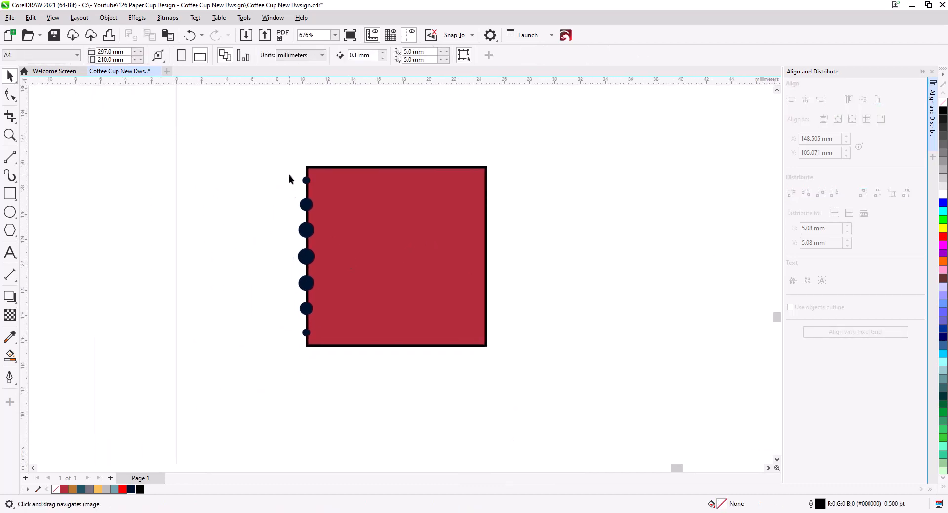
pyautogui.moveTo(290, 179); pyautogui.dragTo(346, 345)
pyautogui.hotkey('ctrl', 'g')
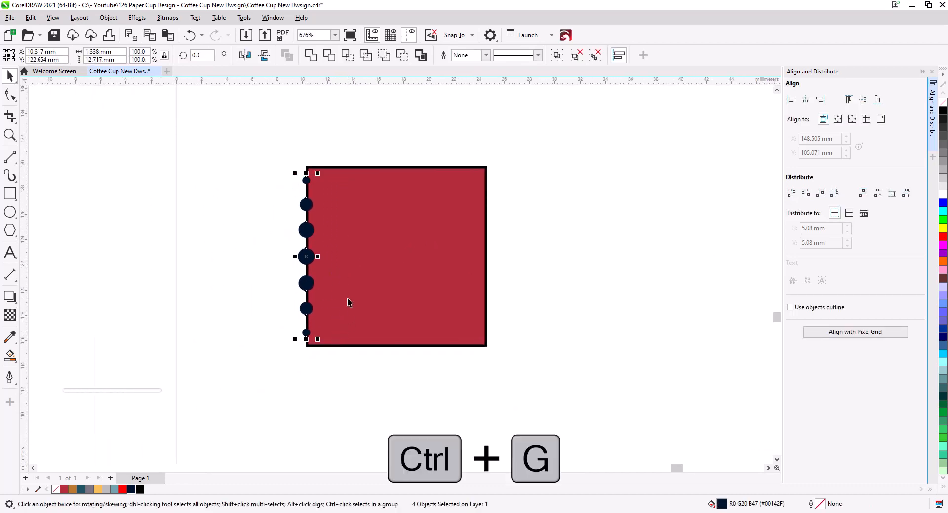
# Copy the dot row over the first red diamond of the pattern and rotate the copy 45 degrees
pyautogui.scroll(-2, 362, 283)
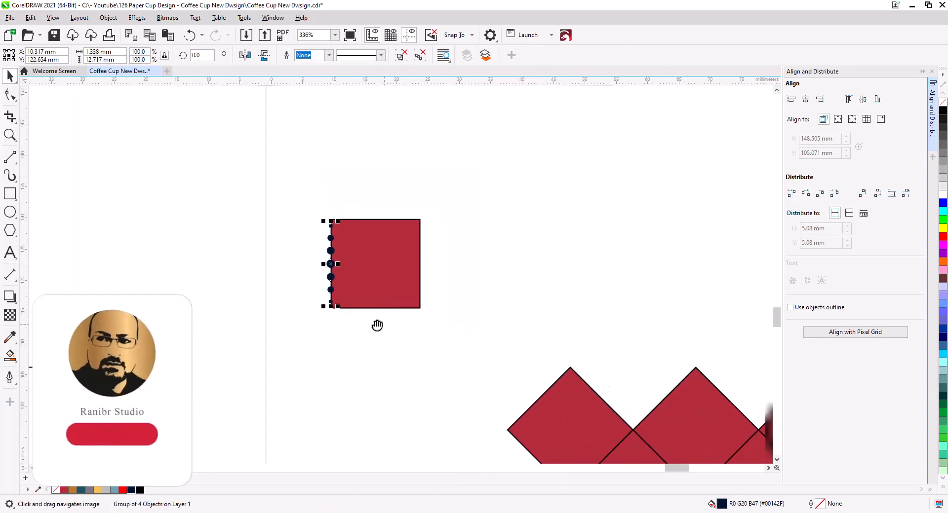
pyautogui.moveTo(377, 326); pyautogui.dragTo(230, 232)
pyautogui.moveTo(184, 171); pyautogui.dragTo(444, 348)
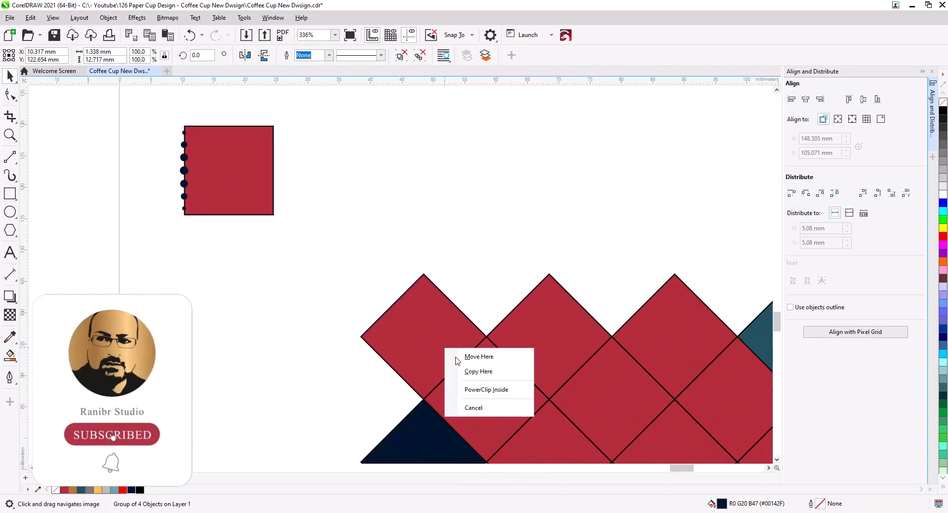
pyautogui.click(477, 371)
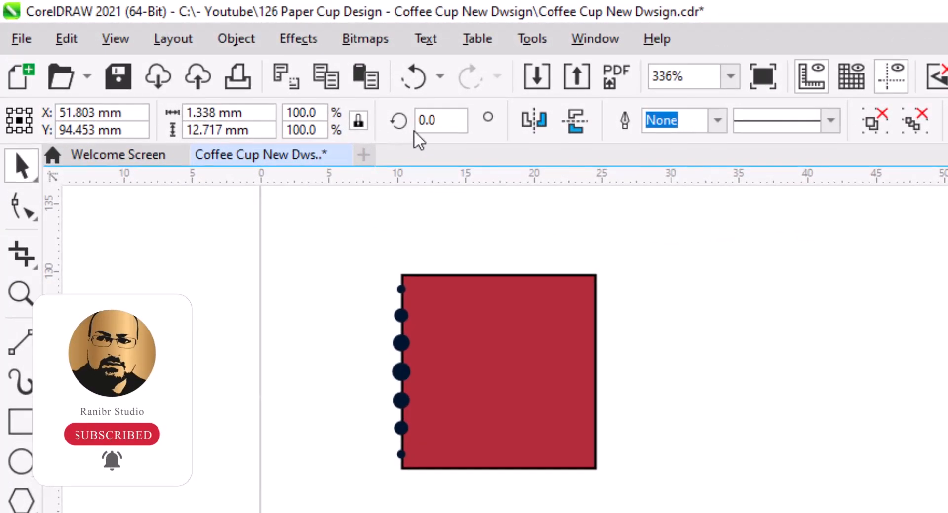
pyautogui.write('45')
pyautogui.press('Return')
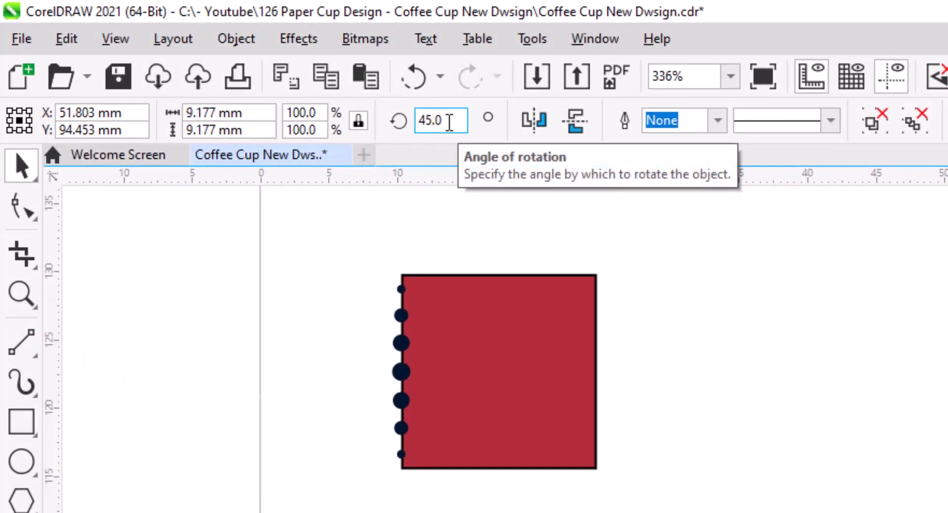
# Move the rotated dot row onto the first red diamond's lower-left edge, snapping its centre to the edge midpoint
pyautogui.scroll(5, 626, 425)
pyautogui.moveTo(427, 311); pyautogui.dragTo(379, 121)
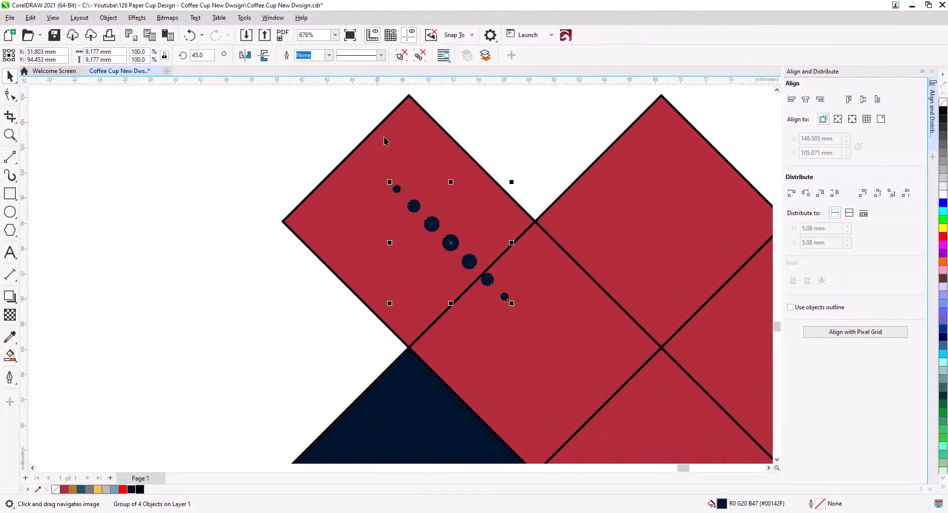
pyautogui.scroll(2, 416, 252)
pyautogui.moveTo(464, 244); pyautogui.dragTo(328, 304)
pyautogui.moveTo(333, 307); pyautogui.dragTo(328, 302)
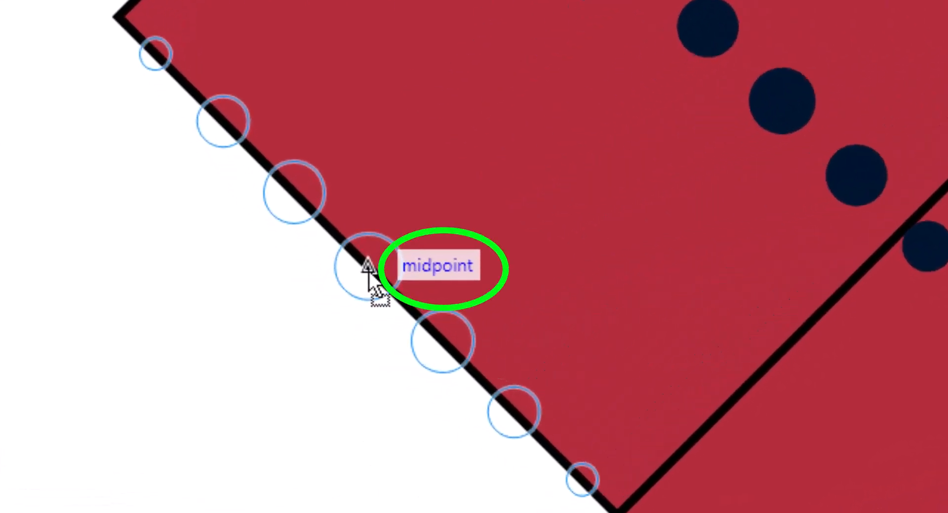
pyautogui.moveTo(369, 271); pyautogui.dragTo(369, 272)
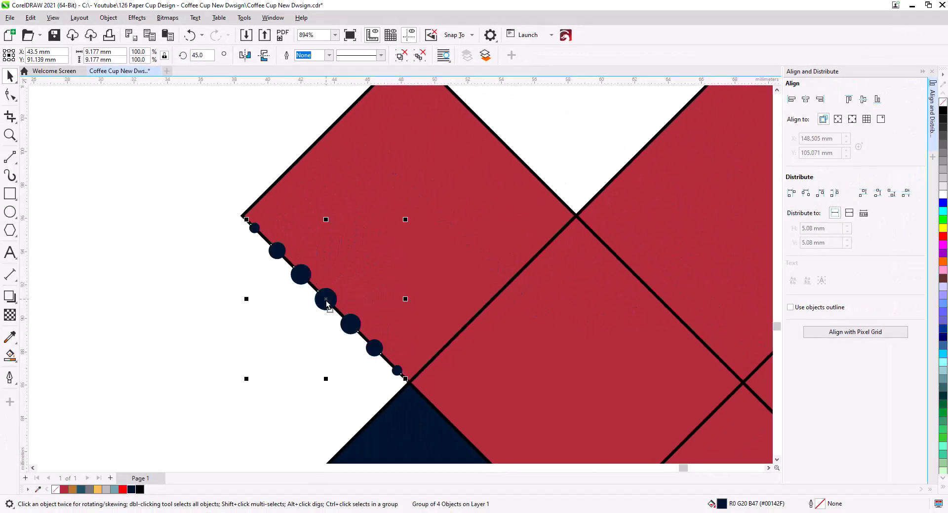
# Copy the dot row to the midpoint of the first diamond's upper-right edge
pyautogui.moveTo(328, 300); pyautogui.dragTo(493, 133)
pyautogui.click(514, 155)
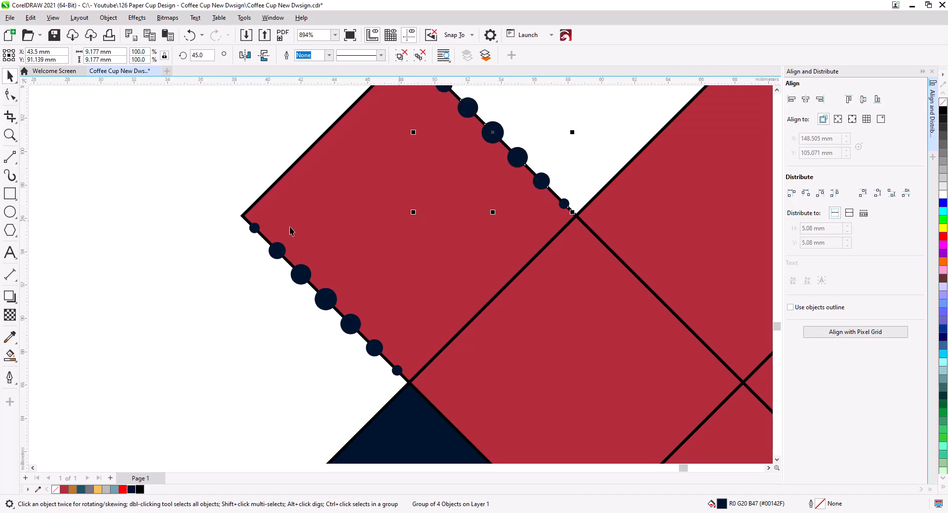
pyautogui.click(193, 205)
# Group the two dot rows on the first diamond's opposite edges
pyautogui.scroll(-2, 247, 264)
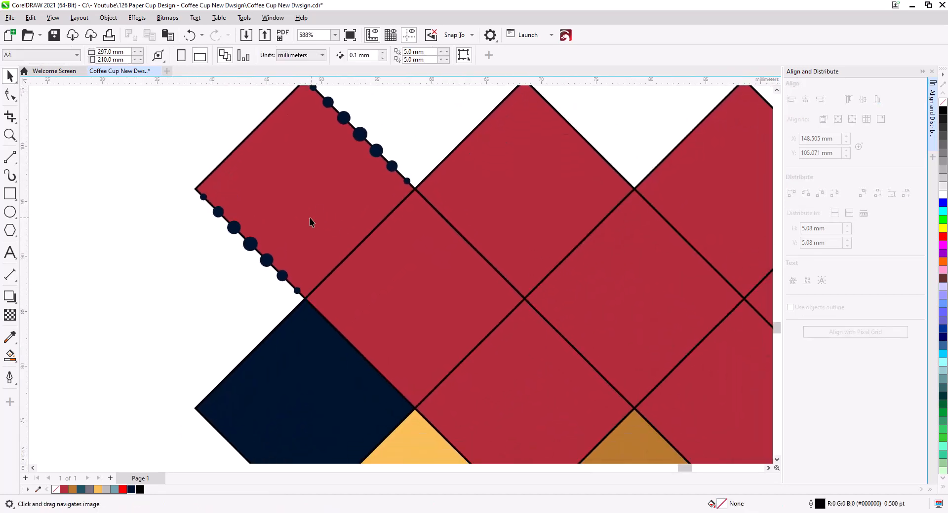
pyautogui.click(361, 138)
pyautogui.keyDown('shift'); pyautogui.click(250, 244); pyautogui.keyUp('shift')
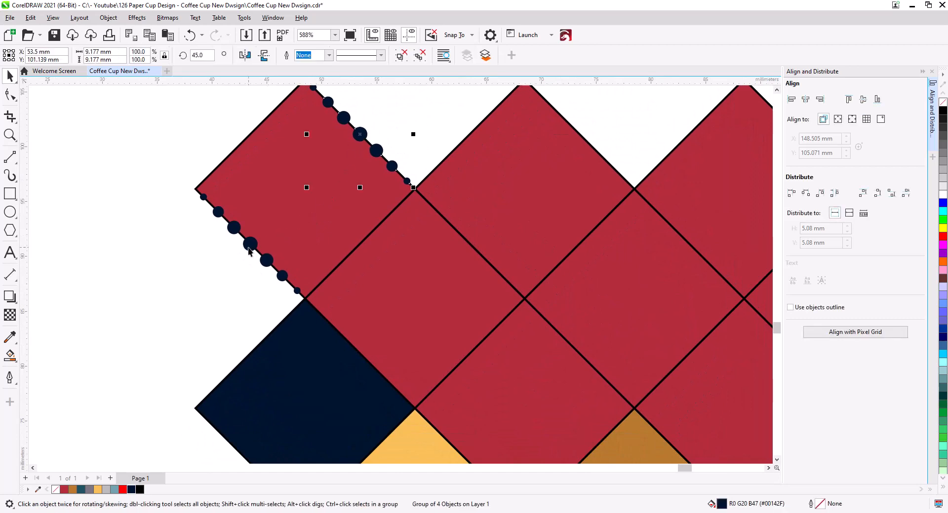
pyautogui.hotkey('ctrl', 'g')
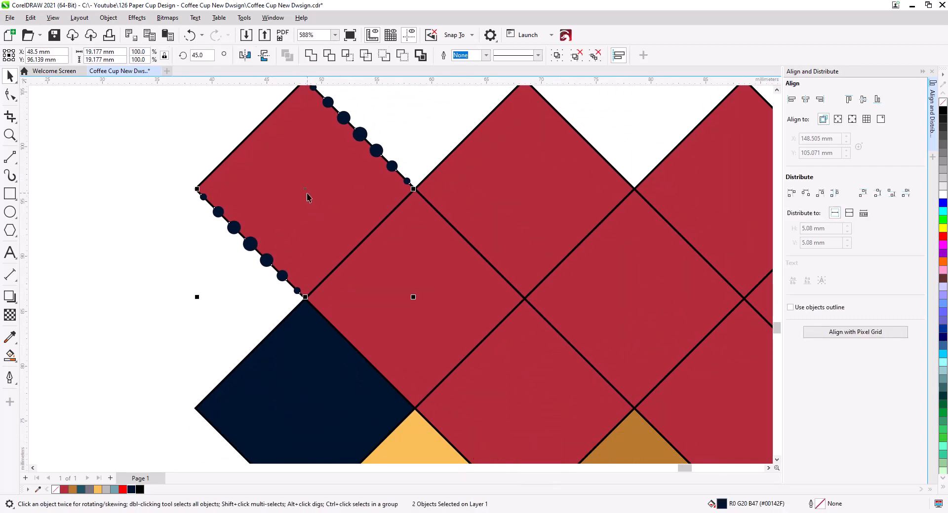
# Duplicate the grouped dot rows in place and rotate one set 90 degrees to cover the diamond's other two edges
pyautogui.moveTo(200, 142); pyautogui.dragTo(184, 220)
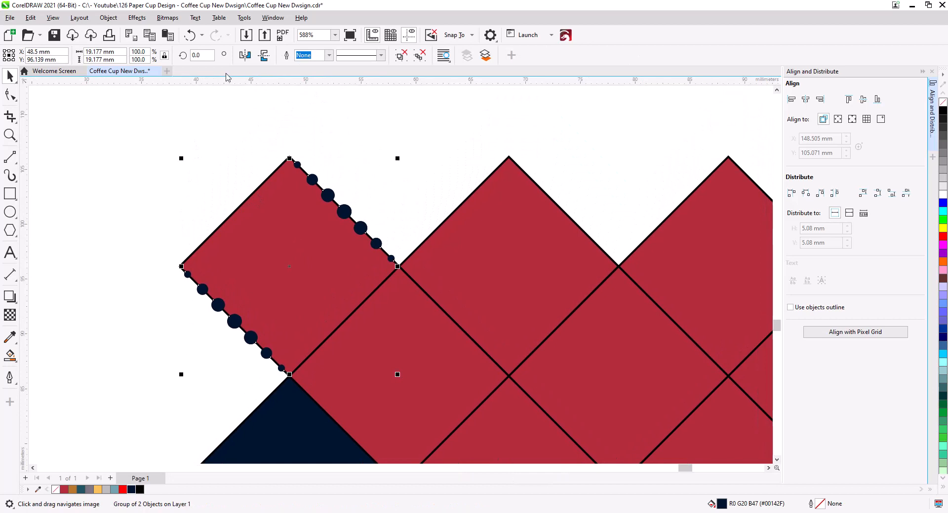
pyautogui.click(210, 57)
pyautogui.write('90')
pyautogui.press('Return')
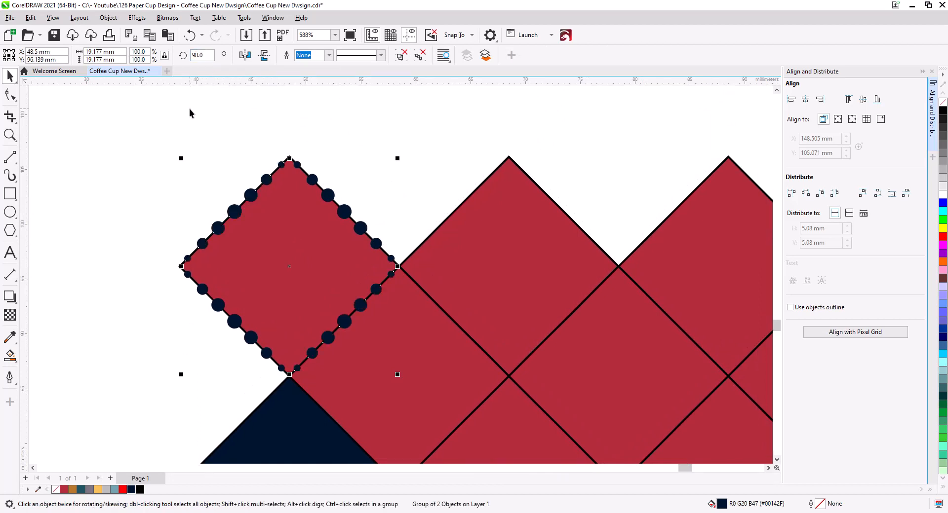
pyautogui.click(178, 215)
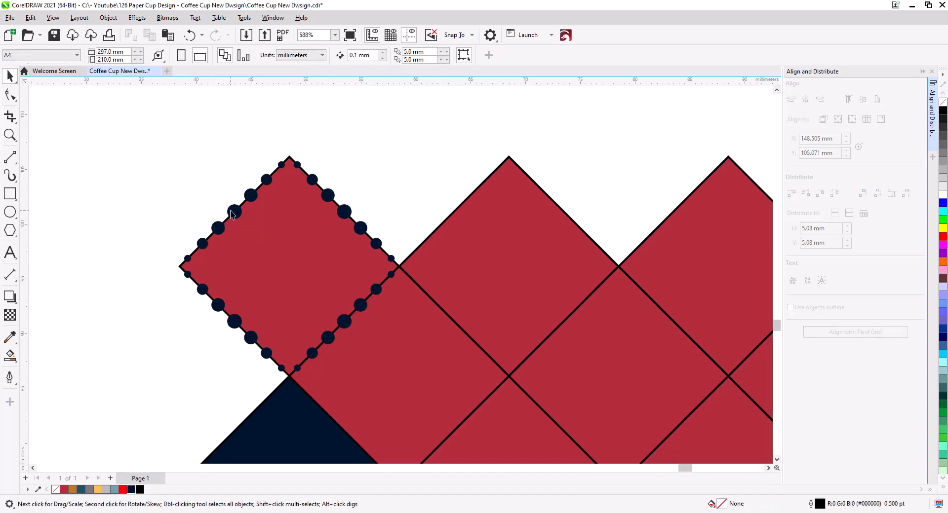
# Ungroup the dot rows around the first diamond and delete the row on its lower-right edge
pyautogui.click(231, 214)
pyautogui.scroll(1, 231, 214)
pyautogui.click(400, 57)
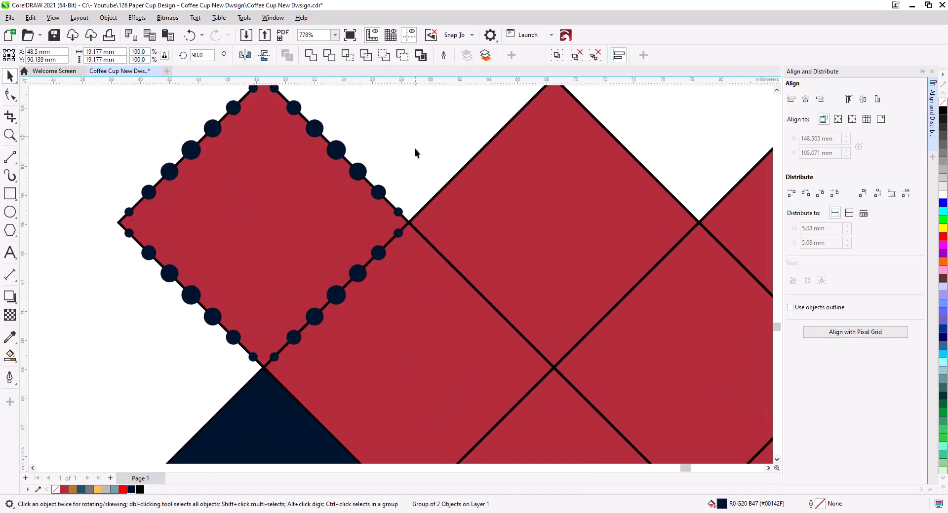
pyautogui.click(414, 149)
pyautogui.click(344, 298)
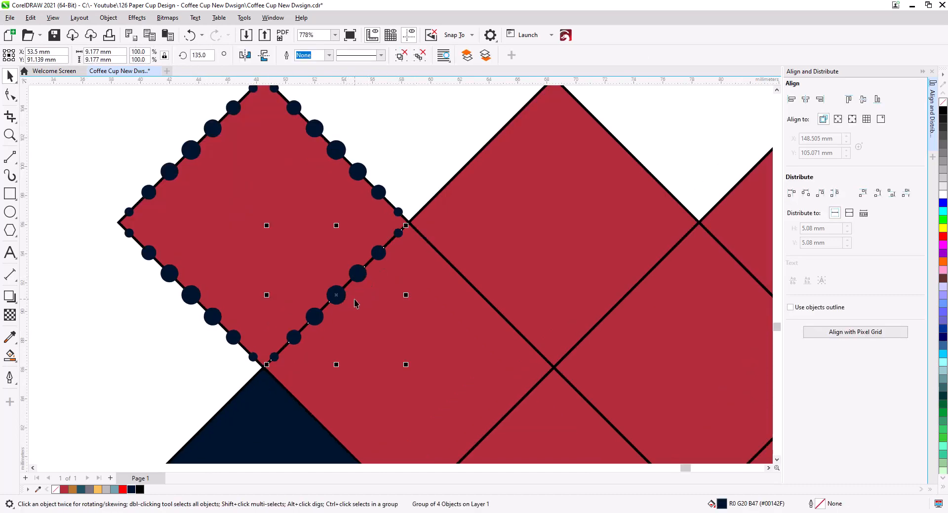
pyautogui.press('Delete')
# Group the three remaining dot rows around the first red diamond
pyautogui.scroll(-1, 307, 280)
pyautogui.click(227, 291)
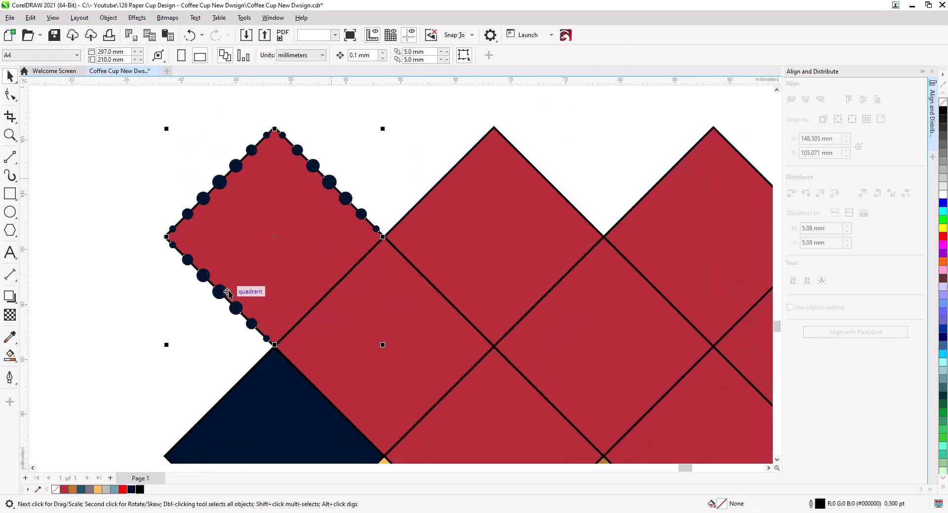
pyautogui.hotkey('ctrl', 'u')
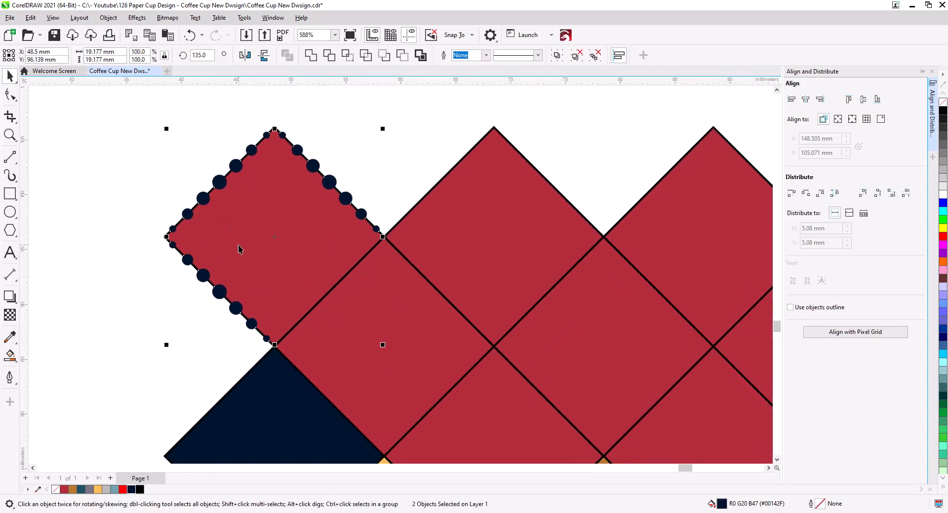
pyautogui.hotkey('ctrl', 'g')
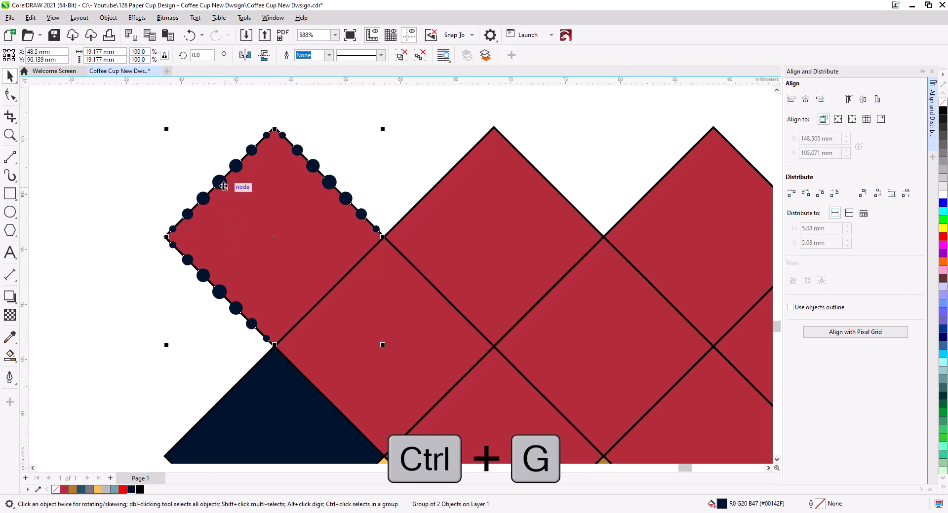
# Copy the three-sided dot group onto the next diamond diagonally down-right and repeat the duplication along the diagonal to the navy bottom row
pyautogui.moveTo(220, 182); pyautogui.dragTo(331, 290)
pyautogui.click(356, 315)
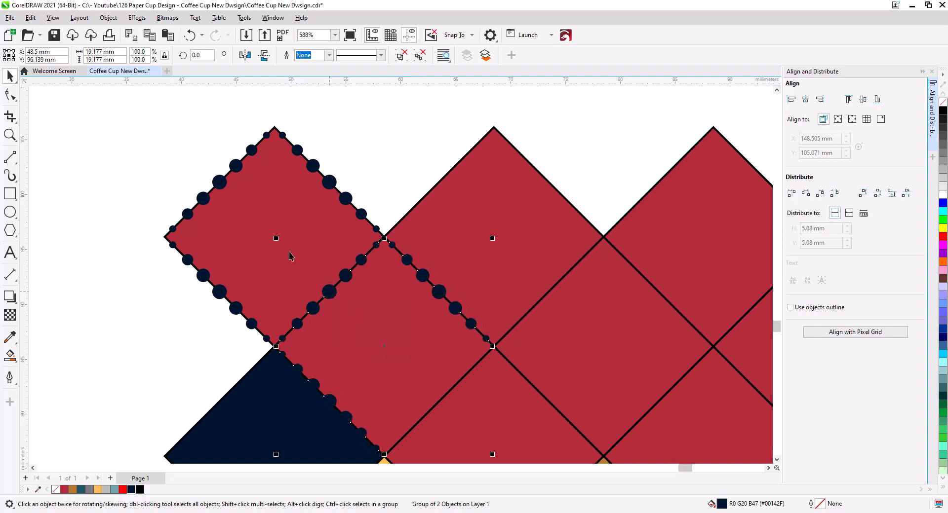
pyautogui.scroll(-2, 287, 238)
pyautogui.scroll(-2, 285, 256)
pyautogui.scroll(1, 250, 275)
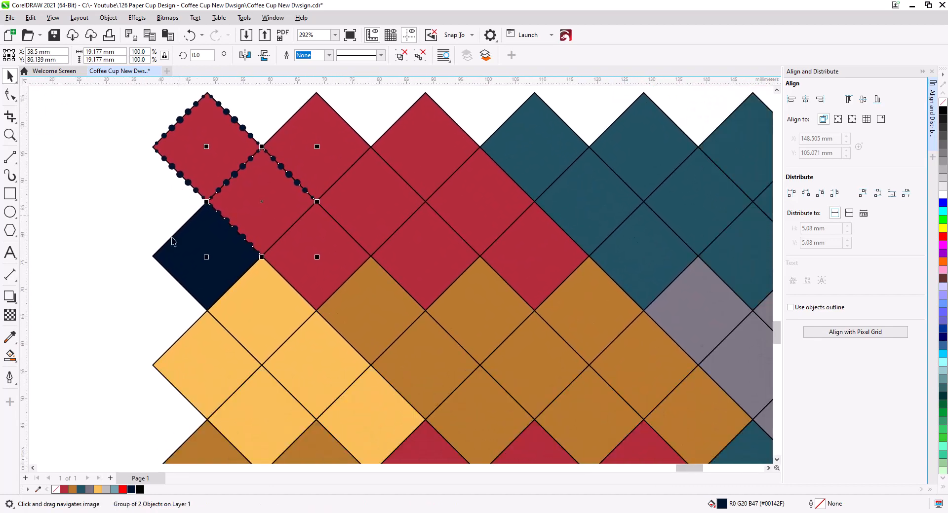
pyautogui.hotkey('ctrl', 'd')
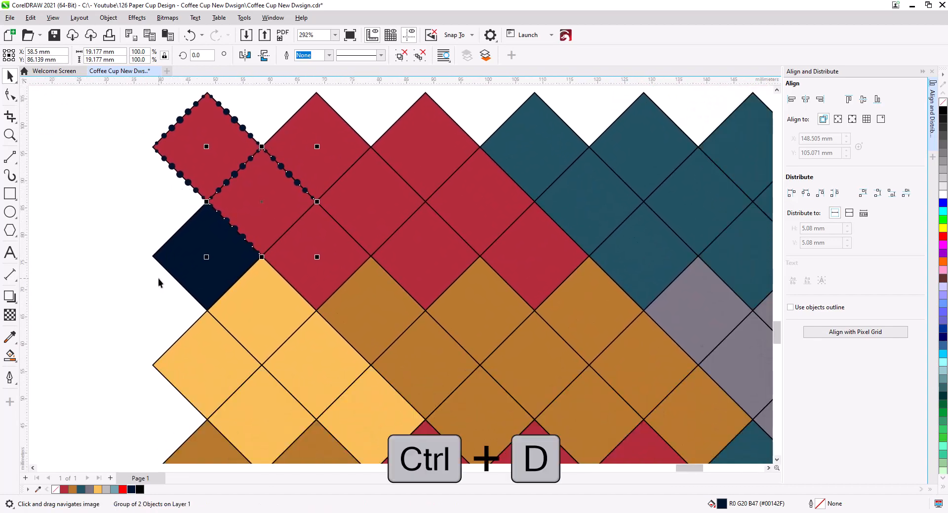
pyautogui.hotkey('ctrl', 'd')
pyautogui.hotkey('ctrl', 'd')
pyautogui.hotkey('ctrl', 'd')
pyautogui.hotkey('ctrl', 'd')
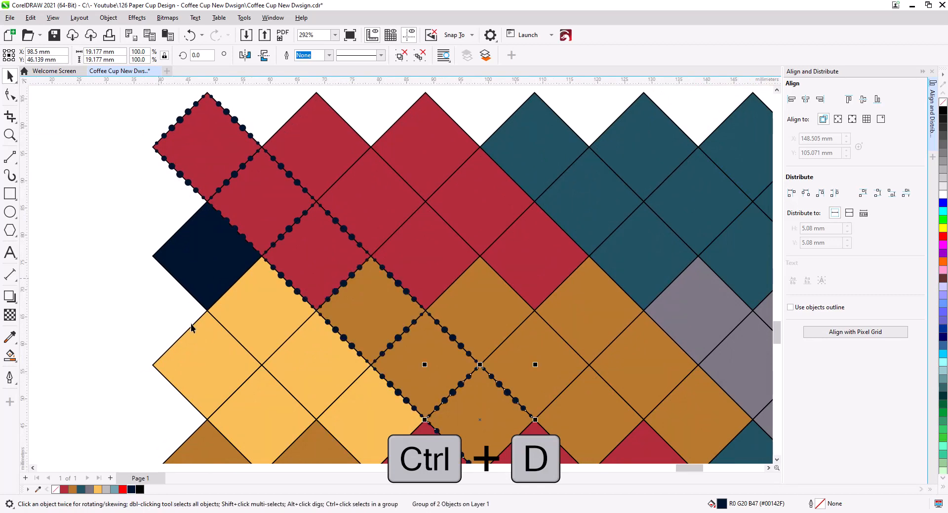
pyautogui.scroll(-3, 191, 324)
pyautogui.hscroll(5, 190, 324)
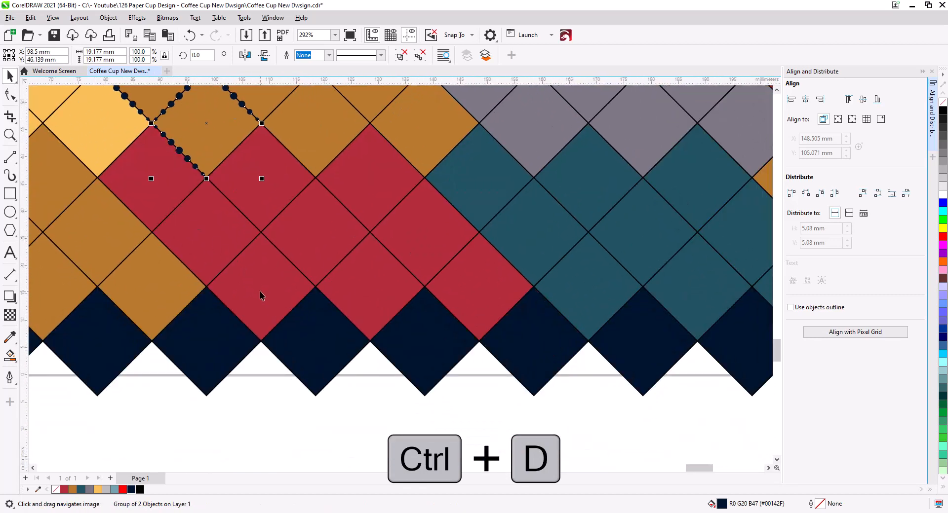
pyautogui.hotkey('ctrl', 'd')
pyautogui.hotkey('ctrl', 'd')
pyautogui.hotkey('ctrl', 'd')
pyautogui.hotkey('ctrl', 'd')
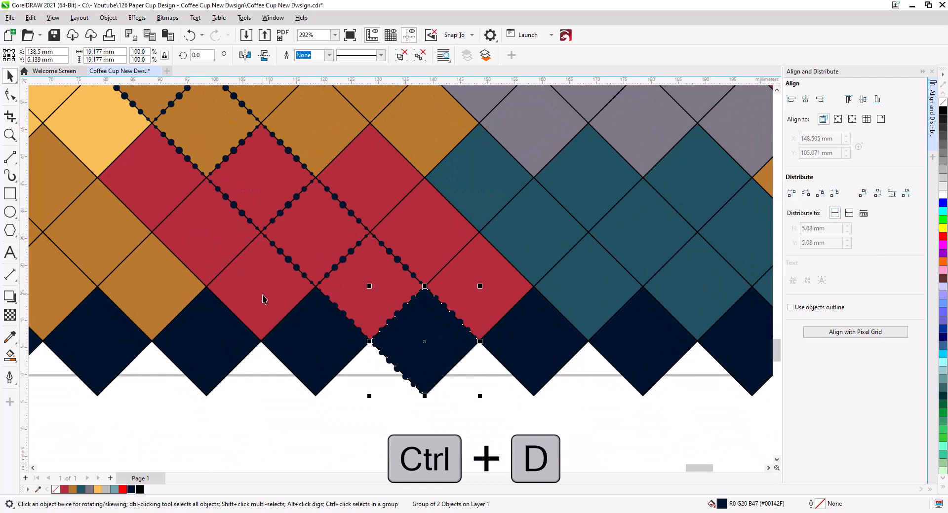
pyautogui.scroll(-2, 327, 339)
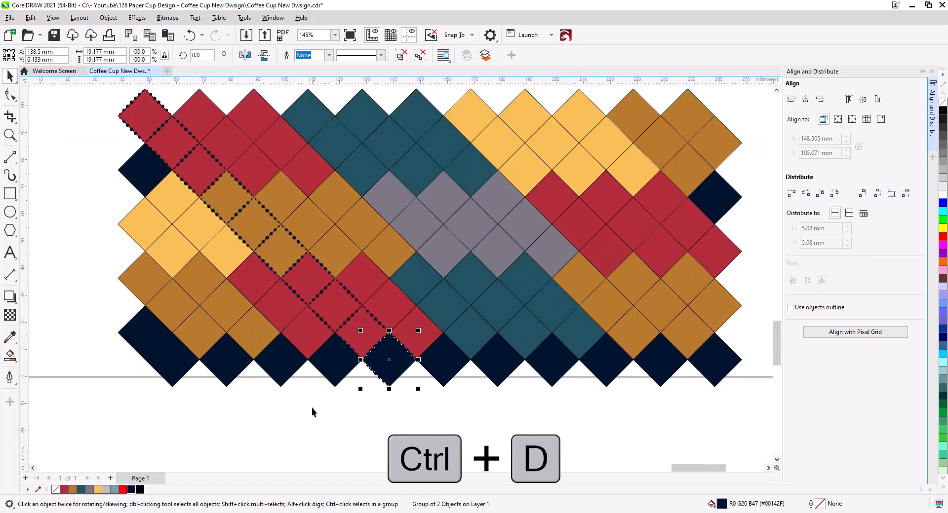
pyautogui.click(312, 408)
# Copy the three-sided dot group from the first red diamond onto the third red diamond in the top row
pyautogui.scroll(3, 148, 185)
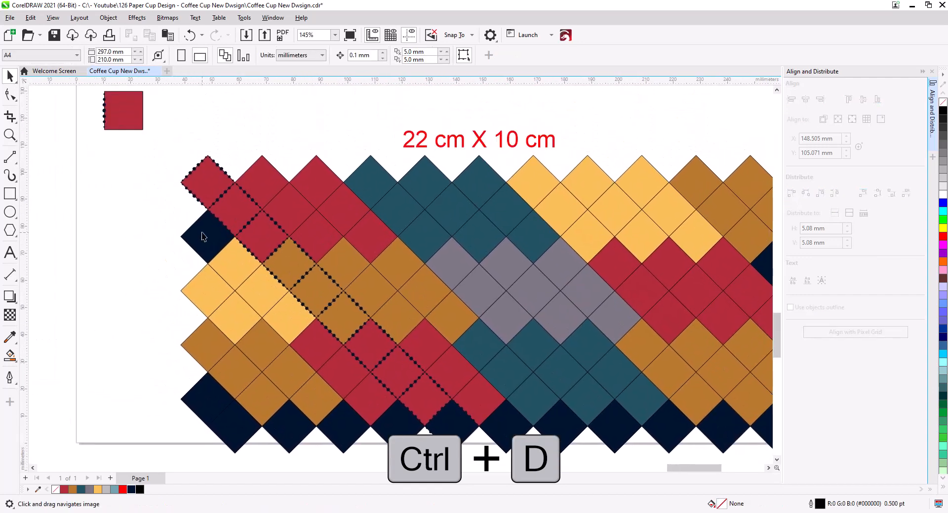
pyautogui.scroll(1, 197, 245)
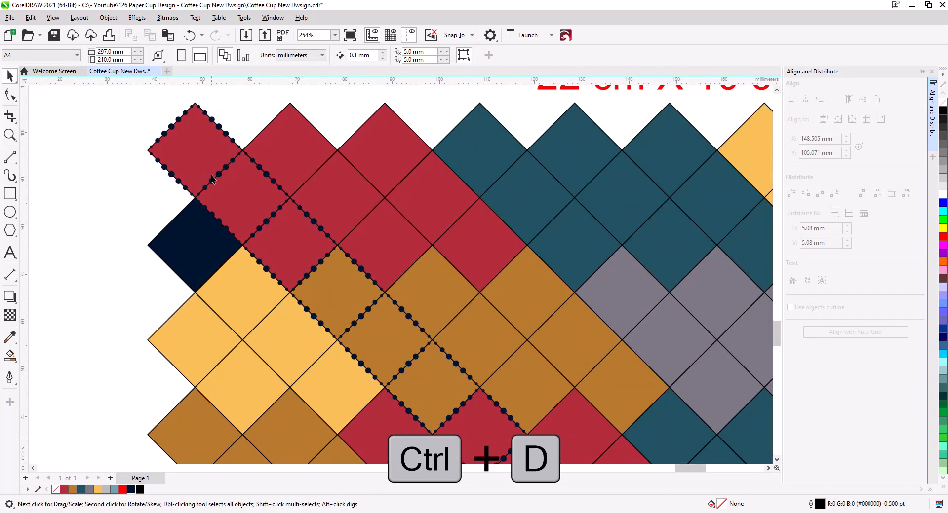
pyautogui.click(170, 138)
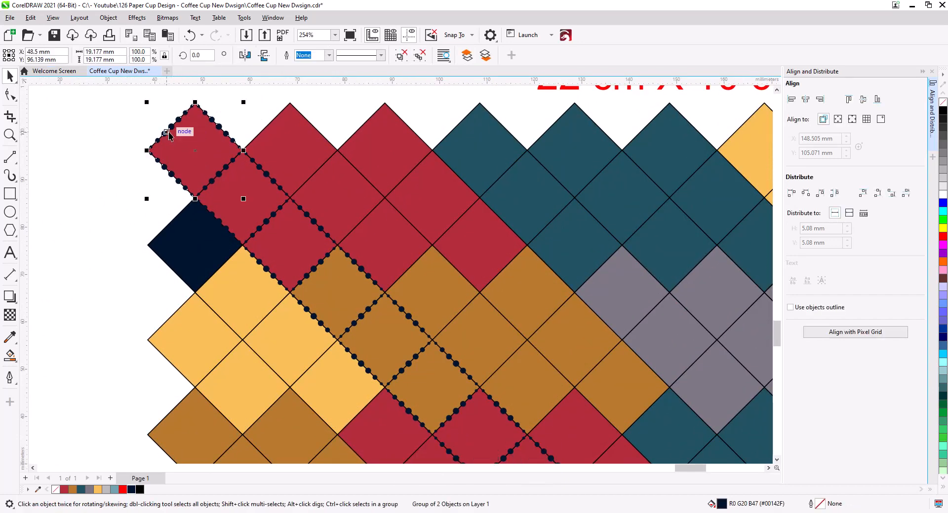
pyautogui.click(170, 138)
pyautogui.press('Escape')
pyautogui.click(173, 130)
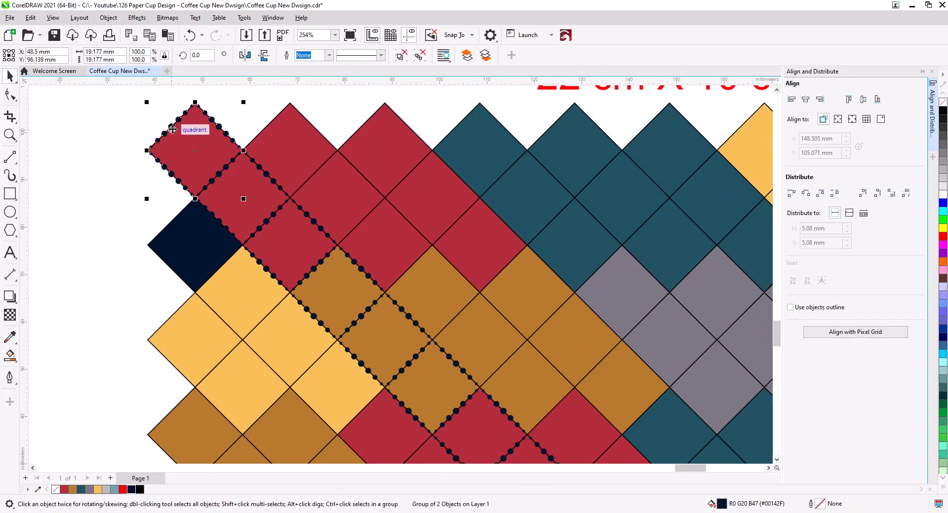
pyautogui.moveTo(170, 127); pyautogui.dragTo(407, 174)
pyautogui.click(389, 149)
# Copy the dot group onto the next diamond diagonally down-right and repeat the duplication along that diagonal to the bottom row
pyautogui.scroll(2, 385, 150)
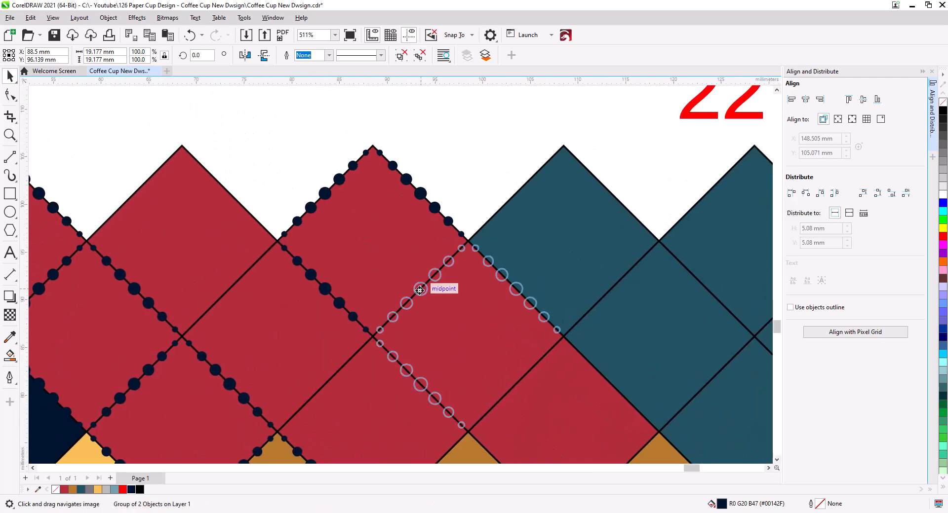
pyautogui.moveTo(420, 290); pyautogui.dragTo(419, 290)
pyautogui.scroll(-4, 420, 290)
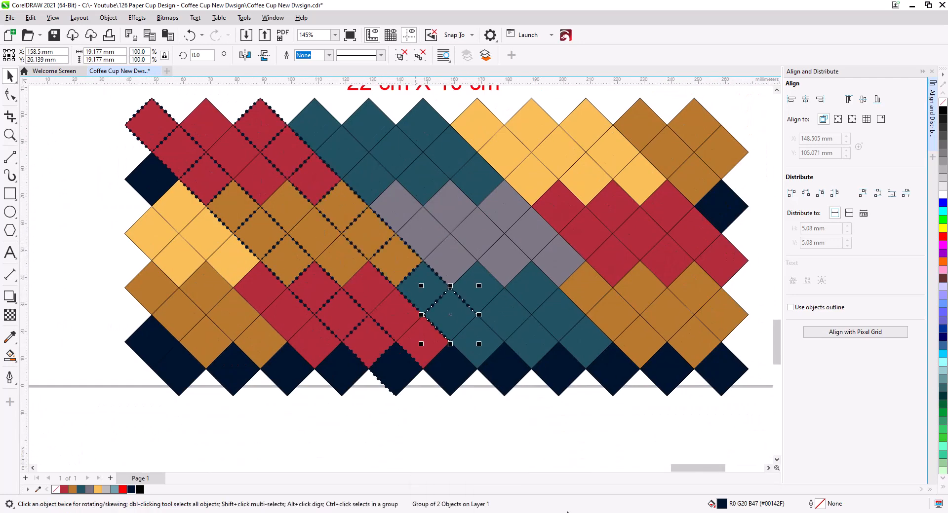
pyautogui.hotkey('ctrl', 'r')
pyautogui.hotkey('ctrl', 'r')
# Select all the dot groups along the diagonal starting at the third red diamond and group them
pyautogui.moveTo(270, 159); pyautogui.dragTo(237, 242)
pyautogui.click(214, 196)
pyautogui.keyDown('shift'); pyautogui.click(242, 250); pyautogui.keyUp('shift')
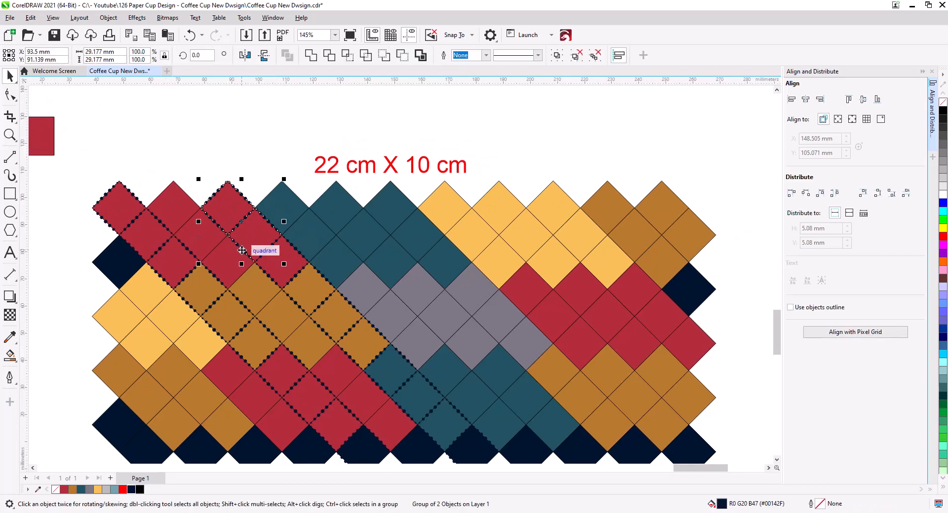
pyautogui.keyDown('shift'); pyautogui.click(268, 276); pyautogui.keyUp('shift')
pyautogui.keyDown('shift'); pyautogui.click(295, 303); pyautogui.keyUp('shift')
pyautogui.keyDown('shift'); pyautogui.click(322, 331); pyautogui.keyUp('shift')
pyautogui.keyDown('shift'); pyautogui.click(350, 358); pyautogui.keyUp('shift')
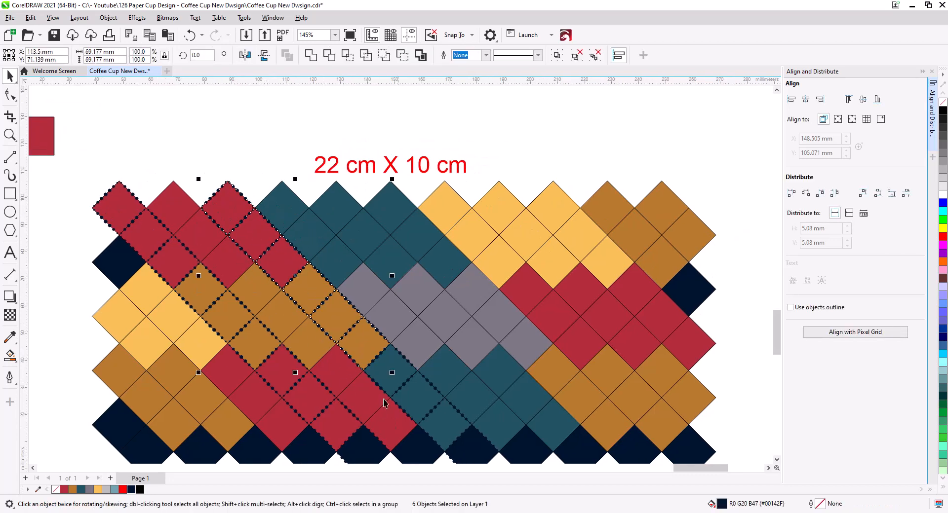
pyautogui.keyDown('shift'); pyautogui.click(377, 385); pyautogui.keyUp('shift')
pyautogui.keyDown('shift'); pyautogui.click(405, 413); pyautogui.keyUp('shift')
pyautogui.keyDown('shift'); pyautogui.click(430, 440); pyautogui.keyUp('shift')
pyautogui.hotkey('ctrl', 'g')
# Copy the grouped dot diagonal onto the second teal diamond in the top row and repeat the duplication three times to the right
pyautogui.scroll(4, 222, 205)
pyautogui.moveTo(222, 205); pyautogui.dragTo(334, 266)
pyautogui.scroll(-4, 270, 319)
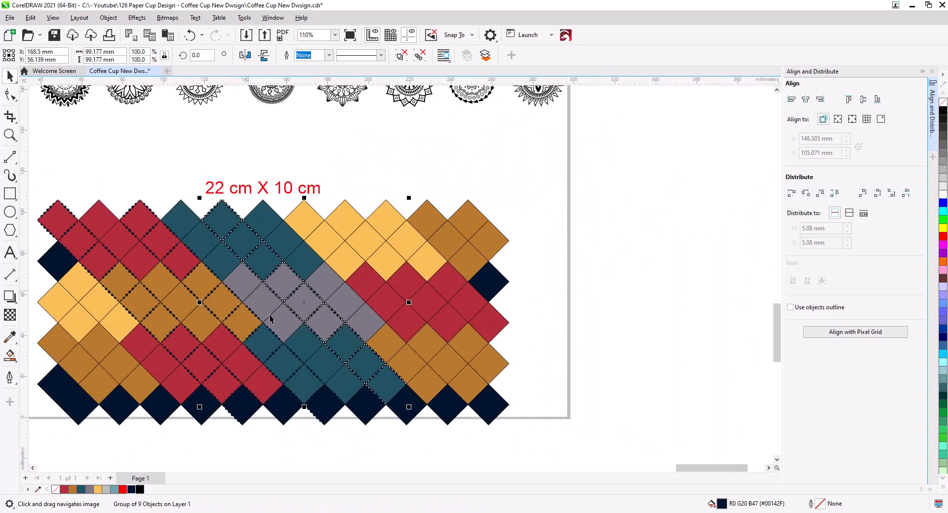
pyautogui.hotkey('ctrl', 'r')
pyautogui.hotkey('ctrl', 'r')
pyautogui.hotkey('ctrl', 'r')
pyautogui.moveTo(332, 400); pyautogui.dragTo(441, 397)
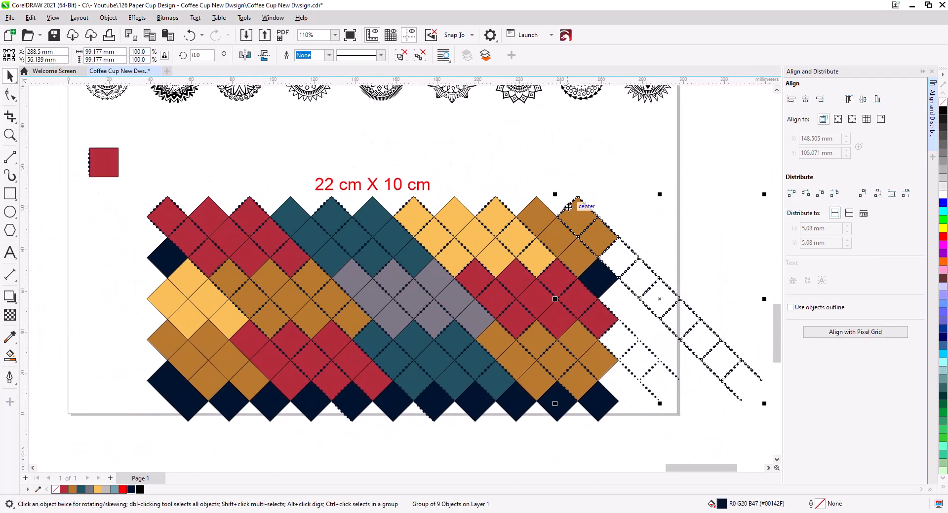
# Copy the diagonal dot group onto the yellow diamonds at the left edge of the wrap
pyautogui.moveTo(568, 207); pyautogui.dragTo(158, 289)
pyautogui.click(189, 314)
pyautogui.scroll(4, 169, 325)
pyautogui.moveTo(169, 325); pyautogui.dragTo(234, 214)
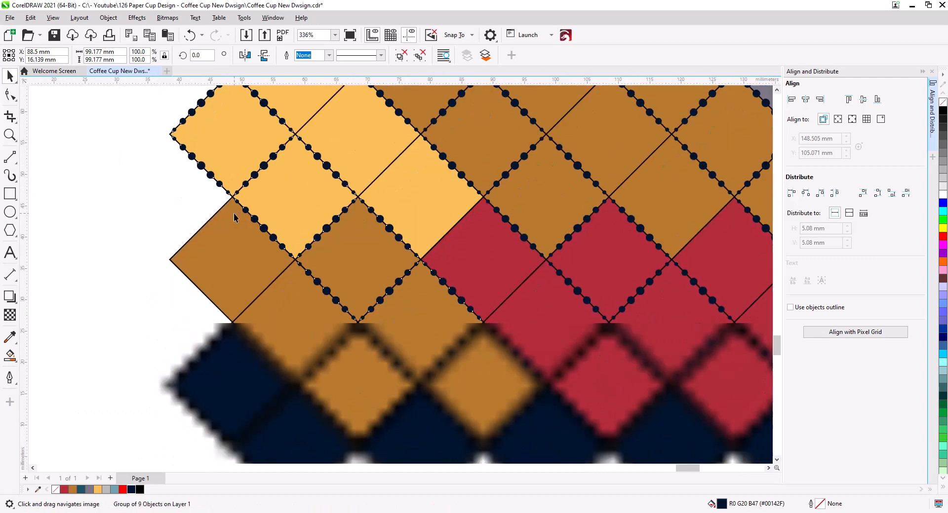
# Copy the diagonal dot group from the yellow diamonds straight down onto the navy diamonds at the wrap's bottom-left corner
pyautogui.moveTo(201, 104); pyautogui.dragTo(201, 353)
pyautogui.click(228, 373)
pyautogui.click(134, 318)
pyautogui.scroll(-5, 140, 324)
# Select the four diagonal dot groups overhanging the bottom and right edges of the wrap and ungroup them
pyautogui.moveTo(193, 389); pyautogui.dragTo(205, 330)
pyautogui.click(234, 352)
pyautogui.keyDown('shift'); pyautogui.click(245, 334); pyautogui.keyUp('shift')
pyautogui.keyDown('shift'); pyautogui.click(494, 288); pyautogui.keyUp('shift')
pyautogui.keyDown('shift'); pyautogui.click(523, 291); pyautogui.keyUp('shift')
pyautogui.click(577, 55)
# Delete the dot groups lying entirely beyond the right edge of the wrap
pyautogui.click(550, 309)
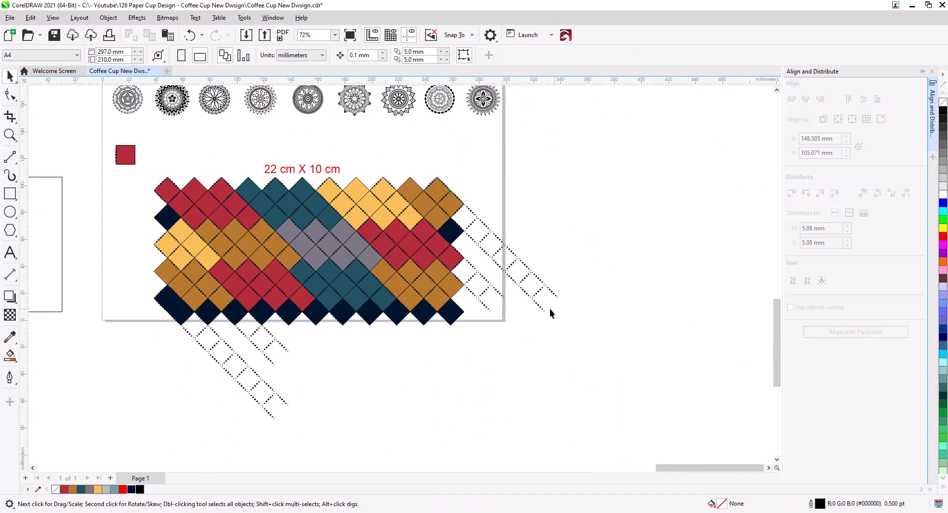
pyautogui.click(545, 309)
pyautogui.moveTo(580, 323); pyautogui.dragTo(471, 225)
pyautogui.press('Delete')
pyautogui.moveTo(514, 318); pyautogui.dragTo(459, 266)
pyautogui.press('Delete')
pyautogui.click(477, 269)
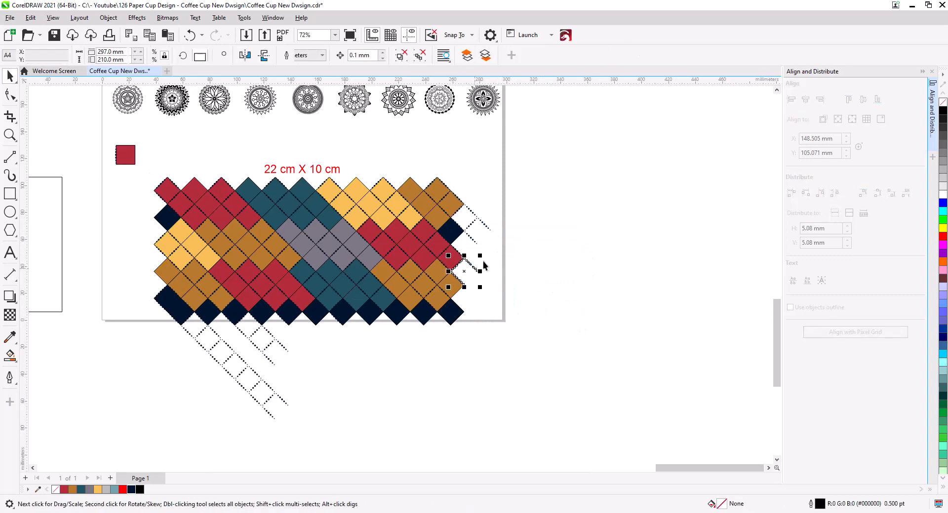
pyautogui.press('Delete')
# Delete the dot groups lying entirely below the bottom edge of the wrap
pyautogui.moveTo(237, 371); pyautogui.dragTo(190, 323)
pyautogui.press('Delete')
pyautogui.click(258, 349)
pyautogui.press('Delete')
# Ungroup the dots around the bottom-left navy diamond and delete the stray row below its lower tip
pyautogui.scroll(3, 190, 335)
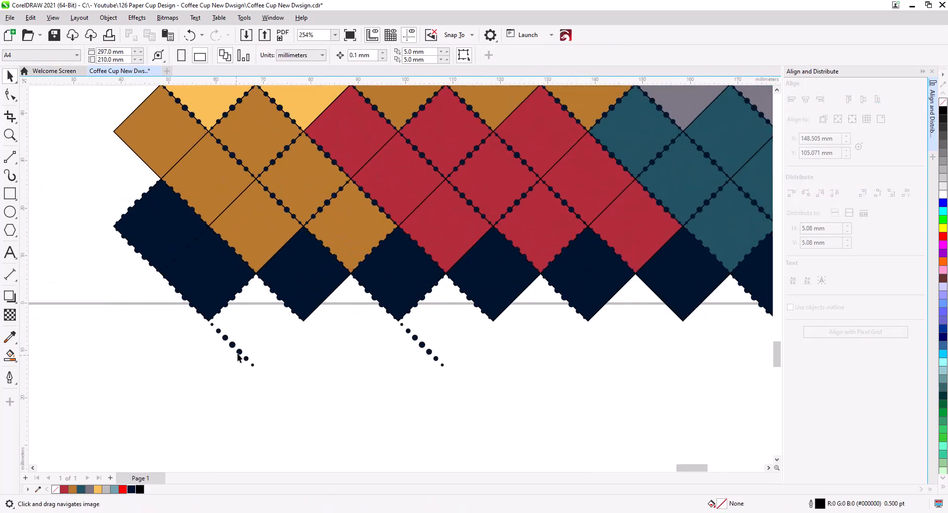
pyautogui.click(239, 352)
pyautogui.click(400, 56)
pyautogui.click(239, 352)
pyautogui.click(401, 55)
pyautogui.click(239, 352)
pyautogui.press('Delete')
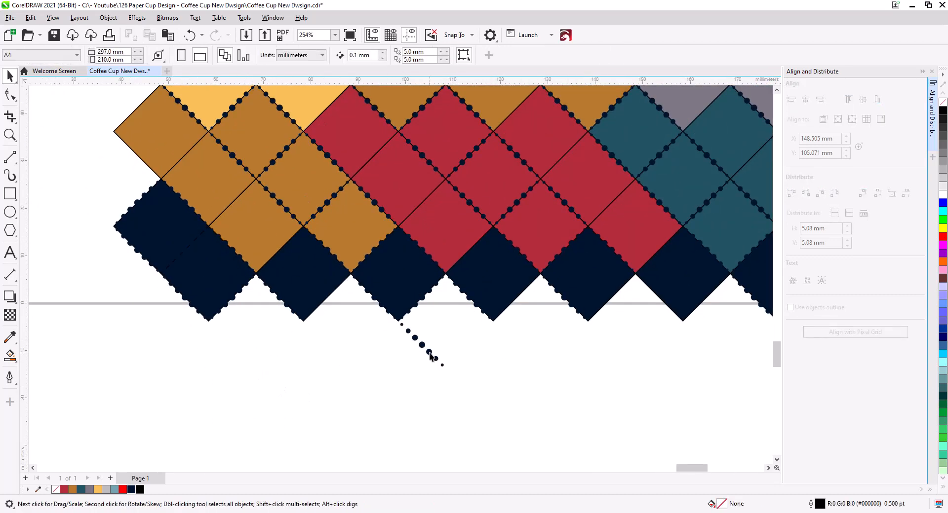
# Ungroup the dots around the third navy diamond of the bottom row and delete the stray row below it
pyautogui.click(429, 352)
pyautogui.click(401, 55)
pyautogui.click(429, 352)
pyautogui.press('Delete')
pyautogui.click(430, 352)
pyautogui.click(402, 56)
pyautogui.click(430, 352)
pyautogui.press('Delete')
# Ungroup the dots at the rightmost red diamond and delete the stray row beyond the wrap's right edge
pyautogui.scroll(-3, 434, 358)
pyautogui.moveTo(731, 341); pyautogui.dragTo(536, 374)
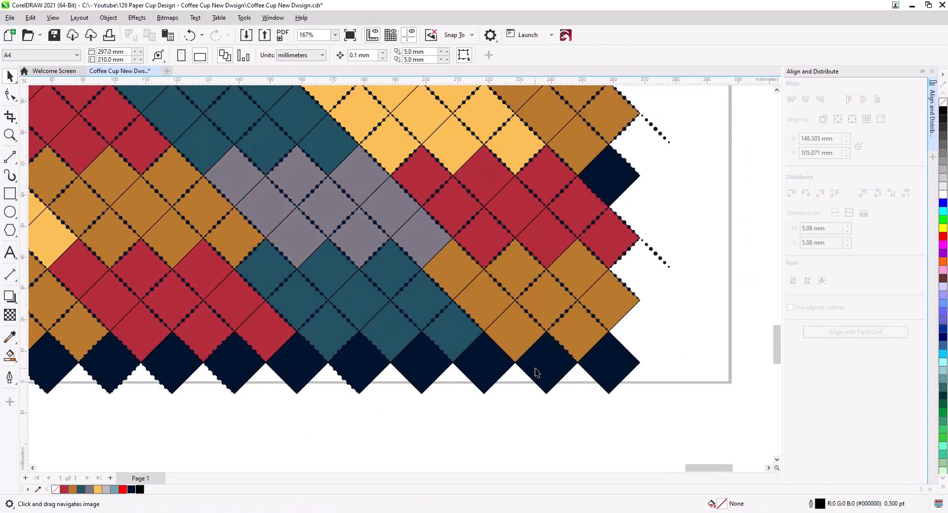
pyautogui.scroll(5, 558, 321)
pyautogui.click(563, 312)
pyautogui.click(402, 56)
pyautogui.click(564, 311)
pyautogui.press('Delete')
pyautogui.click(563, 311)
pyautogui.click(403, 55)
pyautogui.press('Delete')
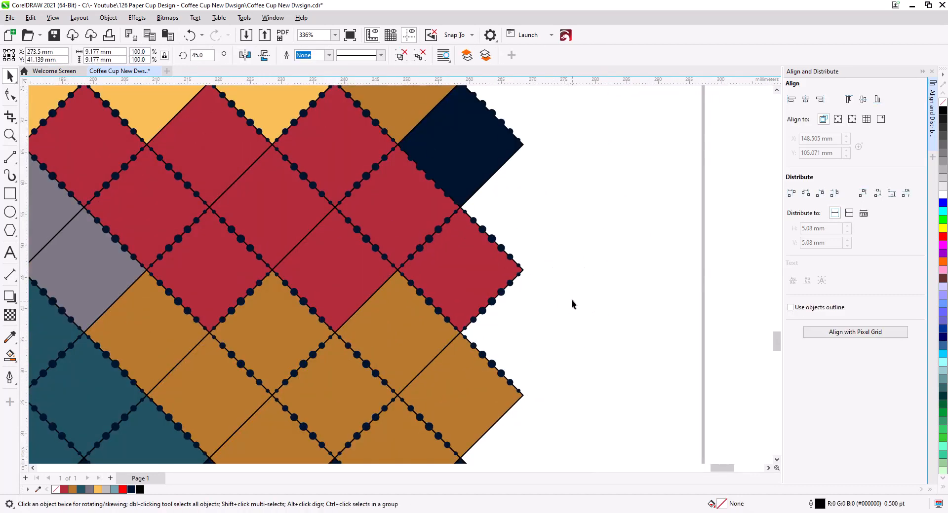
# Ungroup the dots beyond the rightmost brown diamond and move the loose row down beside the navy diamond
pyautogui.moveTo(571, 300); pyautogui.dragTo(704, 405)
pyautogui.click(697, 164)
pyautogui.click(402, 55)
pyautogui.hotkey('ctrl', 'g')
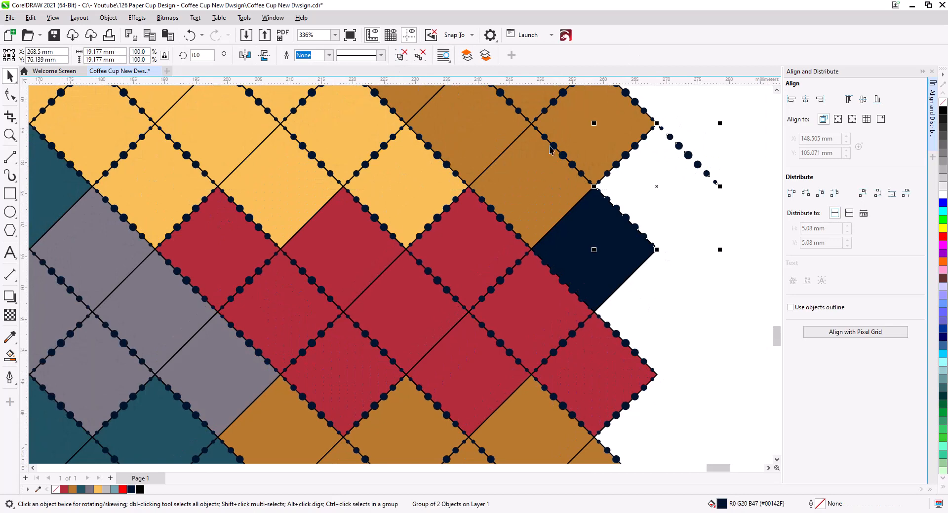
pyautogui.click(707, 147)
pyautogui.click(690, 158)
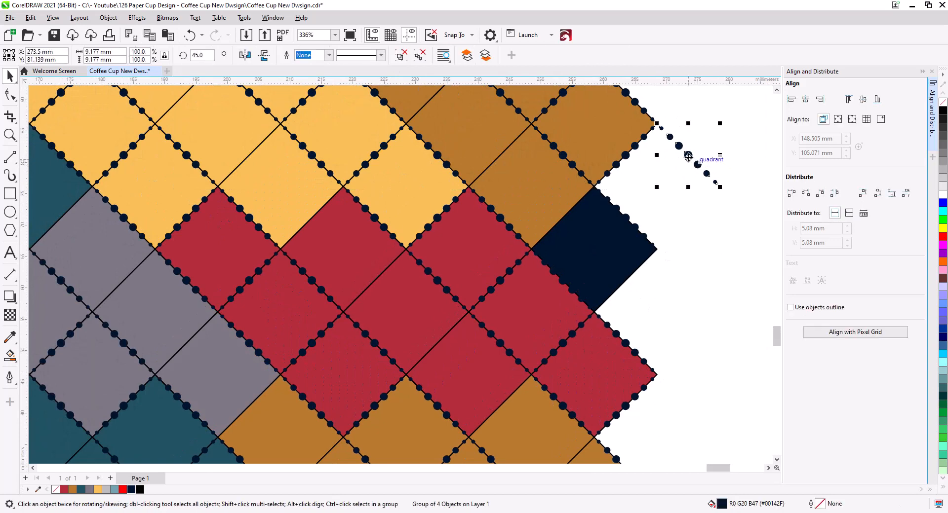
pyautogui.moveTo(689, 157); pyautogui.dragTo(688, 249)
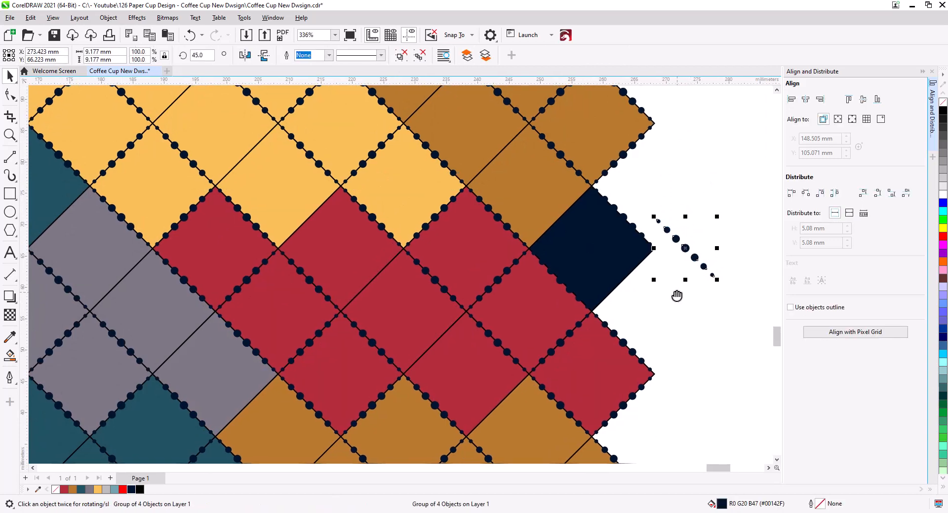
# Try rotating the loose dot row to 0 degrees and to 90 degrees
pyautogui.moveTo(677, 296); pyautogui.dragTo(586, 332)
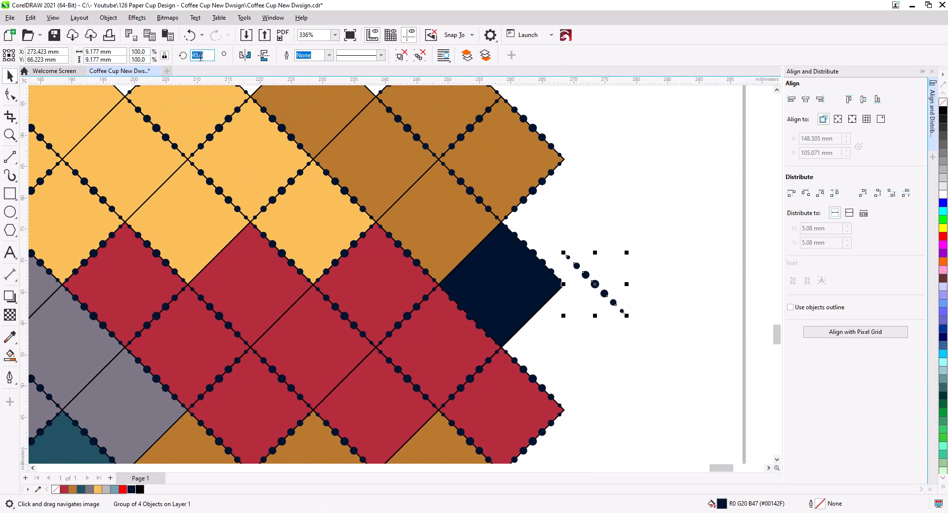
pyautogui.write('0')
pyautogui.press('Return')
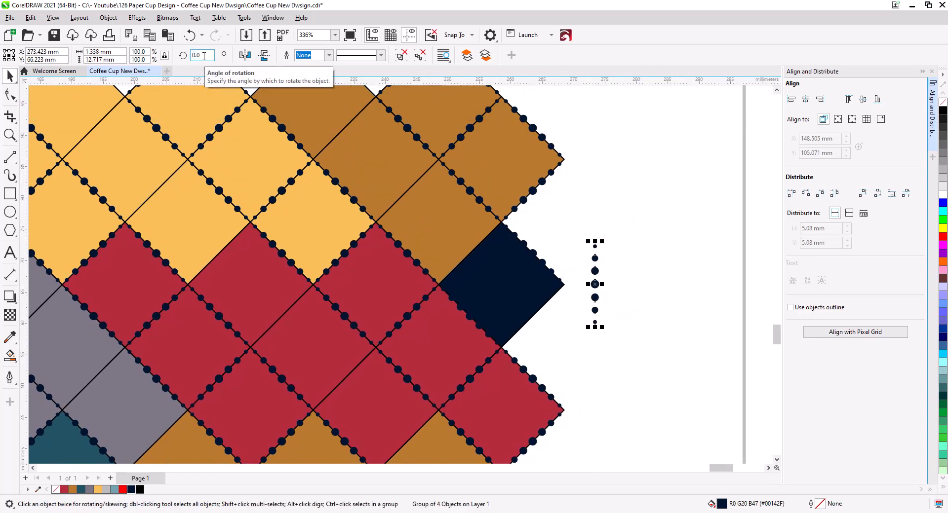
pyautogui.click(204, 56)
pyautogui.write('90')
pyautogui.press('Return')
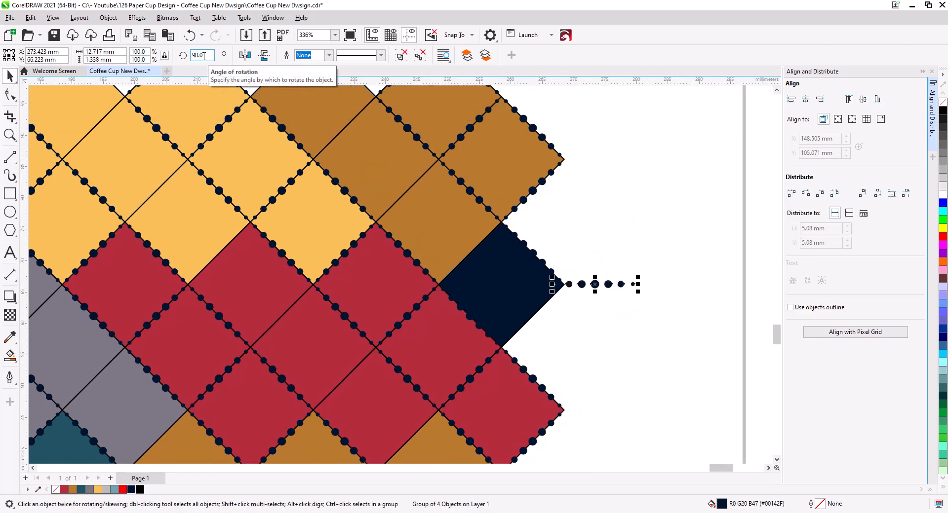
# Rotate the loose dot row to 315 degrees and snap it onto the bare upper-left edges of the navy and lower brown diamonds
pyautogui.moveTo(596, 284); pyautogui.dragTo(457, 181)
pyautogui.click(423, 204)
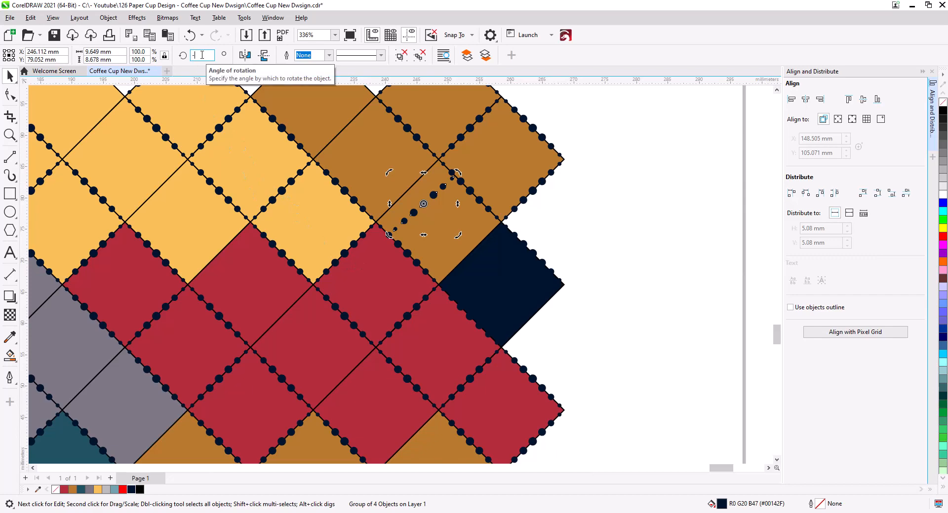
pyautogui.press('Return')
pyautogui.scroll(3, 451, 219)
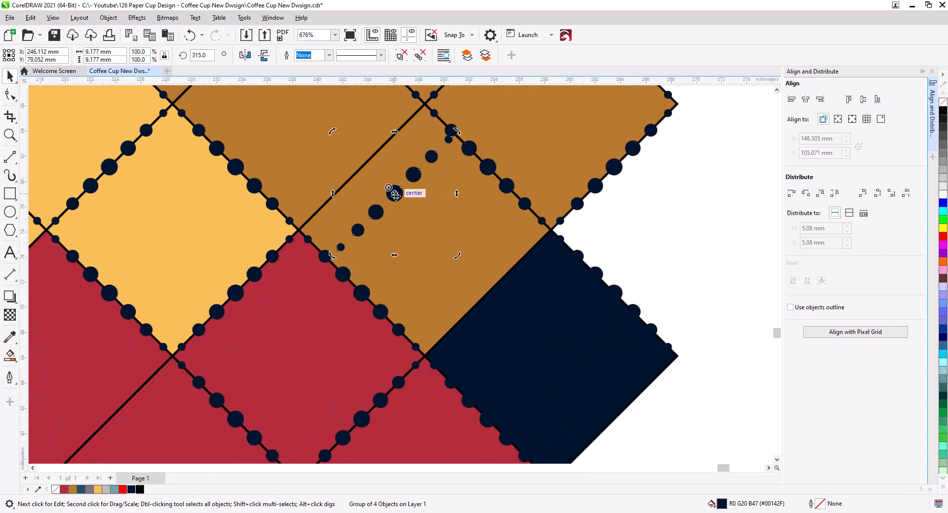
pyautogui.moveTo(394, 195); pyautogui.dragTo(363, 166)
pyautogui.click(400, 189)
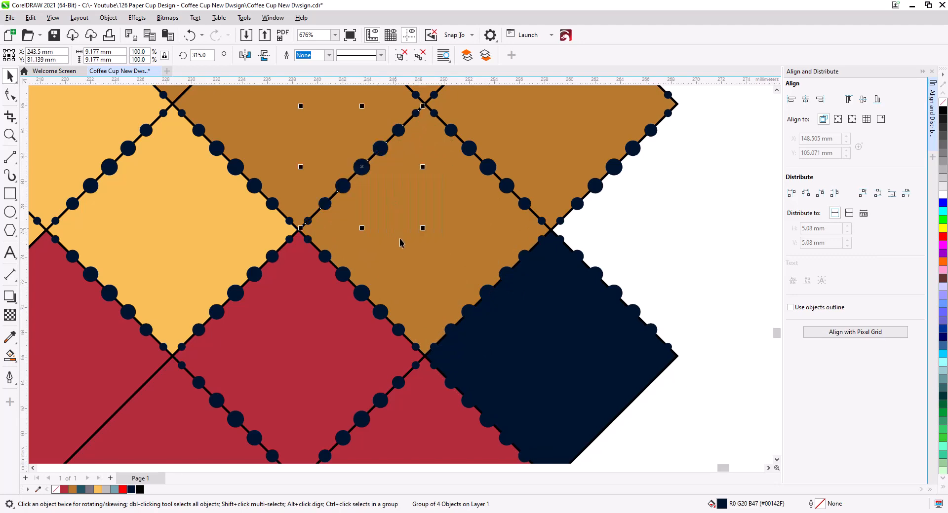
# Duplicate the dot row diagonally up-left along the bare edges of the brown block to the top row
pyautogui.scroll(-2, 412, 269)
pyautogui.moveTo(413, 269); pyautogui.dragTo(511, 395)
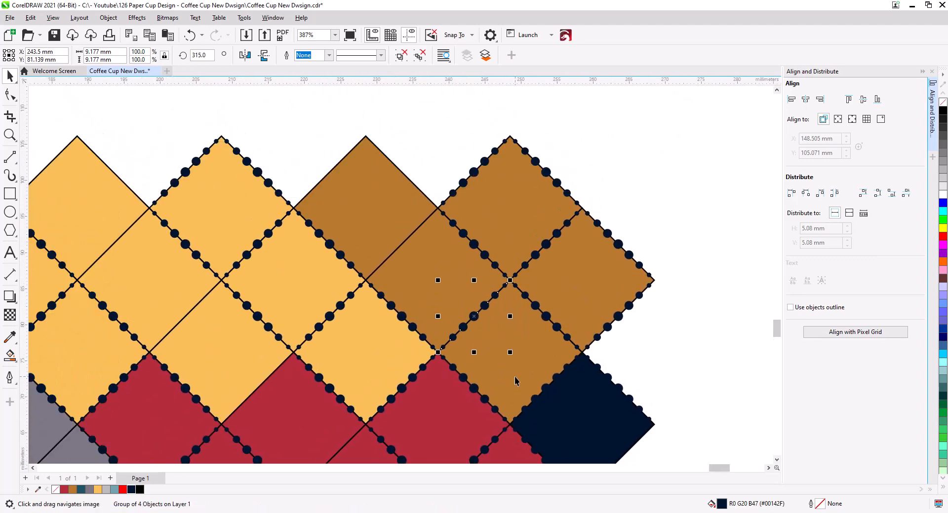
pyautogui.hotkey('ctrl', 'd')
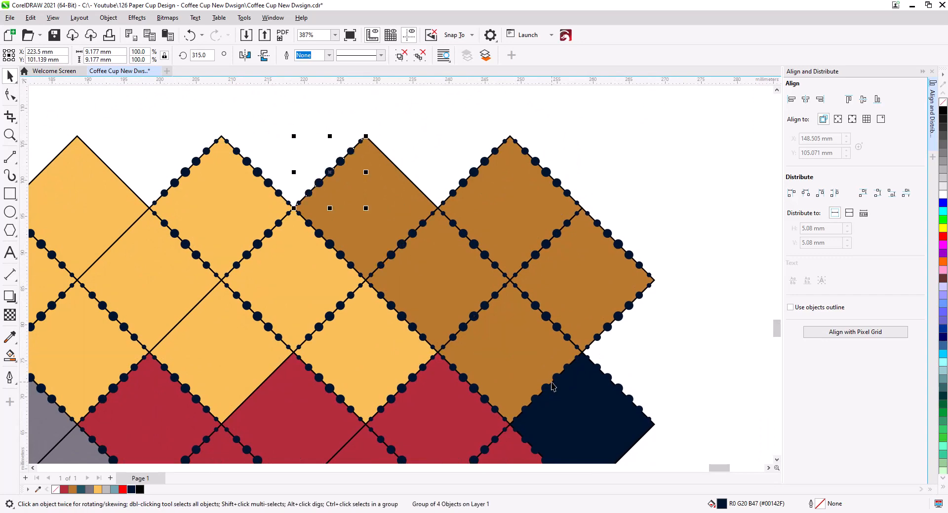
pyautogui.moveTo(316, 248); pyautogui.dragTo(433, 141)
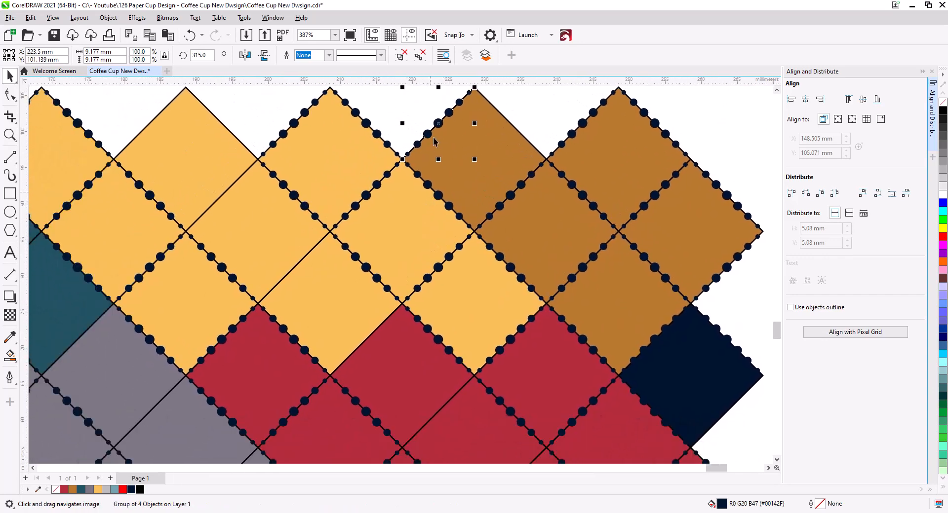
# Copy the dot row onto the middle yellow top-row diamond's bare upper-left edge and onto the next edge diagonally down-right
pyautogui.moveTo(147, 127); pyautogui.dragTo(222, 195)
pyautogui.click(171, 146)
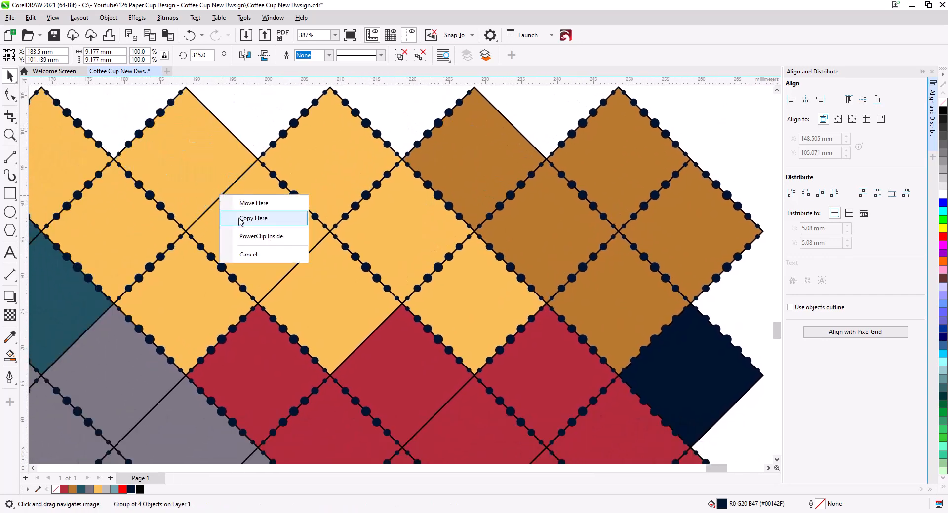
pyautogui.click(243, 219)
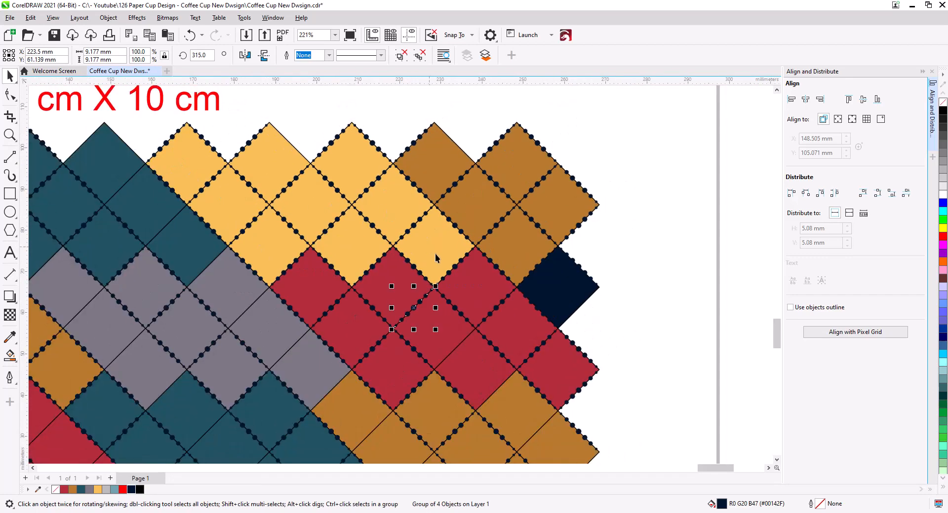
# Repeat the dot row duplication diagonally down-right across the red and lower brown blocks to fill the bare diamond edges
pyautogui.hotkey('ctrl', 'r')
pyautogui.hotkey('ctrl', 'r')
pyautogui.hotkey('ctrl', 'r')
pyautogui.hotkey('ctrl', 'r')
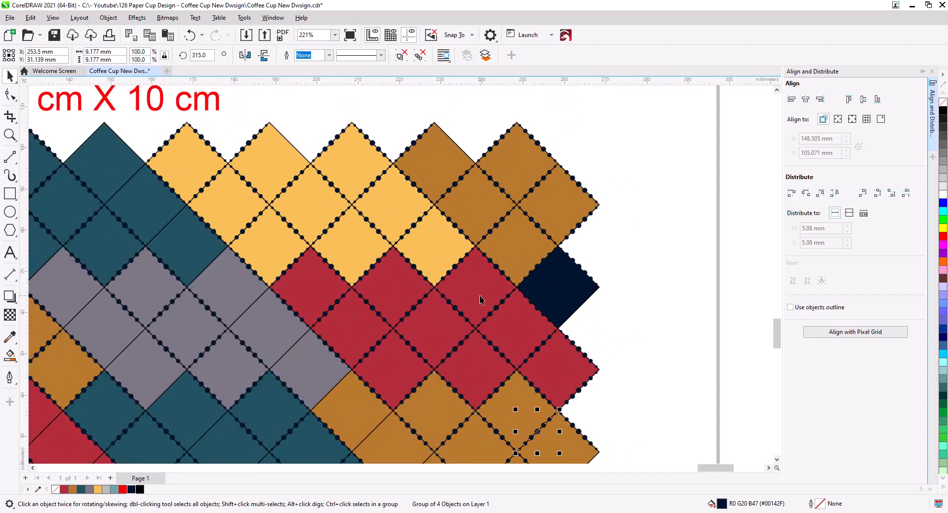
pyautogui.moveTo(536, 434); pyautogui.dragTo(571, 307)
pyautogui.moveTo(614, 346); pyautogui.dragTo(388, 252)
pyautogui.click(518, 396)
pyautogui.scroll(3, 499, 375)
pyautogui.scroll(-2, 395, 305)
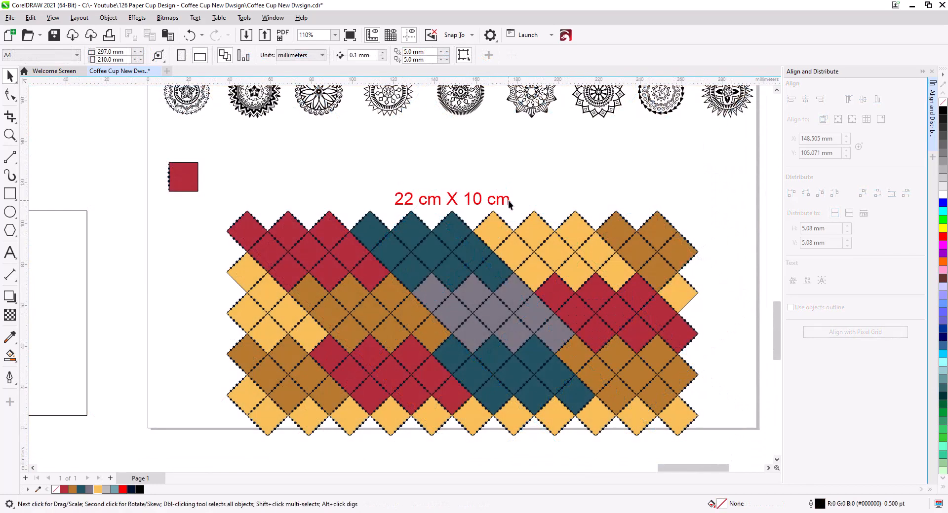
# Examine the mandala ornaments in both rows above the cup wrap pattern up close
pyautogui.moveTo(508, 204); pyautogui.dragTo(133, 137)
pyautogui.click(331, 163)
pyautogui.moveTo(347, 171); pyautogui.dragTo(317, 249)
pyautogui.scroll(5, 487, 193)
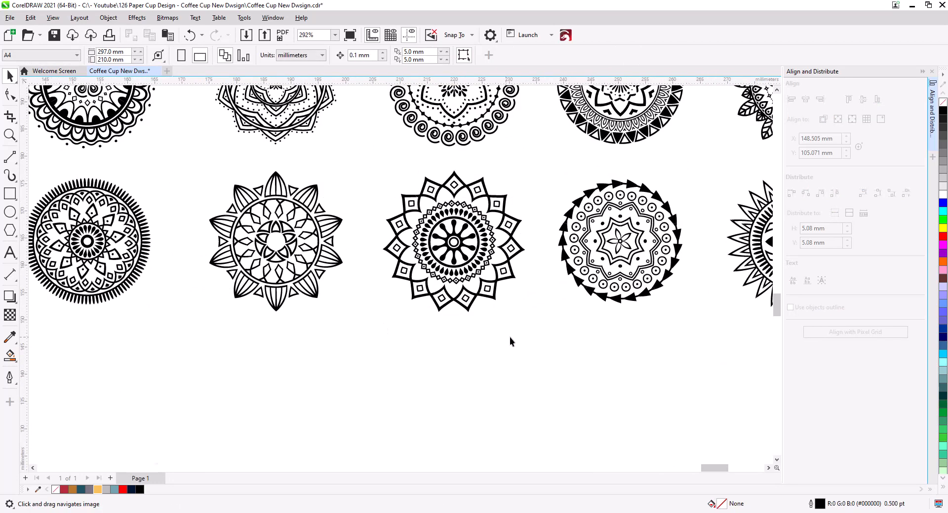
pyautogui.moveTo(553, 335); pyautogui.dragTo(460, 324)
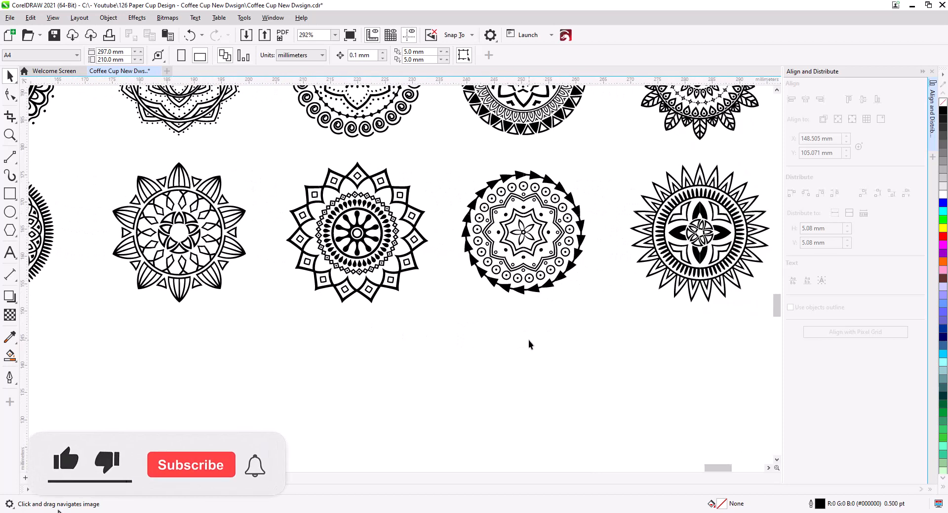
pyautogui.moveTo(537, 334); pyautogui.dragTo(549, 408)
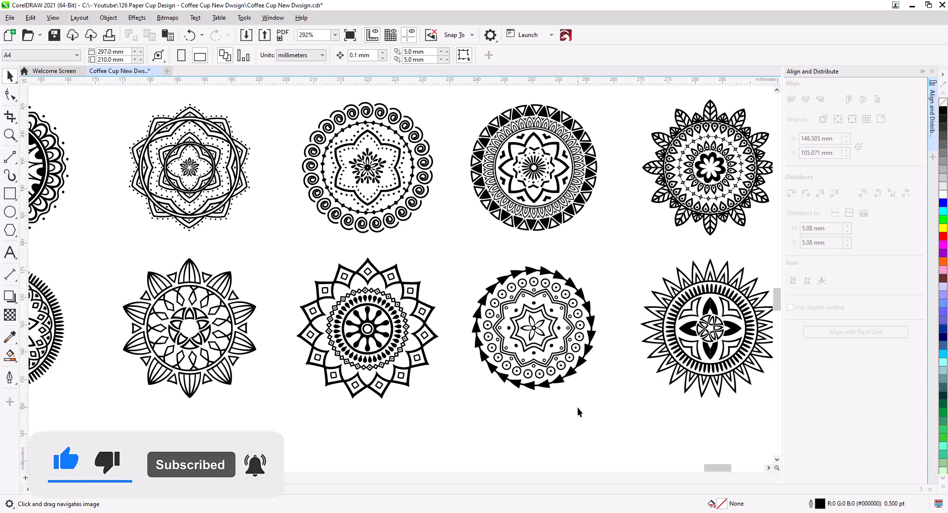
pyautogui.moveTo(452, 411); pyautogui.dragTo(684, 366)
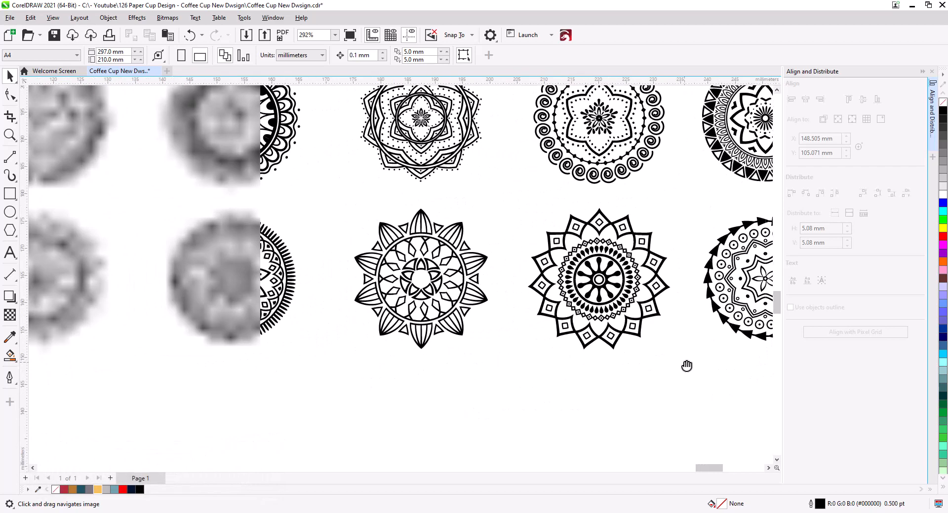
pyautogui.moveTo(317, 411); pyautogui.dragTo(583, 407)
pyautogui.scroll(-5, 476, 392)
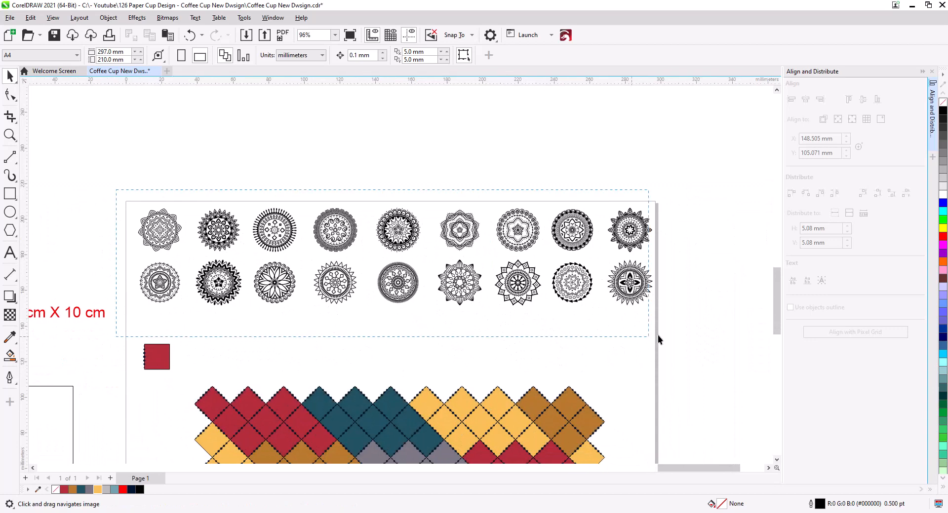
# Select all the mandala ornaments in both rows and bring them to the front of the page
pyautogui.click(381, 254)
pyautogui.rightClick(344, 230)
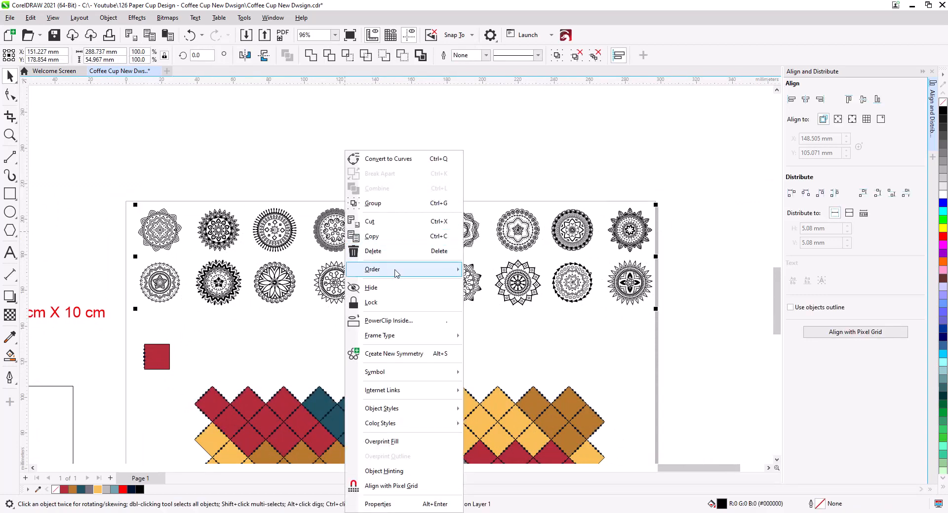
pyautogui.moveTo(397, 273)
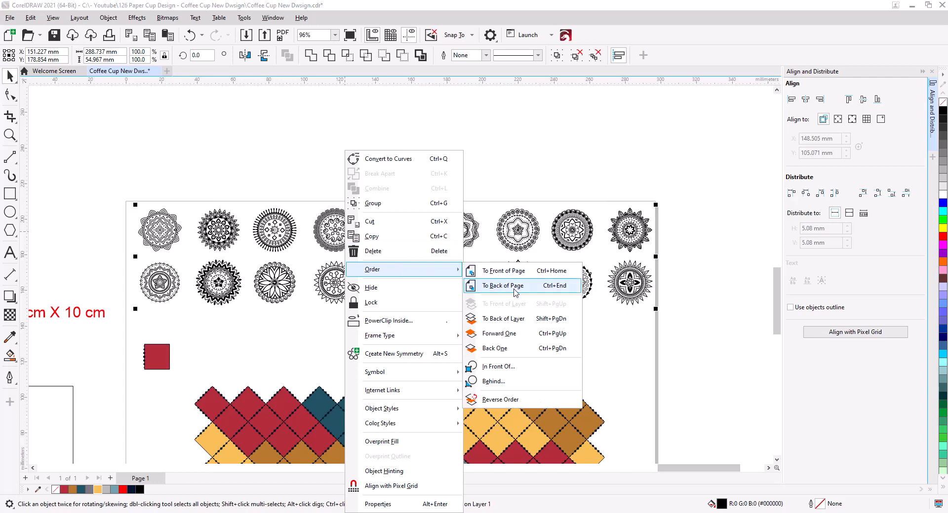
pyautogui.click(517, 276)
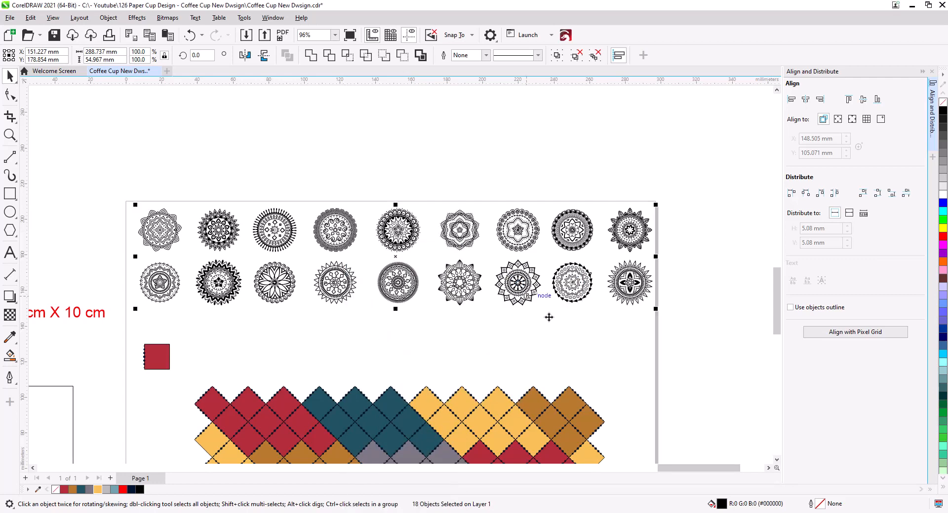
pyautogui.click(532, 330)
# Copy the third mandala of the upper row into the empty space above the page
pyautogui.scroll(5, 464, 244)
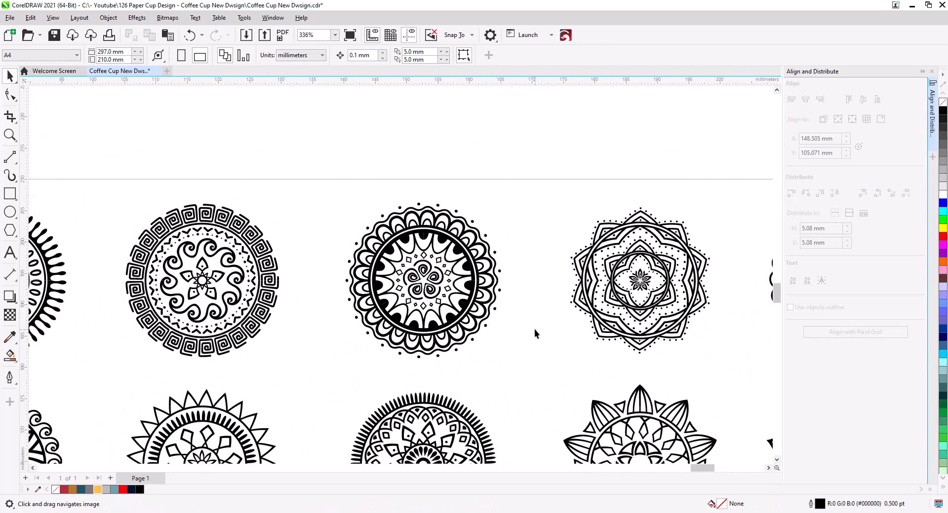
pyautogui.moveTo(333, 326); pyautogui.dragTo(609, 343)
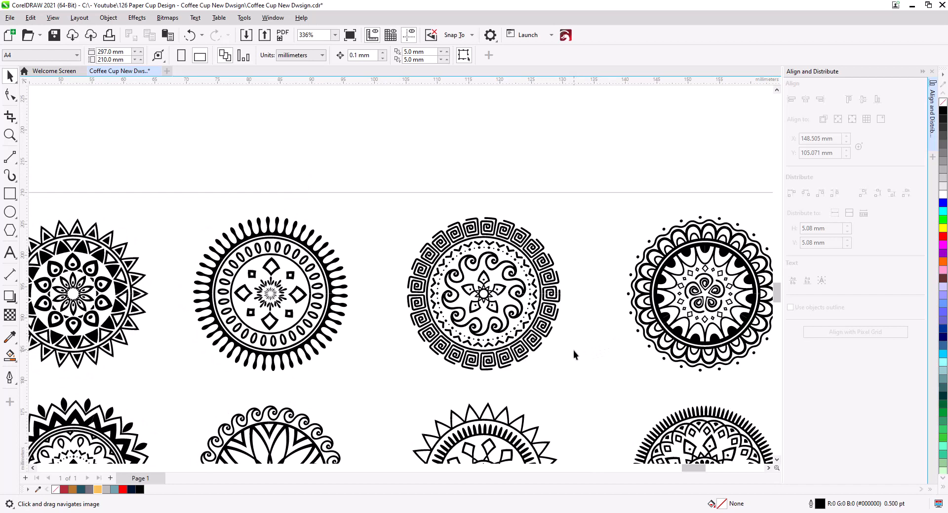
pyautogui.moveTo(329, 347); pyautogui.dragTo(449, 338)
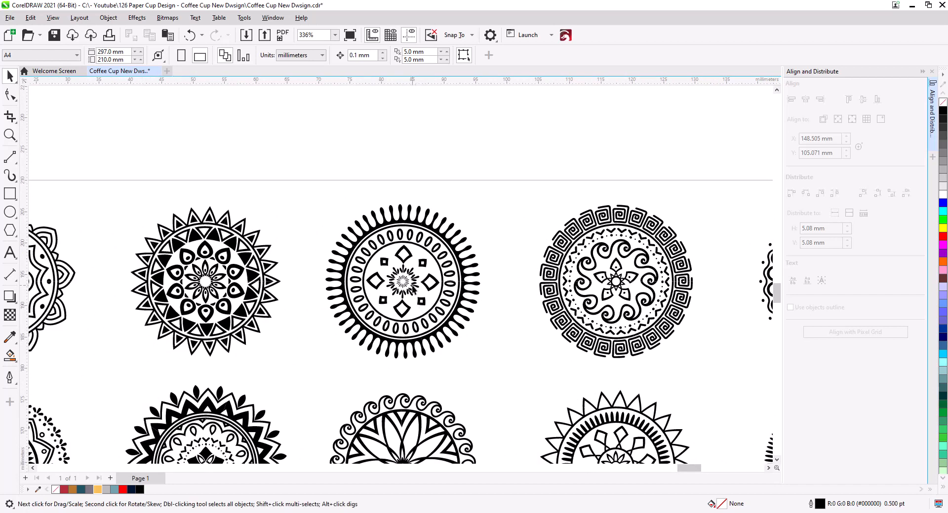
pyautogui.click(414, 291)
pyautogui.moveTo(415, 292); pyautogui.dragTo(307, 105)
pyautogui.click(324, 129)
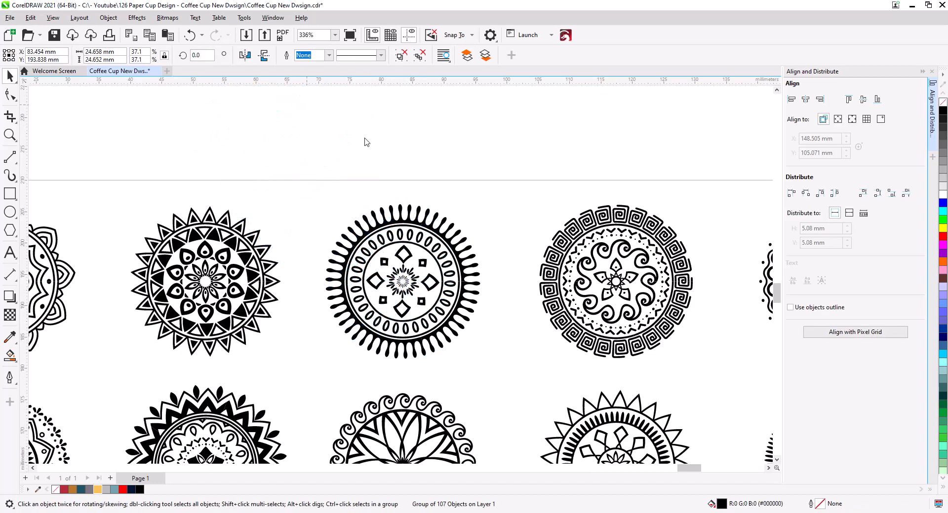
pyautogui.moveTo(408, 213); pyautogui.dragTo(423, 323)
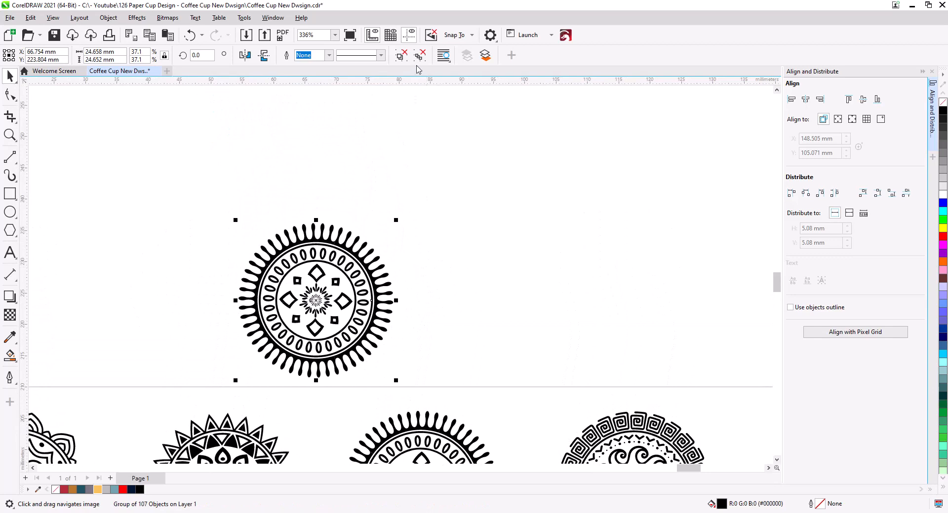
# Ungroup the copied mandala and delete the rim, ring and diamond pieces from its right and lower sides
pyautogui.keyDown('ctrl'); pyautogui.click(379, 260); pyautogui.keyUp('ctrl')
pyautogui.press('Delete')
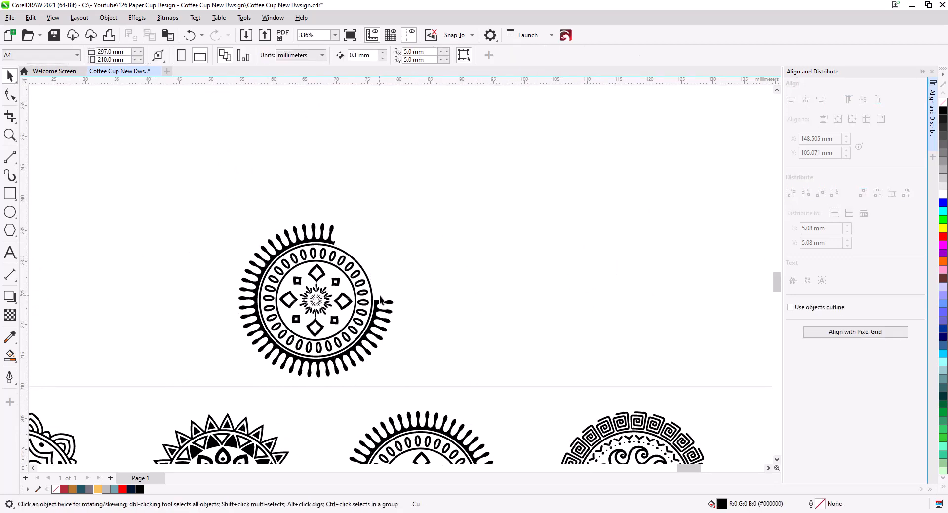
pyautogui.keyDown('ctrl'); pyautogui.click(334, 362); pyautogui.keyUp('ctrl')
pyautogui.press('Delete')
pyautogui.moveTo(352, 373); pyautogui.dragTo(271, 337)
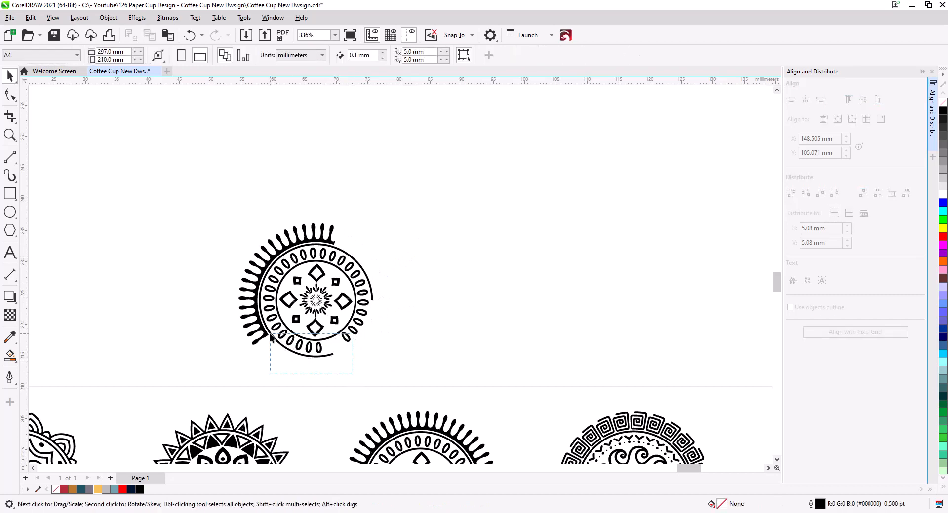
pyautogui.press('Delete')
pyautogui.keyDown('ctrl'); pyautogui.click(335, 321); pyautogui.keyUp('ctrl')
pyautogui.press('Delete')
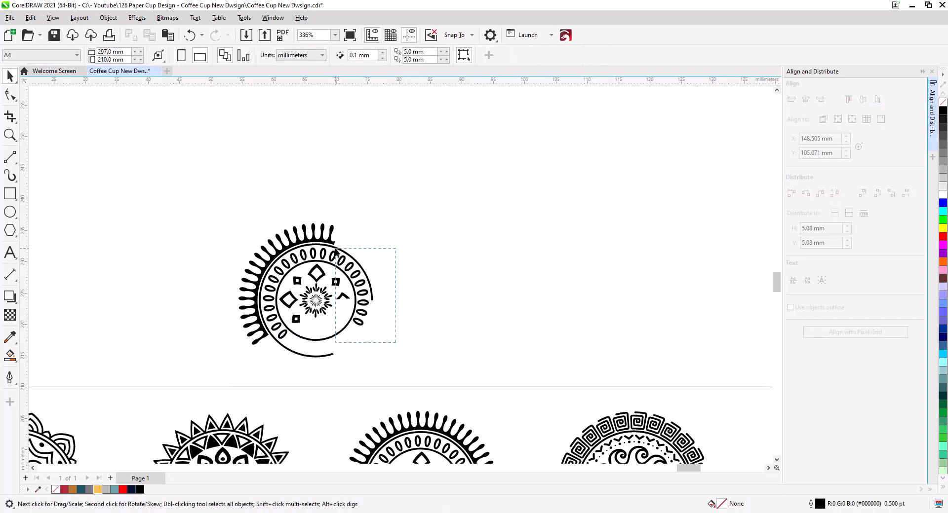
pyautogui.moveTo(335, 250); pyautogui.dragTo(336, 251)
pyautogui.press('Delete')
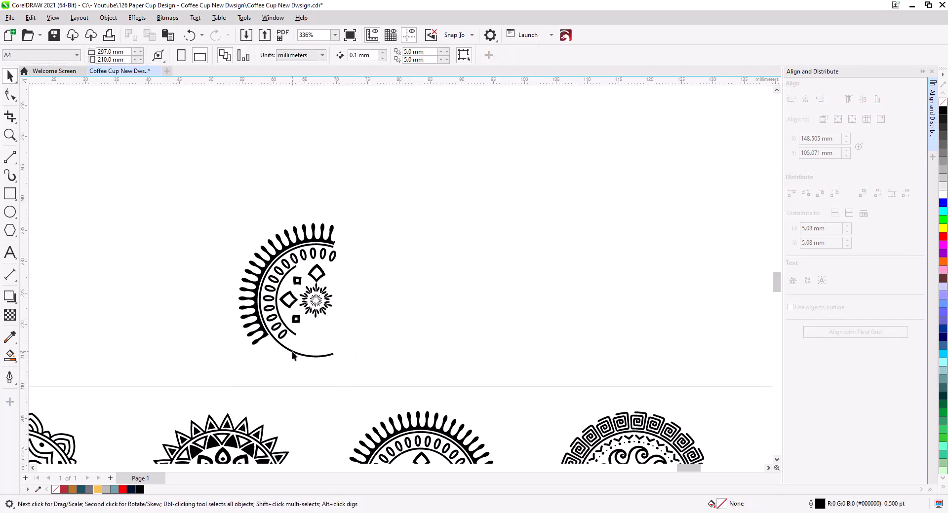
# Delete the remaining arcs, spikes, ovals and diamonds of the copied mandala, keeping only its central starburst
pyautogui.click(293, 355)
pyautogui.press('Delete')
pyautogui.click(265, 311)
pyautogui.press('Delete')
pyautogui.moveTo(248, 273); pyautogui.dragTo(283, 321)
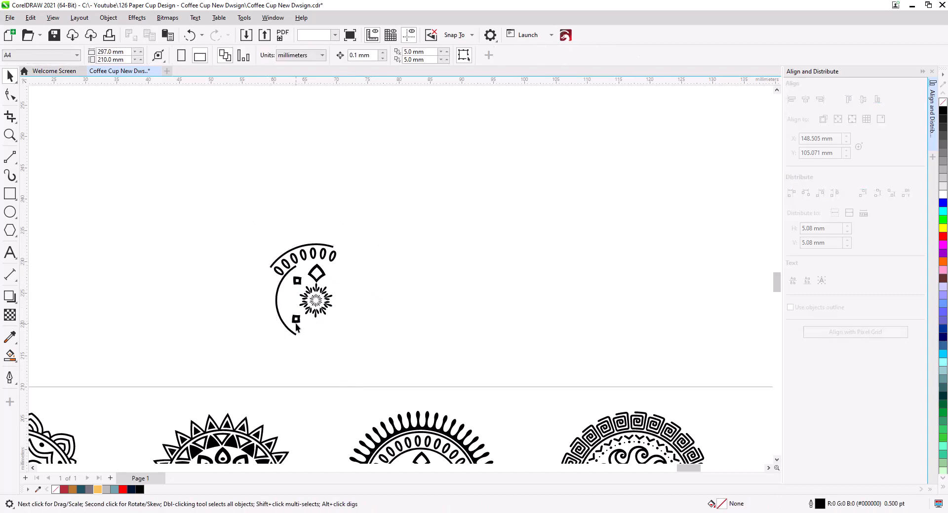
pyautogui.press('Delete')
pyautogui.click(276, 303)
pyautogui.press('Delete')
pyautogui.click(295, 257)
pyautogui.press('Delete')
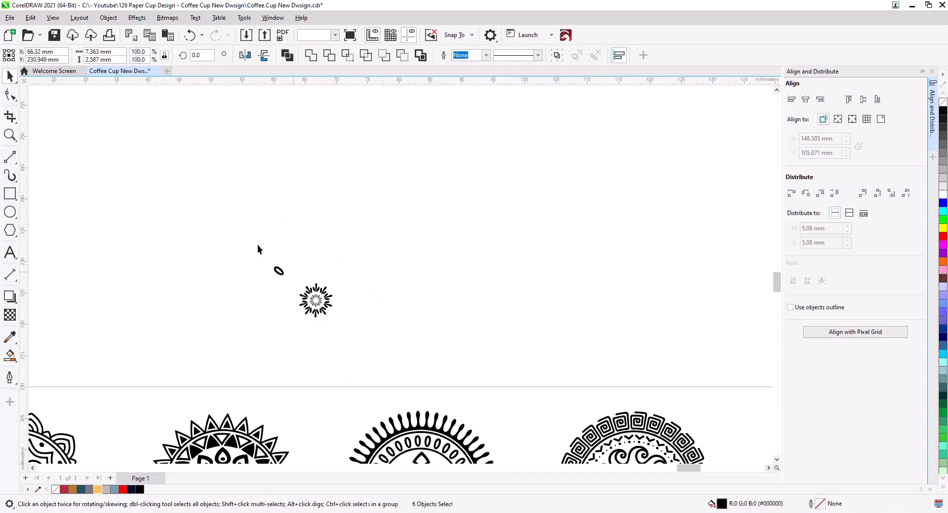
# Weld all the starburst petals into a single curve and fill it with dark navy #00142F
pyautogui.scroll(2, 296, 282)
pyautogui.hotkey('ctrl', 'a')
pyautogui.scroll(2, 318, 296)
pyautogui.click(311, 55)
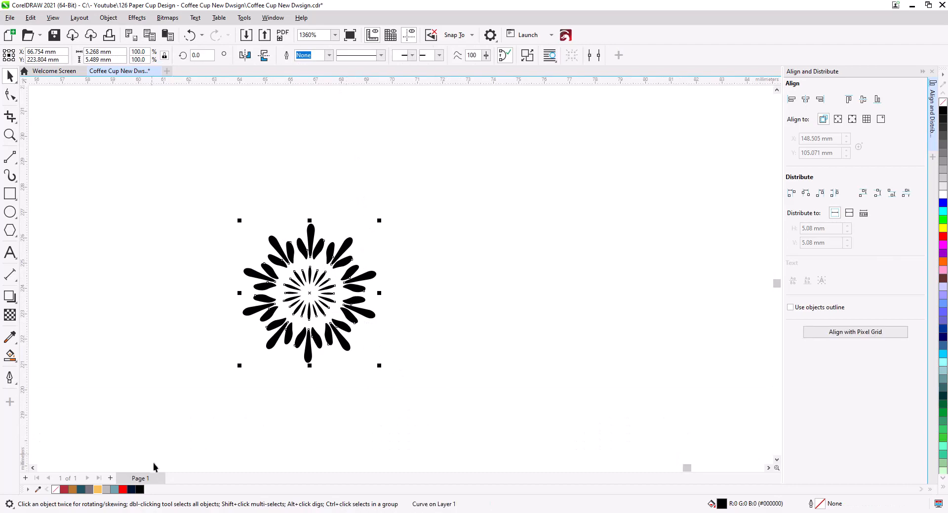
pyautogui.click(131, 489)
# Move the navy starburst down to the top corner of the first red diamond in the top row
pyautogui.scroll(-4, 429, 329)
pyautogui.moveTo(387, 106); pyautogui.dragTo(399, 440)
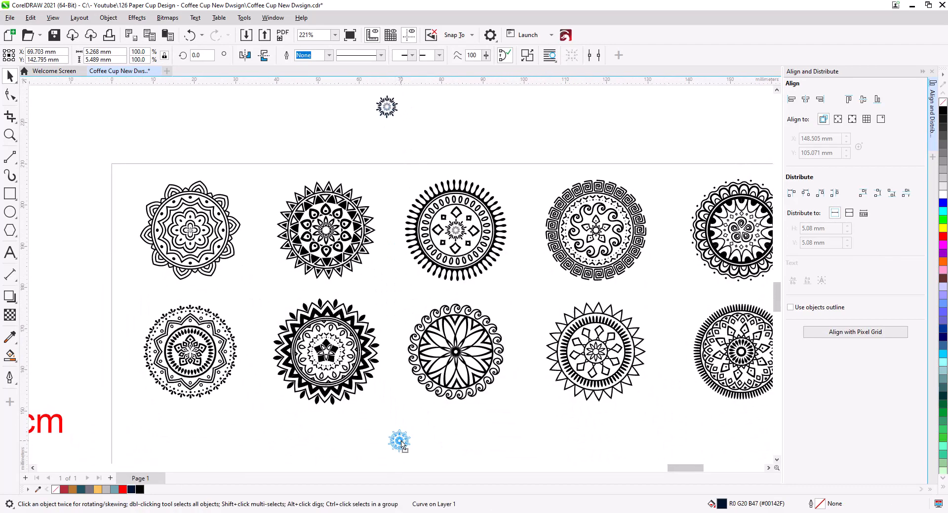
pyautogui.scroll(-5, 446, 313)
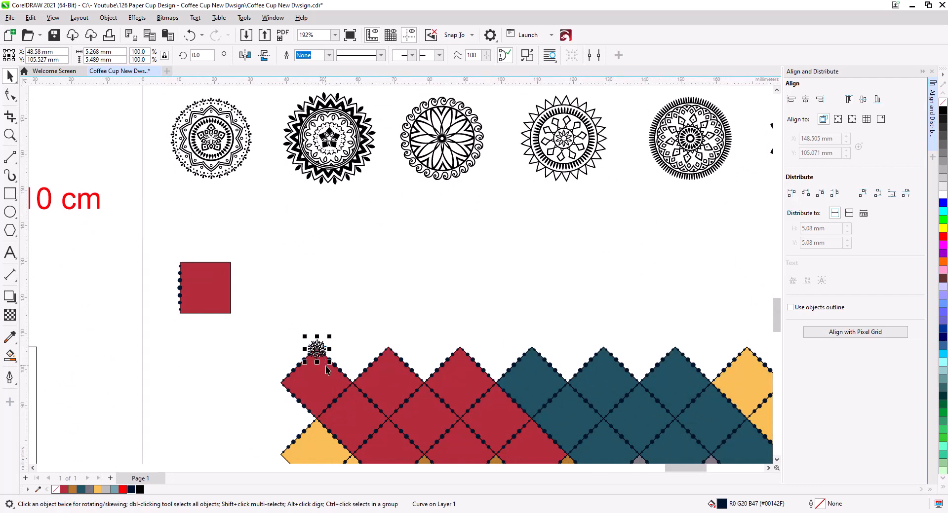
pyautogui.scroll(4, 324, 363)
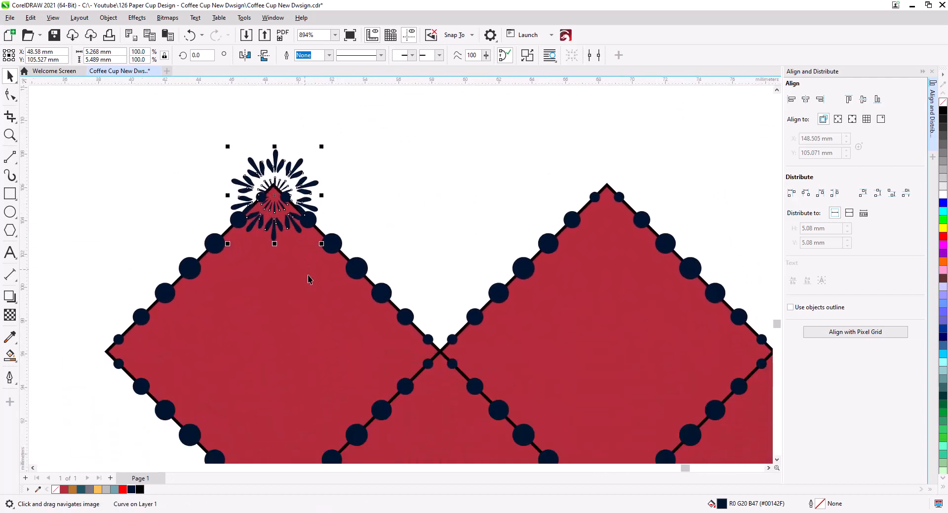
# Scale the starburst to 60% and centre it on the first red diamond's top corner
pyautogui.moveTo(320, 245); pyautogui.dragTo(307, 242)
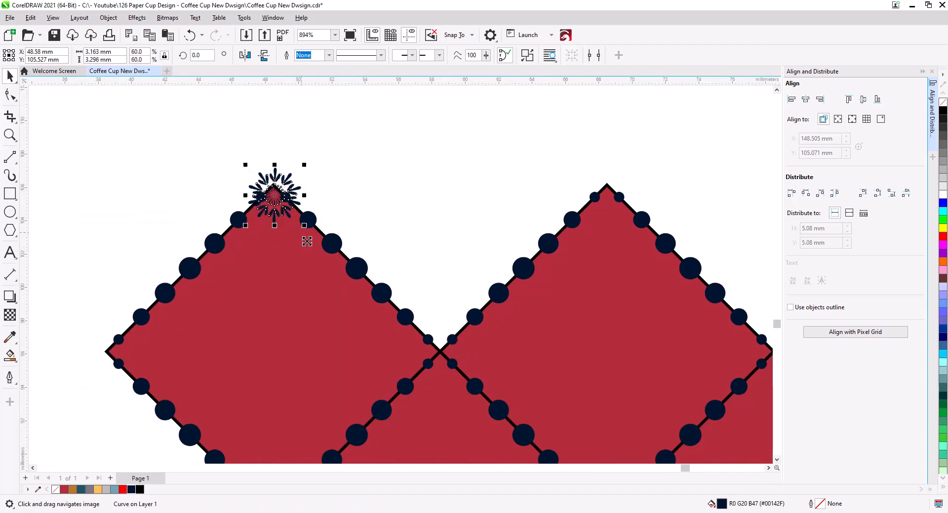
pyautogui.click(324, 191)
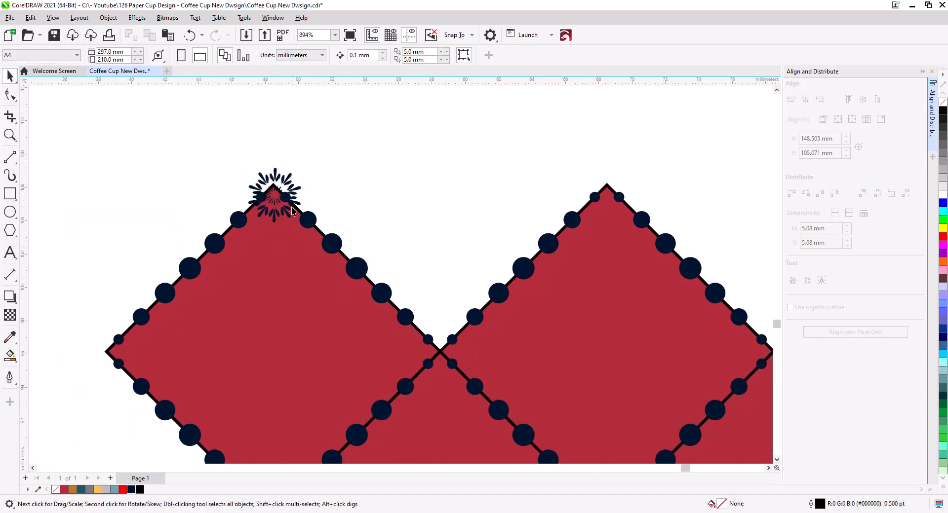
pyautogui.moveTo(277, 196); pyautogui.dragTo(275, 189)
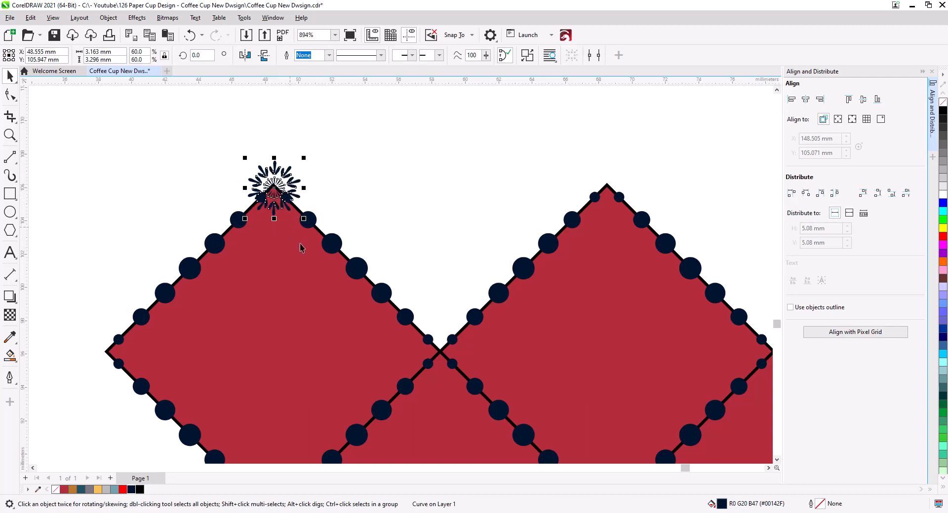
pyautogui.click(354, 188)
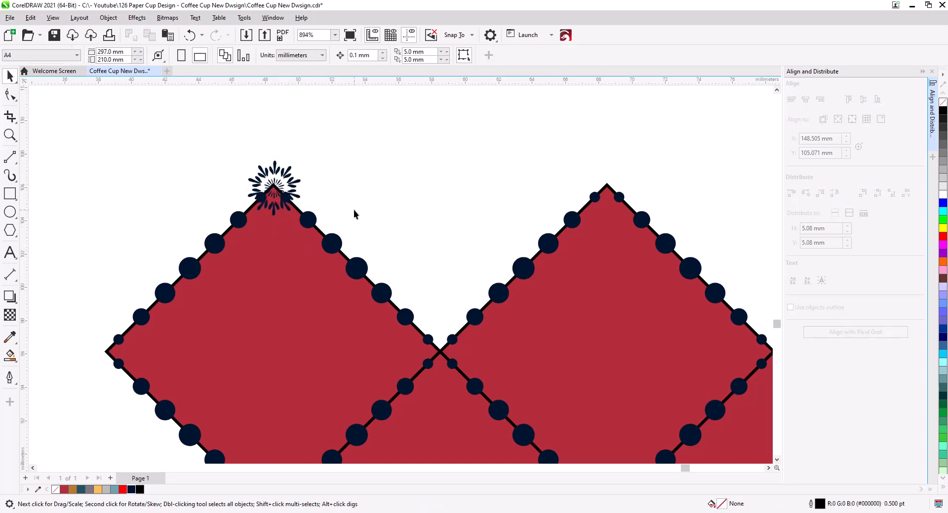
# Remove the black outline from the first red diamond of the top row
pyautogui.click(294, 302)
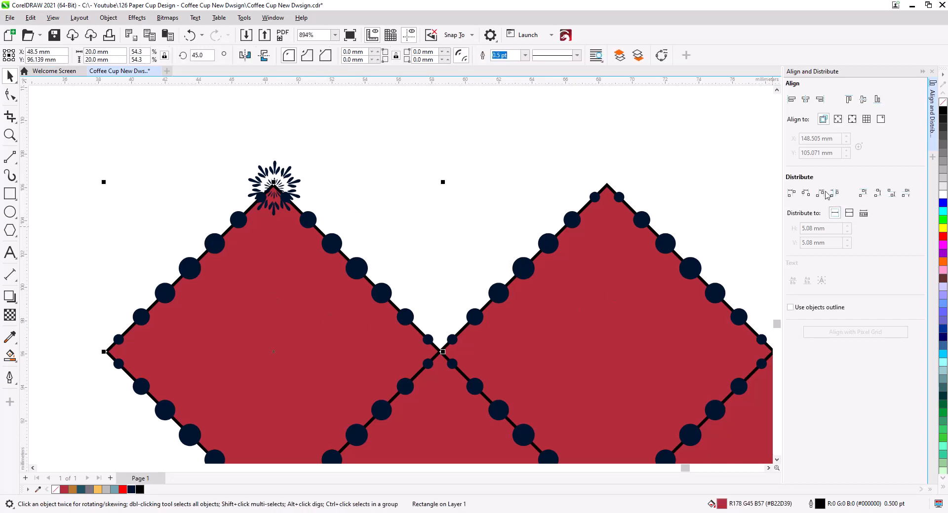
pyautogui.rightClick(943, 102)
pyautogui.click(349, 210)
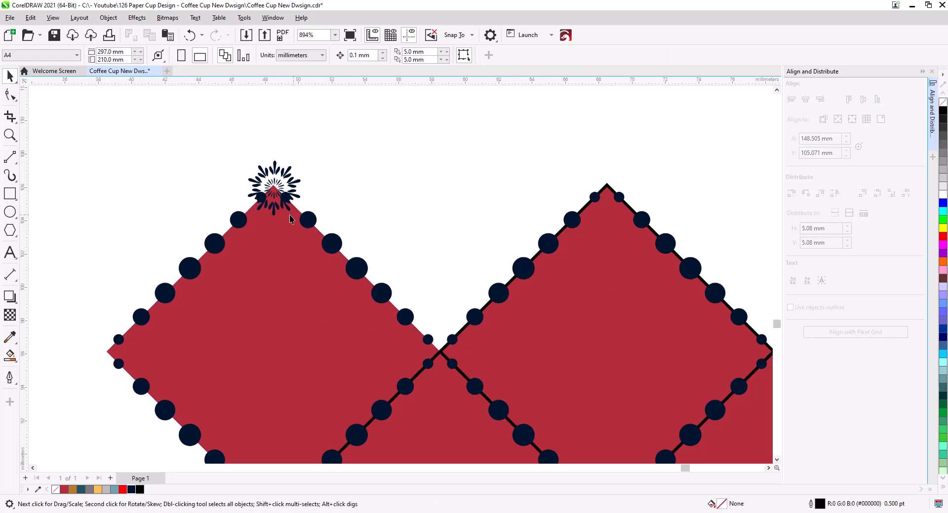
# Copy the starburst onto the top corner of the second red diamond in the top row
pyautogui.click(275, 194)
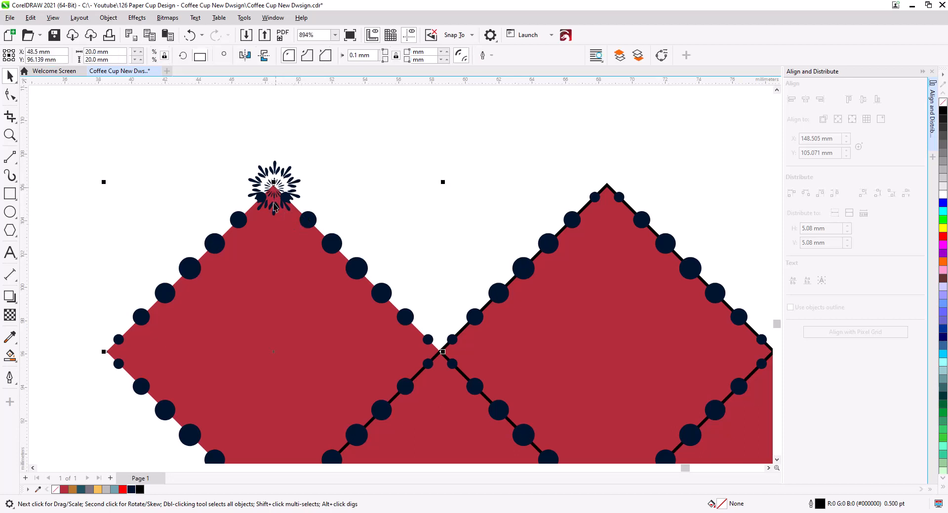
pyautogui.keyDown('ctrl'); pyautogui.click(278, 189); pyautogui.keyUp('ctrl')
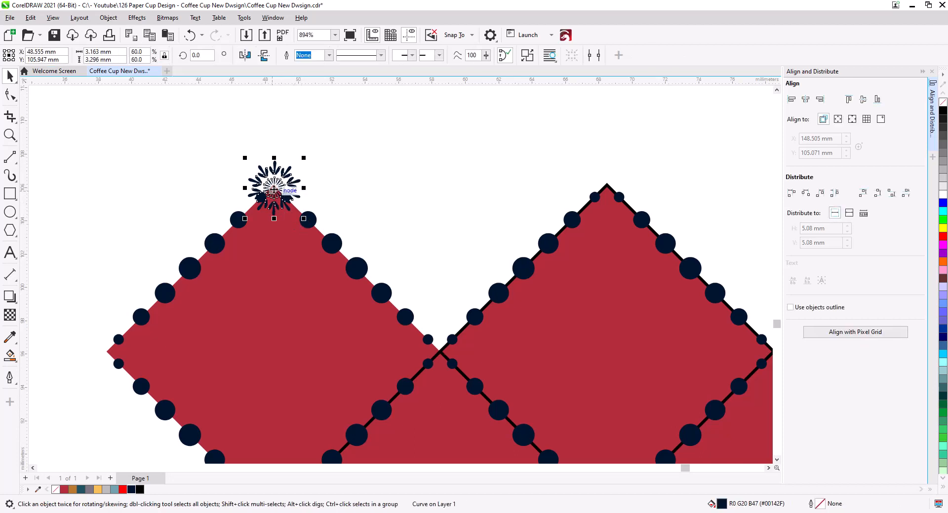
pyautogui.moveTo(273, 189); pyautogui.dragTo(608, 186)
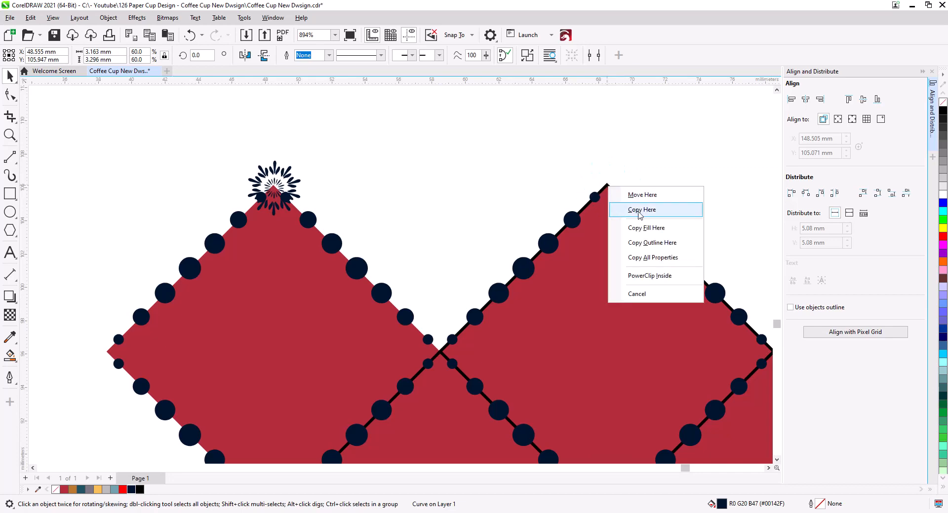
pyautogui.click(640, 209)
# Repeat the starburst duplication across the top corners of the remaining top-row diamonds up to the last brown one
pyautogui.scroll(-3, 537, 191)
pyautogui.scroll(-1, 549, 228)
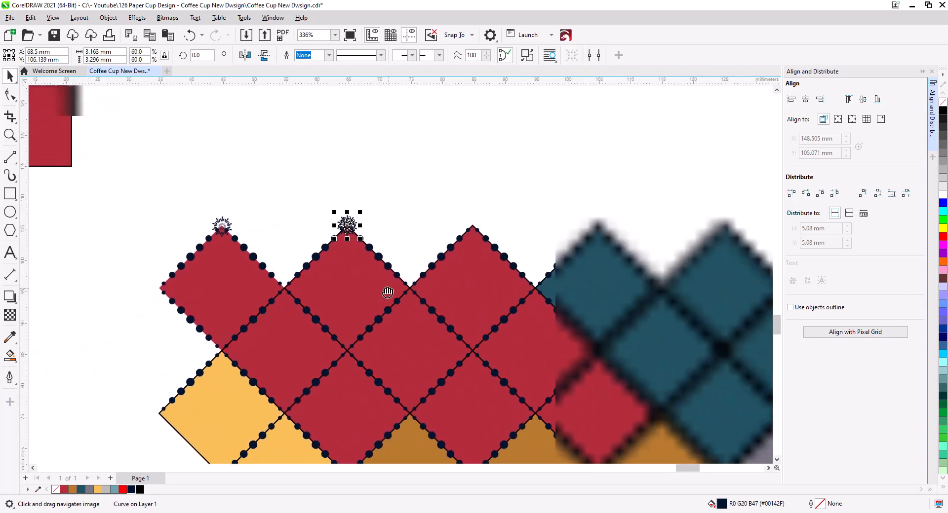
pyautogui.hotkey('ctrl', 'r')
pyautogui.hotkey('ctrl', 'r')
pyautogui.hotkey('ctrl', 'r')
pyautogui.moveTo(537, 354); pyautogui.dragTo(370, 380)
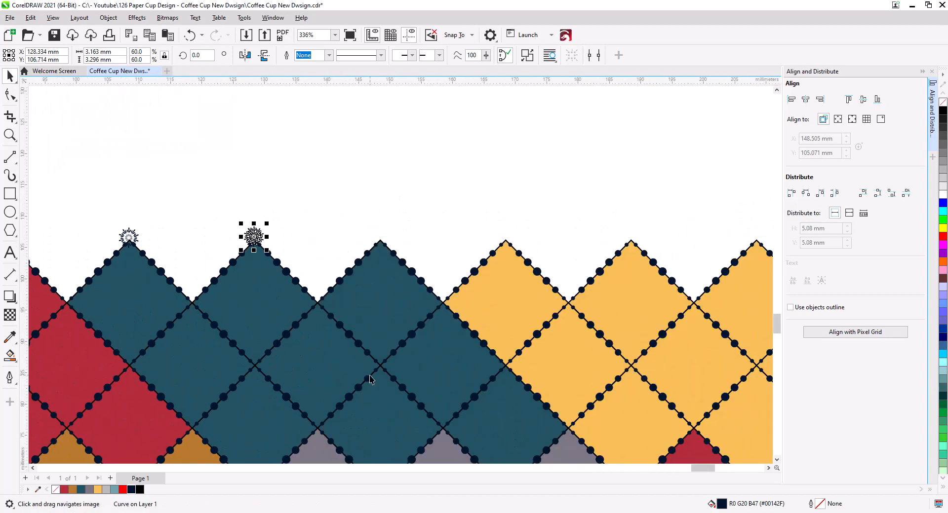
pyautogui.scroll(-3, 343, 345)
pyautogui.moveTo(412, 402); pyautogui.dragTo(387, 383)
pyautogui.hotkey('ctrl', 'r')
pyautogui.hotkey('ctrl', 'r')
pyautogui.hotkey('ctrl', 'r')
pyautogui.hotkey('ctrl', 'r')
pyautogui.hotkey('ctrl', 'r')
pyautogui.hotkey('ctrl', 'r')
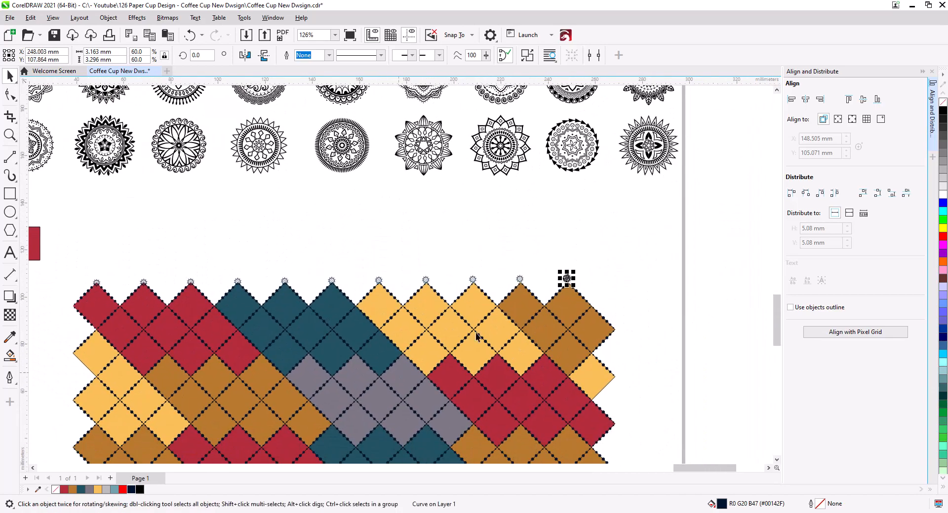
# Centre the starbursts of the last two brown diamonds exactly on their top corners
pyautogui.scroll(6, 548, 297)
pyautogui.scroll(4, 567, 273)
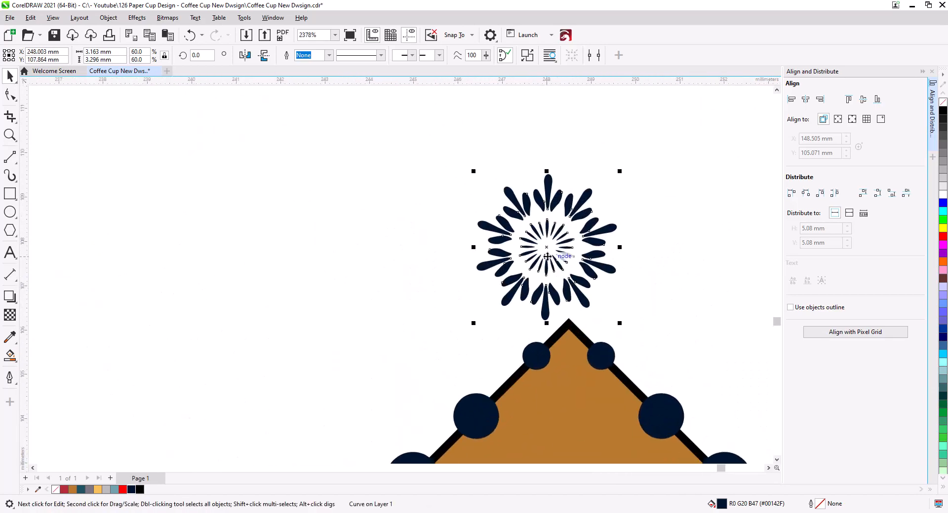
pyautogui.moveTo(546, 246); pyautogui.dragTo(568, 324)
pyautogui.scroll(-5, 409, 325)
pyautogui.moveTo(359, 348); pyautogui.dragTo(395, 297)
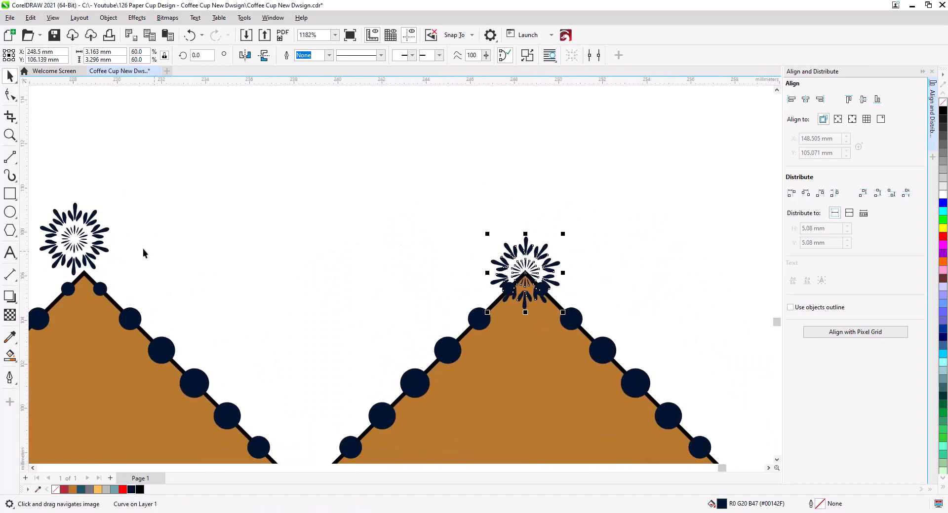
pyautogui.click(75, 244)
pyautogui.moveTo(74, 238); pyautogui.dragTo(83, 276)
# Move the starbursts above the yellow top-row diamonds so they are centred on the diamonds' top corners
pyautogui.hscroll(-5, 179, 313)
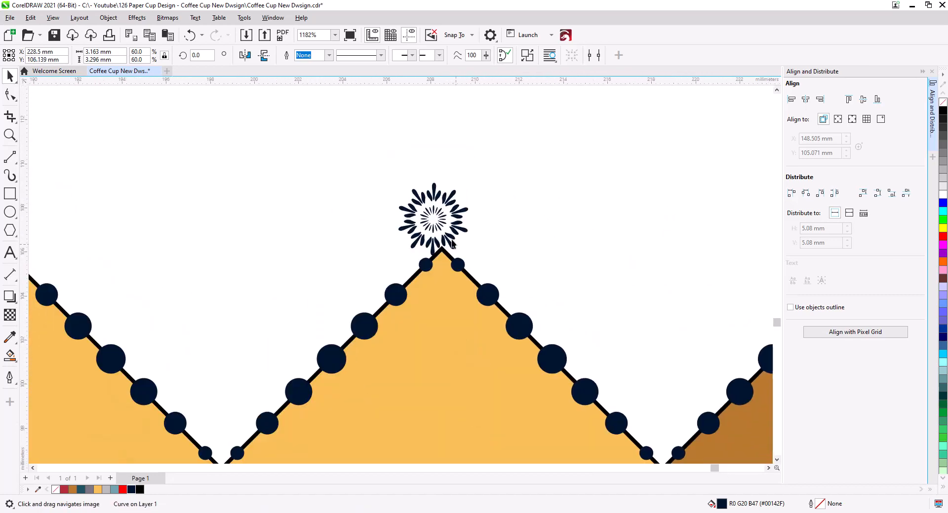
pyautogui.moveTo(434, 213); pyautogui.dragTo(442, 249)
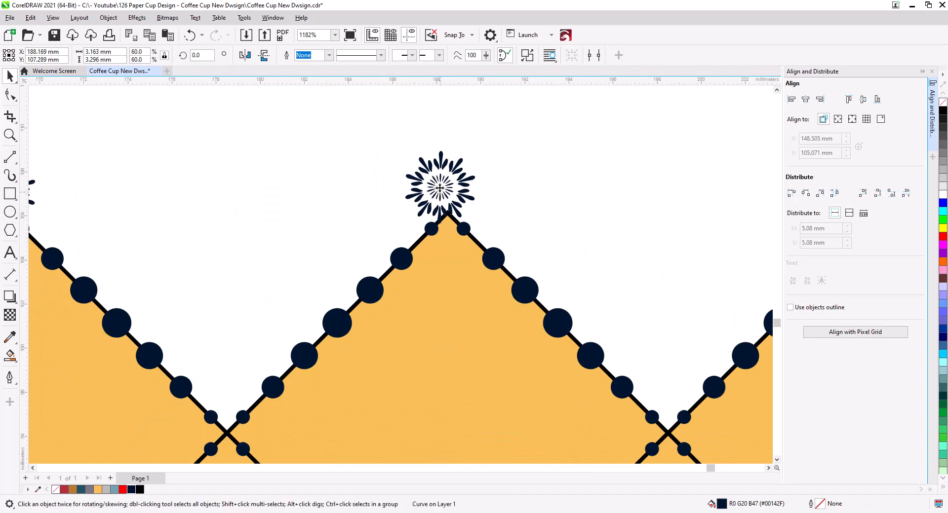
pyautogui.hscroll(-5, 612, 237)
pyautogui.moveTo(380, 193); pyautogui.dragTo(386, 210)
pyautogui.hscroll(-5, 289, 226)
pyautogui.moveTo(444, 181); pyautogui.dragTo(473, 195)
# Centre the remaining top-row starbursts on their diamond corners, ending with the third red diamond
pyautogui.hscroll(-5, 430, 192)
pyautogui.hscroll(-5, 512, 181)
pyautogui.hscroll(-5, 376, 219)
pyautogui.scroll(2, 380, 221)
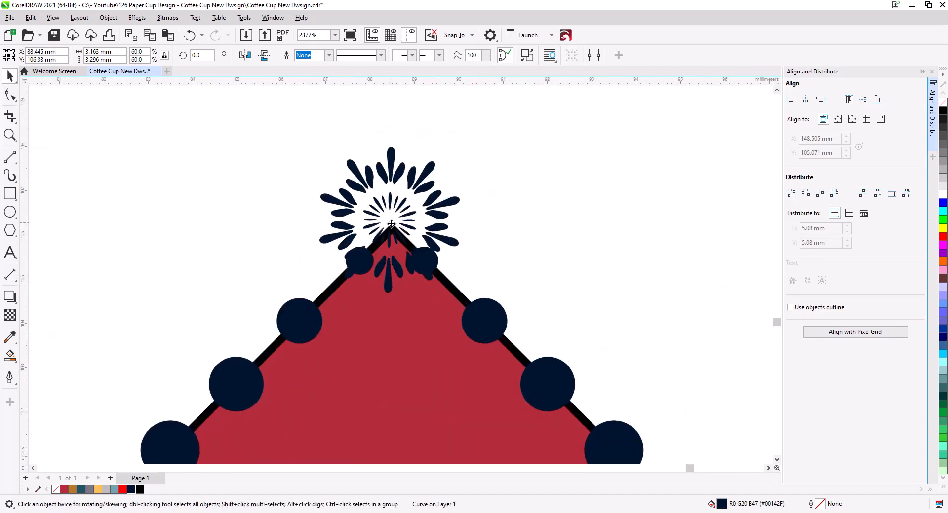
pyautogui.click(387, 232)
pyautogui.scroll(-7, 132, 206)
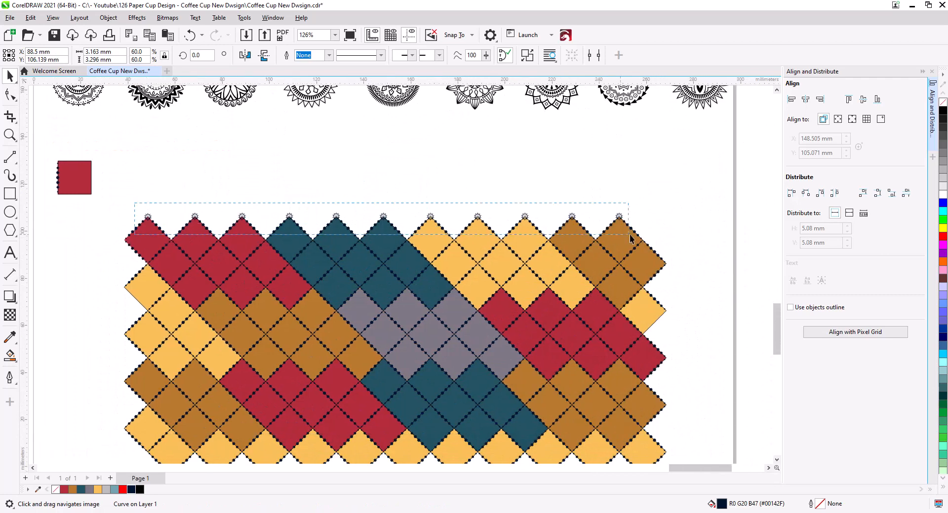
# Group the 11 top-row starbursts and copy the group 20 mm lower onto the next row of diamond corners
pyautogui.moveTo(630, 239); pyautogui.dragTo(629, 237)
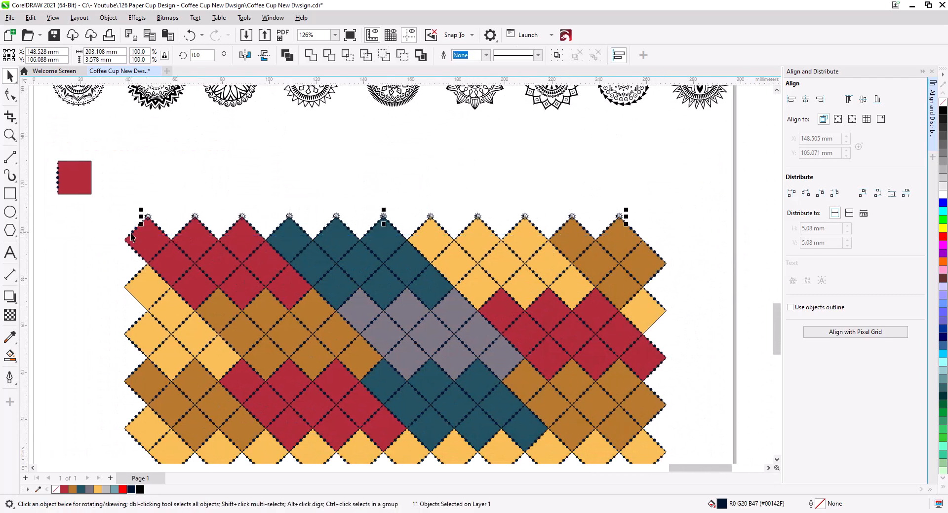
pyautogui.hotkey('ctrl', 'g')
pyautogui.scroll(5, 131, 236)
pyautogui.moveTo(166, 182); pyautogui.dragTo(168, 326)
pyautogui.click(194, 351)
pyautogui.scroll(3, 166, 329)
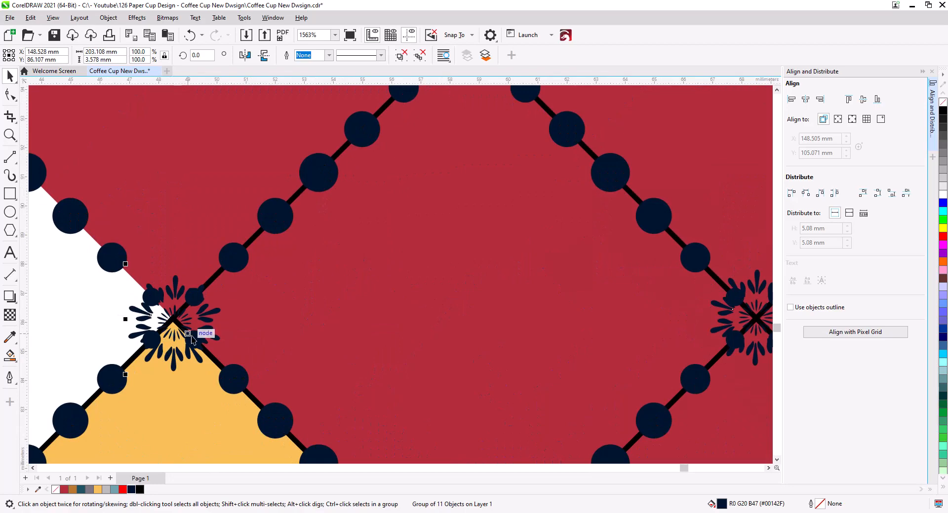
# Fill the starburst rows white and repeat the 20 mm downward duplication through the remaining diamond rows
pyautogui.scroll(-8, 191, 340)
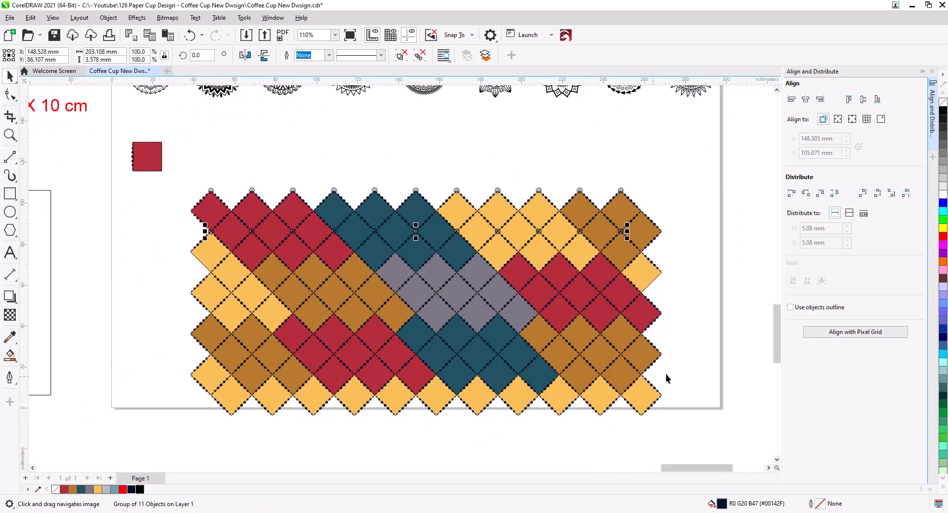
pyautogui.scroll(3, 390, 255)
pyautogui.scroll(-2, 364, 245)
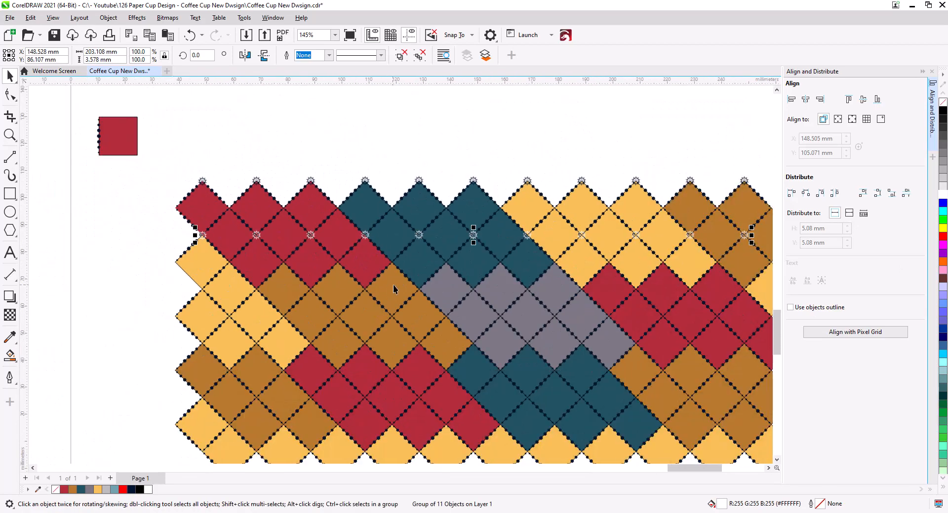
pyautogui.hotkey('ctrl', 'r')
pyautogui.hotkey('ctrl', 'r')
pyautogui.hotkey('ctrl', 'r')
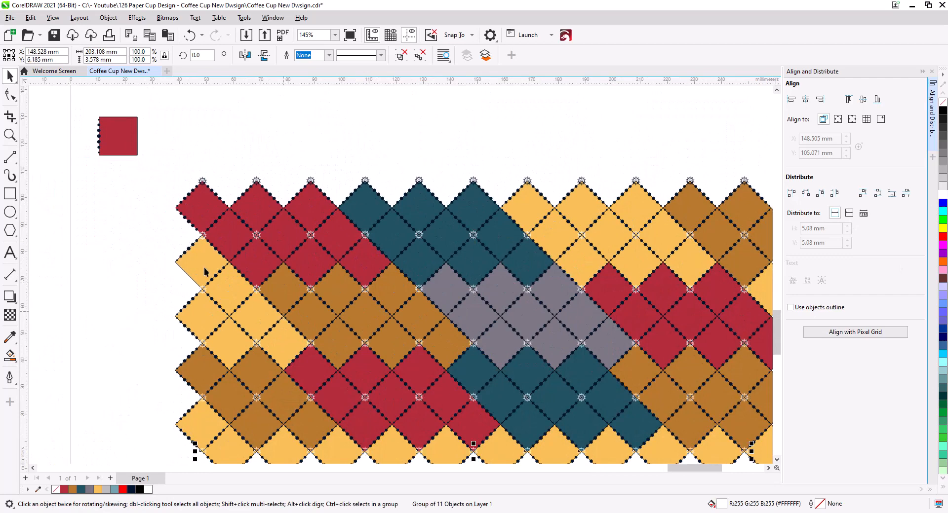
# Place a starburst row on the intermediate crossings, offset about 10 mm across and 10 mm down, undoing a misplaced copy
pyautogui.scroll(3, 238, 213)
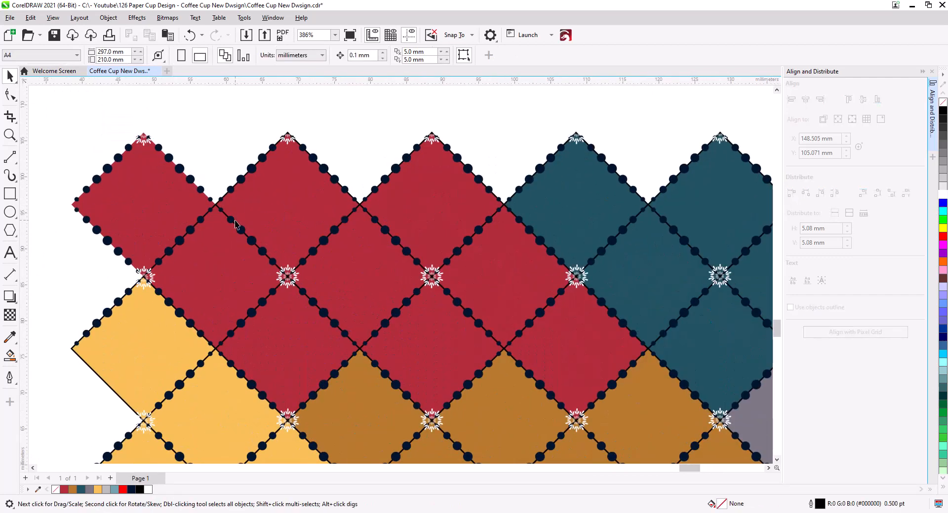
pyautogui.moveTo(144, 276); pyautogui.dragTo(226, 354)
pyautogui.click(239, 363)
pyautogui.scroll(5, 222, 364)
pyautogui.hotkey('ctrl', 'z')
pyautogui.scroll(-3, 219, 295)
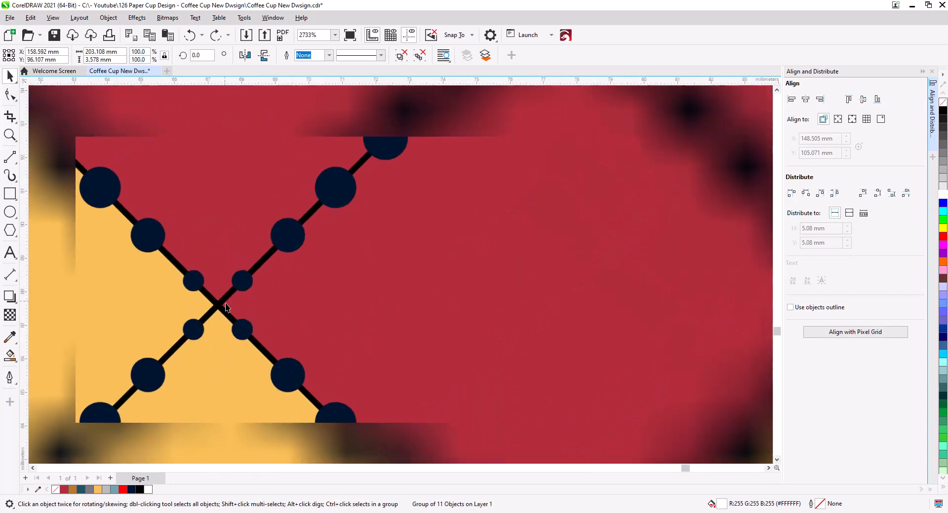
# Repeat the offset starburst row downward so every remaining intermediate crossing carries a white starburst
pyautogui.moveTo(223, 240); pyautogui.dragTo(257, 340)
pyautogui.moveTo(254, 111); pyautogui.dragTo(253, 397)
pyautogui.click(286, 307)
pyautogui.scroll(-1, 336, 341)
pyautogui.scroll(-5, 336, 341)
pyautogui.press('Escape')
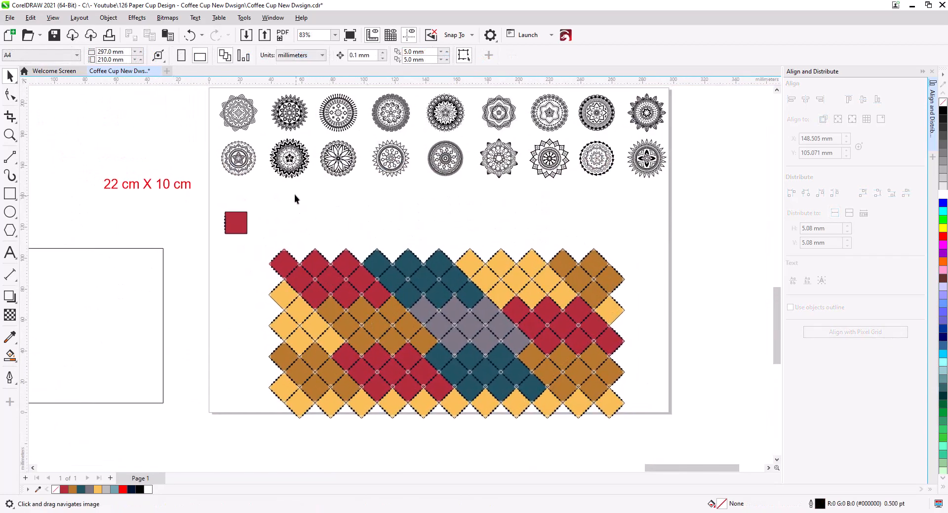
# Copy the first mandala of the second ornament row into the empty space above the diamonds and ungroup it completely
pyautogui.scroll(2, 244, 180)
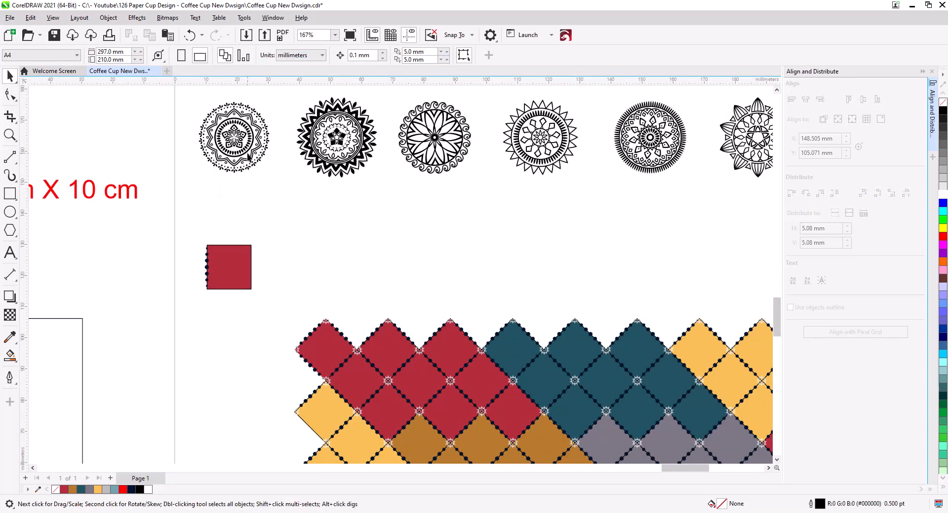
pyautogui.click(248, 161)
pyautogui.moveTo(248, 161); pyautogui.dragTo(351, 269)
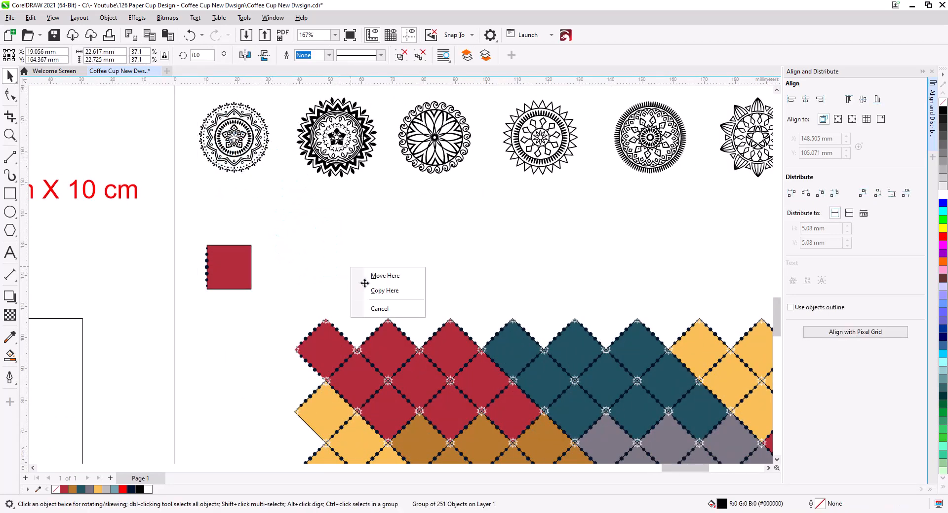
pyautogui.click(378, 292)
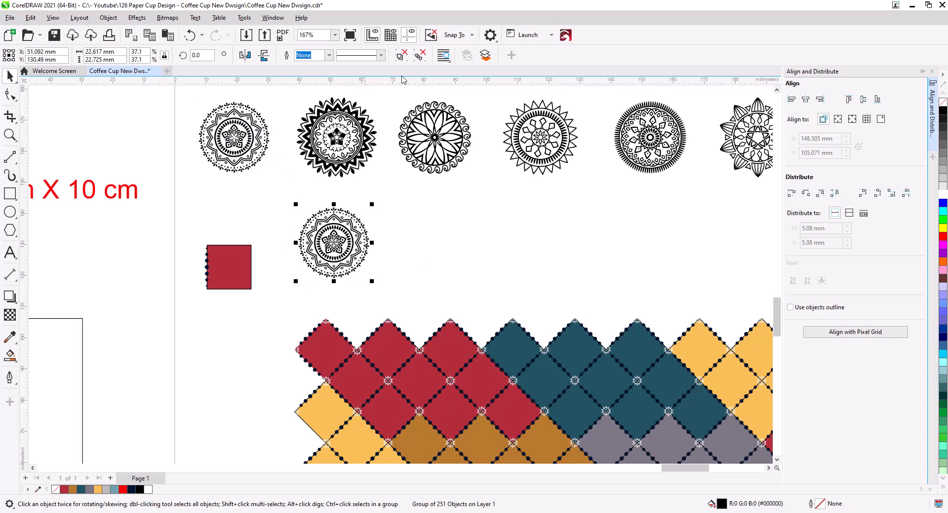
pyautogui.click(420, 57)
pyautogui.click(371, 263)
# Delete the outer petals and dots along the copied mandala's right and lower sides, plus stray small circles
pyautogui.scroll(2, 355, 272)
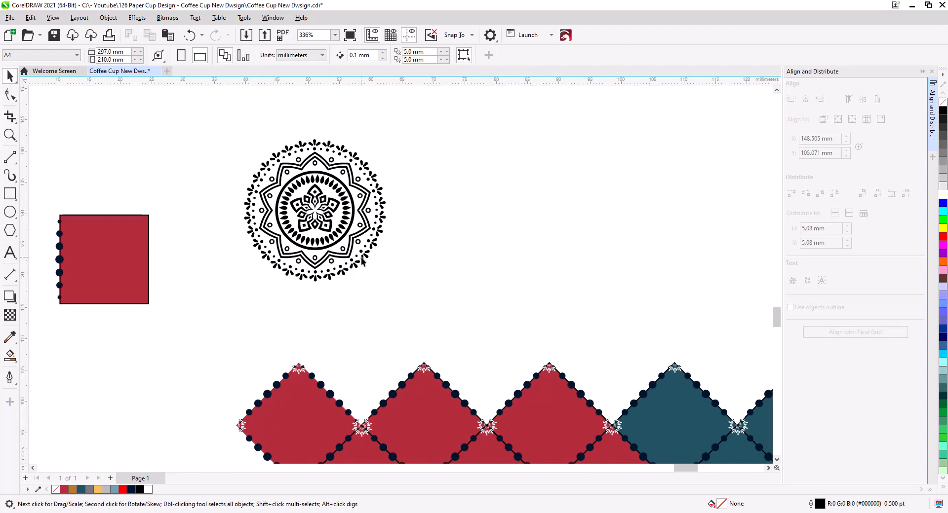
pyautogui.click(362, 259)
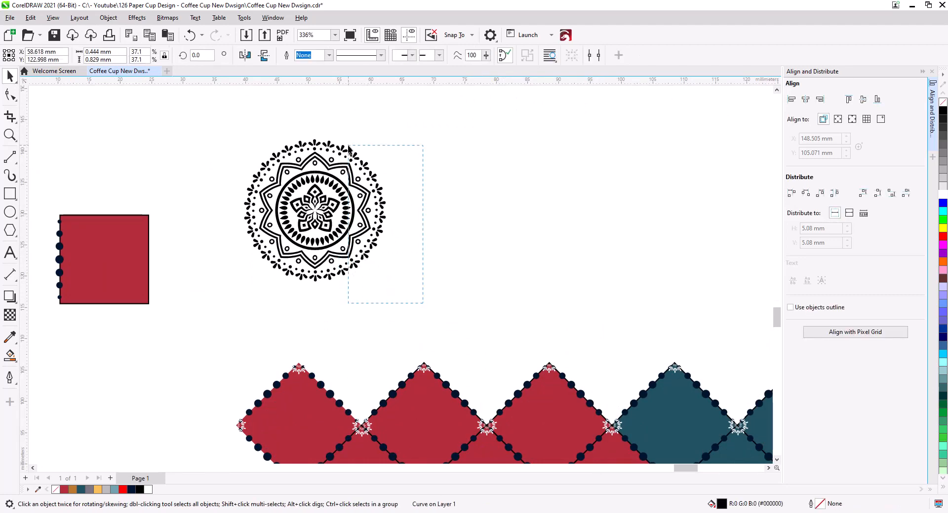
pyautogui.moveTo(348, 147); pyautogui.dragTo(348, 147)
pyautogui.press('Delete')
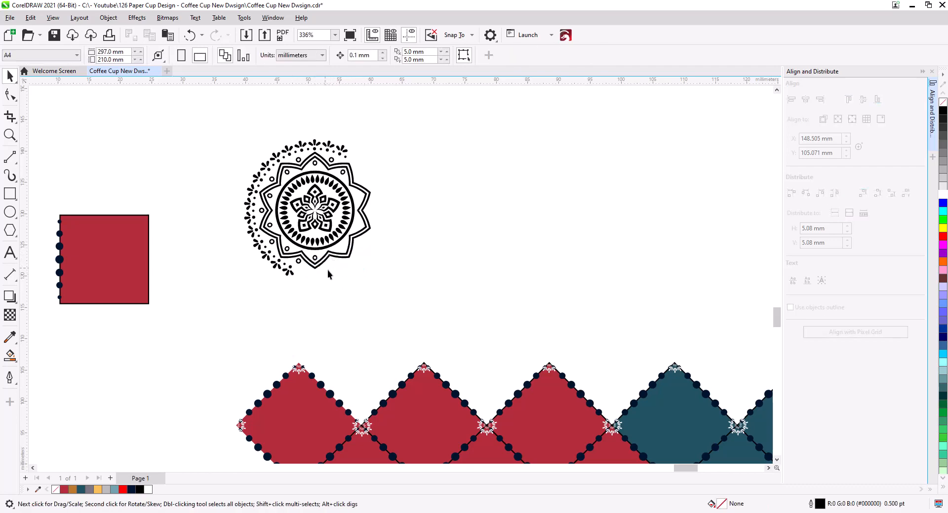
pyautogui.moveTo(263, 255); pyautogui.dragTo(282, 261)
pyautogui.press('Delete')
pyautogui.press('Delete')
pyautogui.click(285, 250)
pyautogui.press('Delete')
pyautogui.click(269, 227)
pyautogui.press('Delete')
# Delete the rest of the outer petal and dot ring along the mandala's left and upper sides
pyautogui.moveTo(234, 184); pyautogui.dragTo(275, 230)
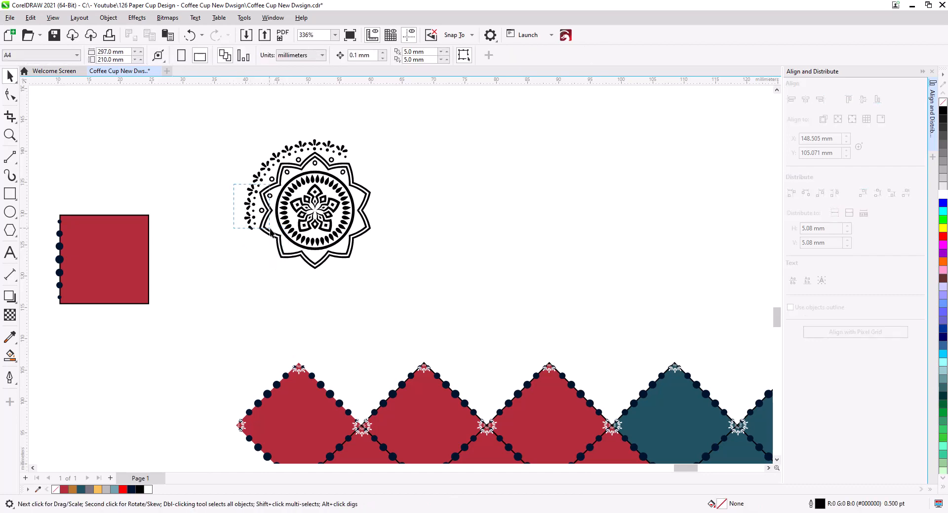
pyautogui.press('Delete')
pyautogui.moveTo(246, 151); pyautogui.dragTo(279, 186)
pyautogui.press('Delete')
pyautogui.moveTo(269, 140); pyautogui.dragTo(354, 169)
pyautogui.press('Delete')
pyautogui.press('Delete')
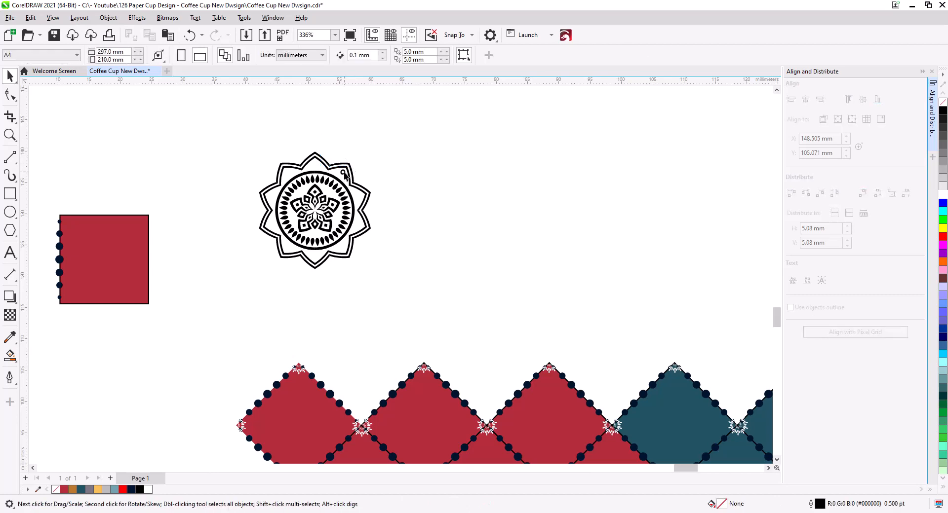
# Fill the trimmed mandala with the palette's brown and scale it down to about 10.4 x 10.9 mm
pyautogui.moveTo(234, 132); pyautogui.dragTo(234, 132)
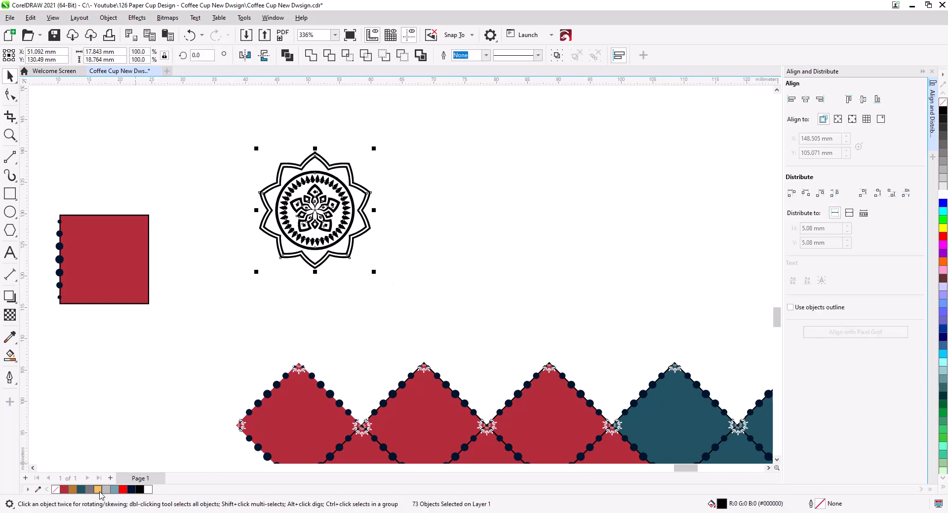
pyautogui.click(73, 490)
pyautogui.moveTo(314, 311); pyautogui.dragTo(299, 223)
pyautogui.moveTo(302, 123); pyautogui.dragTo(302, 126)
pyautogui.moveTo(301, 127); pyautogui.dragTo(481, 213)
# Group the brown mandala and centre it horizontally and vertically on the first red diamond
pyautogui.click(325, 357)
pyautogui.scroll(2, 306, 390)
pyautogui.hotkey('ctrl', 'g')
pyautogui.keyDown('shift'); pyautogui.click(345, 312); pyautogui.keyUp('shift')
pyautogui.press('c')
pyautogui.press('e')
# Copy the brown mandala onto the second red diamond and delete the copy's outer double petal outline
pyautogui.click(158, 259)
pyautogui.click(515, 236)
pyautogui.scroll(2, 344, 143)
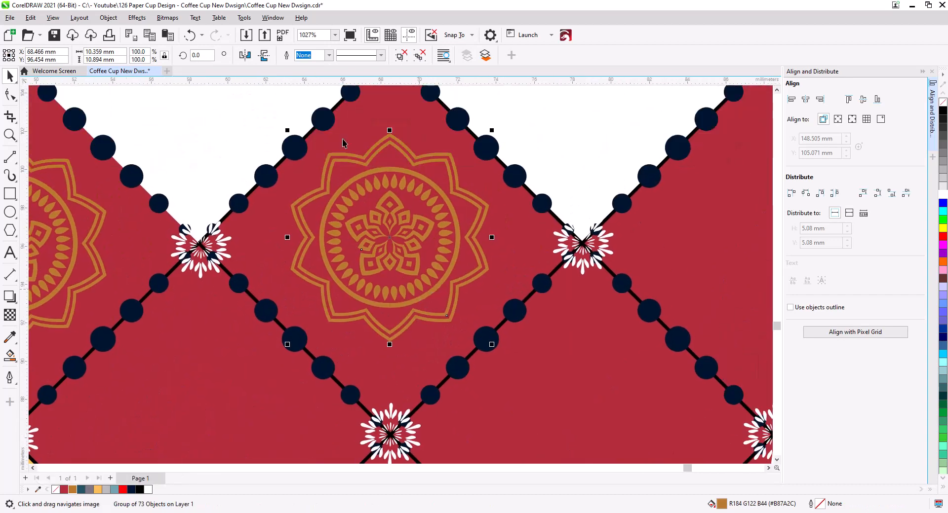
pyautogui.click(510, 117)
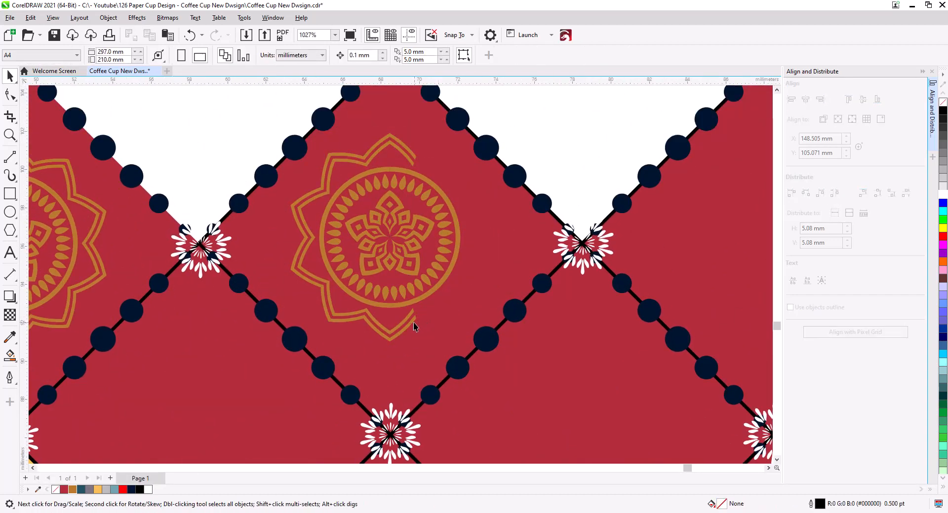
pyautogui.click(318, 282)
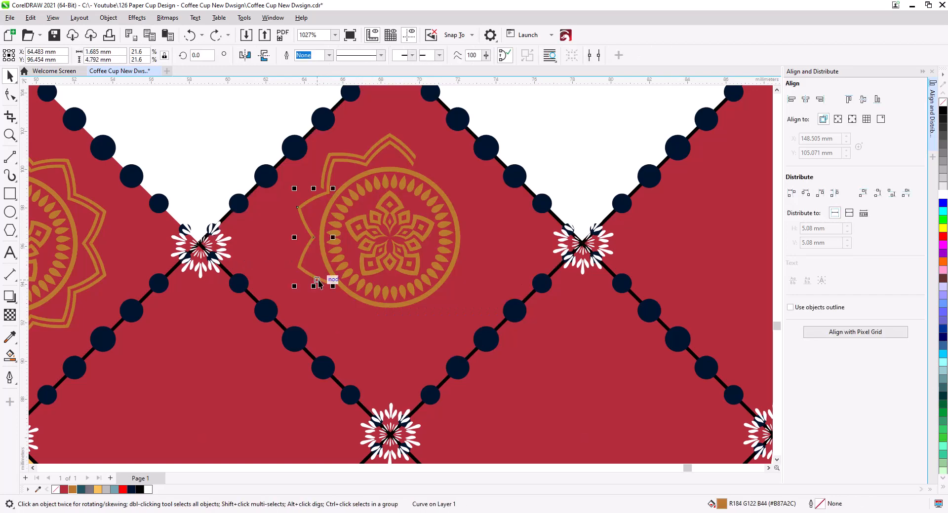
pyautogui.press('Delete')
# Group the remaining round ornament, enlarge it and centre it on the second red diamond
pyautogui.scroll(-2, 344, 212)
pyautogui.moveTo(306, 162); pyautogui.dragTo(448, 299)
pyautogui.hotkey('ctrl', 'g')
pyautogui.keyDown('shift'); pyautogui.click(458, 241); pyautogui.keyUp('shift')
pyautogui.press('c')
pyautogui.press('e')
pyautogui.press('Escape')
pyautogui.scroll(-1, 402, 232)
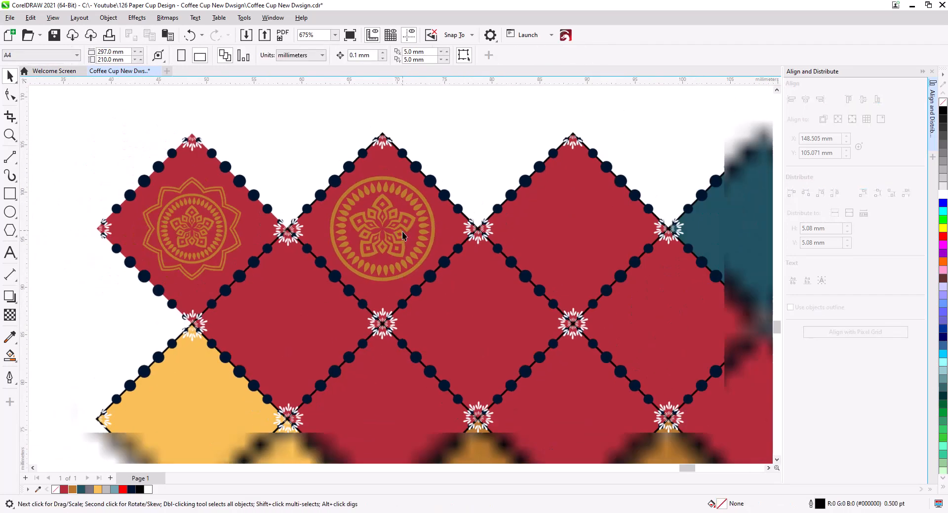
# Copy the round ornament into the empty space beside the diamond pattern and ungroup the copy
pyautogui.scroll(-1, 402, 232)
pyautogui.moveTo(403, 245); pyautogui.dragTo(69, 250)
pyautogui.rightClick(69, 251)
pyautogui.moveTo(102, 277); pyautogui.dragTo(307, 316)
pyautogui.click(401, 55)
pyautogui.click(200, 255)
pyautogui.scroll(1, 238, 294)
# Delete the right half of the copied ornament's outer ring and the leaf shapes along its lower and right sides
pyautogui.moveTo(339, 373); pyautogui.dragTo(222, 296)
pyautogui.press('Delete')
pyautogui.click(313, 324)
pyautogui.press('Delete')
pyautogui.moveTo(372, 331); pyautogui.dragTo(306, 269)
pyautogui.press('Delete')
pyautogui.moveTo(371, 284); pyautogui.dragTo(321, 220)
pyautogui.press('Delete')
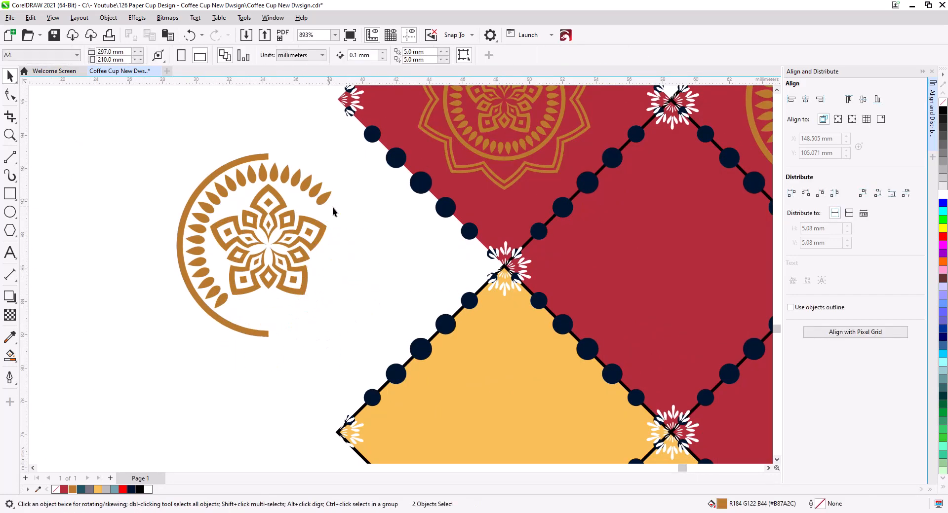
pyautogui.press('Delete')
# Delete the remaining ring half and leaf shapes, and group the star flower that is left
pyautogui.moveTo(237, 139); pyautogui.dragTo(242, 194)
pyautogui.press('Delete')
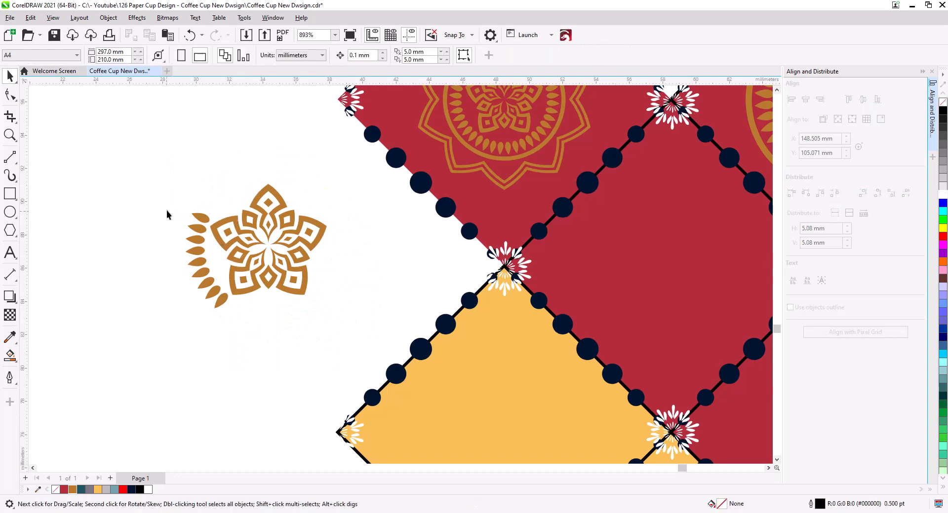
pyautogui.moveTo(228, 308); pyautogui.dragTo(236, 315)
pyautogui.press('Delete')
pyautogui.moveTo(342, 328); pyautogui.dragTo(193, 171)
pyautogui.hotkey('ctrl', 'g')
pyautogui.scroll(-5, 194, 239)
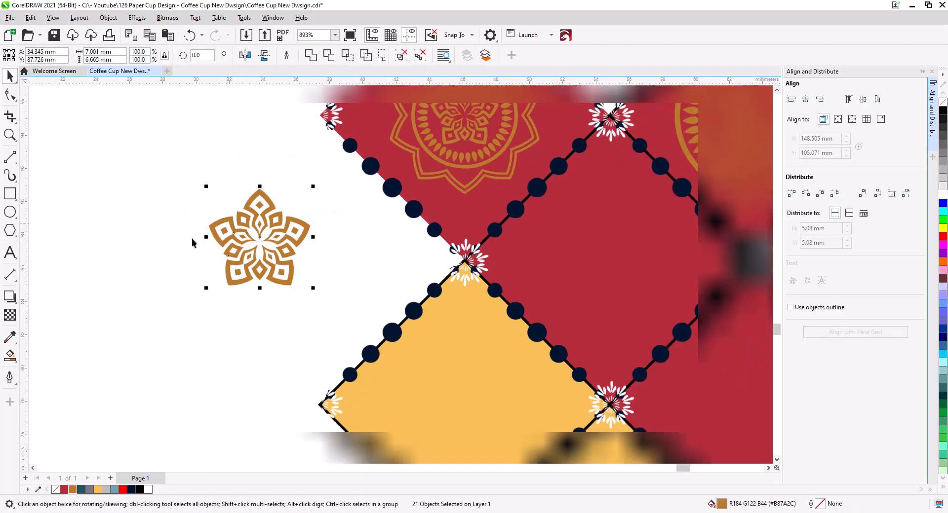
# Move the star flower onto the middle red diamond of the block's third row, enlarge it to 162.4% and centre it
pyautogui.moveTo(138, 250); pyautogui.dragTo(500, 331)
pyautogui.scroll(5, 501, 332)
pyautogui.moveTo(454, 241); pyautogui.dragTo(538, 287)
pyautogui.keyDown('shift'); pyautogui.click(535, 275); pyautogui.keyUp('shift')
pyautogui.press('c')
pyautogui.press('e')
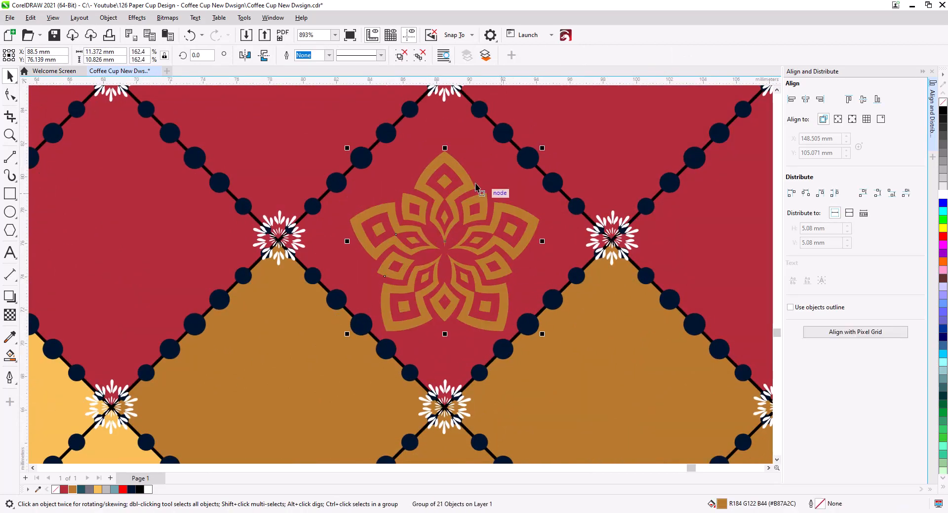
pyautogui.scroll(-5, 555, 230)
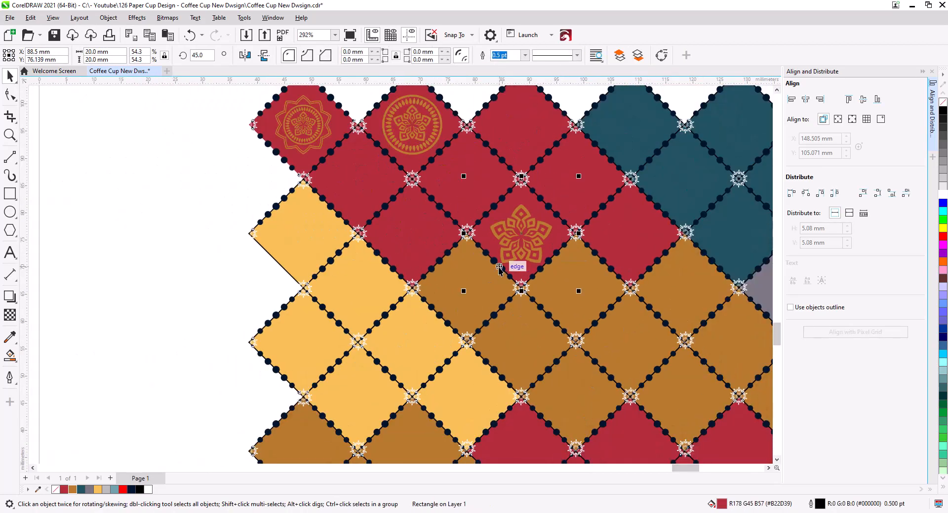
pyautogui.click(534, 241)
pyautogui.moveTo(386, 206); pyautogui.dragTo(387, 206)
pyautogui.hotkey('ctrl', 'z')
# Align the star flower and its red diamond to each other's vertical centre
pyautogui.click(531, 221)
pyautogui.keyDown('shift'); pyautogui.click(539, 216); pyautogui.keyUp('shift')
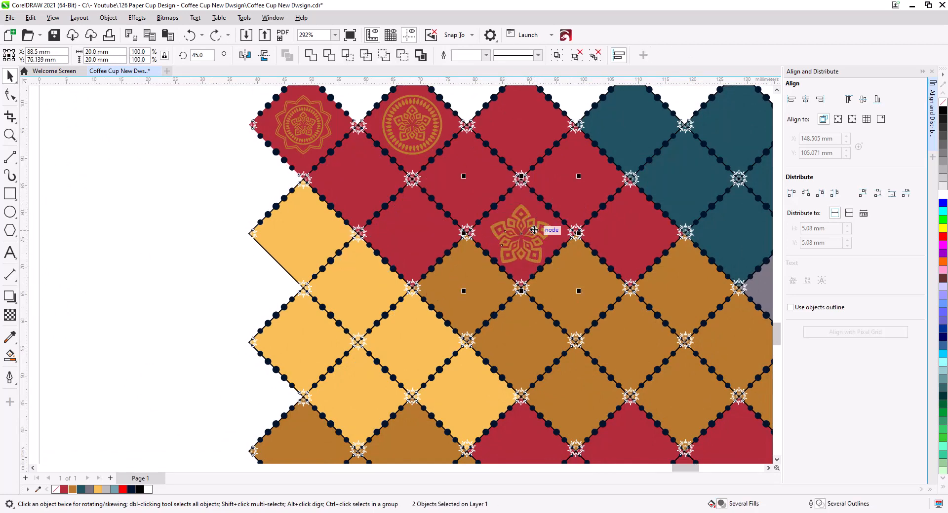
pyautogui.click(863, 101)
pyautogui.click(242, 260)
# Rotate the star flower by 45 degrees
pyautogui.click(524, 217)
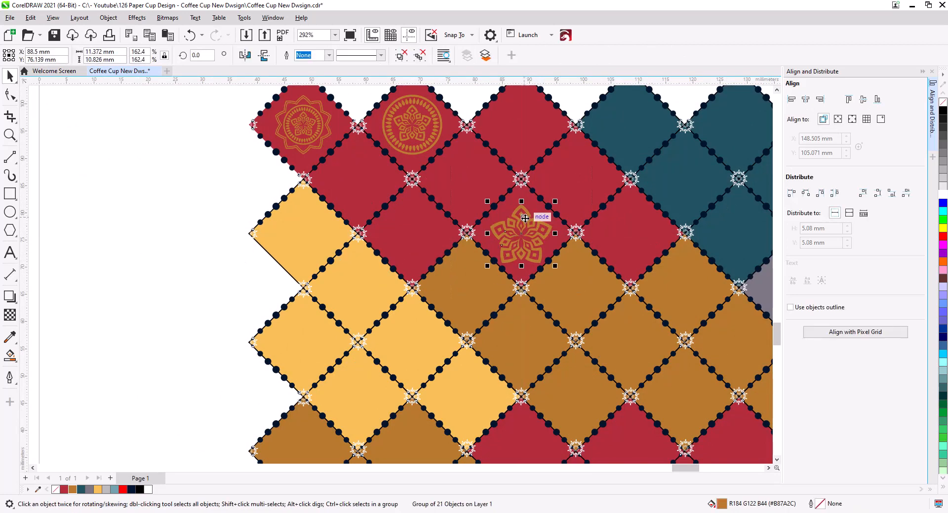
pyautogui.write('45')
pyautogui.press('Return')
pyautogui.scroll(2, 493, 237)
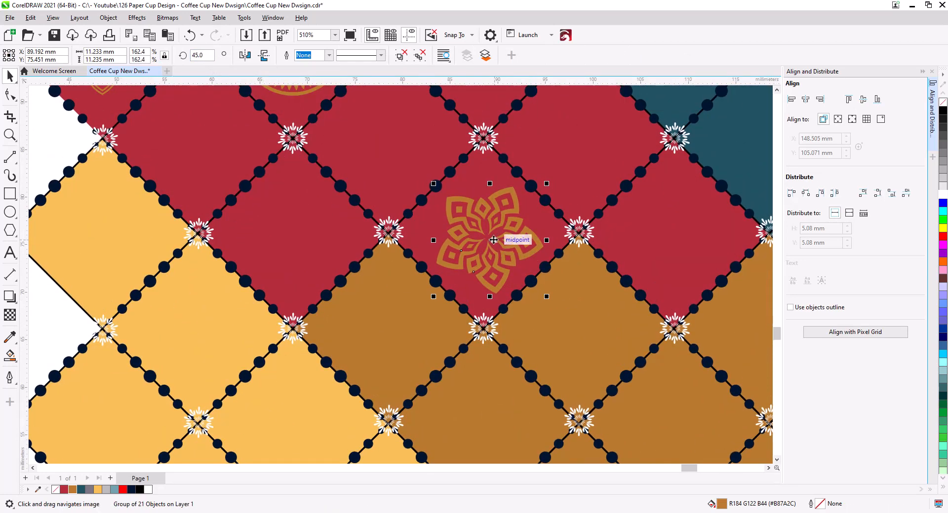
# Place a copy of the second black mandala of the lowest mandala row in the empty area above the diamonds
pyautogui.press('h')
pyautogui.scroll(-3, 307, 285)
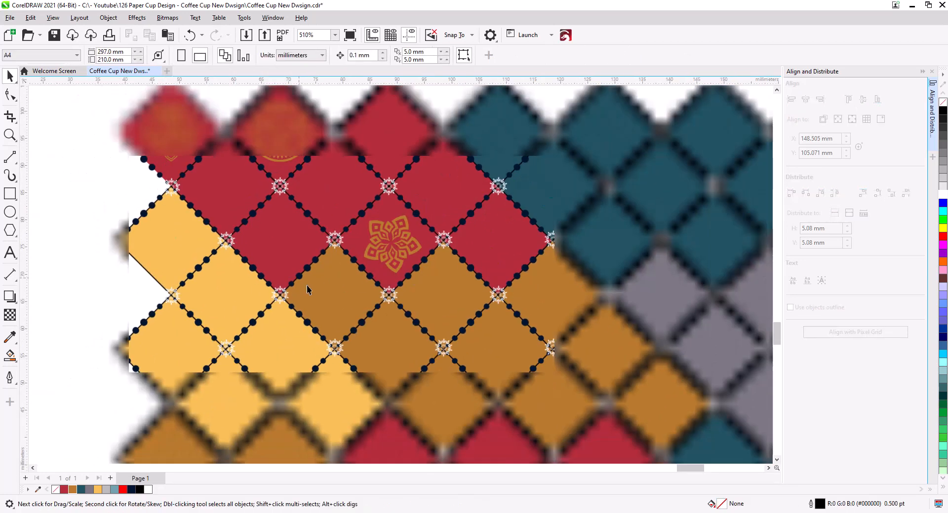
pyautogui.moveTo(352, 293); pyautogui.dragTo(322, 331)
pyautogui.moveTo(331, 159); pyautogui.dragTo(341, 325)
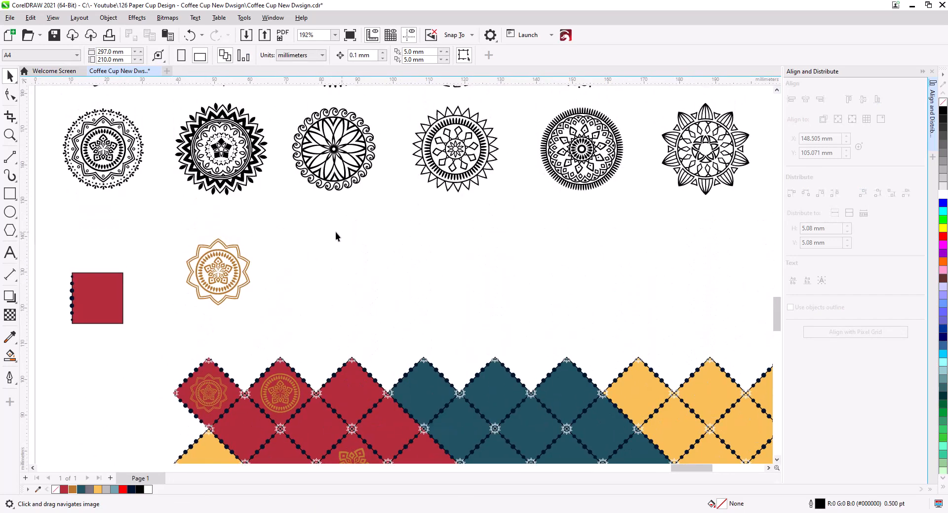
pyautogui.moveTo(158, 97); pyautogui.dragTo(157, 97)
pyautogui.moveTo(204, 148); pyautogui.dragTo(332, 278)
pyautogui.rightClick(332, 278)
pyautogui.scroll(5, 387, 313)
pyautogui.moveTo(212, 144); pyautogui.dragTo(462, 339)
# Ungroup the copied mandala and delete the outer zigzag bands and leaves around its right half
pyautogui.click(355, 191)
pyautogui.hotkey('ctrl', 'u')
pyautogui.click(374, 247)
pyautogui.press('Delete')
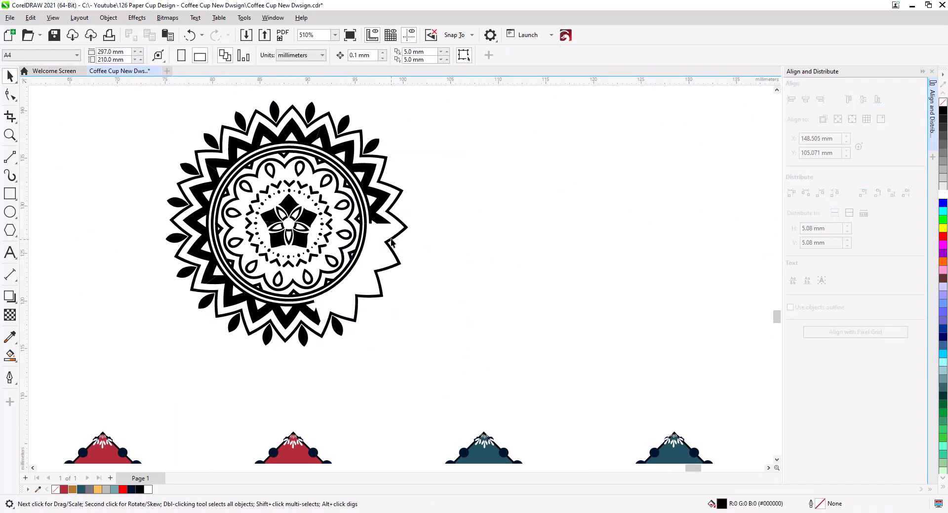
pyautogui.click(391, 223)
pyautogui.press('Delete')
pyautogui.press('Delete')
pyautogui.click(366, 147)
pyautogui.press('Delete')
pyautogui.click(317, 133)
pyautogui.press('Delete')
pyautogui.click(310, 112)
pyautogui.press('Delete')
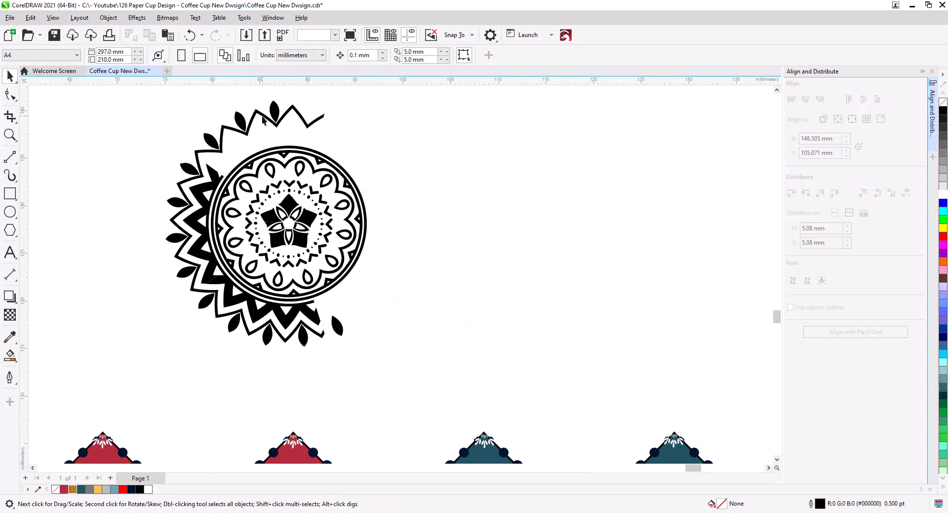
# Delete the remaining outer zigzag bands and the lower leaves of the copied mandala
pyautogui.click(264, 117)
pyautogui.press('Delete')
pyautogui.press('Delete')
pyautogui.press('Delete')
pyautogui.click(214, 292)
pyautogui.press('Delete')
pyautogui.moveTo(221, 284); pyautogui.dragTo(395, 370)
pyautogui.press('Delete')
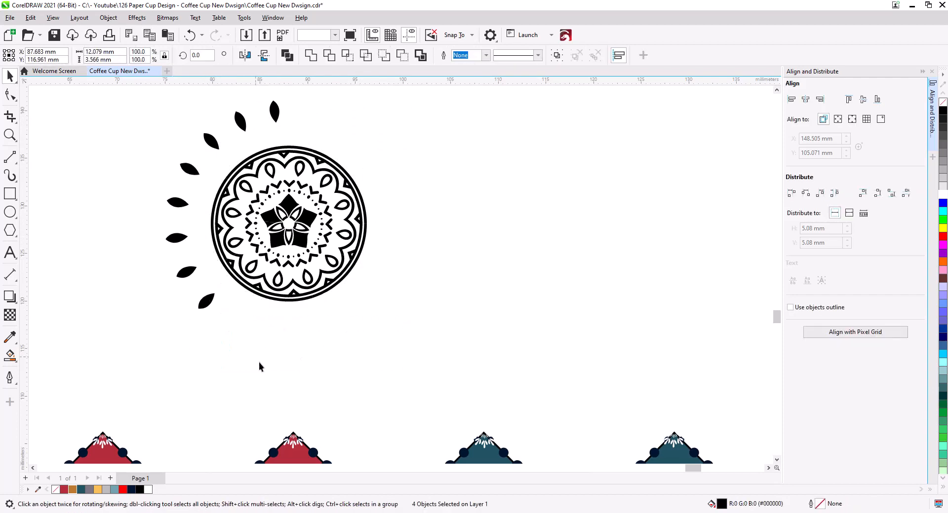
# Delete the remaining leaves and the double circle with its small triangles, keeping the scalloped mandala
pyautogui.click(205, 301)
pyautogui.press('Delete')
pyautogui.moveTo(203, 313); pyautogui.dragTo(138, 173)
pyautogui.click(212, 141)
pyautogui.press('Delete')
pyautogui.moveTo(226, 100); pyautogui.dragTo(307, 134)
pyautogui.press('Delete')
pyautogui.click(333, 161)
pyautogui.press('Delete')
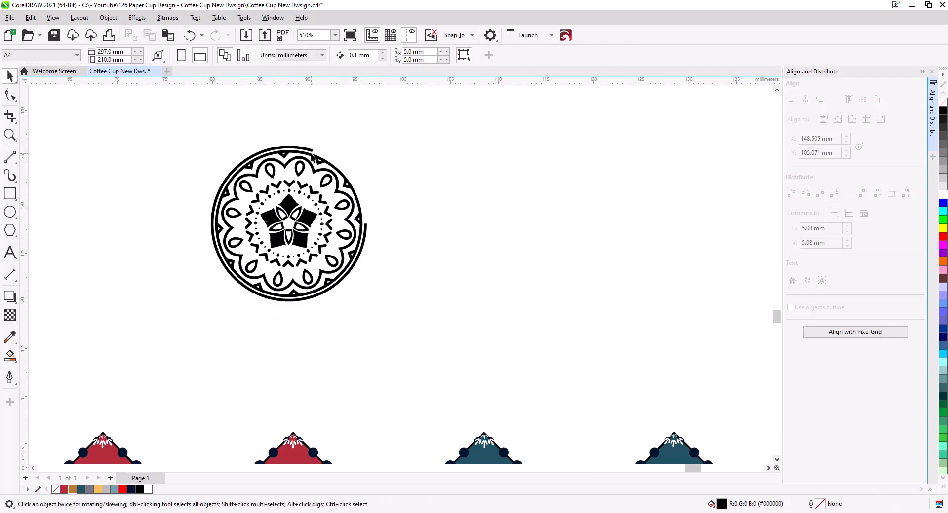
pyautogui.click(330, 165)
pyautogui.press('Delete')
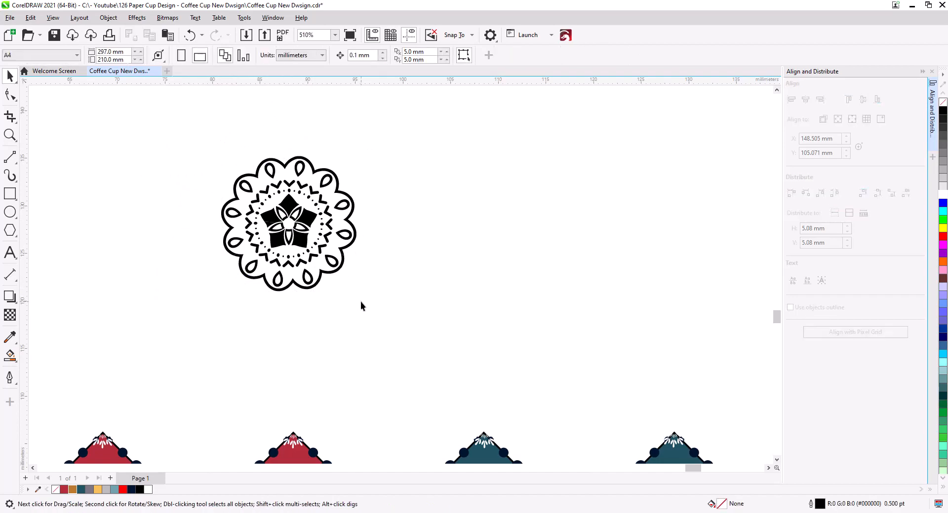
# Fill the scalloped mandala with brown #B87A2C, group it and move it onto the middle red diamond of the second row
pyautogui.click(73, 489)
pyautogui.scroll(-3, 333, 336)
pyautogui.moveTo(370, 363); pyautogui.dragTo(382, 209)
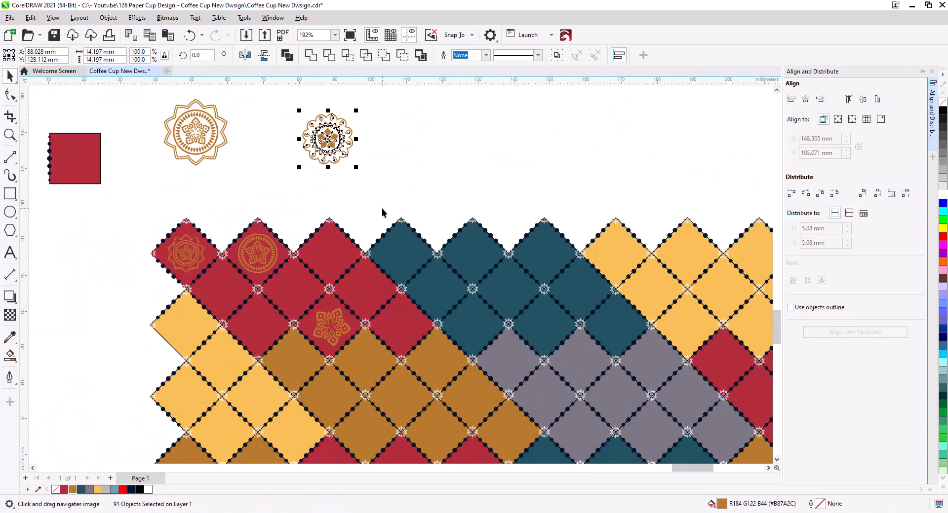
pyautogui.moveTo(333, 145); pyautogui.dragTo(298, 291)
pyautogui.scroll(2, 296, 296)
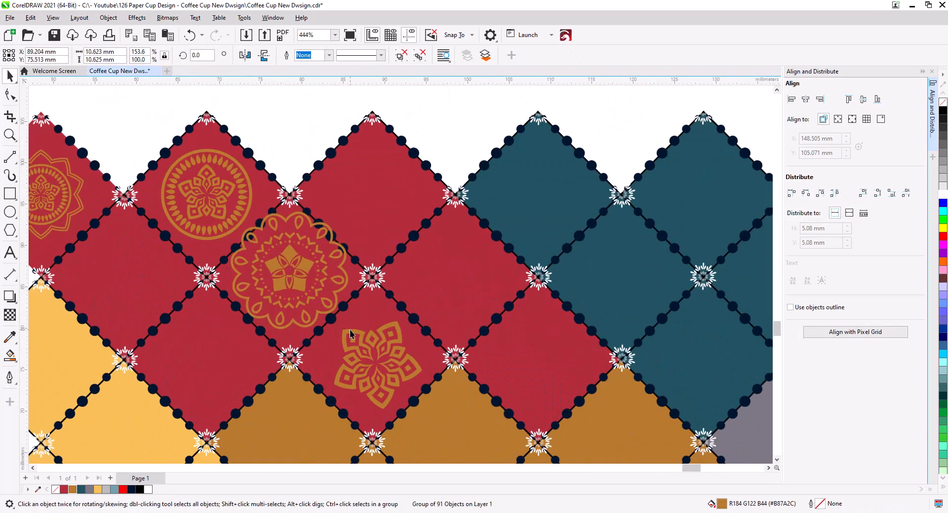
# Shrink the scalloped mandala to 70.4% and centre it on its red diamond both horizontally and vertically
pyautogui.moveTo(351, 332); pyautogui.dragTo(333, 321)
pyautogui.keyDown('shift'); pyautogui.click(330, 309); pyautogui.keyUp('shift')
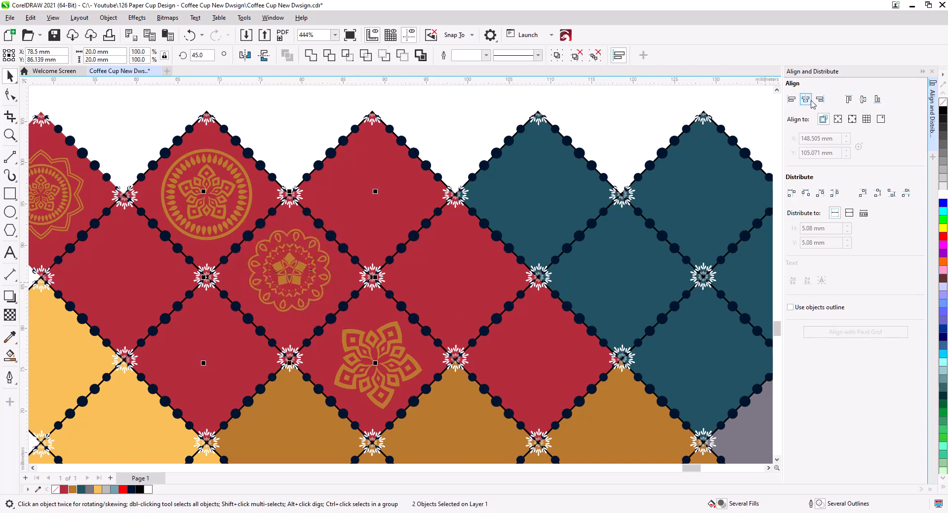
pyautogui.click(806, 100)
pyautogui.click(864, 101)
pyautogui.press('Escape')
# Copy the scalloped mandala onto the last red diamond of the block's third row and ungroup the copy
pyautogui.moveTo(382, 190); pyautogui.dragTo(544, 351)
pyautogui.click(562, 364)
pyautogui.scroll(3, 626, 424)
pyautogui.click(404, 59)
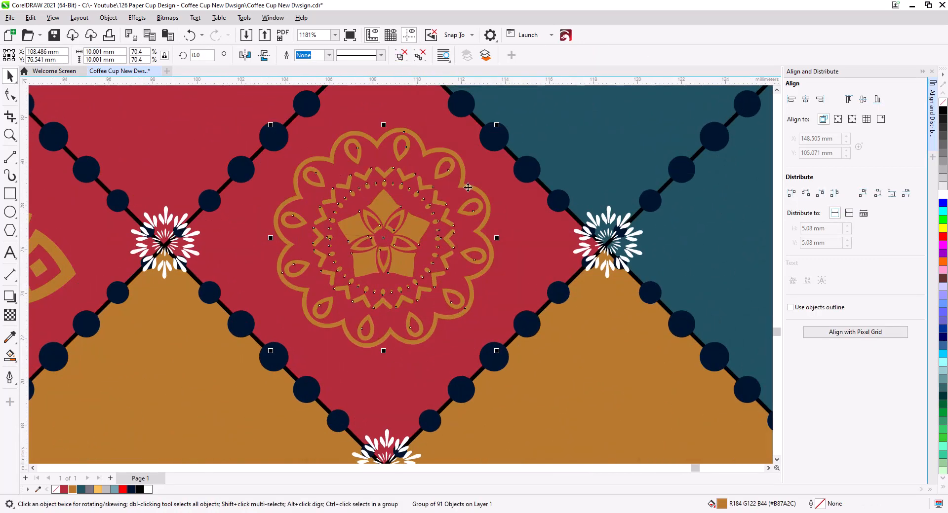
# Delete the scalloped edge and the drop shapes of the copied mandala
pyautogui.click(489, 255)
pyautogui.press('Delete')
pyautogui.click(371, 149)
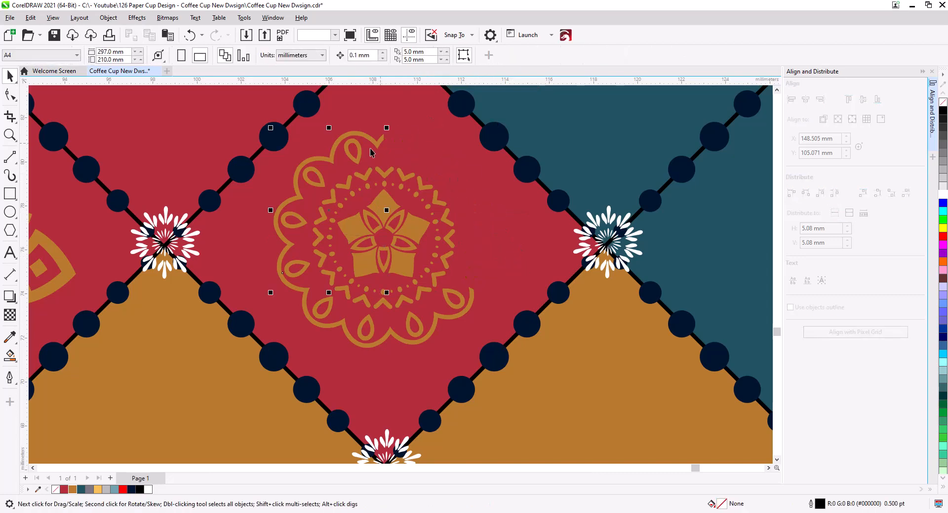
pyautogui.press('Delete')
pyautogui.click(365, 330)
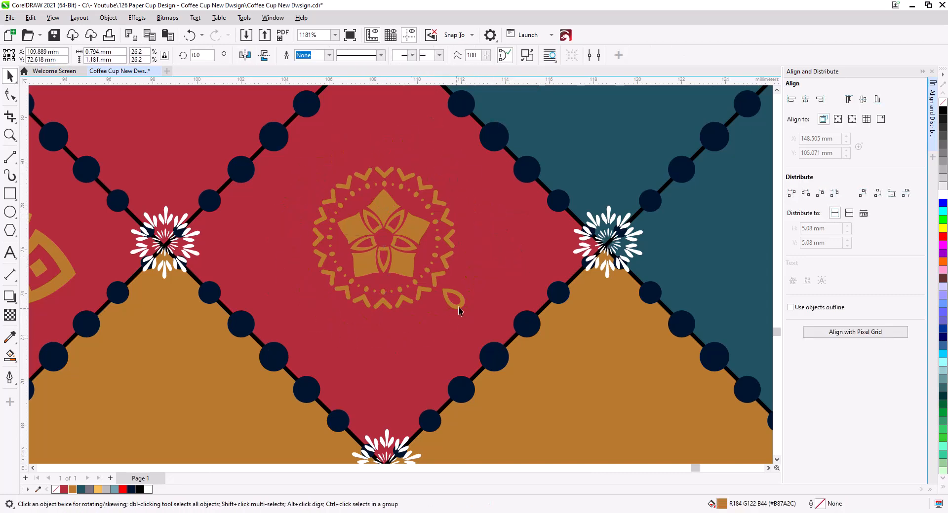
# Group the remaining dotted star ornament, enlarge it to 167.0% and centre it on its red diamond
pyautogui.scroll(-5, 398, 311)
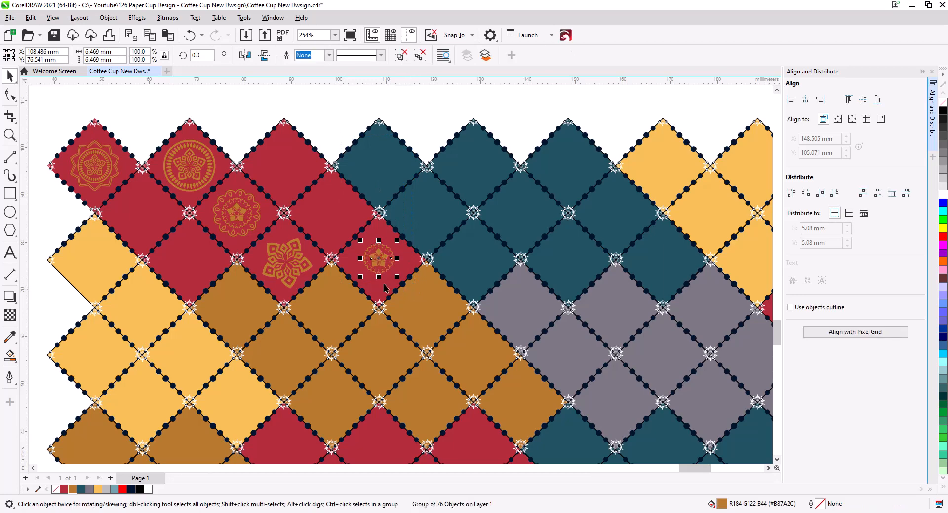
pyautogui.scroll(3, 391, 289)
pyautogui.moveTo(401, 251); pyautogui.dragTo(430, 280)
pyautogui.press('Escape')
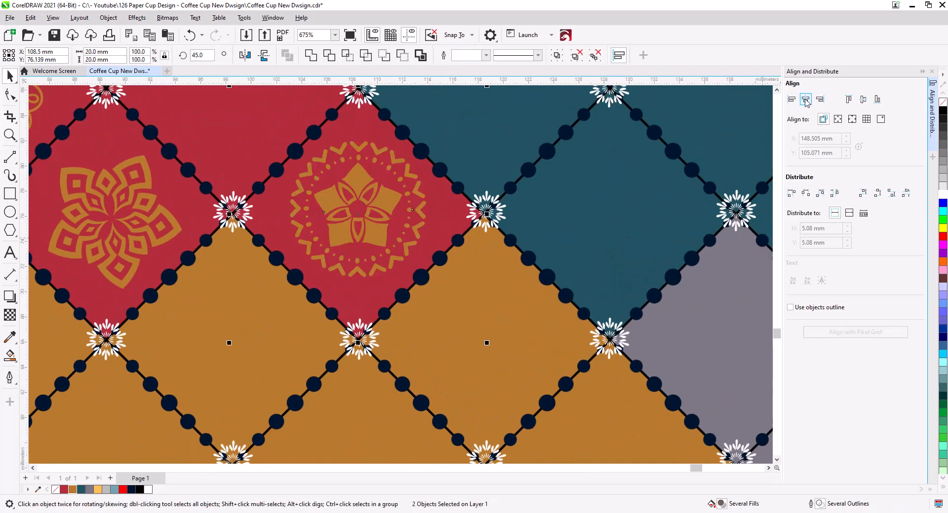
# Copy the dotted star ornament to the empty area beside the pattern, ungroup it and delete the first part of its outer ring
pyautogui.scroll(-4, 161, 233)
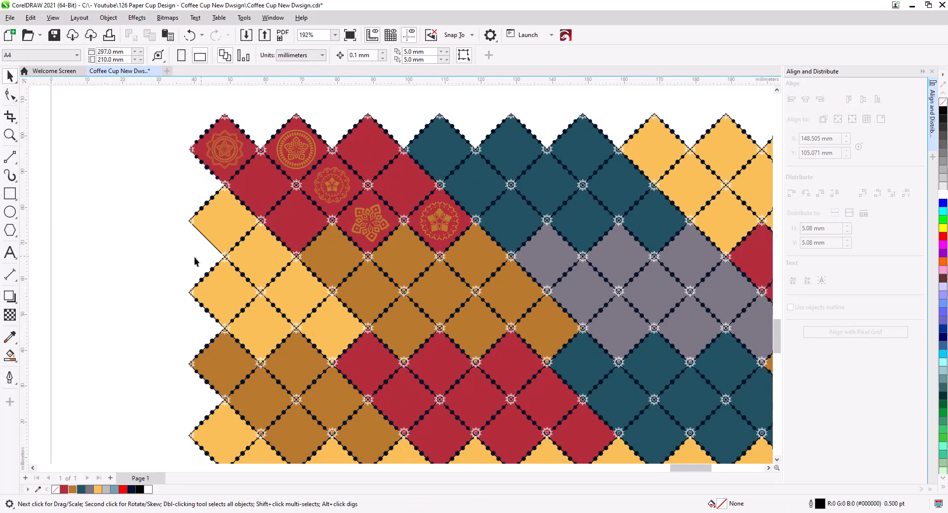
pyautogui.moveTo(443, 229); pyautogui.dragTo(163, 199)
pyautogui.scroll(5, 162, 199)
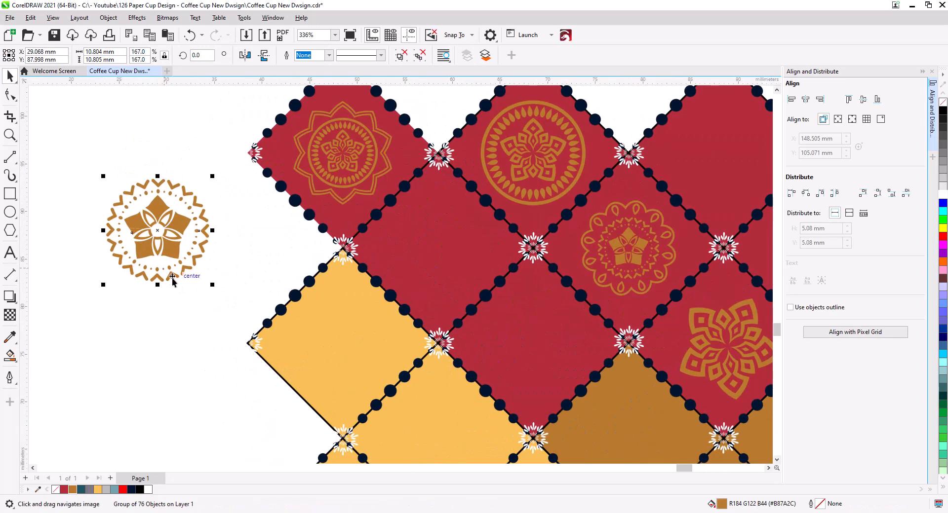
pyautogui.keyDown('ctrl'); pyautogui.click(238, 215); pyautogui.keyUp('ctrl')
pyautogui.press('Delete')
# Delete the remaining chevrons and dots around the copied ornament and group the five-pointed flower that is left
pyautogui.moveTo(250, 306); pyautogui.dragTo(89, 237)
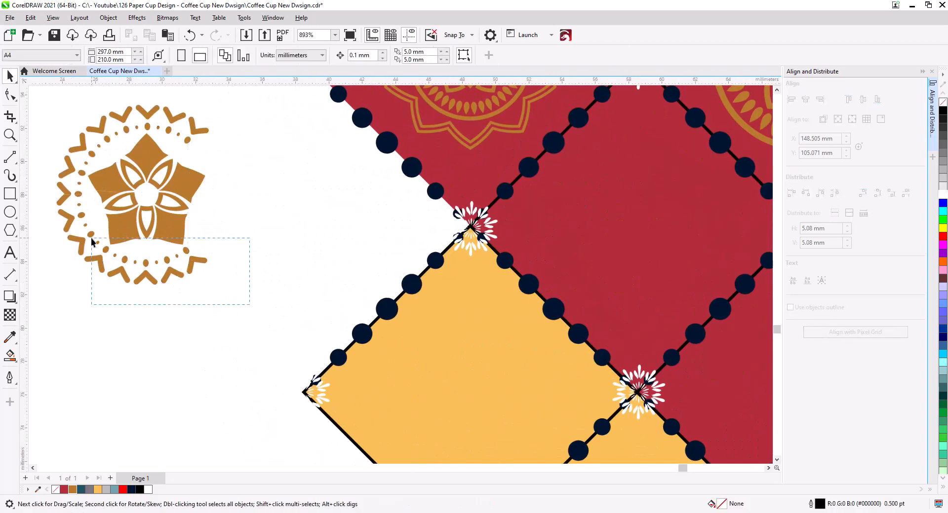
pyautogui.press('Delete')
pyautogui.moveTo(136, 310); pyautogui.dragTo(54, 220)
pyautogui.press('Delete')
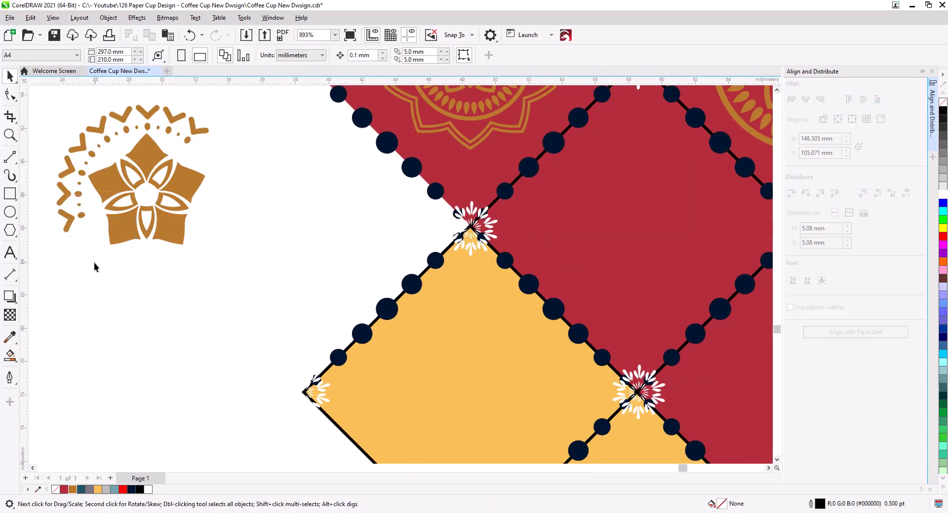
pyautogui.moveTo(62, 116); pyautogui.dragTo(195, 134)
pyautogui.press('Delete')
pyautogui.moveTo(204, 256); pyautogui.dragTo(82, 129)
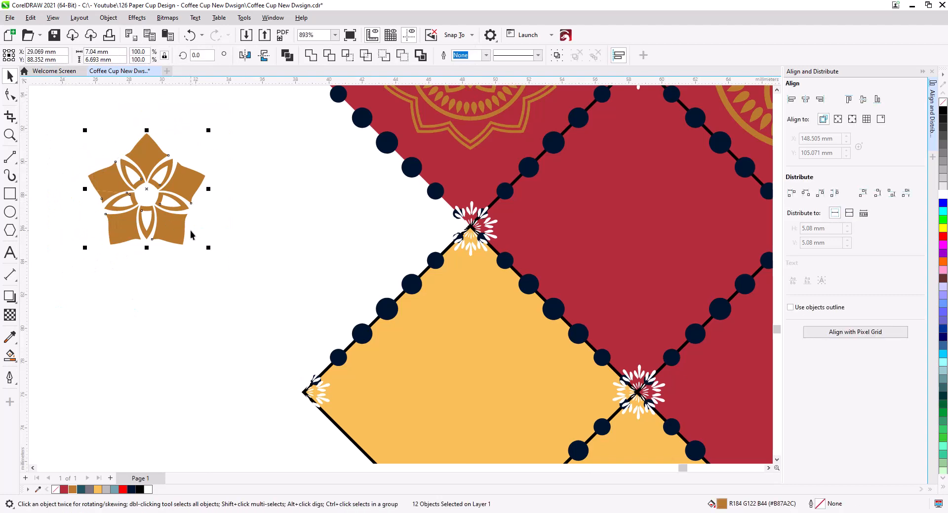
pyautogui.hotkey('ctrl', 'g')
# Move the flower onto the first red diamond of the second row, rotate it by 45 degrees and enlarge it to 146.6%
pyautogui.moveTo(172, 205); pyautogui.dragTo(638, 231)
pyautogui.scroll(-2, 639, 230)
pyautogui.scroll(-1, 357, 283)
pyautogui.click(198, 55)
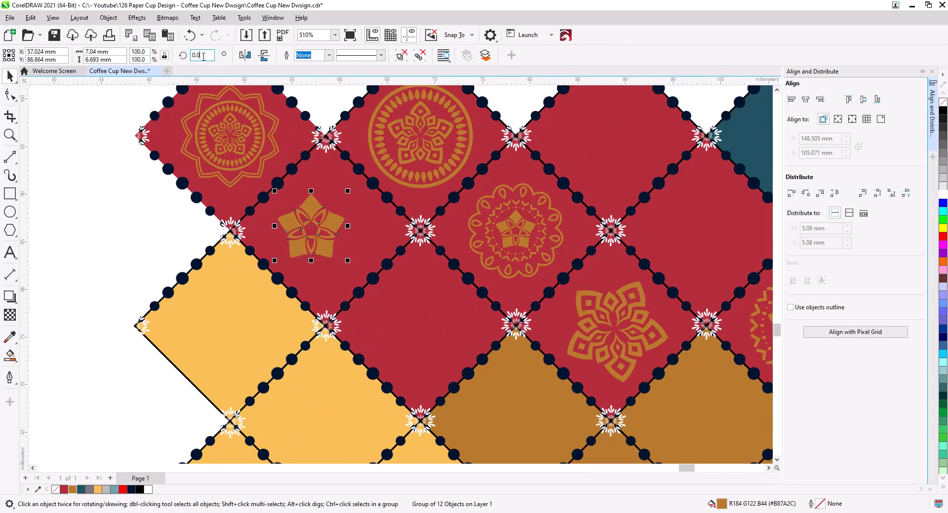
pyautogui.write('45')
pyautogui.press('Return')
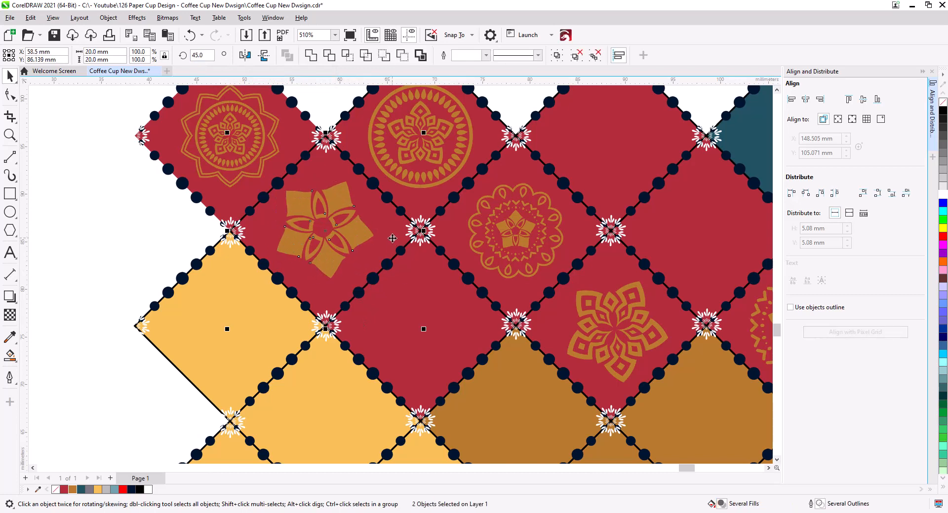
# Copy the rotated flower onto the last red diamond of the second row and ungroup the copy
pyautogui.moveTo(355, 235); pyautogui.dragTo(734, 239)
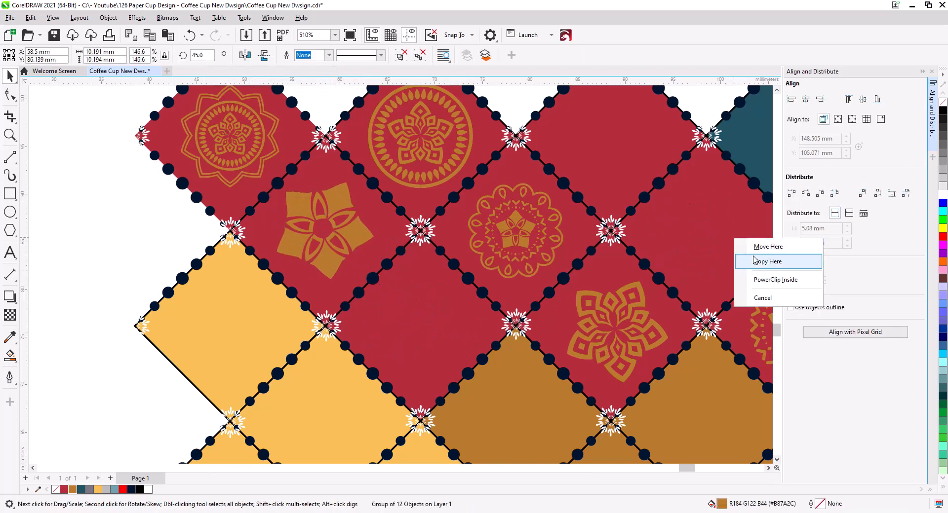
pyautogui.click(757, 260)
pyautogui.click(527, 297)
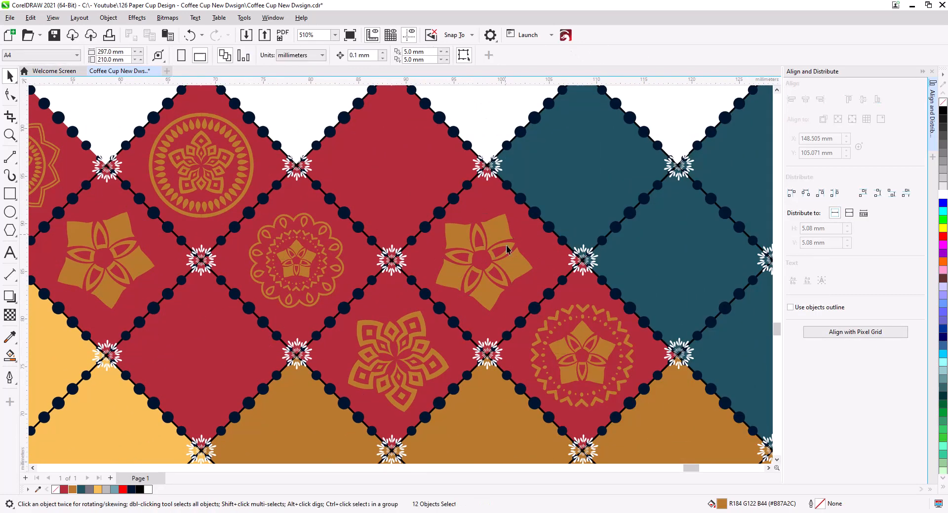
# Delete the solid outer shapes of the copied flower, then enlarge and centre the five remaining petals on the diamond
pyautogui.click(456, 262)
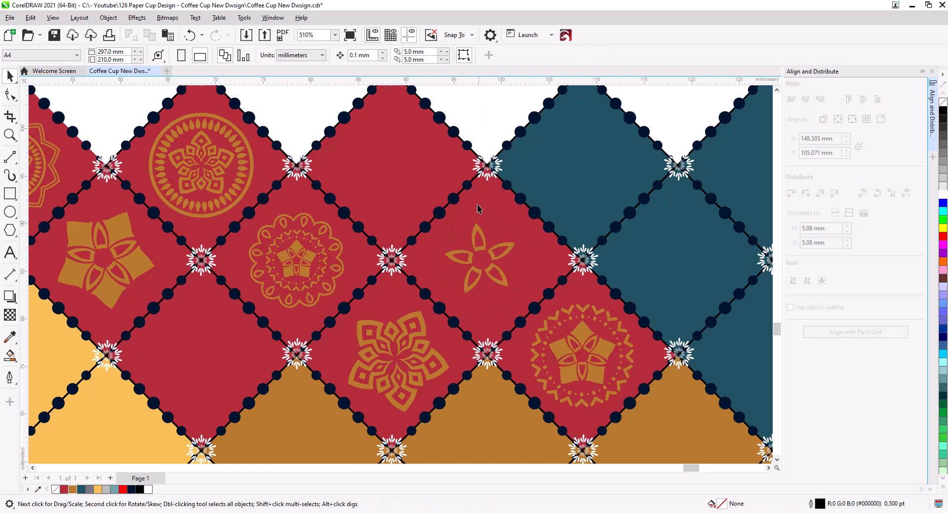
pyautogui.keyDown('shift'); pyautogui.click(531, 304); pyautogui.keyUp('shift')
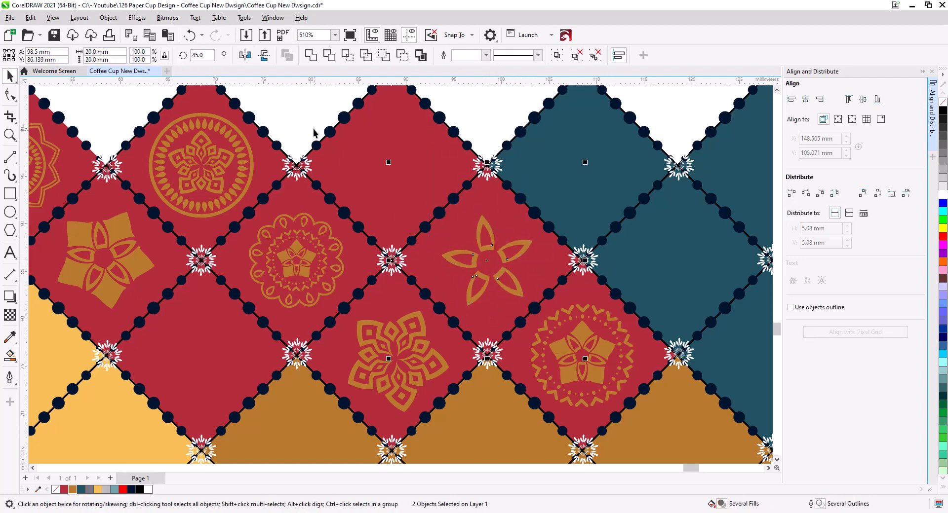
pyautogui.press('Escape')
# Add a third small petal flower on the middle teal diamond of the second row and fill all three with light blue #71A2AD
pyautogui.scroll(-4, 313, 131)
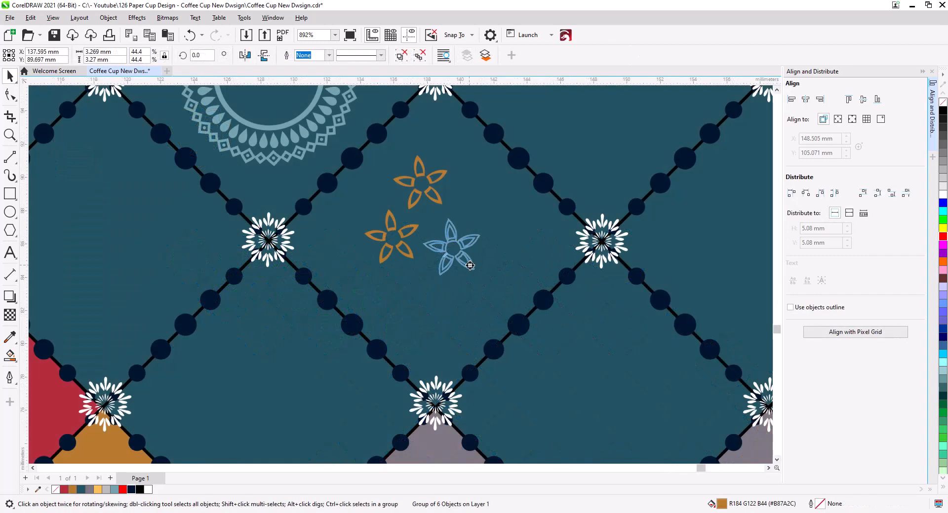
pyautogui.moveTo(478, 271); pyautogui.dragTo(485, 277)
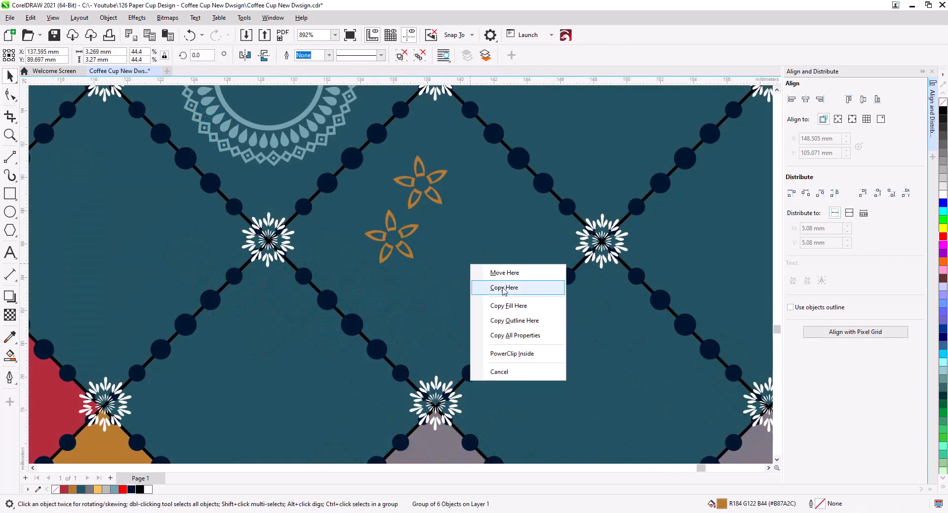
pyautogui.click(504, 287)
pyautogui.keyDown('shift'); pyautogui.click(406, 267); pyautogui.keyUp('shift')
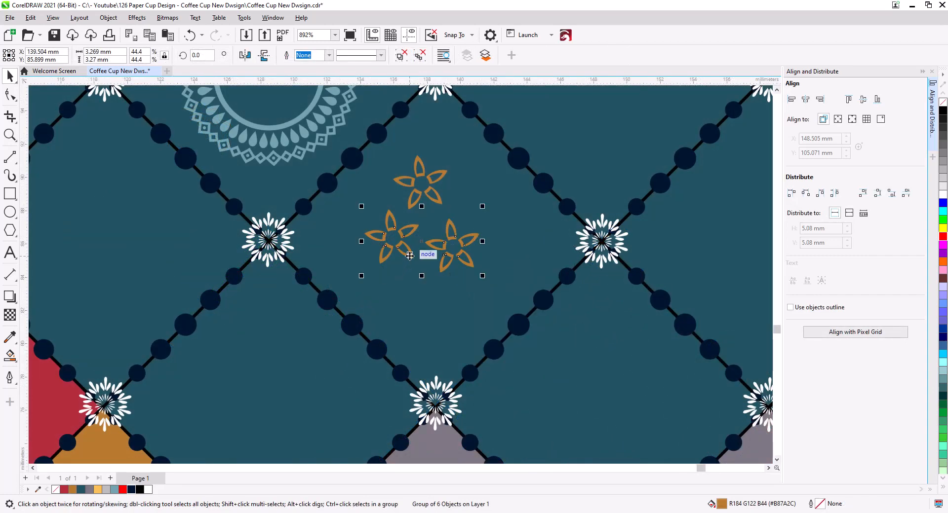
pyautogui.keyDown('shift'); pyautogui.click(422, 199); pyautogui.keyUp('shift')
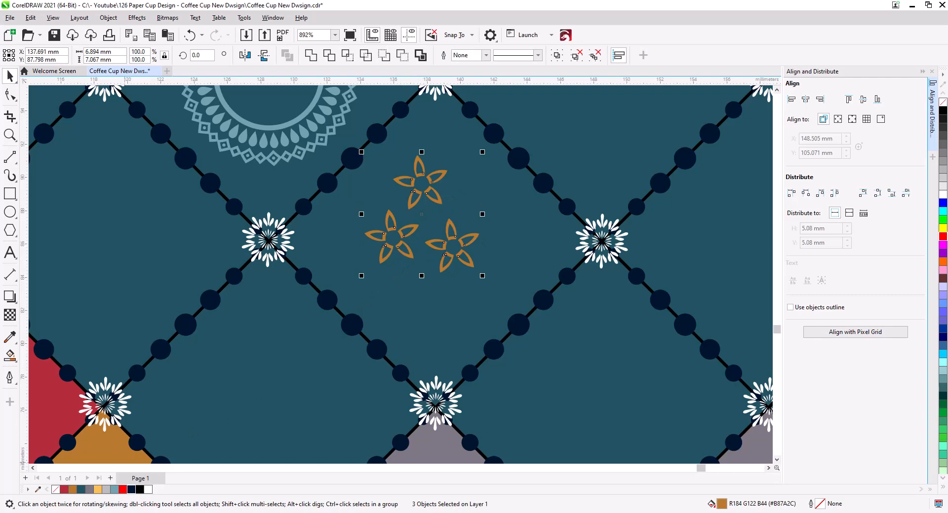
pyautogui.click(114, 489)
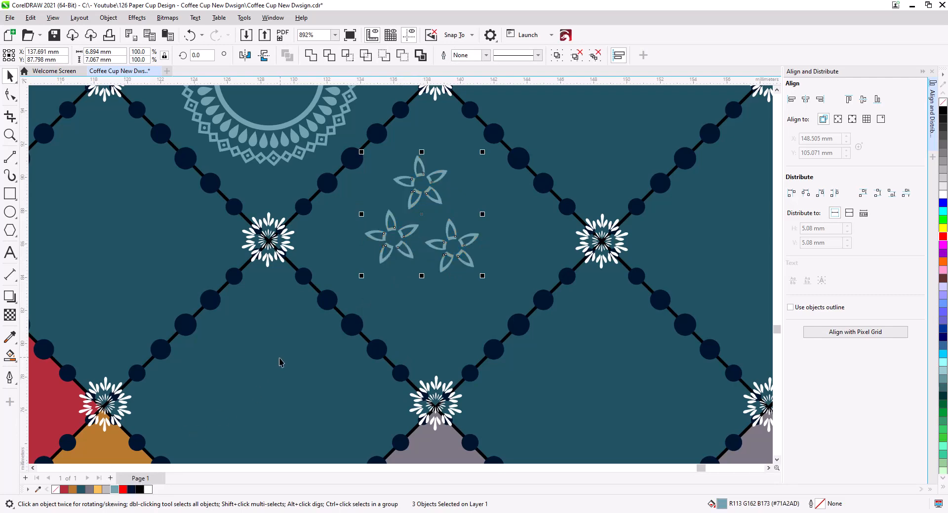
# Group the three light blue flowers and centre them horizontally and vertically on their teal diamond
pyautogui.click(464, 319)
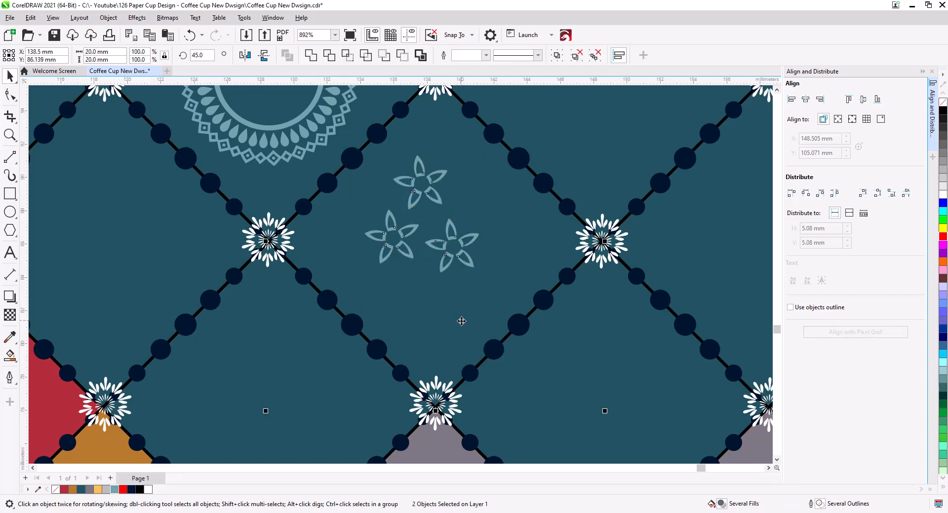
pyautogui.press('c')
pyautogui.press('e')
pyautogui.click(558, 165)
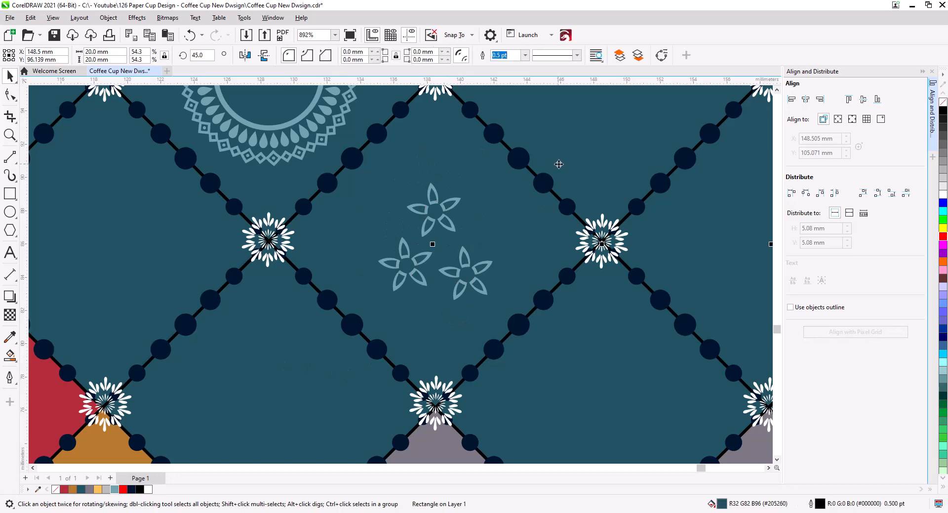
pyautogui.click(481, 275)
pyautogui.scroll(-4, 440, 303)
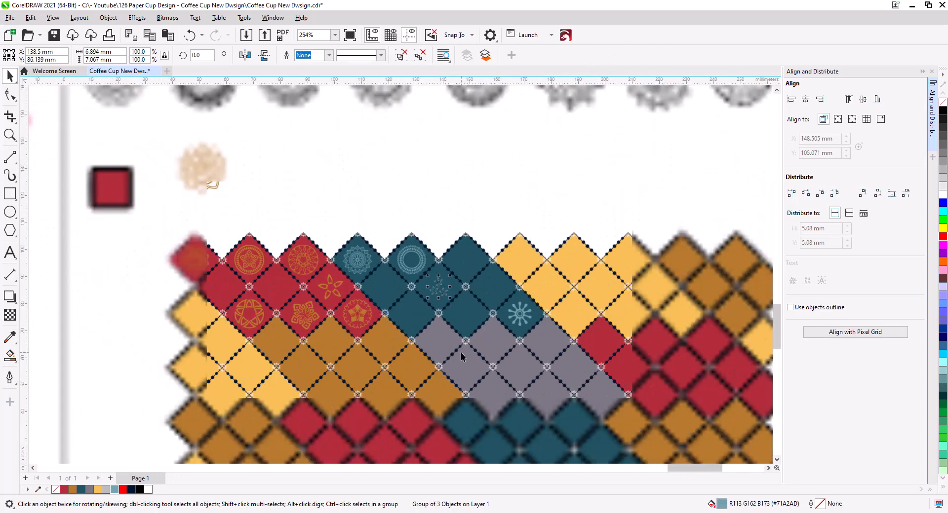
pyautogui.scroll(-2, 461, 353)
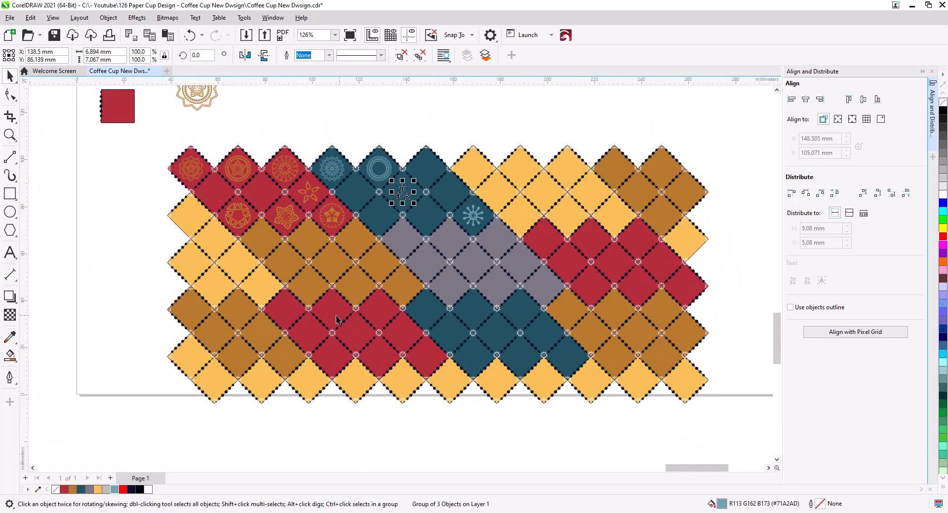
# Draw a circle about 51 mm in diameter and move it to the middle of the diamond pattern
pyautogui.click(117, 262)
pyautogui.click(10, 213)
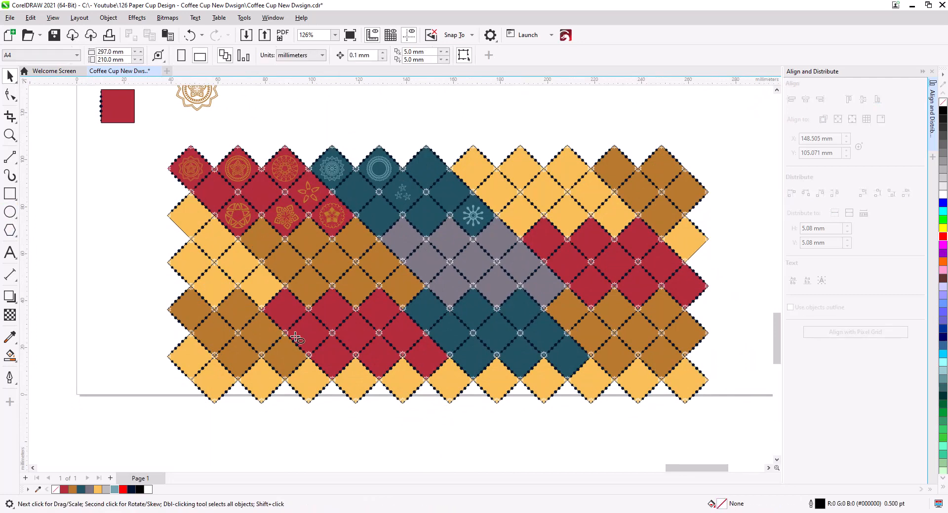
pyautogui.moveTo(409, 254); pyautogui.dragTo(533, 376)
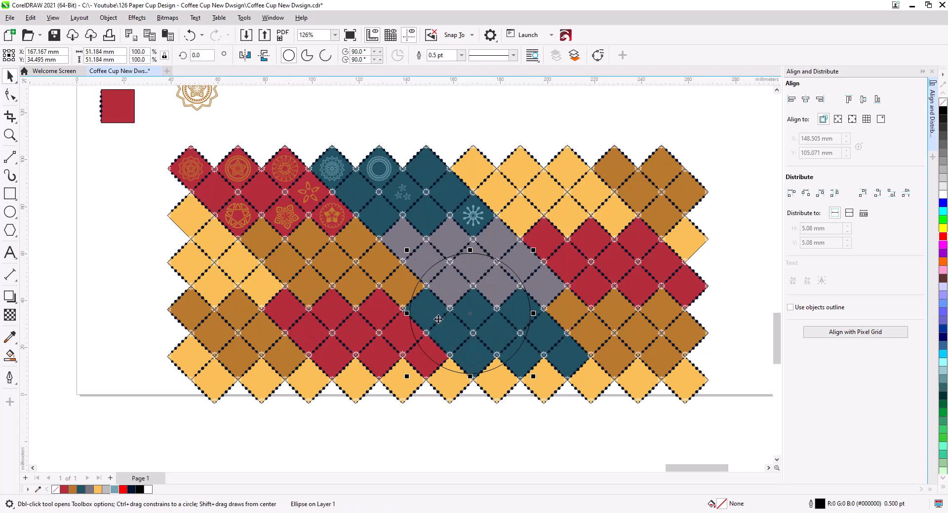
pyautogui.moveTo(470, 316); pyautogui.dragTo(428, 287)
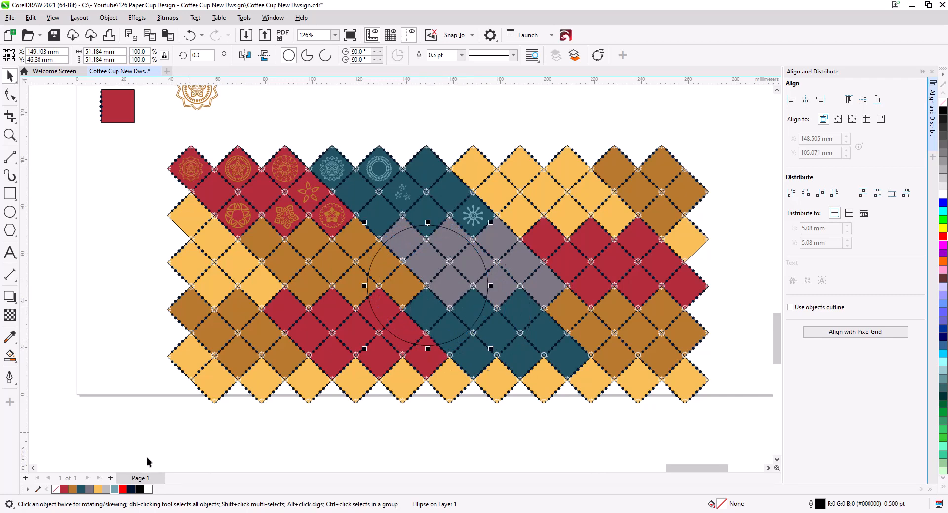
# Fill the circle with light grey #BDBCBF, give it a 3 pt navy #00142F outline and shift it slightly up and right
pyautogui.click(106, 491)
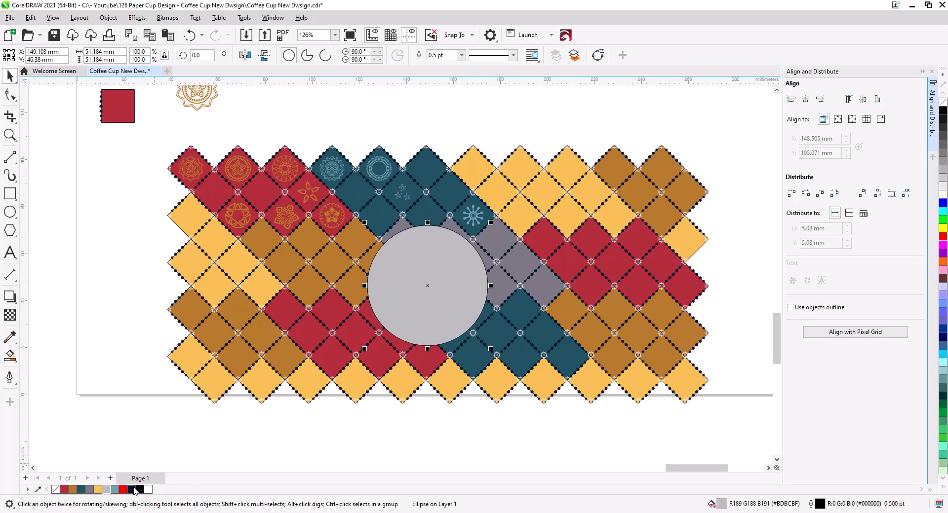
pyautogui.click(462, 57)
pyautogui.click(452, 121)
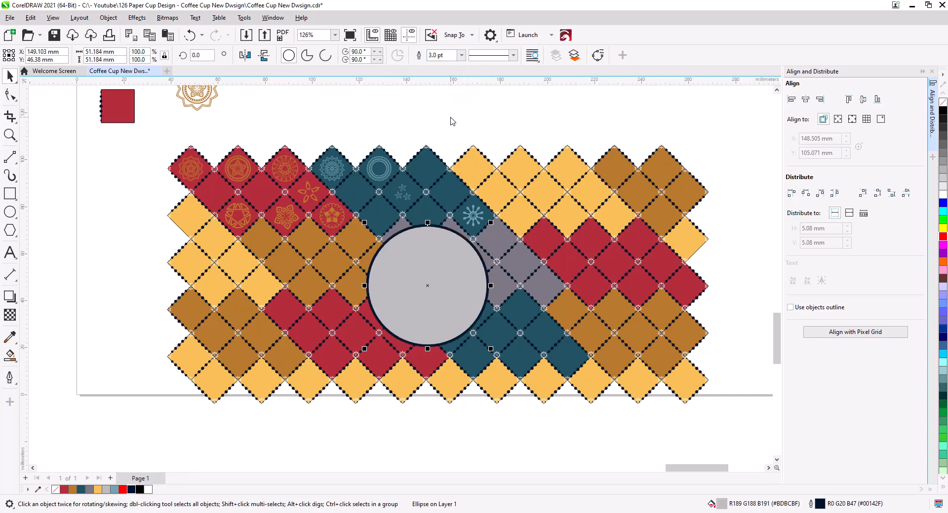
pyautogui.moveTo(428, 287); pyautogui.dragTo(437, 283)
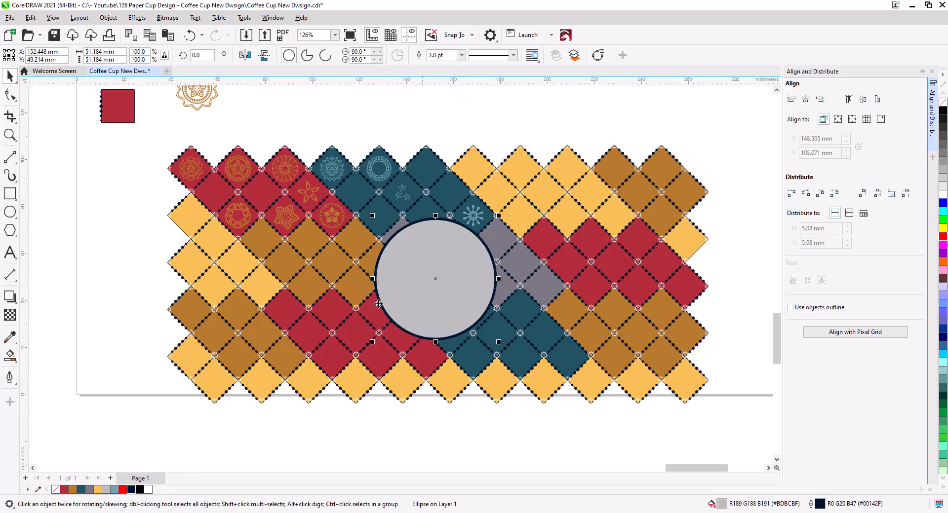
# Add the text COFFEE in the Caveat font and place it on the grey circle
pyautogui.click(10, 253)
pyautogui.click(112, 288)
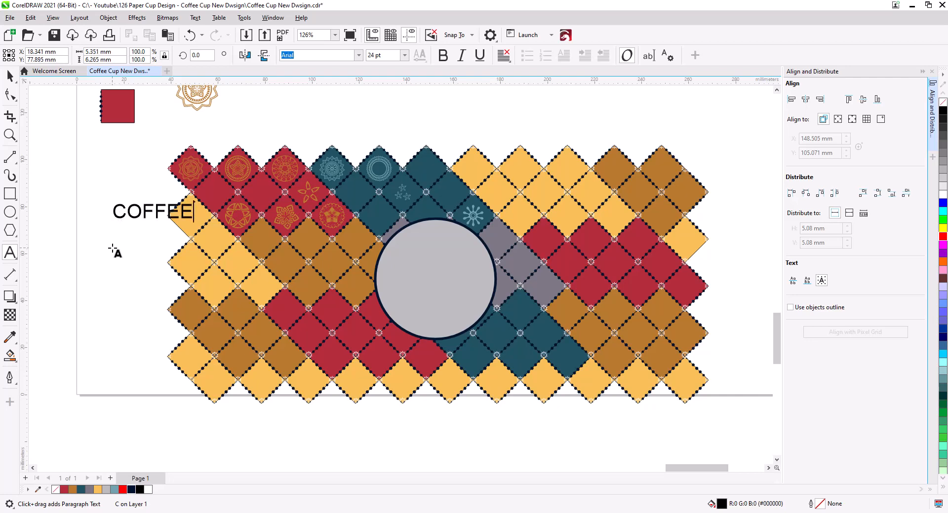
pyautogui.click(359, 55)
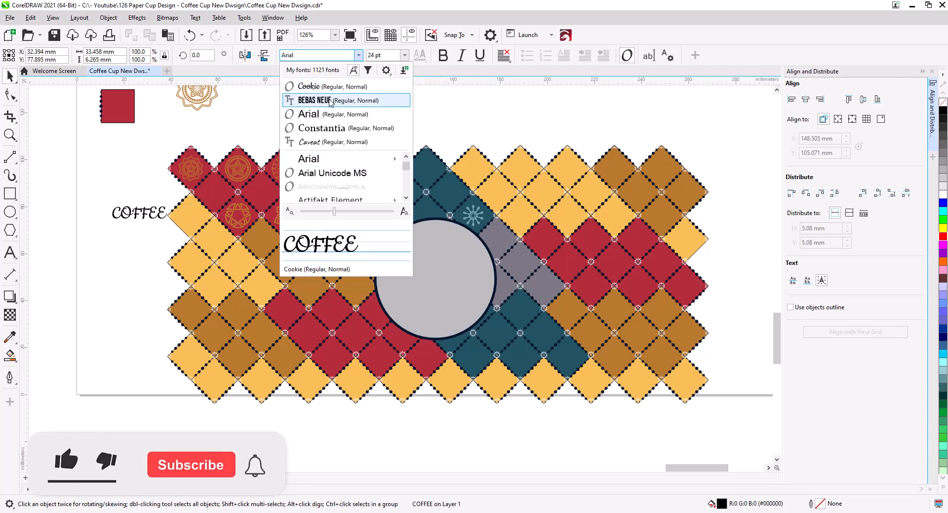
pyautogui.click(326, 142)
pyautogui.moveTo(161, 223); pyautogui.dragTo(450, 276)
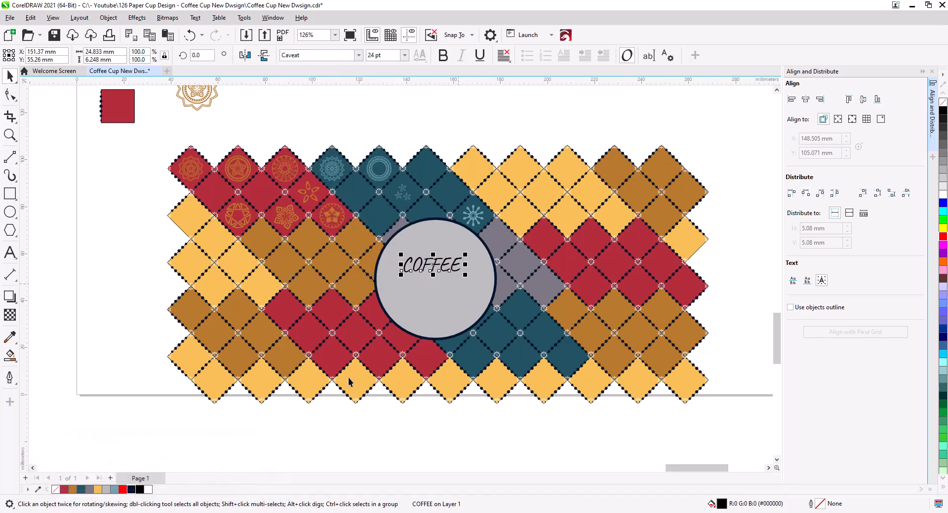
# Make the circle's text bold navy #00142F and change its wording to "Coffee"
pyautogui.click(132, 490)
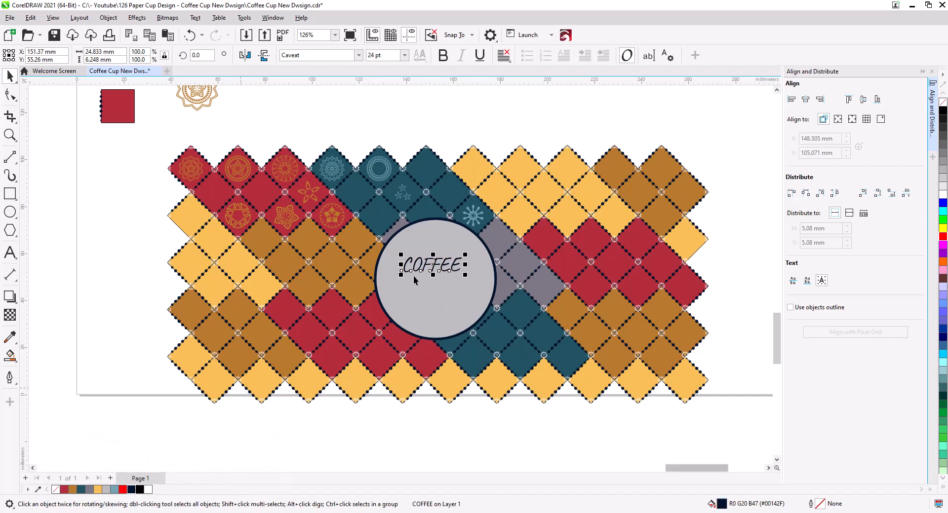
pyautogui.click(443, 55)
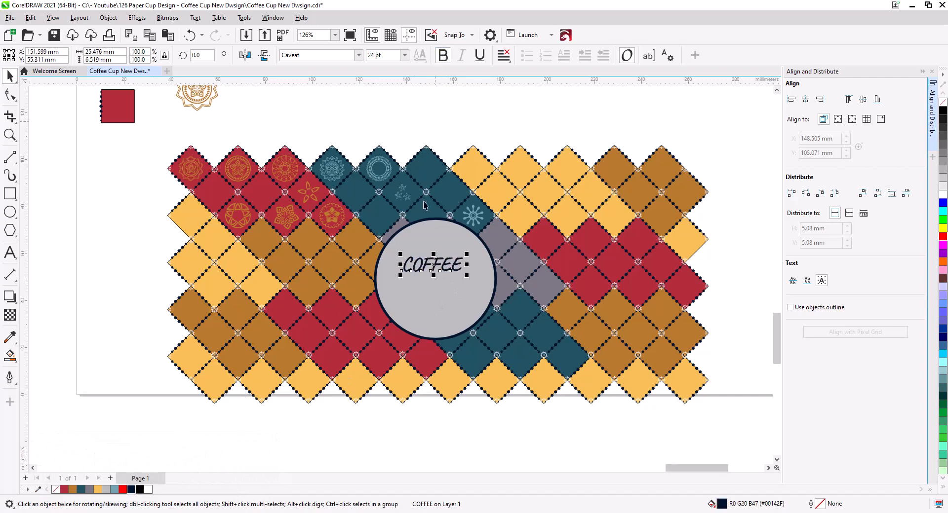
pyautogui.doubleClick(420, 269)
pyautogui.doubleClick(421, 269)
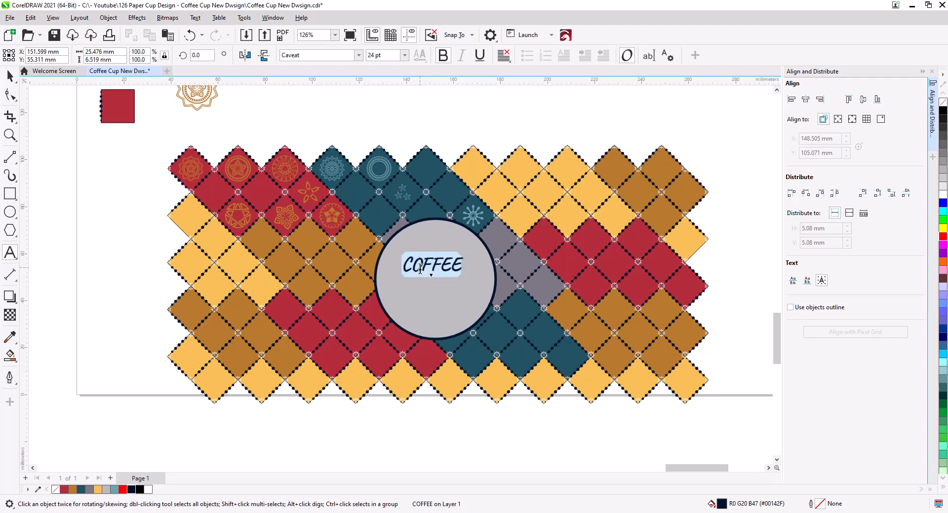
pyautogui.write('Coffee')
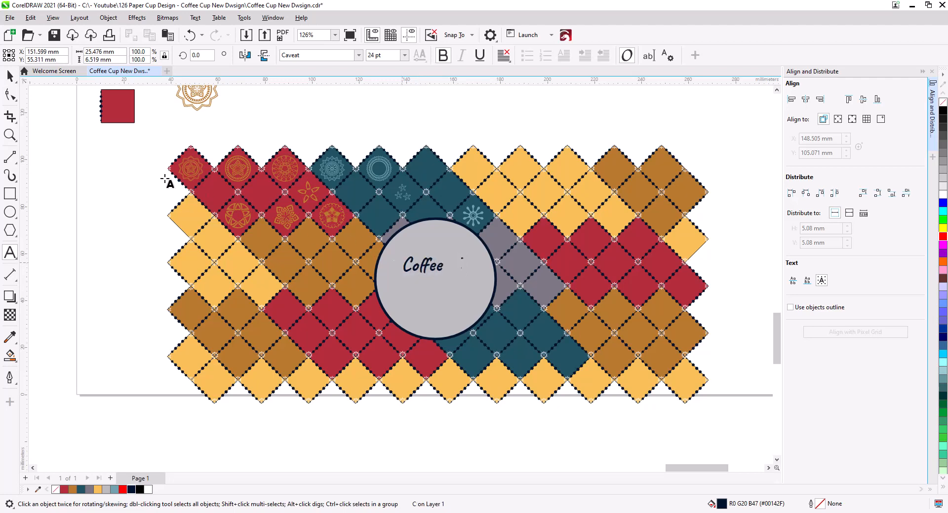
pyautogui.hotkey('ctrl', 'space')
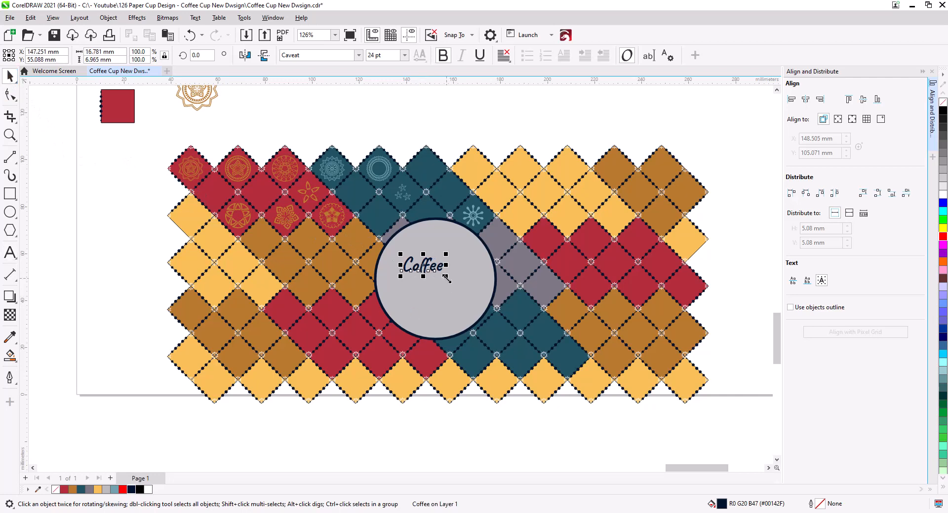
# Enlarge the Coffee text to nearly the circle's width and centre it horizontally and vertically on the circle
pyautogui.moveTo(445, 276); pyautogui.dragTo(448, 312)
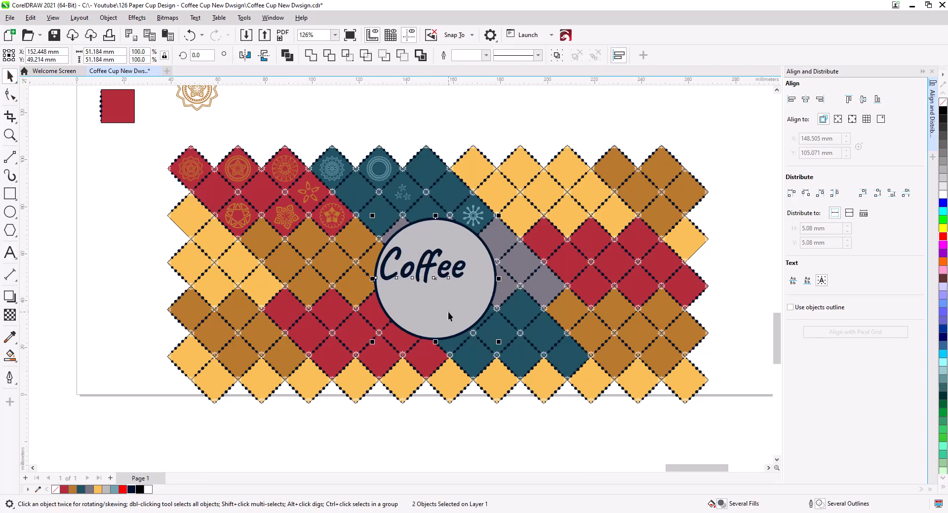
pyautogui.press('c')
pyautogui.press('e')
pyautogui.click(505, 127)
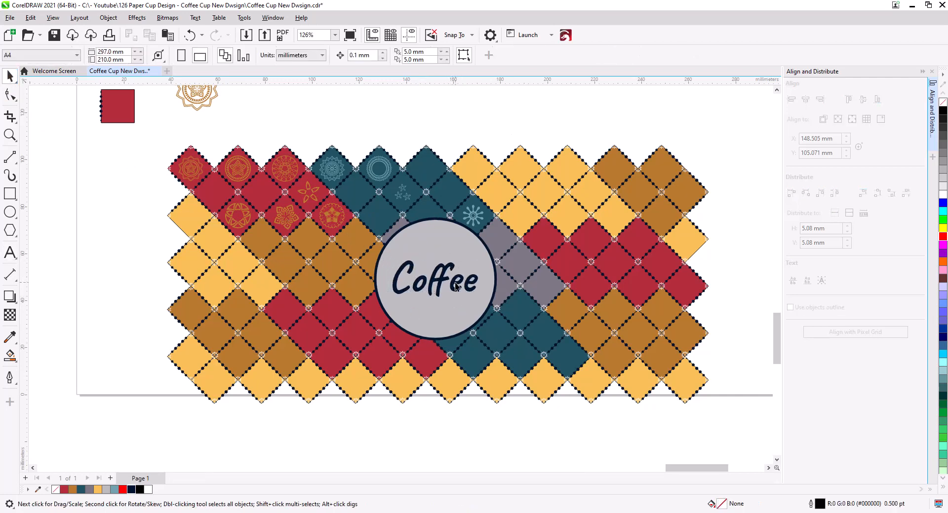
pyautogui.click(455, 286)
pyautogui.moveTo(483, 299); pyautogui.dragTo(483, 302)
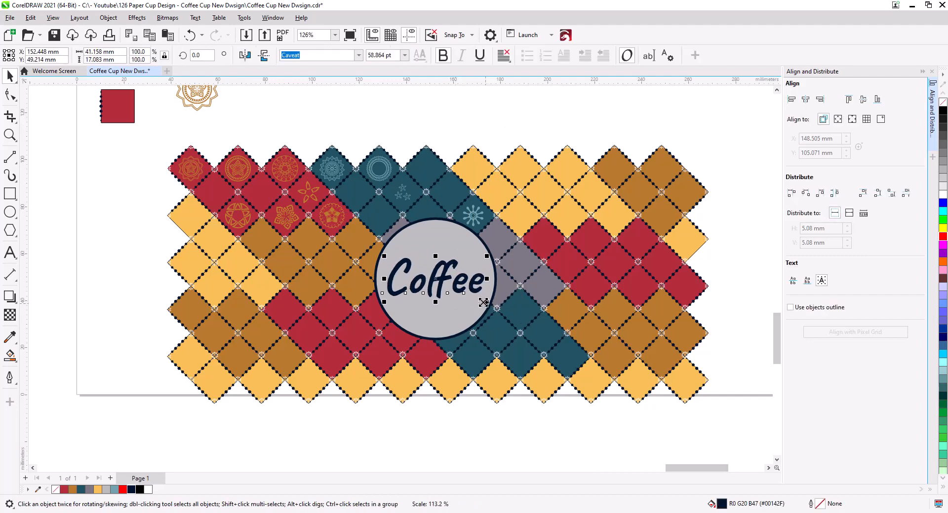
pyautogui.click(473, 127)
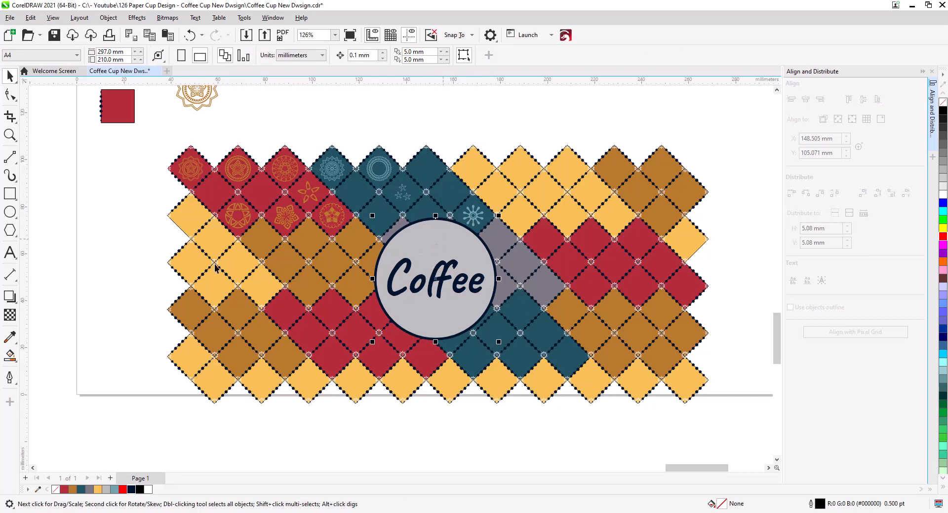
# Change the fill of the brown diamonds directly left of the Coffee circle to a light peach
pyautogui.scroll(2, 283, 278)
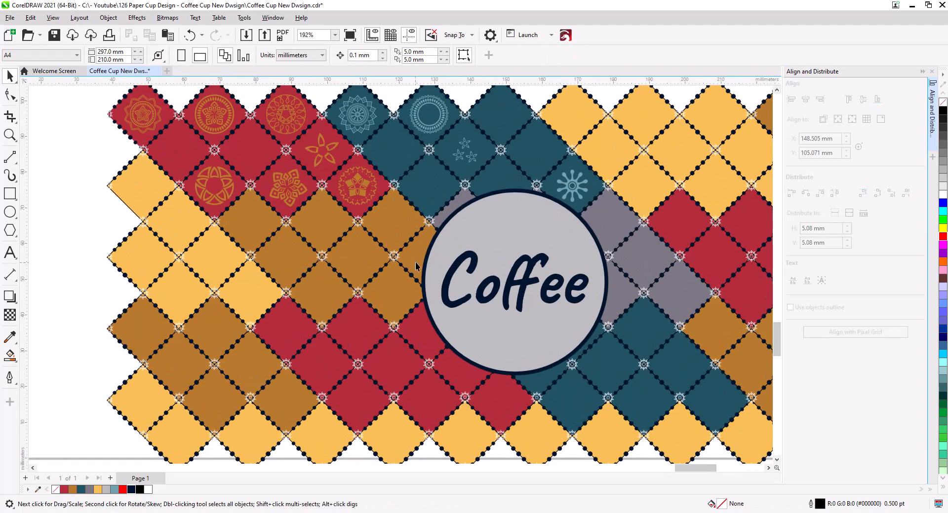
pyautogui.click(392, 293)
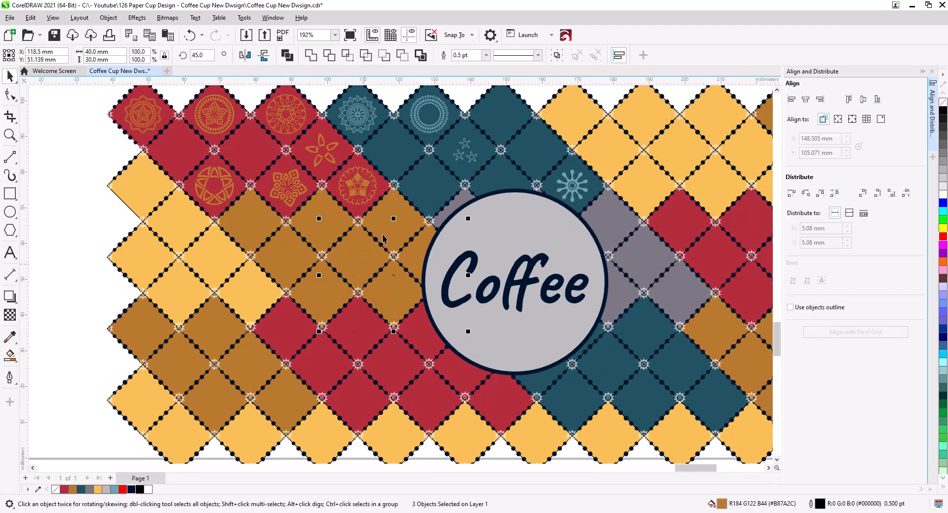
pyautogui.keyDown('shift'); pyautogui.click(328, 301); pyautogui.keyUp('shift')
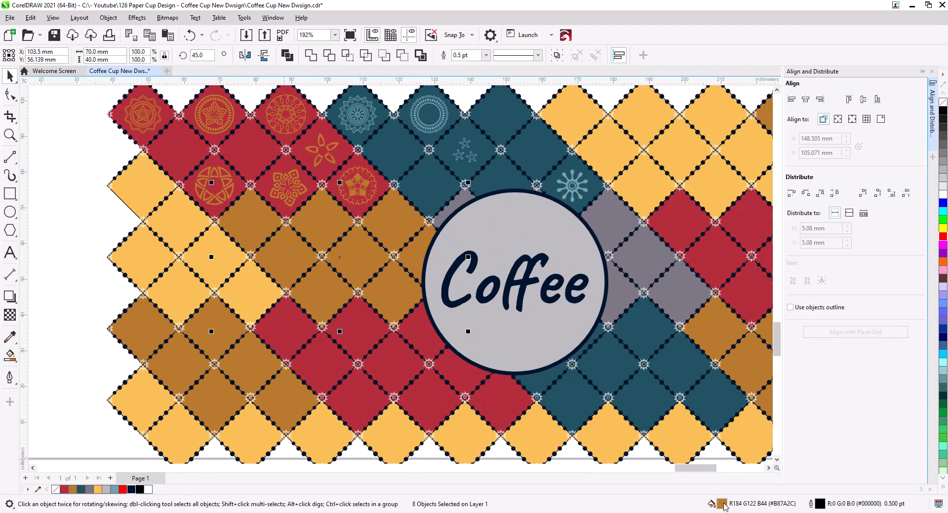
pyautogui.doubleClick(722, 503)
pyautogui.click(344, 173)
pyautogui.moveTo(402, 119); pyautogui.dragTo(697, 201)
pyautogui.click(692, 296)
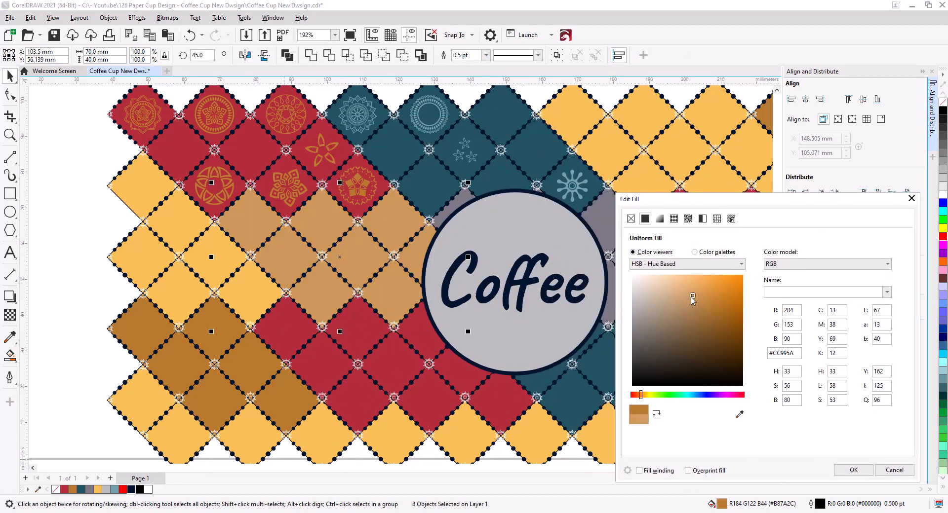
pyautogui.click(680, 284)
pyautogui.click(856, 474)
# Change the fill of the nine red diamonds in the lower block to a brighter red #DE2535
pyautogui.scroll(-1, 531, 337)
pyautogui.moveTo(531, 337); pyautogui.dragTo(499, 261)
pyautogui.click(474, 318)
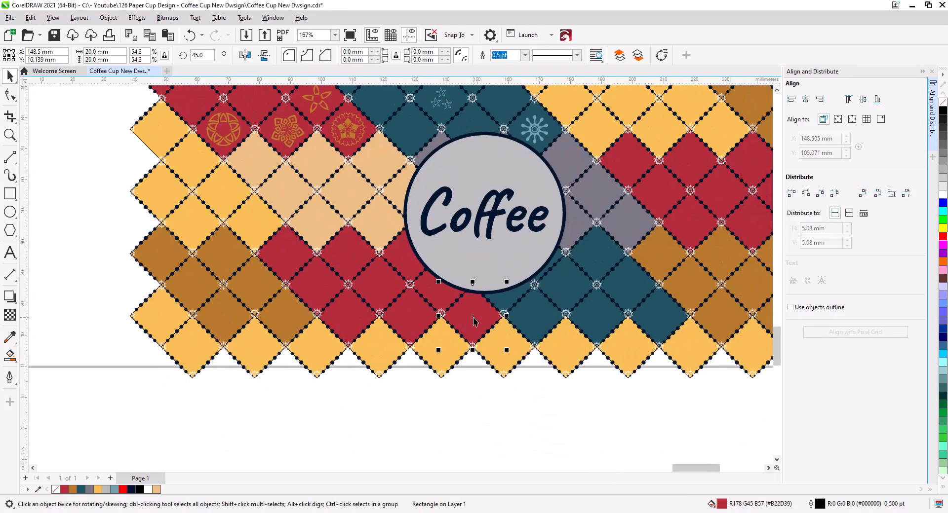
pyautogui.keyDown('shift'); pyautogui.click(438, 298); pyautogui.keyUp('shift')
pyautogui.keyDown('shift'); pyautogui.click(412, 268); pyautogui.keyUp('shift')
pyautogui.keyDown('shift'); pyautogui.click(409, 301); pyautogui.keyUp('shift')
pyautogui.keyDown('shift'); pyautogui.click(387, 285); pyautogui.keyUp('shift')
pyautogui.keyDown('shift'); pyautogui.click(353, 264); pyautogui.keyUp('shift')
pyautogui.keyDown('shift'); pyautogui.click(351, 314); pyautogui.keyUp('shift')
pyautogui.keyDown('shift'); pyautogui.click(320, 289); pyautogui.keyUp('shift')
pyautogui.keyDown('shift'); pyautogui.click(296, 266); pyautogui.keyUp('shift')
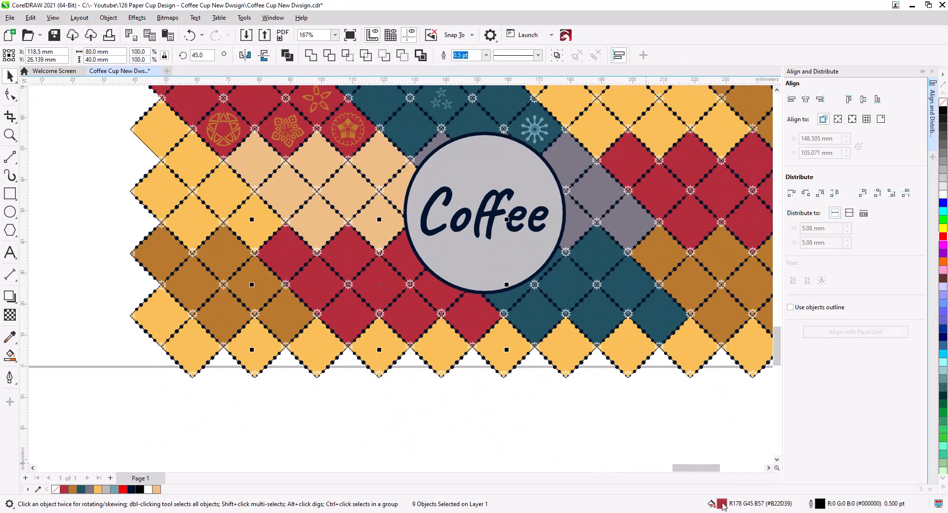
pyautogui.doubleClick(722, 504)
pyautogui.click(355, 171)
pyautogui.moveTo(412, 122); pyautogui.dragTo(644, 161)
pyautogui.moveTo(653, 265)
pyautogui.mouseDown()
pyautogui.moveTo(662, 241)
pyautogui.moveTo(662, 253)
pyautogui.mouseUp()
pyautogui.click(805, 426)
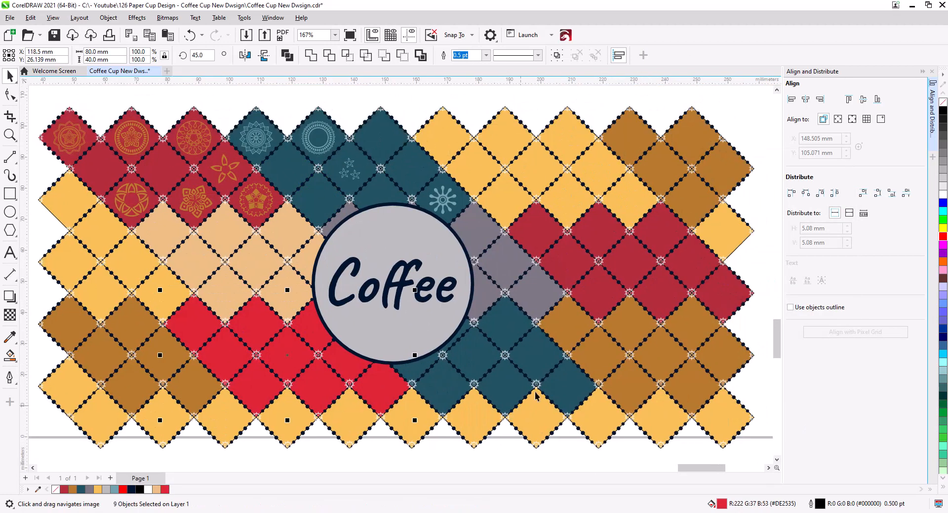
# Fill the teal diamonds of the lower block beside the bright red ones with light grey #BDBCBF
pyautogui.click(568, 395)
pyautogui.keyDown('shift'); pyautogui.click(539, 360); pyautogui.keyUp('shift')
pyautogui.keyDown('shift'); pyautogui.click(509, 329); pyautogui.keyUp('shift')
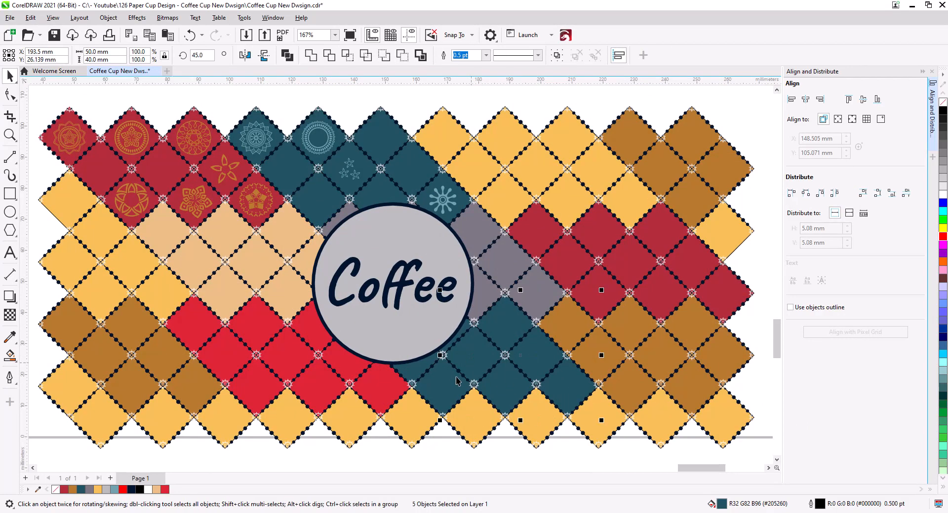
pyautogui.keyDown('shift'); pyautogui.click(466, 340); pyautogui.keyUp('shift')
pyautogui.scroll(5, 468, 328)
pyautogui.click(105, 491)
pyautogui.scroll(-6, 434, 352)
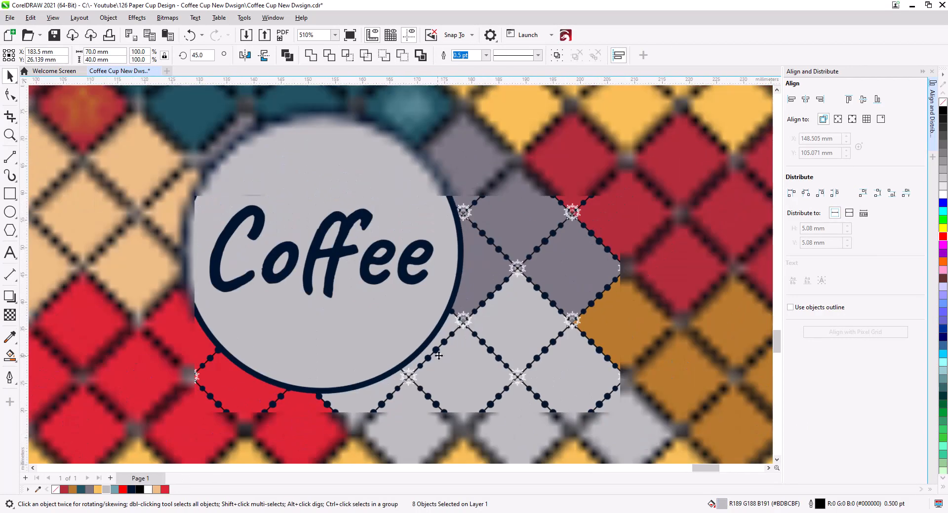
pyautogui.click(417, 408)
# Fill the lower-left brown diamonds and the adjoining yellow diamonds with dark teal #205260
pyautogui.click(256, 360)
pyautogui.keyDown('shift'); pyautogui.click(234, 339); pyautogui.keyUp('shift')
pyautogui.keyDown('shift'); pyautogui.click(212, 316); pyautogui.keyUp('shift')
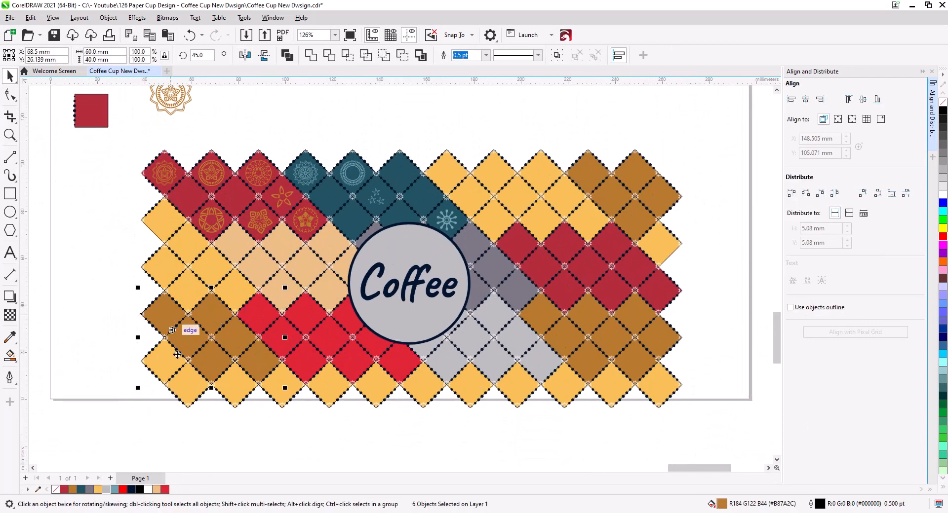
pyautogui.keyDown('shift'); pyautogui.click(167, 366); pyautogui.keyUp('shift')
pyautogui.click(82, 490)
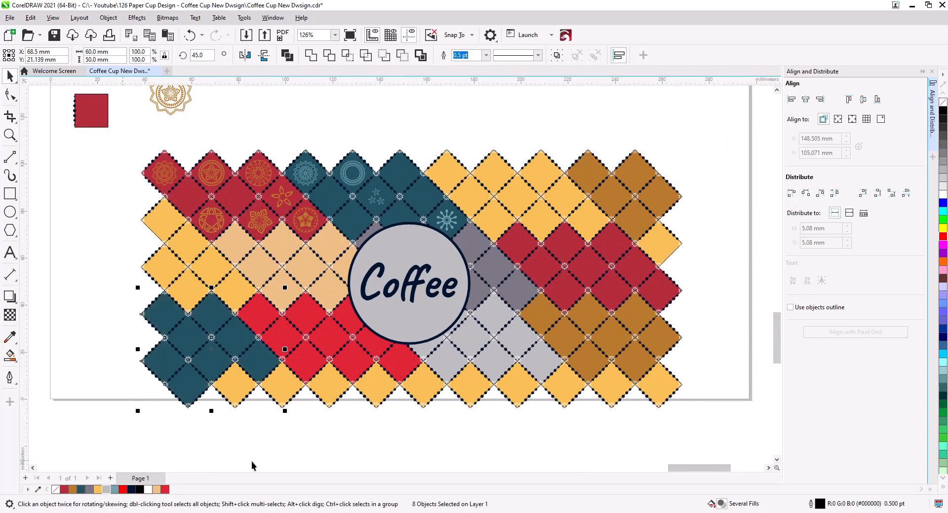
# Fill the first diamond of the bottom row with yellow #F7BF54 again
pyautogui.click(188, 387)
pyautogui.click(98, 490)
pyautogui.click(332, 458)
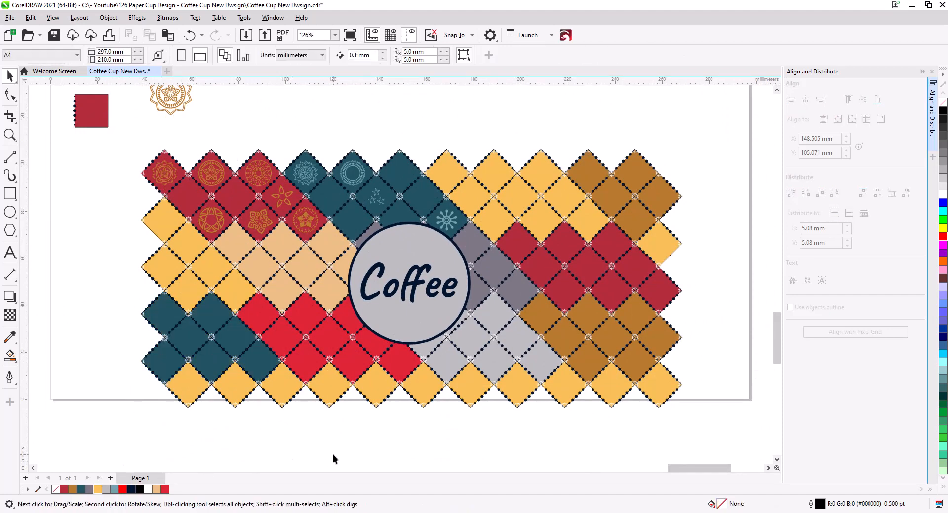
# Fill the brown diamonds of the lower-right block with light blue #71A2AD
pyautogui.middleClick(531, 433)
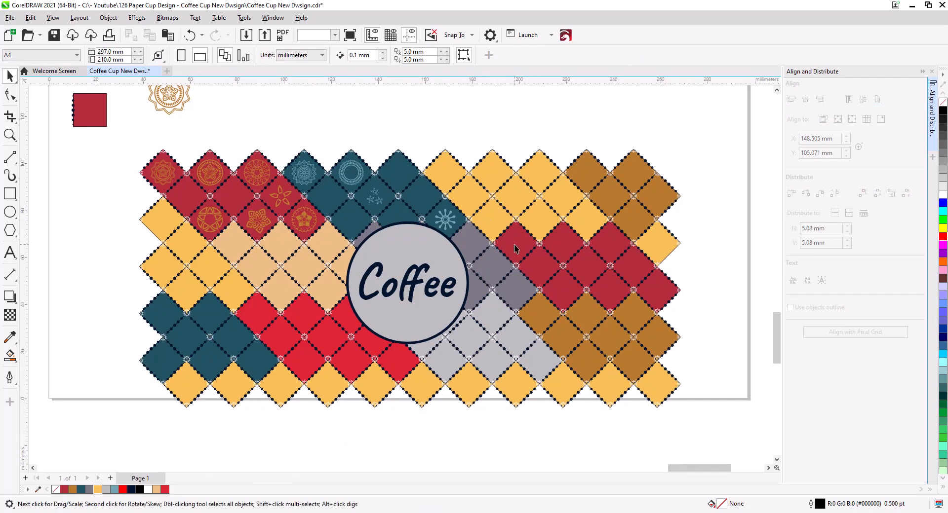
pyautogui.click(540, 315)
pyautogui.keyDown('shift'); pyautogui.click(562, 335); pyautogui.keyUp('shift')
pyautogui.keyDown('shift'); pyautogui.click(586, 361); pyautogui.keyUp('shift')
pyautogui.keyDown('shift'); pyautogui.click(587, 315); pyautogui.keyUp('shift')
pyautogui.keyDown('shift'); pyautogui.click(610, 337); pyautogui.keyUp('shift')
pyautogui.keyDown('shift'); pyautogui.click(633, 318); pyautogui.keyUp('shift')
pyautogui.keyDown('shift'); pyautogui.click(657, 338); pyautogui.keyUp('shift')
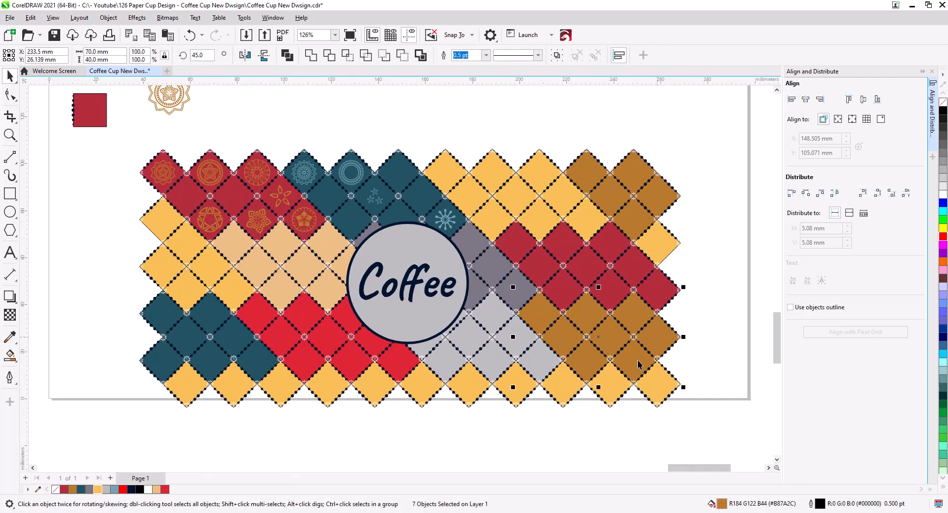
pyautogui.click(114, 490)
pyautogui.click(470, 447)
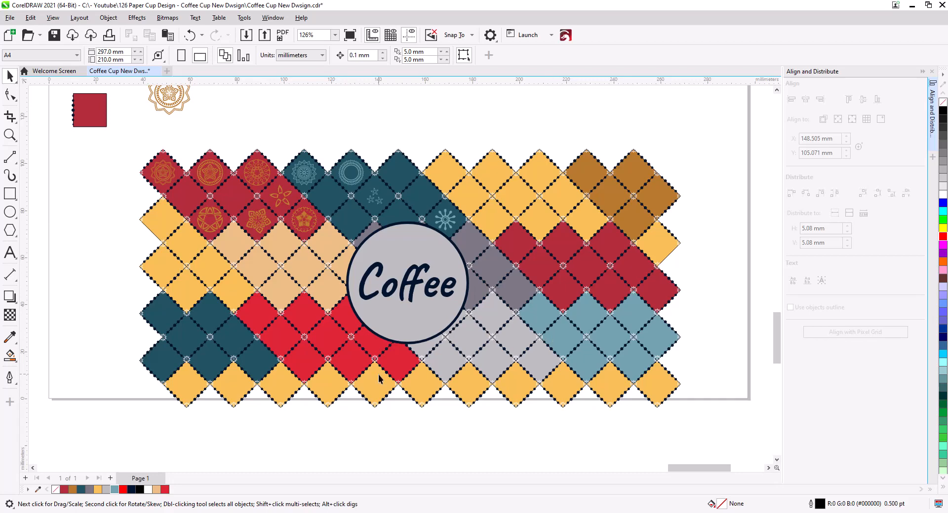
# Fill the block of yellow diamonds along the pattern's left edge with light blue #71A2AD
pyautogui.click(230, 292)
pyautogui.keyDown('shift'); pyautogui.click(210, 268); pyautogui.keyUp('shift')
pyautogui.keyDown('shift'); pyautogui.click(186, 245); pyautogui.keyUp('shift')
pyautogui.keyDown('shift'); pyautogui.click(164, 222); pyautogui.keyUp('shift')
pyautogui.keyDown('shift'); pyautogui.click(165, 256); pyautogui.keyUp('shift')
pyautogui.keyDown('shift'); pyautogui.click(184, 296); pyautogui.keyUp('shift')
pyautogui.click(114, 489)
pyautogui.click(385, 465)
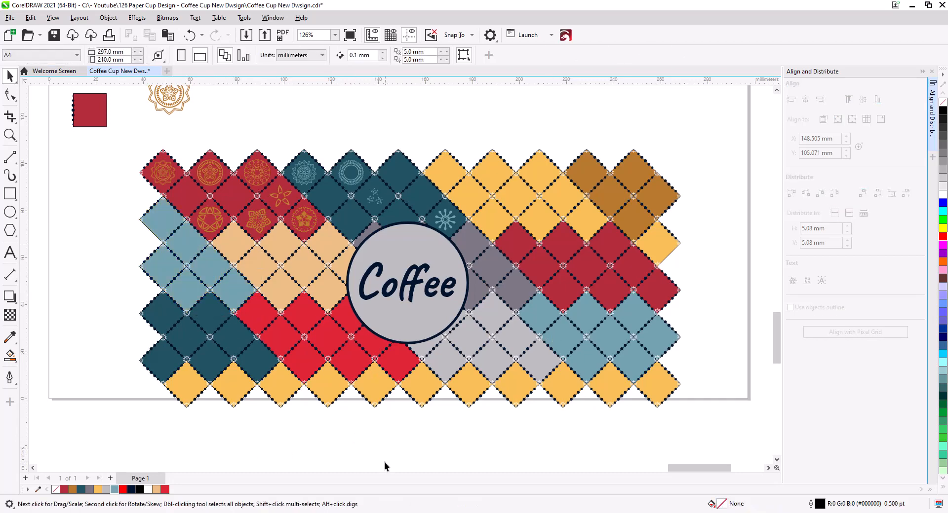
# Fill the nine yellow diamonds of the upper block beside the dark teal one with light blue #71A2AD
pyautogui.click(584, 221)
pyautogui.keyDown('shift'); pyautogui.click(562, 197); pyautogui.keyUp('shift')
pyautogui.keyDown('shift'); pyautogui.click(539, 174); pyautogui.keyUp('shift')
pyautogui.keyDown('shift'); pyautogui.click(538, 218); pyautogui.keyUp('shift')
pyautogui.keyDown('shift'); pyautogui.click(515, 196); pyautogui.keyUp('shift')
pyautogui.keyDown('shift'); pyautogui.click(492, 174); pyautogui.keyUp('shift')
pyautogui.keyDown('shift'); pyautogui.click(489, 220); pyautogui.keyUp('shift')
pyautogui.keyDown('shift'); pyautogui.click(468, 195); pyautogui.keyUp('shift')
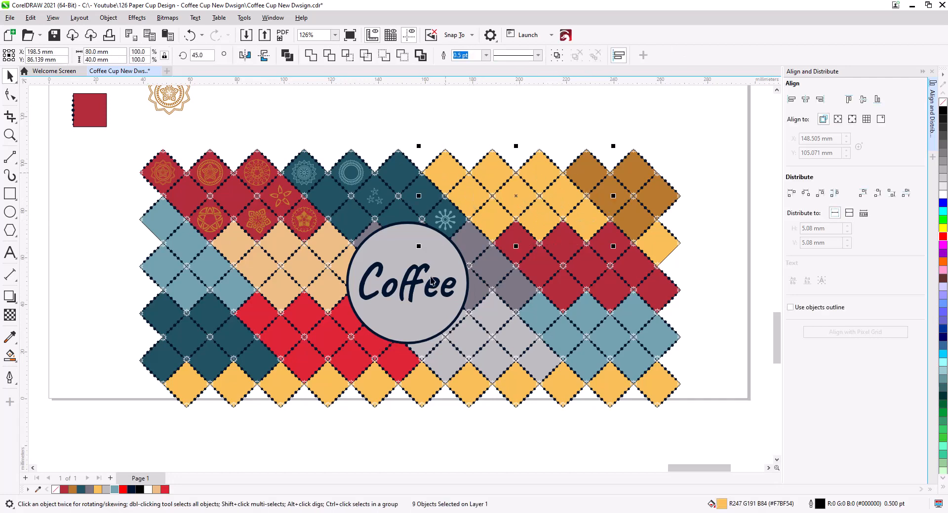
pyautogui.click(114, 490)
pyautogui.click(398, 457)
# Place a light blue copy of the red block's pentagon medallion in the dark teal block and centre it in its diamond
pyautogui.scroll(3, 422, 445)
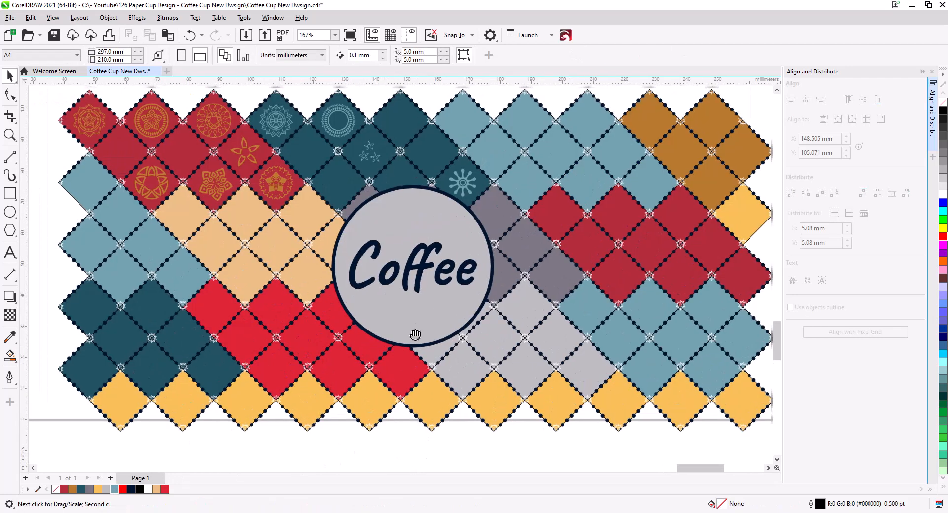
pyautogui.scroll(3, 415, 335)
pyautogui.click(547, 255)
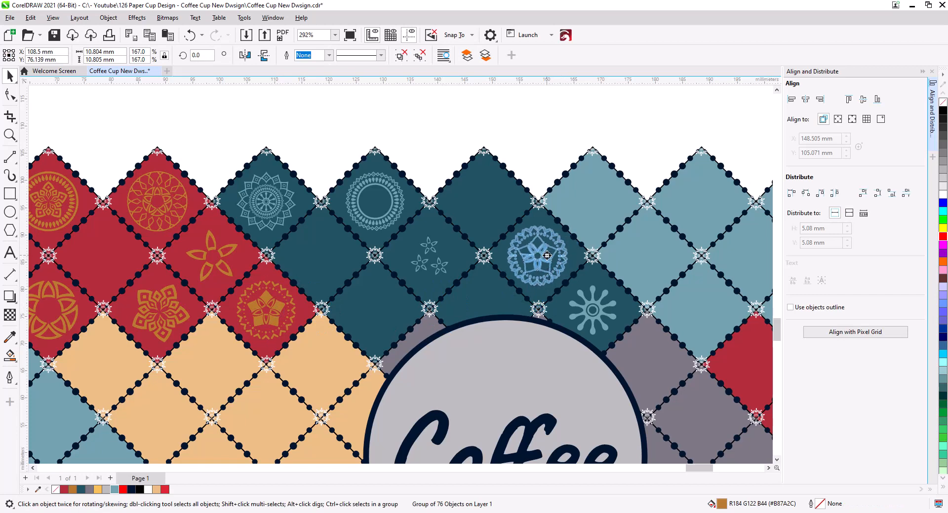
pyautogui.moveTo(547, 255); pyautogui.dragTo(547, 255)
pyautogui.click(117, 491)
pyautogui.keyDown('shift'); pyautogui.click(543, 219); pyautogui.keyUp('shift')
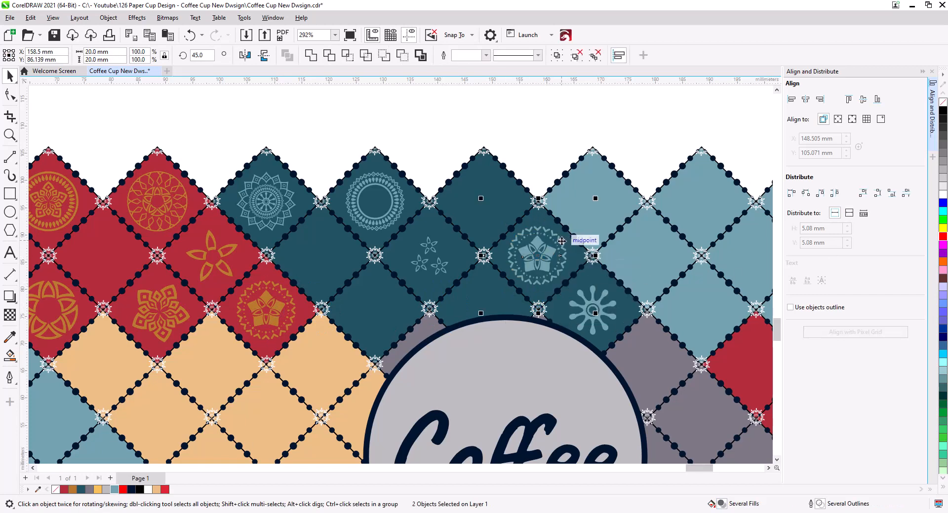
pyautogui.press('c')
pyautogui.press('e')
pyautogui.press('Escape')
# Copy the five-petal flower onto the upper light blue block, fill it navy #00142F and centre it in the middle diamond
pyautogui.moveTo(262, 352); pyautogui.dragTo(263, 269)
pyautogui.scroll(-3, 435, 306)
pyautogui.scroll(2, 263, 268)
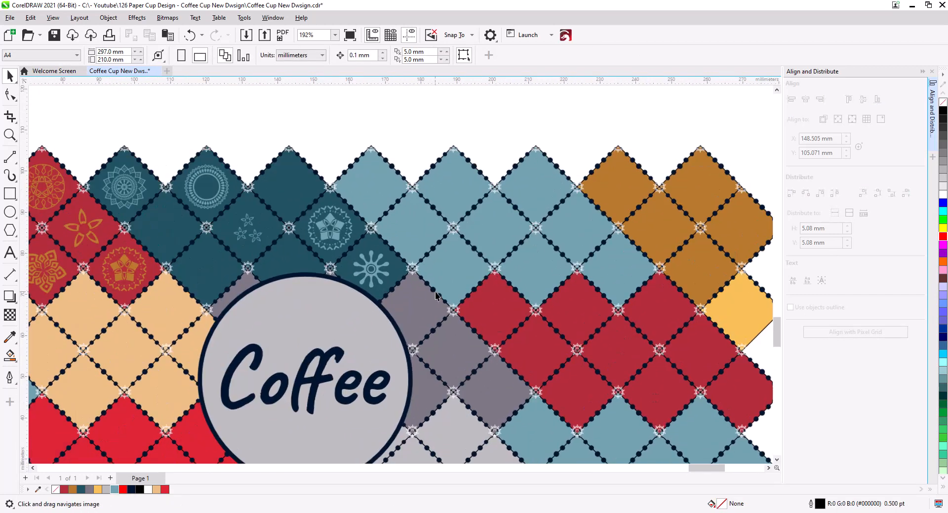
pyautogui.moveTo(120, 315); pyautogui.dragTo(267, 313)
pyautogui.moveTo(160, 255); pyautogui.dragTo(630, 254)
pyautogui.click(657, 278)
pyautogui.click(131, 489)
pyautogui.press('Escape')
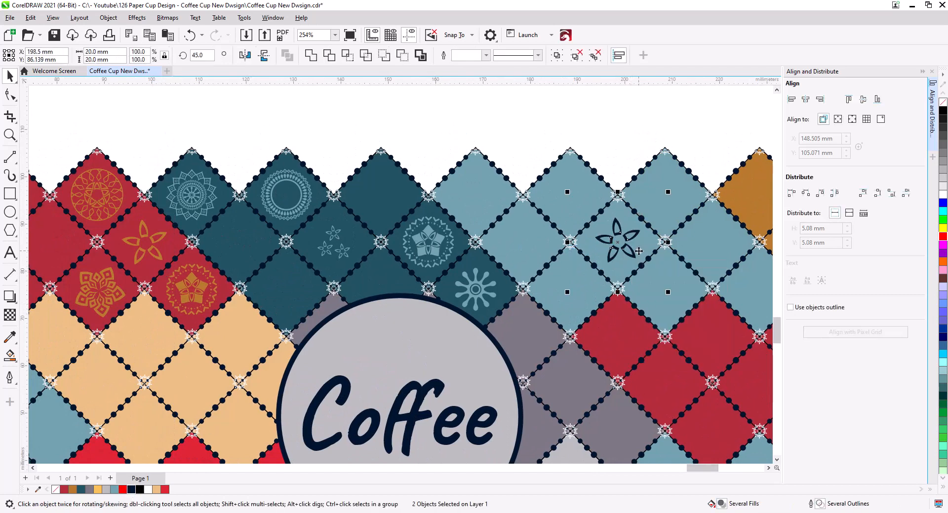
# Copy the three-small-flowers ornament to the last lower diamond of the upper light blue block, in navy and centred
pyautogui.moveTo(342, 254); pyautogui.dragTo(763, 301)
pyautogui.click(790, 326)
pyautogui.moveTo(715, 342); pyautogui.dragTo(521, 311)
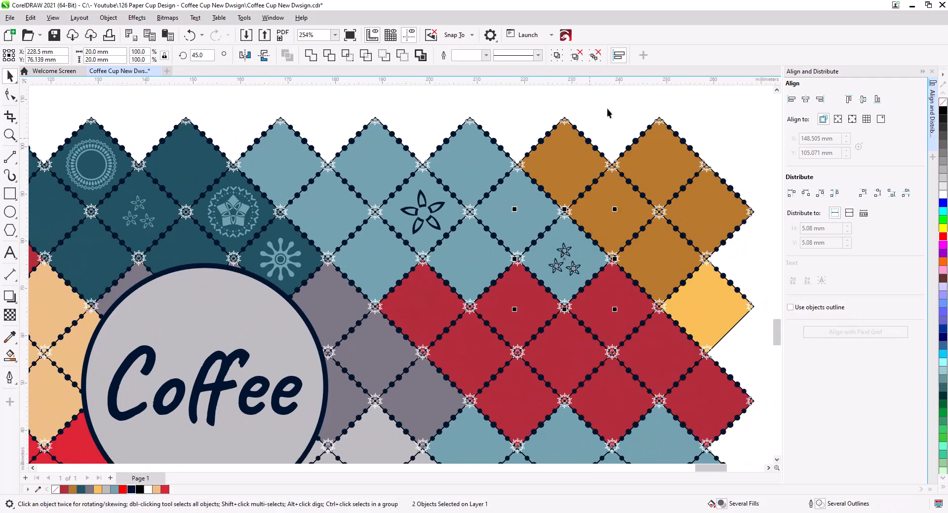
pyautogui.press('Escape')
# Place a navy #00142F copy of the pentagon medallion in the light blue diamond below the five-petal flower and centre it
pyautogui.scroll(-1, 292, 317)
pyautogui.scroll(-1, 189, 285)
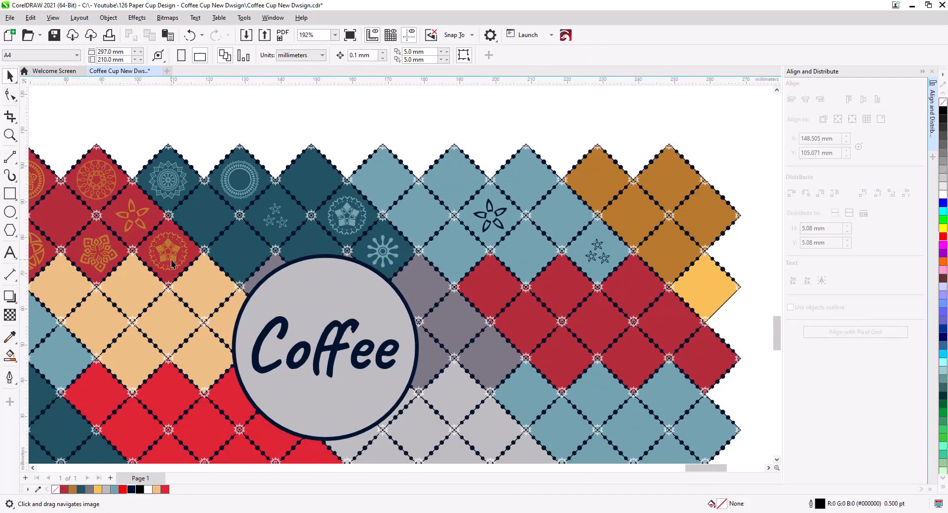
pyautogui.moveTo(171, 261); pyautogui.dragTo(530, 259)
pyautogui.rightClick(530, 259)
pyautogui.click(131, 489)
pyautogui.scroll(7, 541, 266)
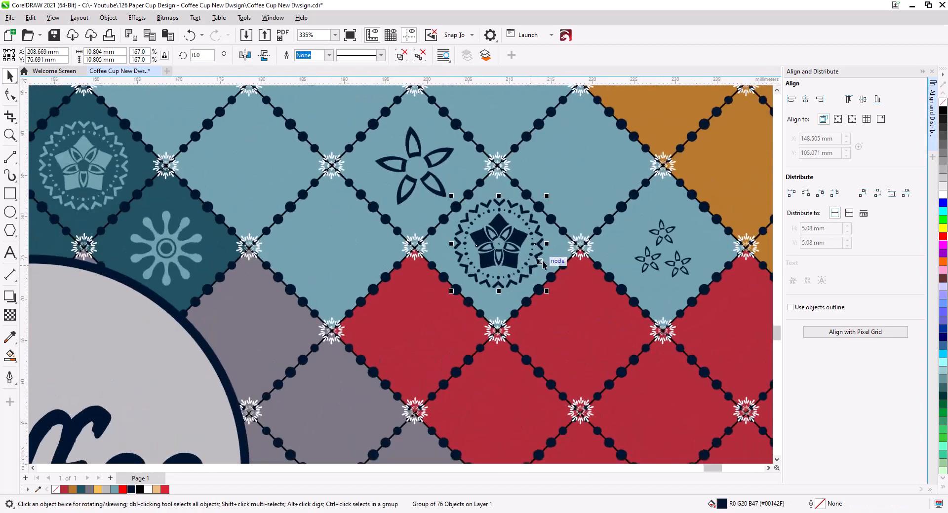
pyautogui.keyDown('shift'); pyautogui.click(489, 213); pyautogui.keyUp('shift')
pyautogui.scroll(-13, 498, 247)
pyautogui.click(650, 220)
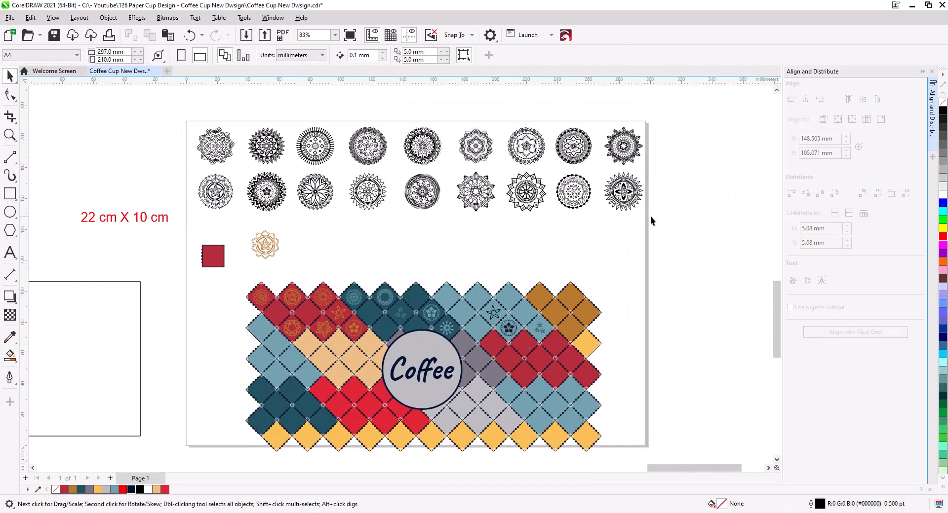
# Place a copy of the spiral-edged mandala above the light blue block and fill it navy #00142F
pyautogui.click(573, 146)
pyautogui.moveTo(572, 145); pyautogui.dragTo(519, 273)
pyautogui.click(553, 297)
pyautogui.scroll(5, 513, 276)
pyautogui.click(131, 490)
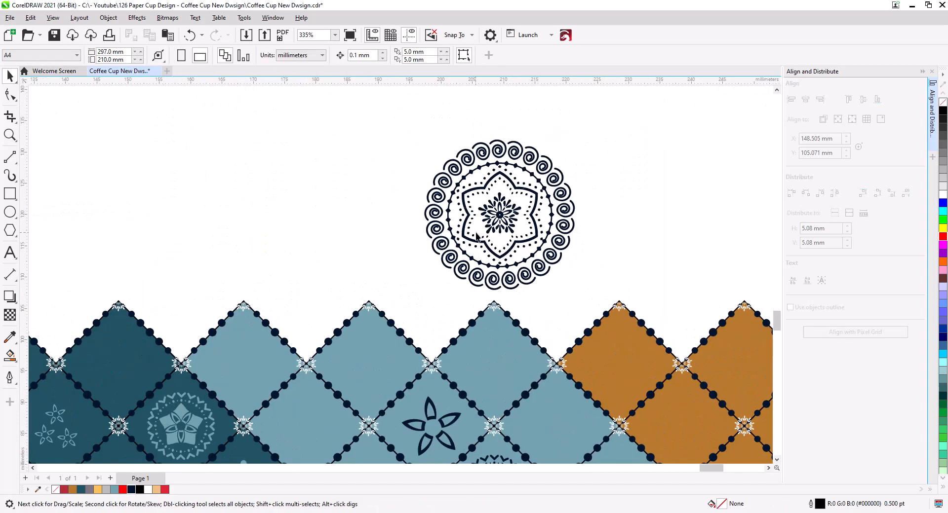
# Ungroup the navy spiral-edged mandala and place a duplicate beside it
pyautogui.moveTo(524, 223); pyautogui.dragTo(598, 205)
pyautogui.hotkey('ctrl', 'u')
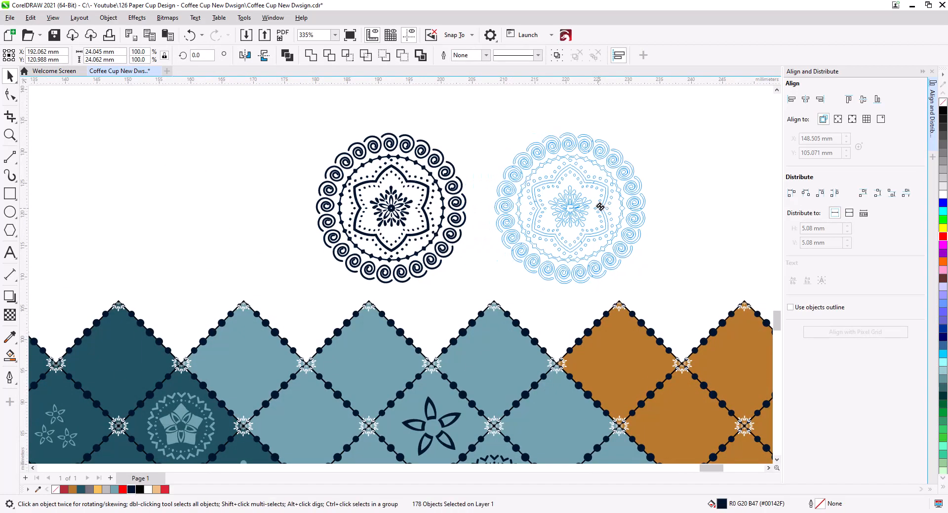
pyautogui.rightClick(597, 205)
pyautogui.click(667, 215)
# Delete the beaded ring segments and the lower dots from the first of the two spiral-edged mandalas
pyautogui.scroll(1, 398, 240)
pyautogui.click(420, 278)
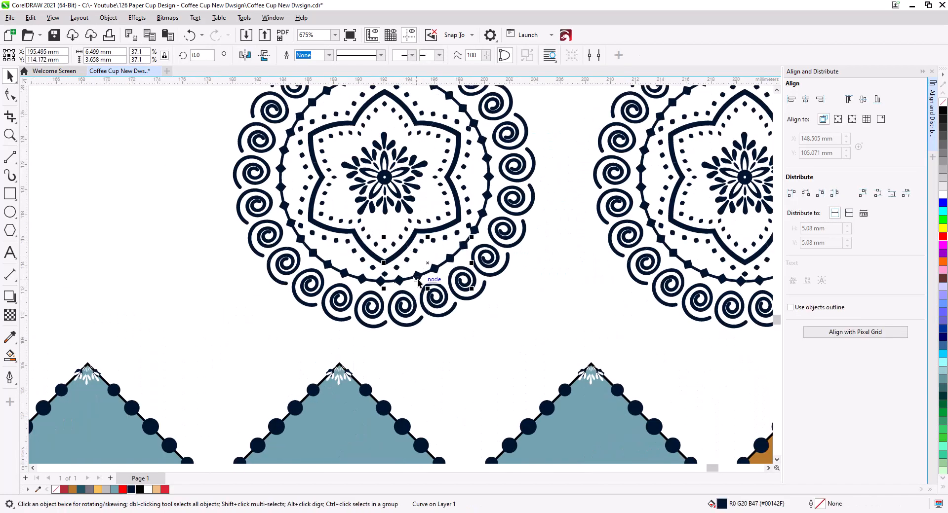
pyautogui.press('Delete')
pyautogui.click(333, 269)
pyautogui.press('Delete')
pyautogui.click(285, 205)
pyautogui.press('Delete')
pyautogui.click(291, 133)
pyautogui.press('Delete')
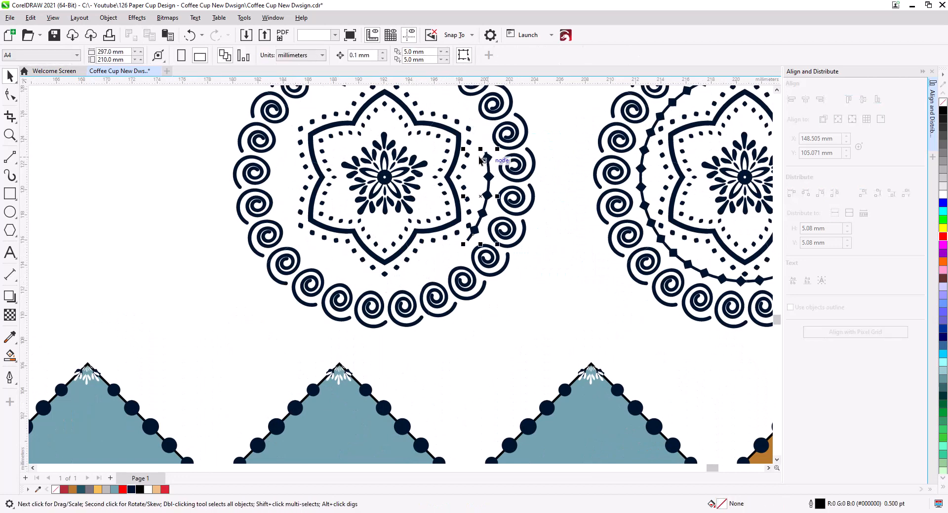
pyautogui.click(469, 231)
pyautogui.press('Delete')
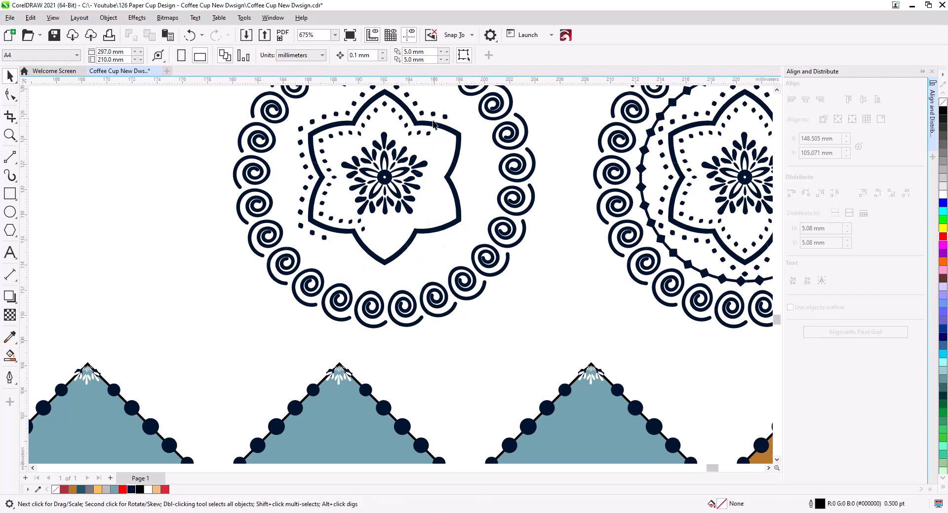
# Delete the remaining dots around the six-petal outline of the first spiral-edged mandala
pyautogui.scroll(2, 433, 124)
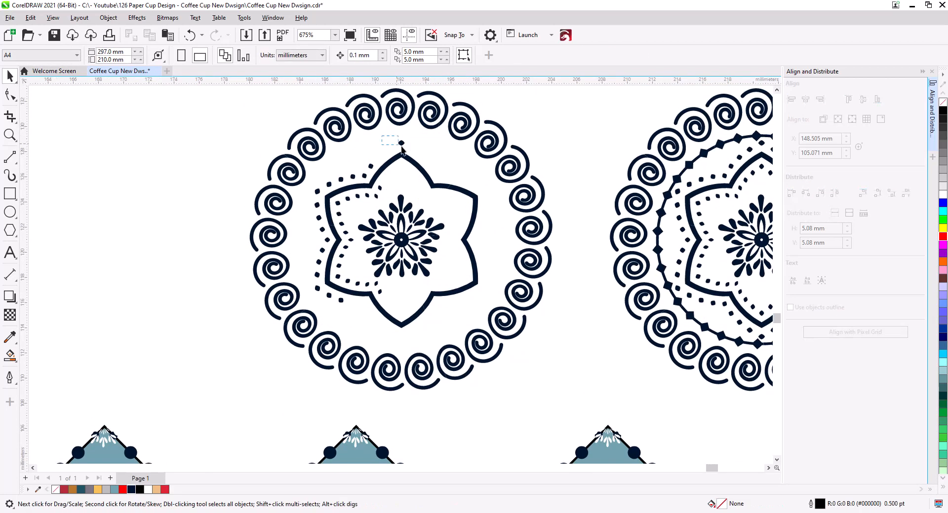
pyautogui.press('Delete')
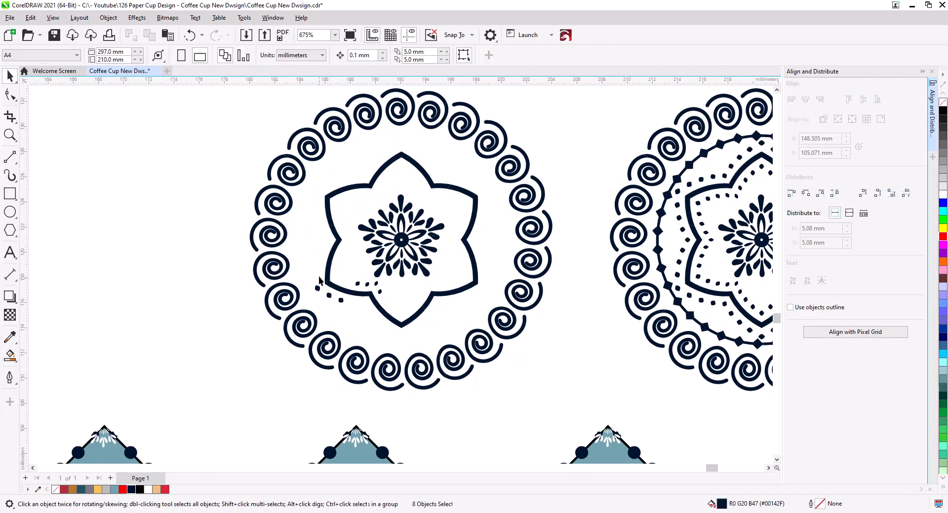
pyautogui.scroll(-2, 374, 295)
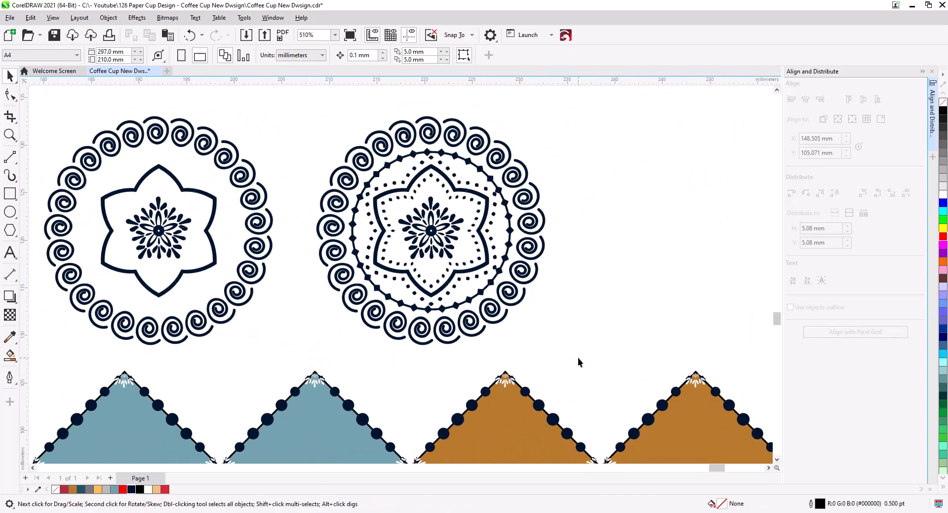
# Place another duplicate of the complete spiral-edged mandala beside the existing pair
pyautogui.moveTo(578, 364); pyautogui.dragTo(311, 111)
pyautogui.moveTo(375, 149); pyautogui.dragTo(634, 149)
pyautogui.hscroll(5, 579, 208)
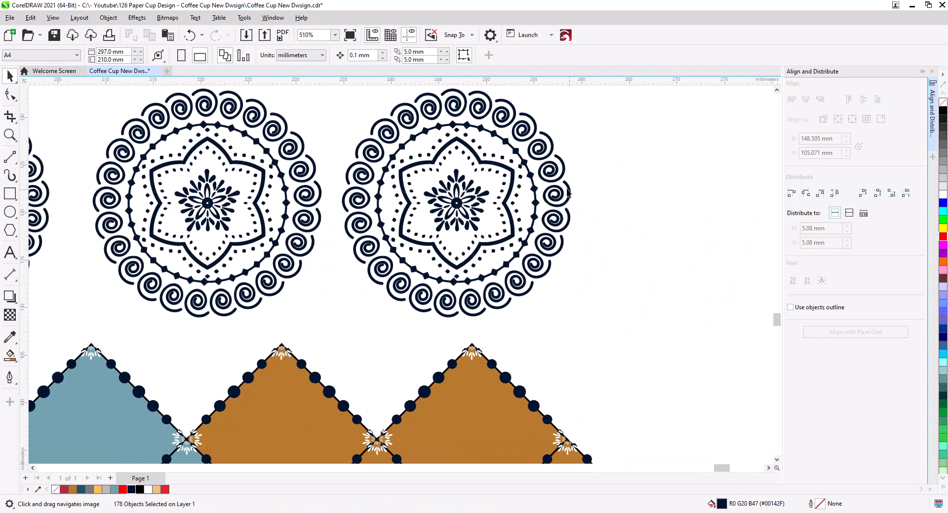
# Delete the outer spirals along the sides and lower edge of the new mandala duplicate, leaving those at its top
pyautogui.press('Delete')
pyautogui.click(517, 281)
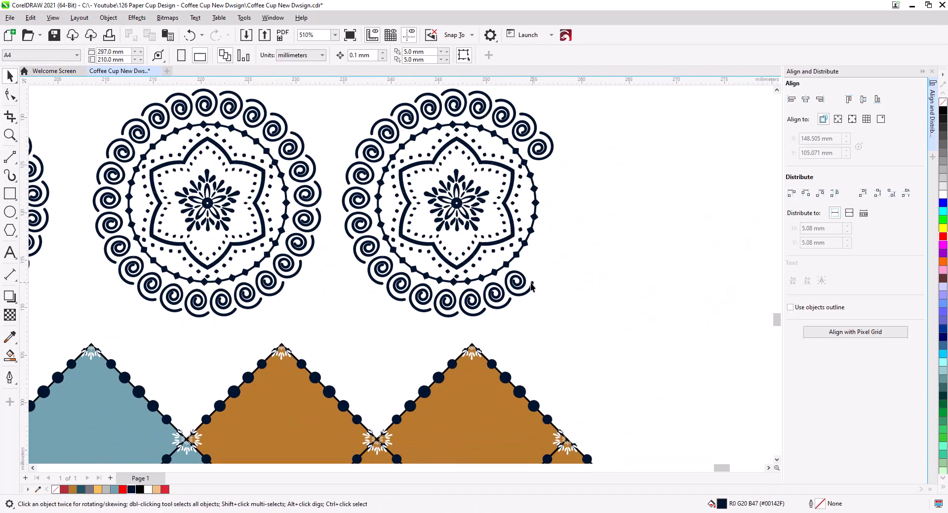
pyautogui.press('Delete')
pyautogui.click(471, 300)
pyautogui.press('Delete')
pyautogui.click(447, 300)
pyautogui.press('Delete')
pyautogui.click(423, 297)
pyautogui.press('Delete')
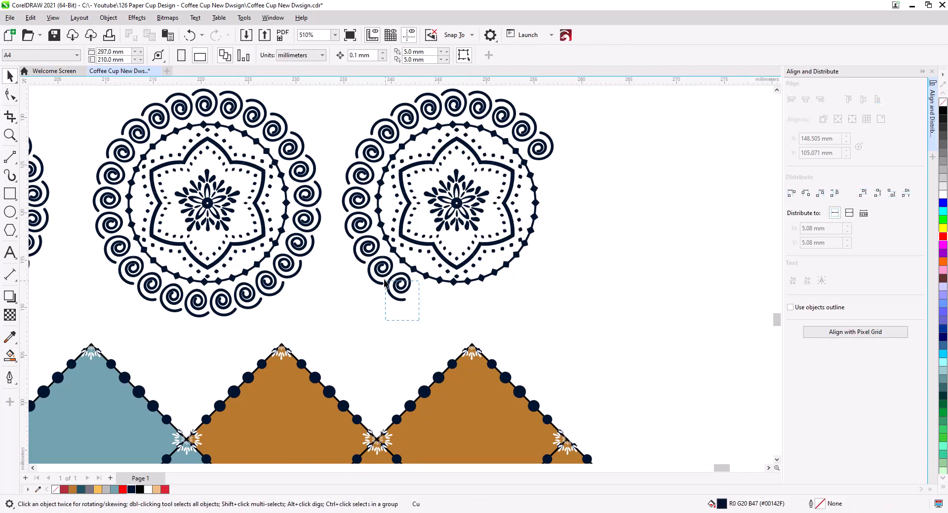
pyautogui.click(390, 276)
pyautogui.press('Delete')
pyautogui.click(361, 234)
pyautogui.press('Delete')
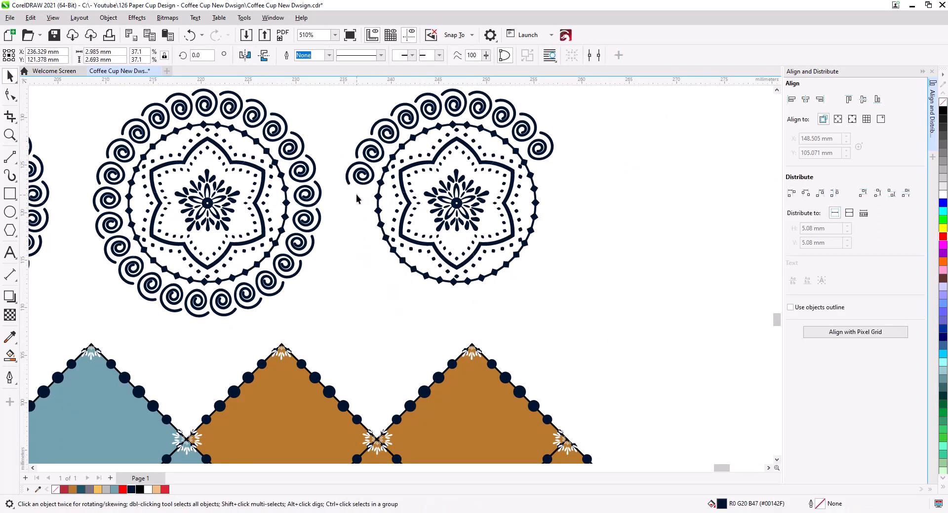
pyautogui.click(356, 200)
pyautogui.press('Delete')
pyautogui.click(362, 174)
pyautogui.press('Delete')
pyautogui.click(388, 133)
pyautogui.press('Delete')
pyautogui.click(361, 151)
pyautogui.press('Delete')
pyautogui.scroll(3, 420, 131)
pyautogui.hscroll(3, 420, 131)
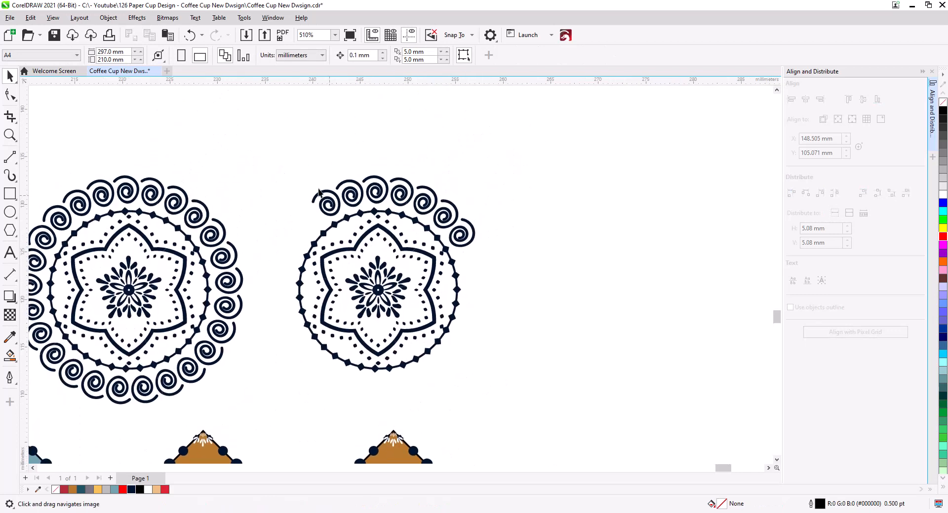
pyautogui.click(320, 196)
pyautogui.press('Delete')
# Set one spiral aside next to the mandala and delete the remaining spirals from its edge
pyautogui.moveTo(379, 196); pyautogui.dragTo(572, 229)
pyautogui.moveTo(376, 159); pyautogui.dragTo(437, 216)
pyautogui.press('Delete')
pyautogui.click(453, 226)
pyautogui.press('Delete')
# Enlarge the separated spiral to about 11.1 x 12.0 mm and position it beside the mandala
pyautogui.click(572, 228)
pyautogui.moveTo(589, 243); pyautogui.dragTo(673, 332)
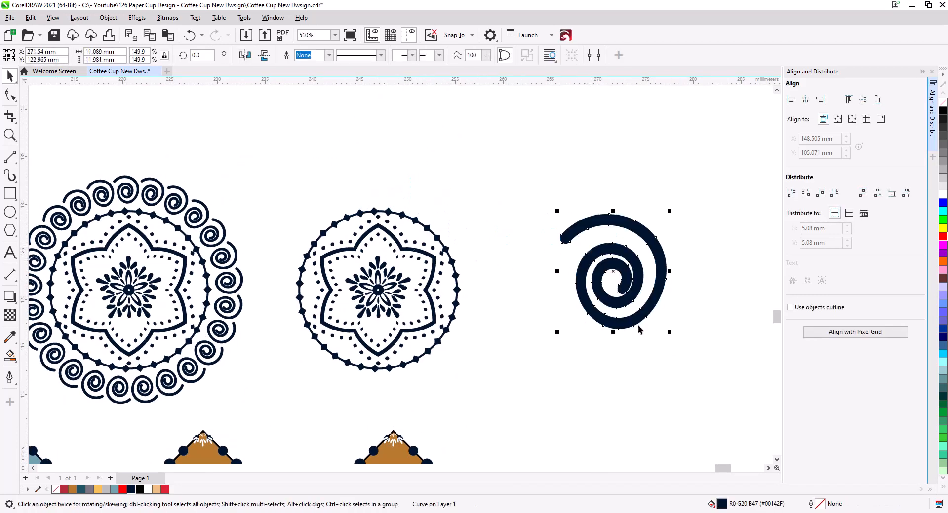
pyautogui.moveTo(614, 272); pyautogui.dragTo(563, 300)
pyautogui.click(464, 357)
# Duplicate the spiral-free mandala beyond the spiral and delete its beaded ring, outline and dots to isolate the centre flower
pyautogui.scroll(-2, 461, 345)
pyautogui.moveTo(312, 281); pyautogui.dragTo(668, 281)
pyautogui.hscroll(5, 531, 264)
pyautogui.moveTo(576, 344)
pyautogui.mouseDown()
pyautogui.moveTo(496, 350)
pyautogui.moveTo(444, 318)
pyautogui.moveTo(482, 306)
pyautogui.mouseUp()
pyautogui.click(481, 306)
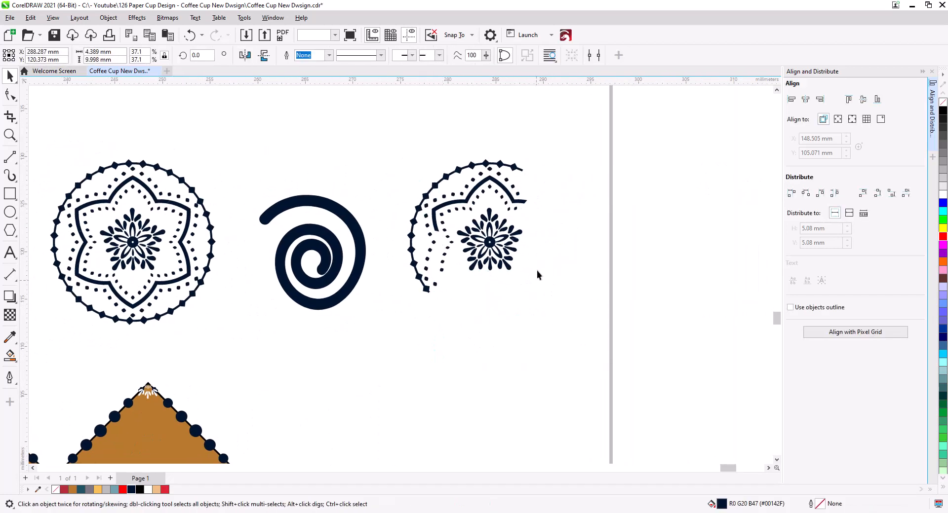
pyautogui.click(543, 214)
pyautogui.click(423, 219)
pyautogui.press('Delete')
pyautogui.moveTo(407, 193); pyautogui.dragTo(459, 264)
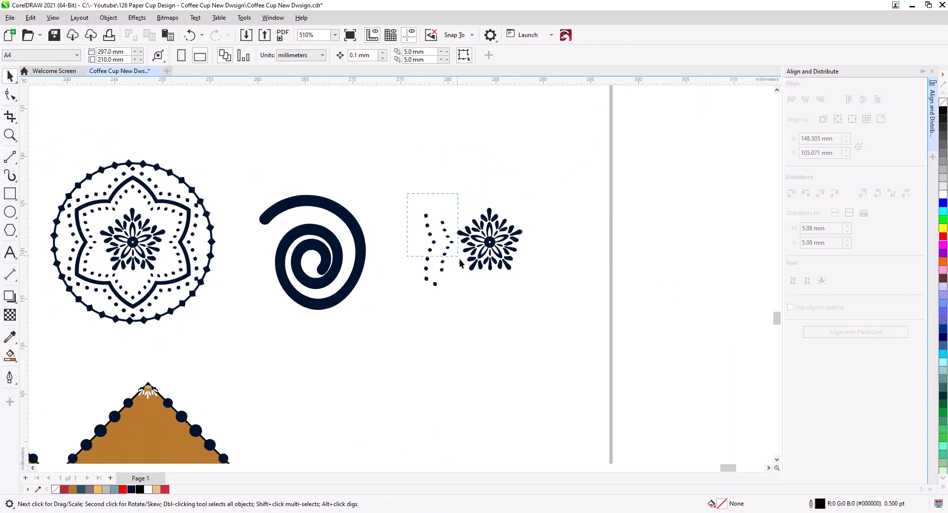
# Copy the six-petal outline of the spiral-free mandala to the free area beyond the isolated centre flower
pyautogui.click(189, 264)
pyautogui.keyDown('shift'); pyautogui.click(136, 305); pyautogui.keyUp('shift')
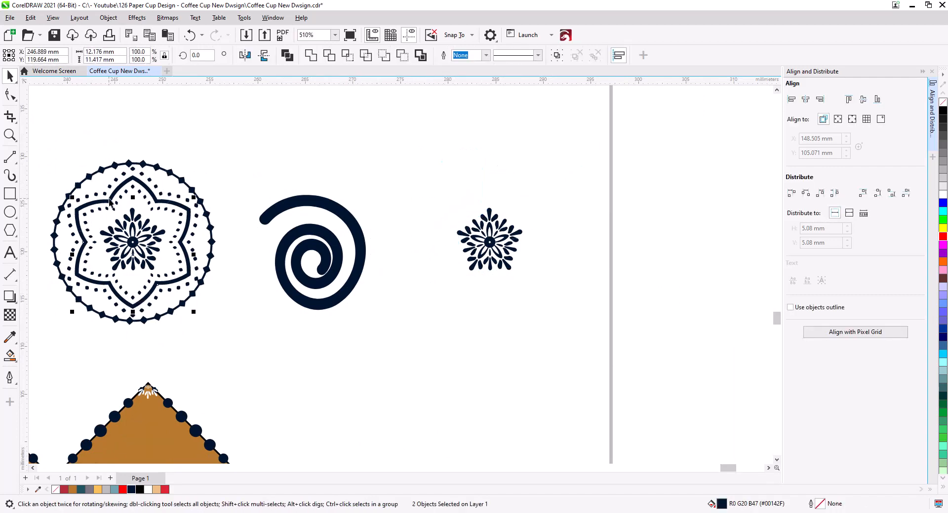
pyautogui.keyDown('shift'); pyautogui.click(108, 200); pyautogui.keyUp('shift')
pyautogui.moveTo(108, 200); pyautogui.dragTo(606, 302)
# Combine the isolated centre flower, the spiral-free mandala and the full spiral-edged mandala each into a single curve
pyautogui.moveTo(426, 170); pyautogui.dragTo(549, 302)
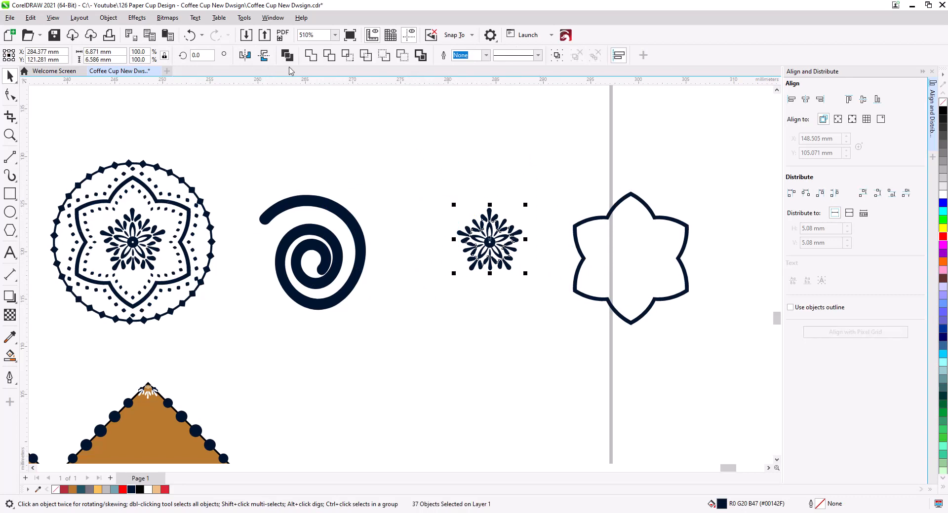
pyautogui.click(323, 271)
pyautogui.moveTo(323, 271); pyautogui.dragTo(576, 288)
pyautogui.moveTo(289, 151); pyautogui.dragTo(497, 362)
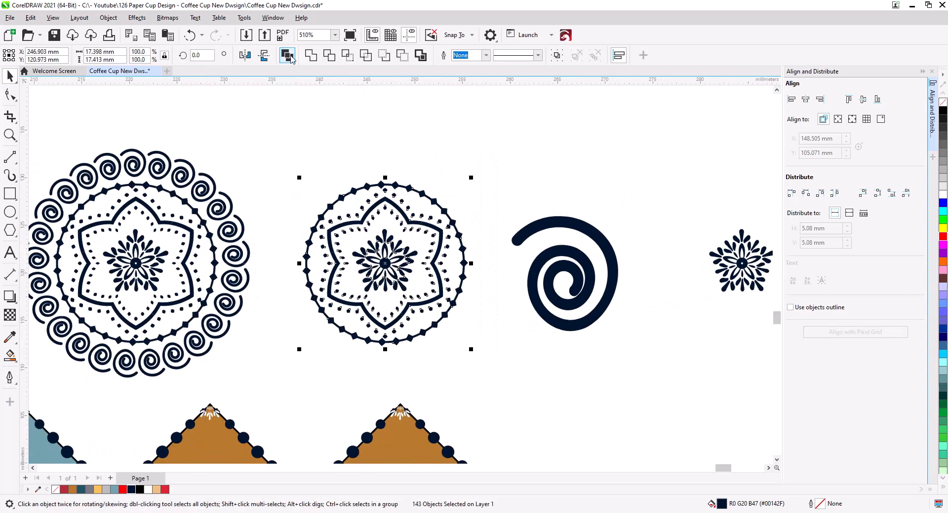
pyautogui.click(287, 55)
pyautogui.scroll(-2, 361, 274)
pyautogui.moveTo(193, 148); pyautogui.dragTo(379, 333)
pyautogui.scroll(-3, 335, 126)
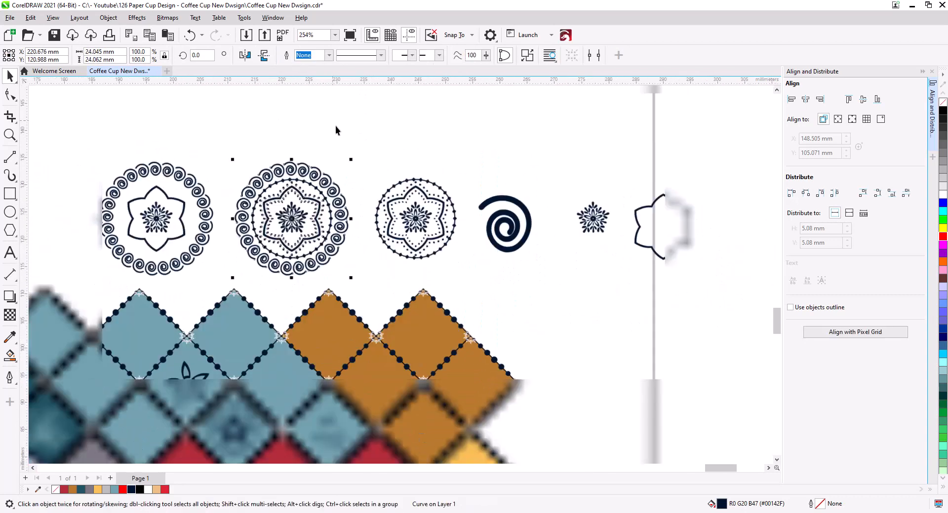
# Move the spiral into the light blue diamond after the five-petal flower and scale it to about 8.5 x 9.2 mm
pyautogui.moveTo(432, 147); pyautogui.dragTo(263, 264)
pyautogui.moveTo(286, 269); pyautogui.dragTo(281, 264)
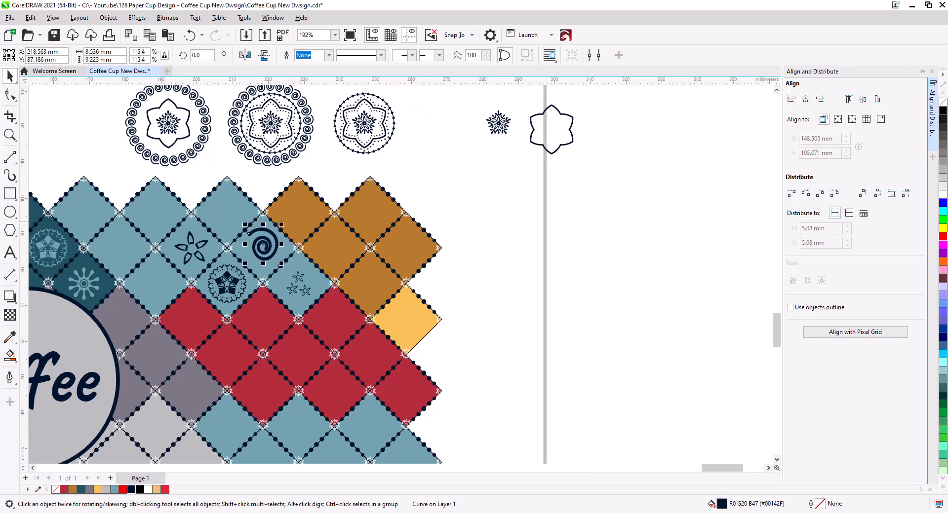
# Copy the isolated centre flower into the last top-row light blue diamond and rotate it 45 degrees
pyautogui.click(499, 127)
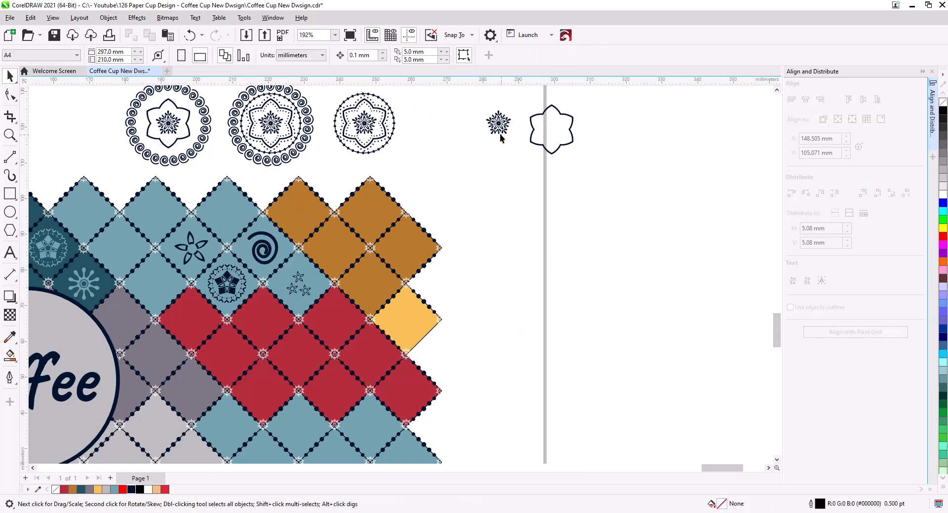
pyautogui.moveTo(499, 127); pyautogui.dragTo(228, 214)
pyautogui.click(259, 238)
pyautogui.doubleClick(199, 55)
pyautogui.write('45')
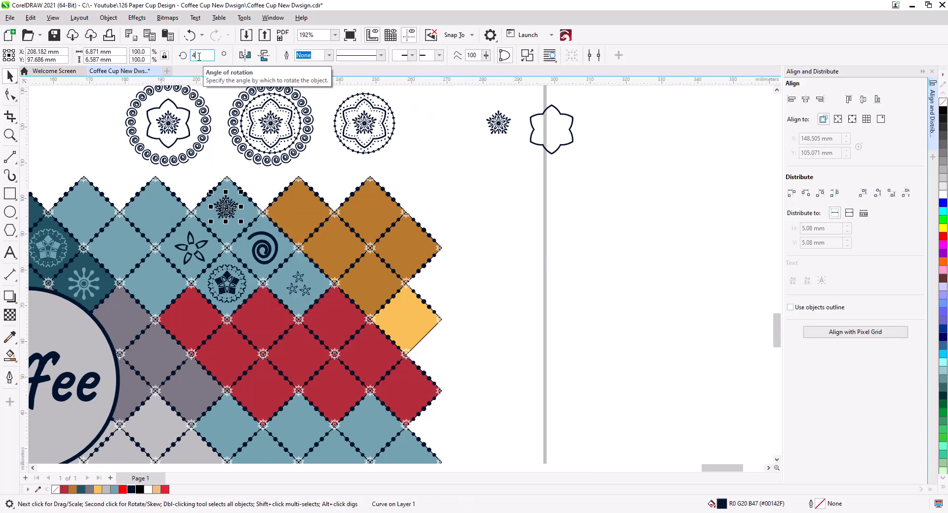
pyautogui.press('Return')
# Move the rotated flower to the light blue diamond before the five-petal flower and centre it there
pyautogui.scroll(1, 211, 254)
pyautogui.moveTo(430, 205); pyautogui.dragTo(297, 289)
pyautogui.keyDown('shift'); pyautogui.click(274, 295); pyautogui.keyUp('shift')
pyautogui.press('Escape')
pyautogui.press('F3')
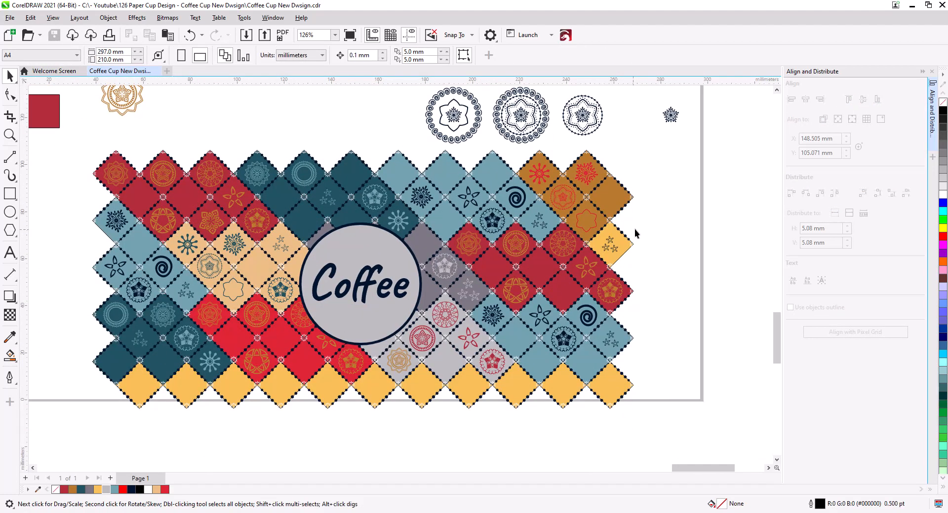
pyautogui.moveTo(605, 283); pyautogui.dragTo(607, 311)
pyautogui.scroll(6, 612, 308)
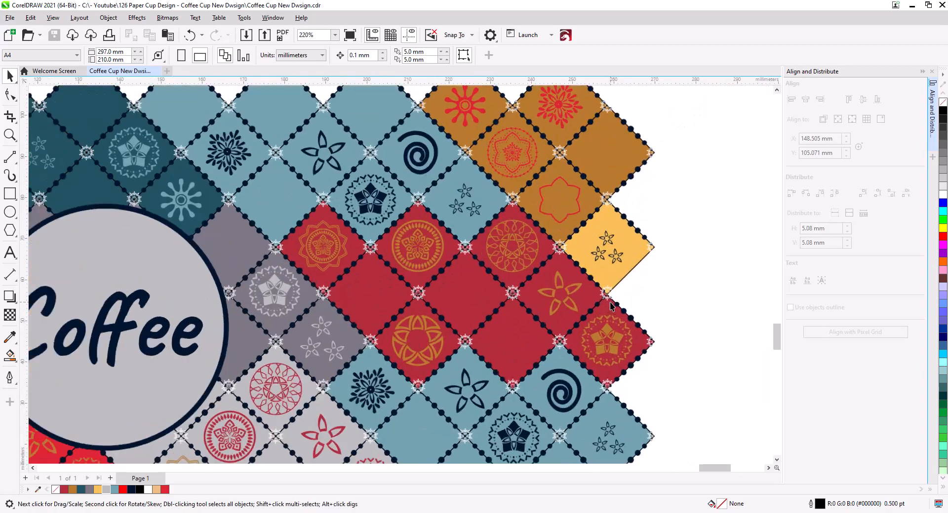
# Select the diamond pattern with its ornaments and group it, leaving the Coffee badge out of the group
pyautogui.scroll(-3, 551, 333)
pyautogui.moveTo(74, 296); pyautogui.dragTo(360, 296)
pyautogui.moveTo(213, 309); pyautogui.dragTo(298, 380)
pyautogui.scroll(2, 381, 341)
pyautogui.press('space')
pyautogui.scroll(-3, 404, 313)
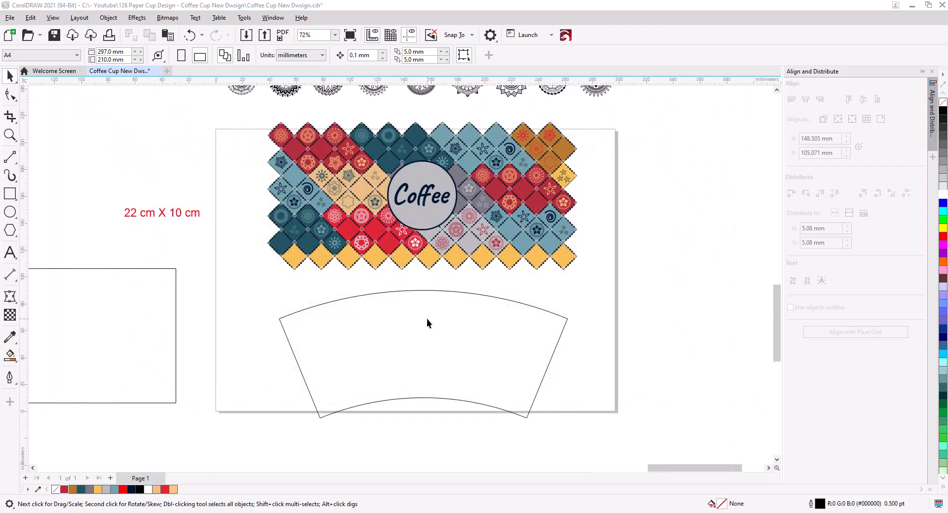
pyautogui.scroll(2, 428, 323)
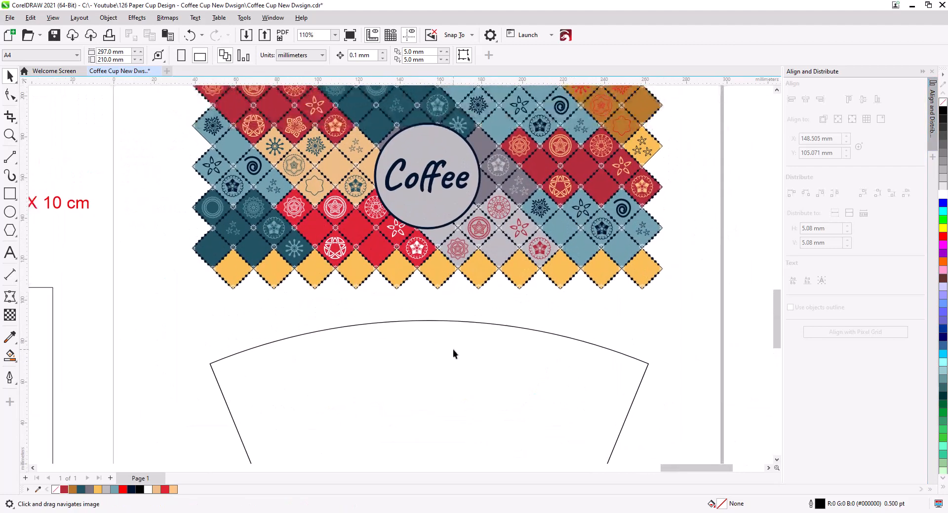
pyautogui.scroll(-1, 452, 350)
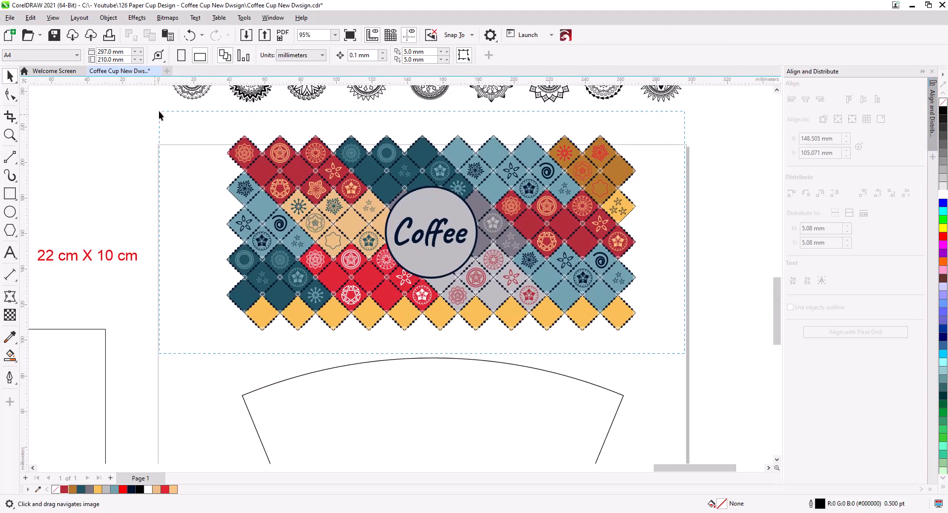
pyautogui.moveTo(159, 116); pyautogui.dragTo(160, 115)
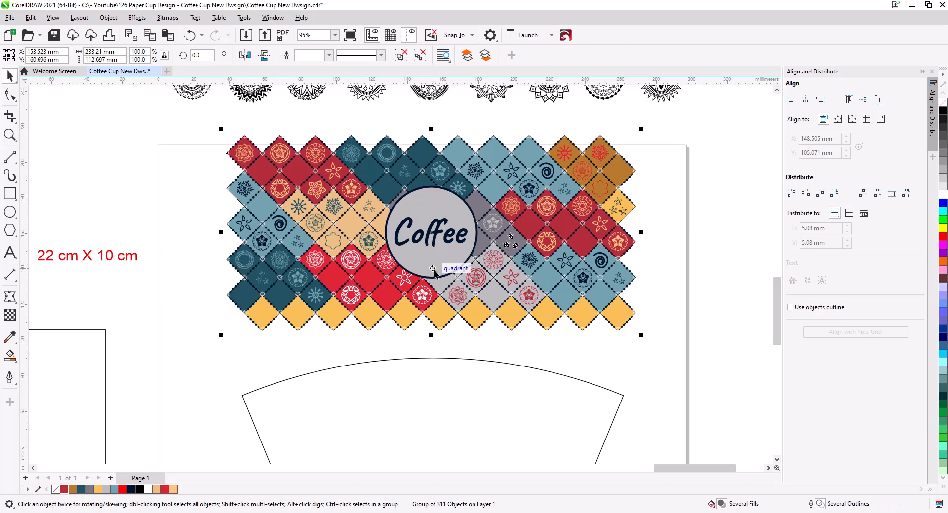
pyautogui.click(665, 286)
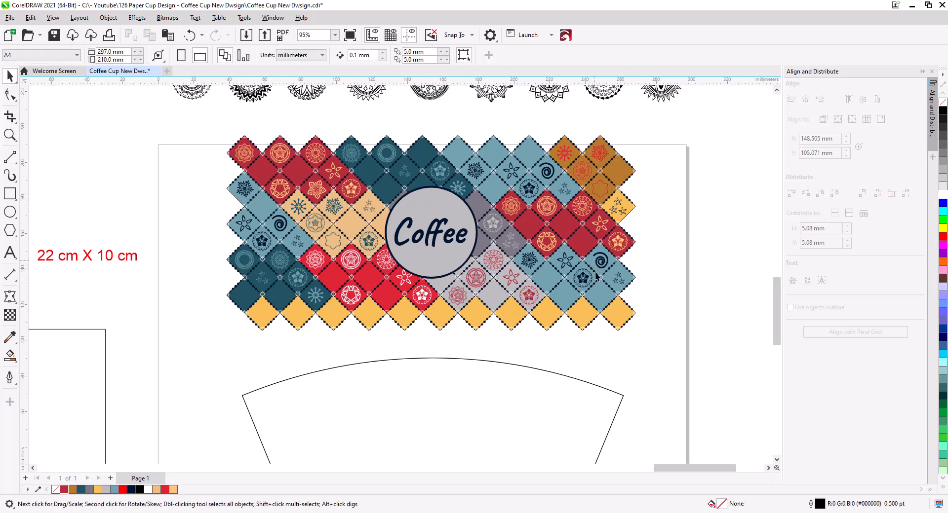
# Apply an envelope to the grouped diamond pattern, created from the curved cup wrap outline below it
pyautogui.scroll(-3, 523, 292)
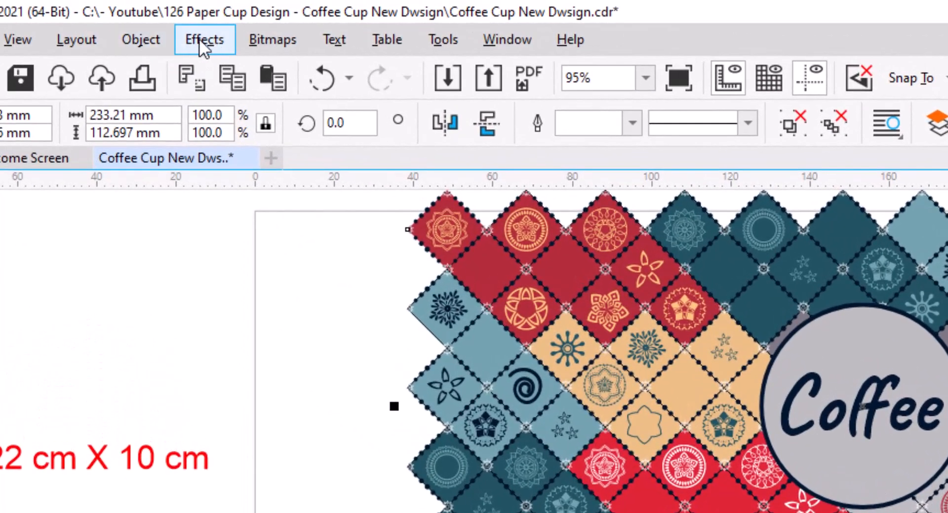
pyautogui.click(203, 44)
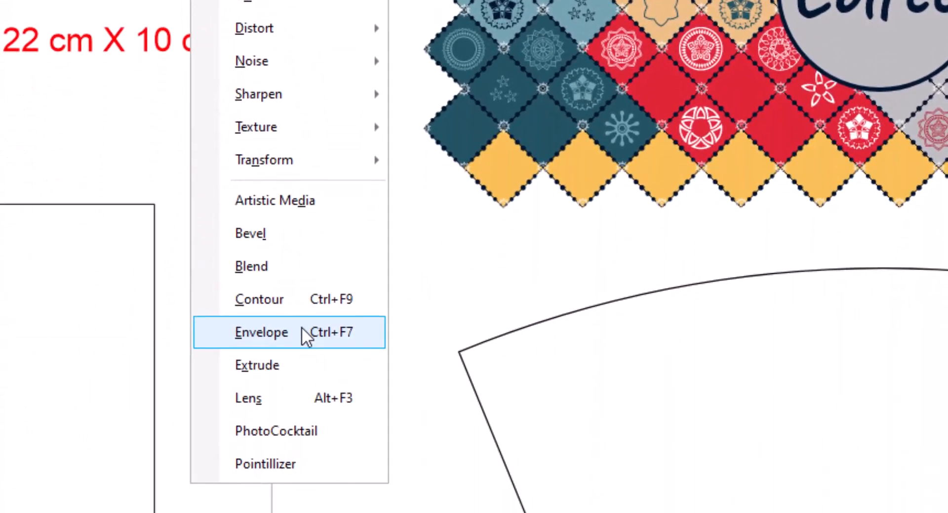
pyautogui.click(307, 332)
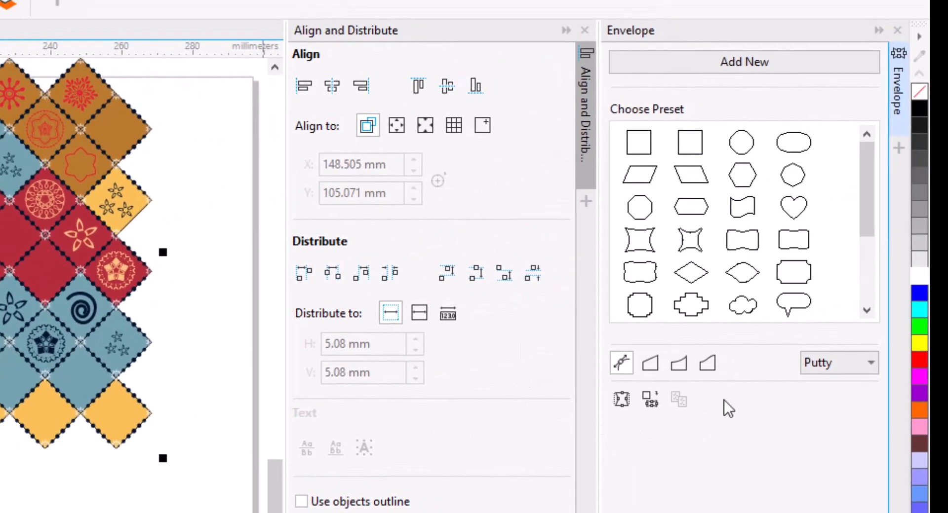
pyautogui.click(650, 399)
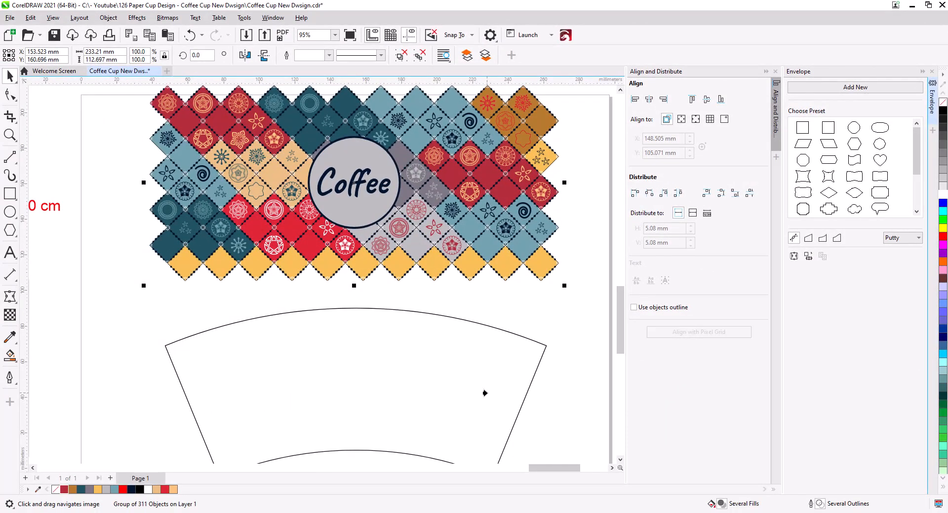
pyautogui.click(485, 393)
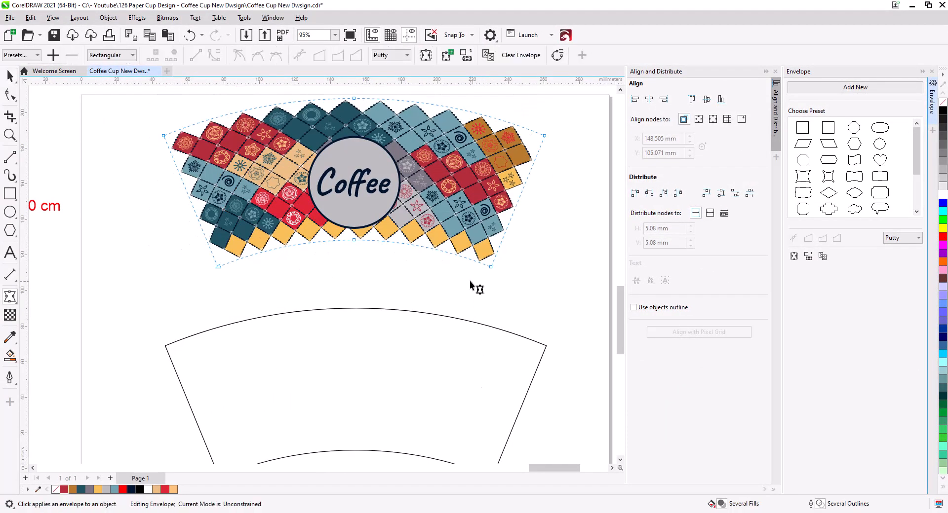
# Move the enveloped pattern onto the curved cup wrap outline and centre the two on each other horizontally and vertically
pyautogui.click(10, 78)
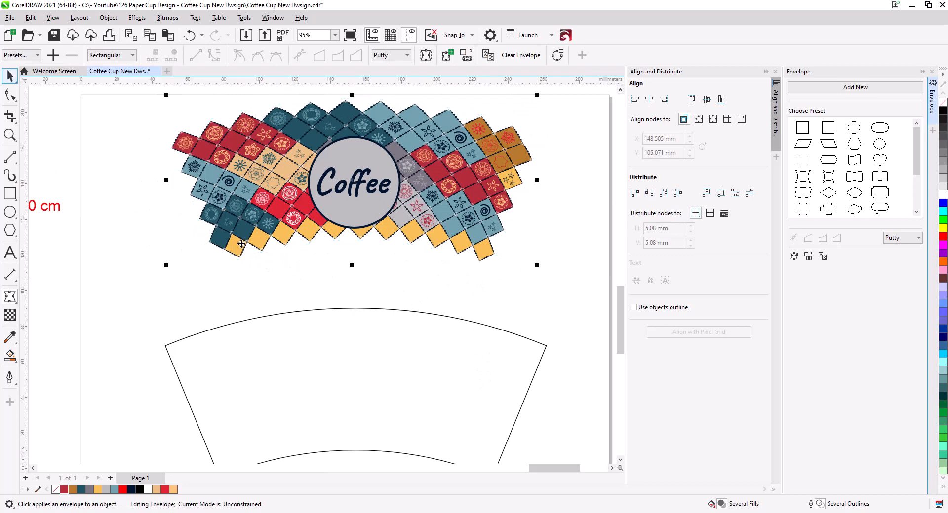
pyautogui.scroll(-1, 461, 276)
pyautogui.moveTo(482, 278); pyautogui.dragTo(496, 249)
pyautogui.moveTo(488, 212); pyautogui.dragTo(486, 373)
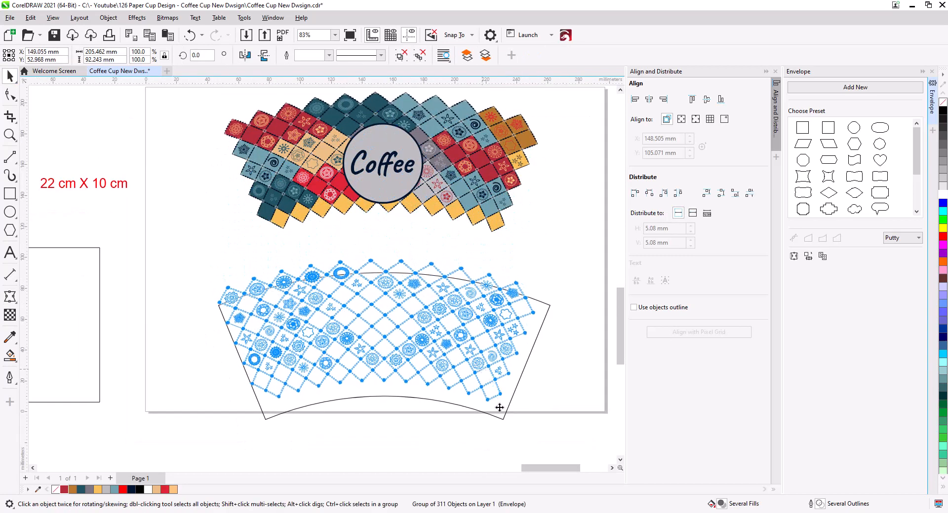
pyautogui.moveTo(499, 408); pyautogui.dragTo(499, 408)
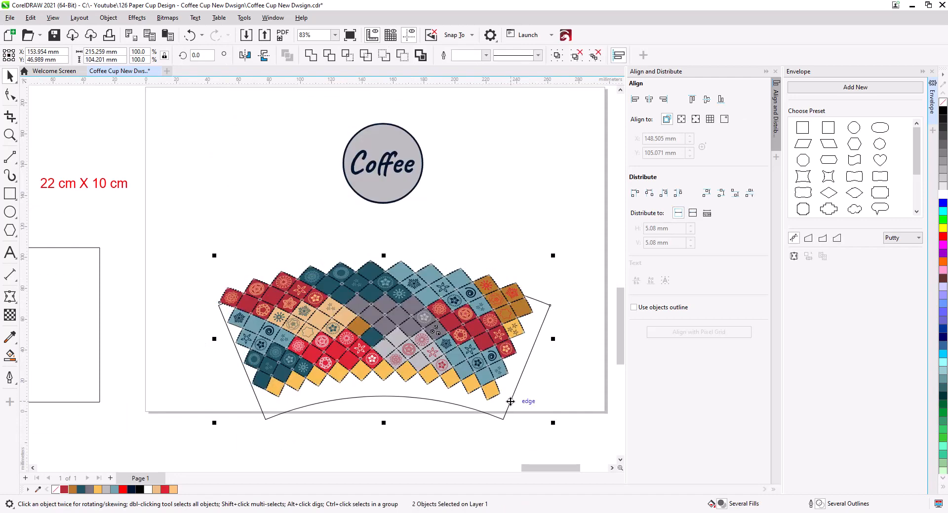
pyautogui.press('c')
pyautogui.press('e')
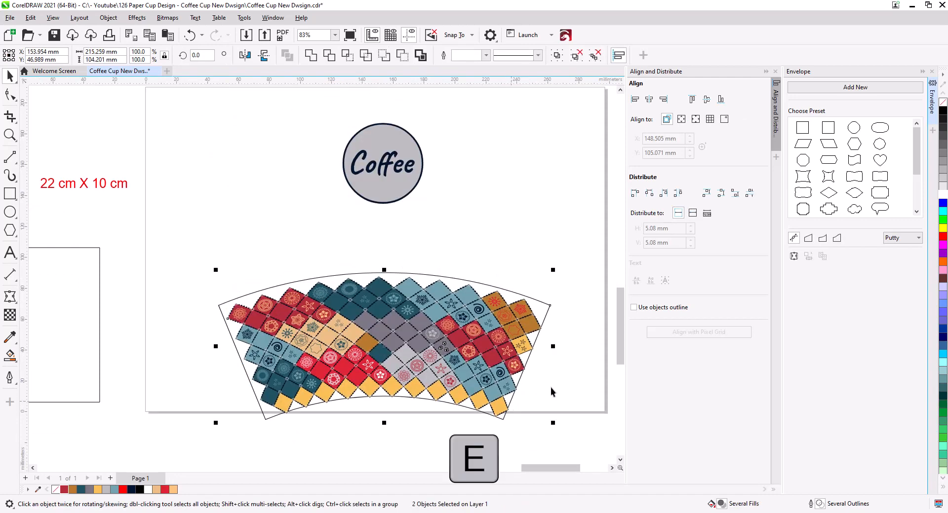
# Enlarge the enveloped pattern to about 273.7 x 122.9 mm so it covers the whole wrap outline
pyautogui.click(553, 386)
pyautogui.click(465, 344)
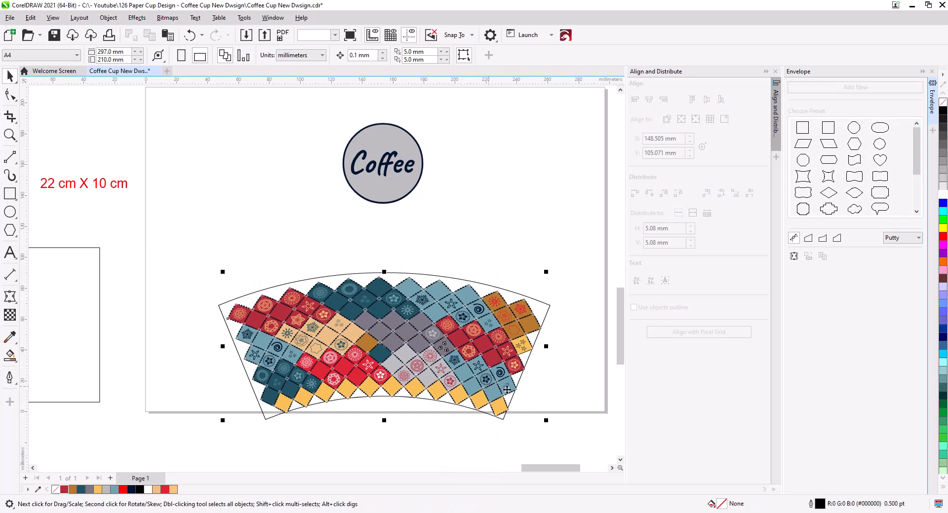
pyautogui.moveTo(554, 267); pyautogui.dragTo(573, 254)
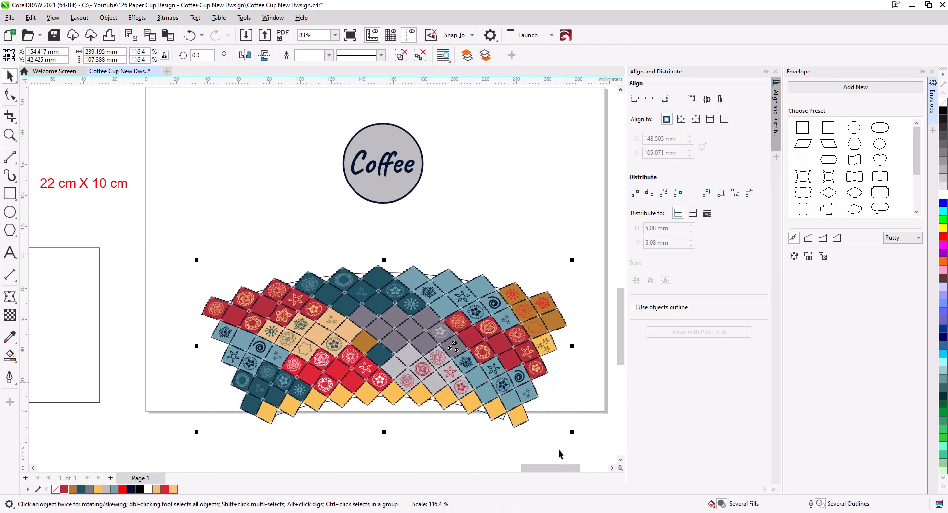
pyautogui.moveTo(576, 437); pyautogui.dragTo(591, 452)
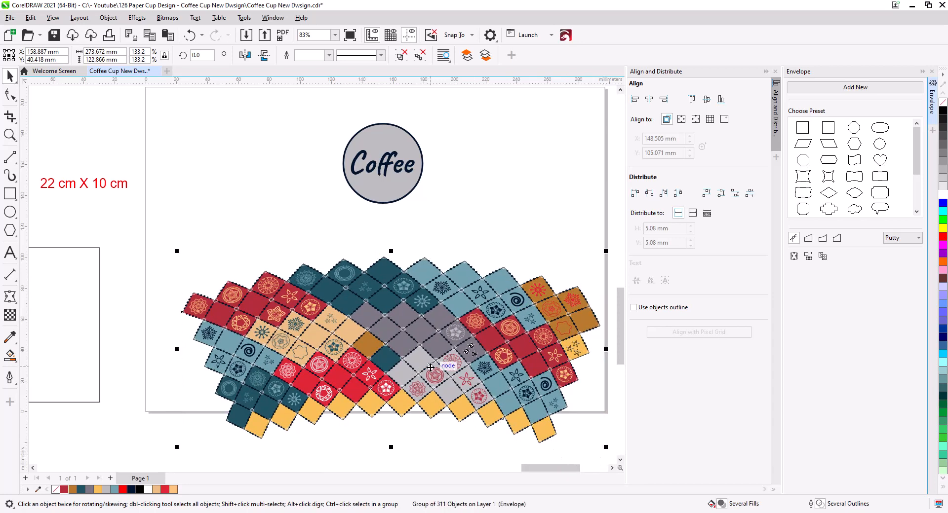
# Send the enlarged pattern to the back of the page and PowerClip it inside the curved wrap outline
pyautogui.rightClick(430, 367)
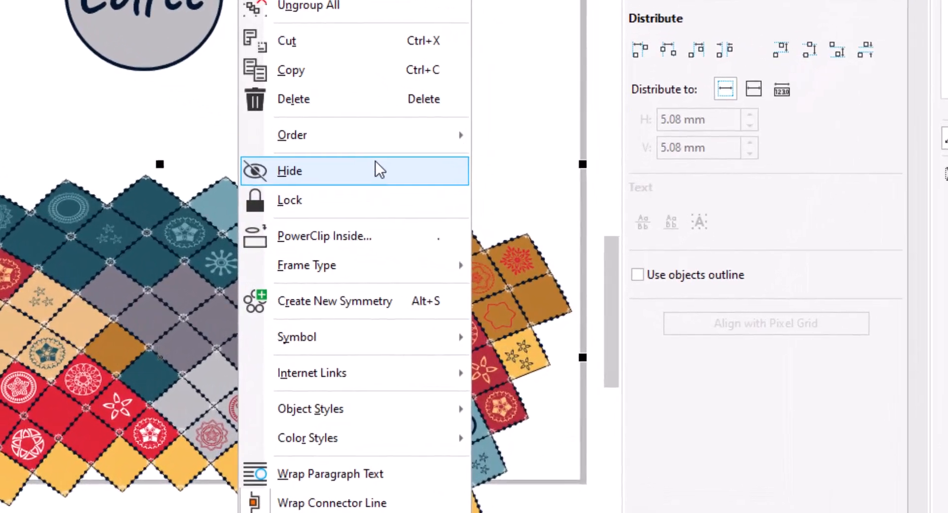
pyautogui.moveTo(393, 135)
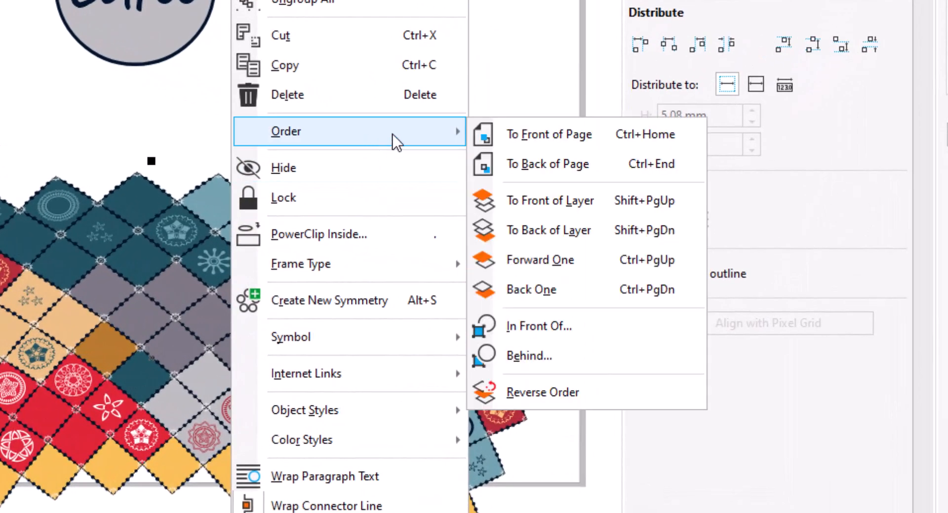
pyautogui.click(576, 169)
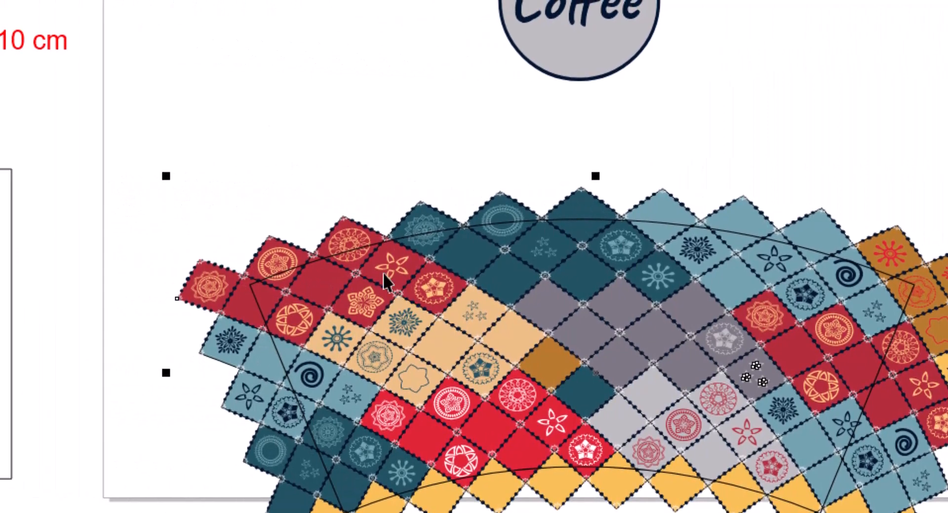
pyautogui.rightClick(349, 236)
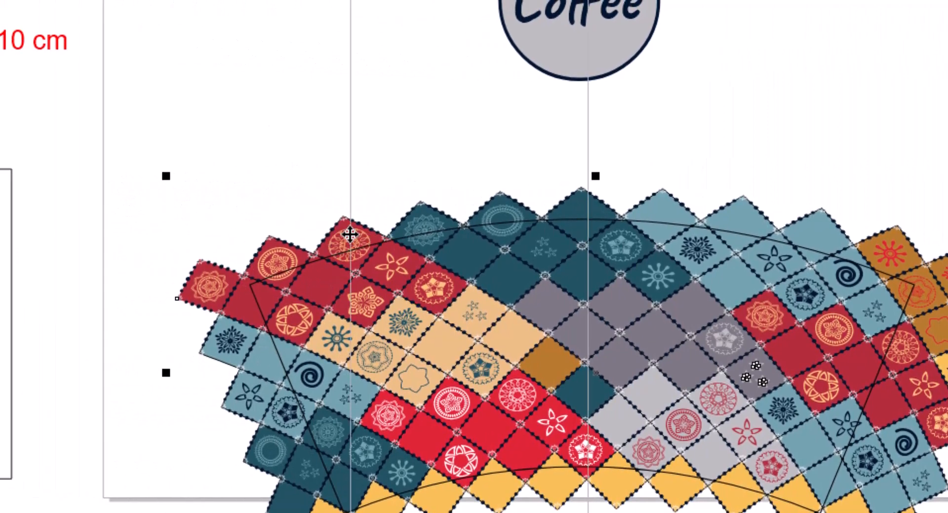
pyautogui.click(426, 252)
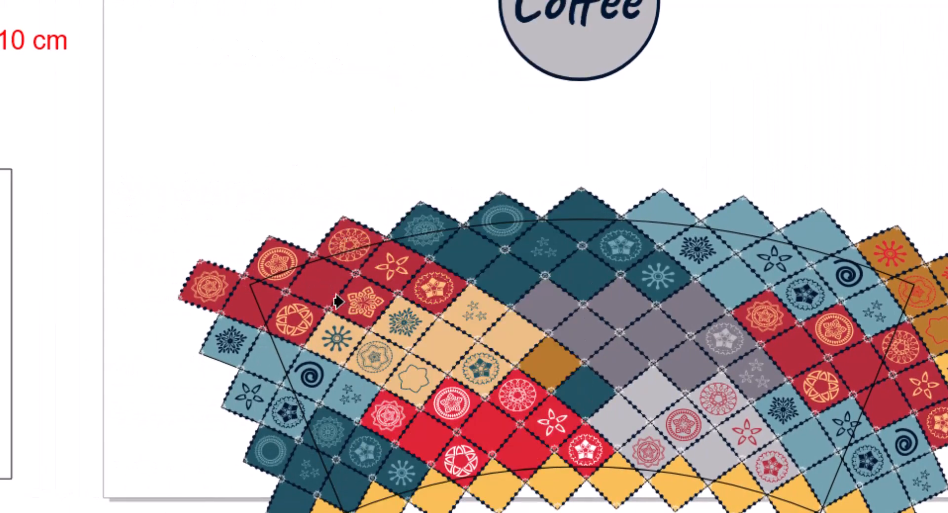
pyautogui.click(352, 318)
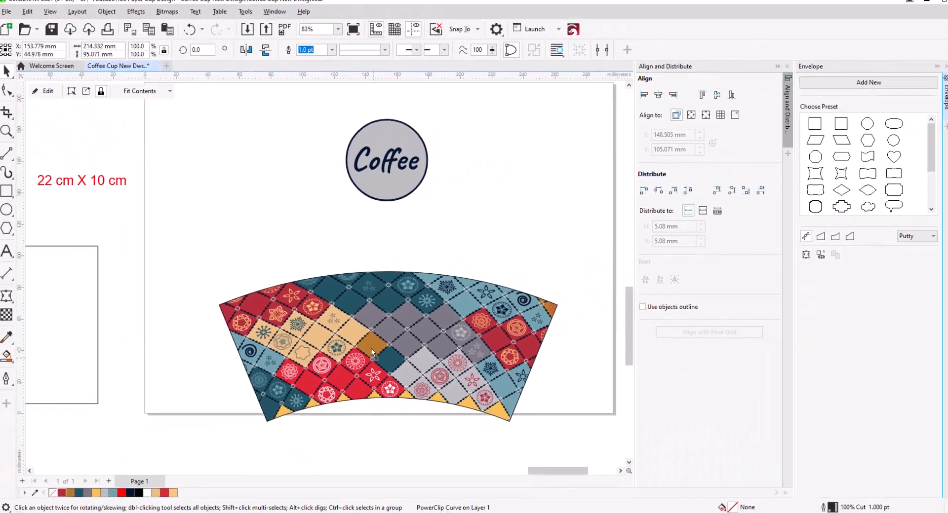
# Move the clipped wrap up on the page and centre the Coffee text and circle on it horizontally and vertically
pyautogui.click(397, 371)
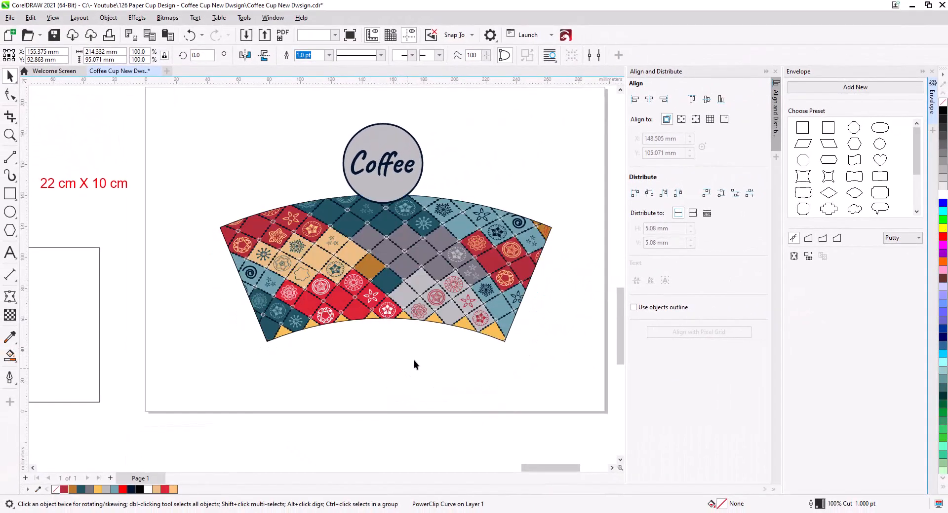
pyautogui.scroll(2, 390, 339)
pyautogui.moveTo(386, 335); pyautogui.dragTo(380, 398)
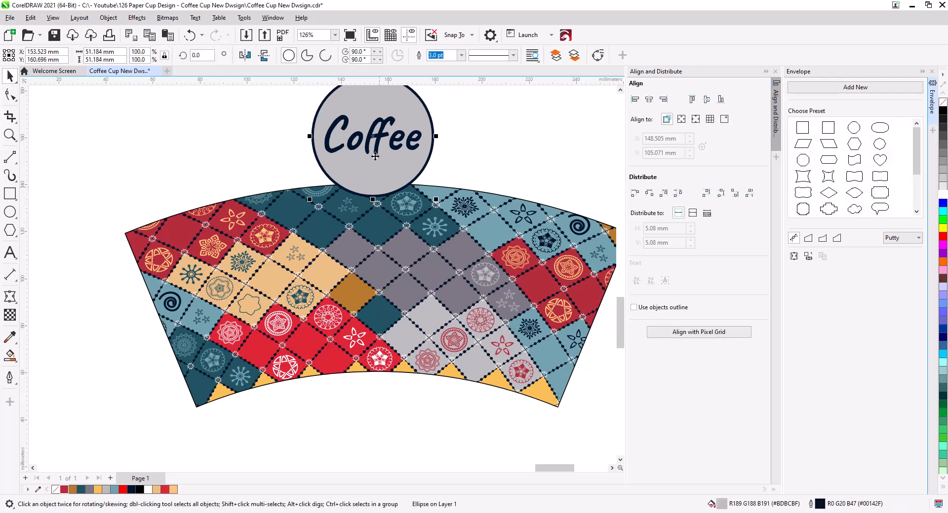
pyautogui.hotkey('ctrl', 'a')
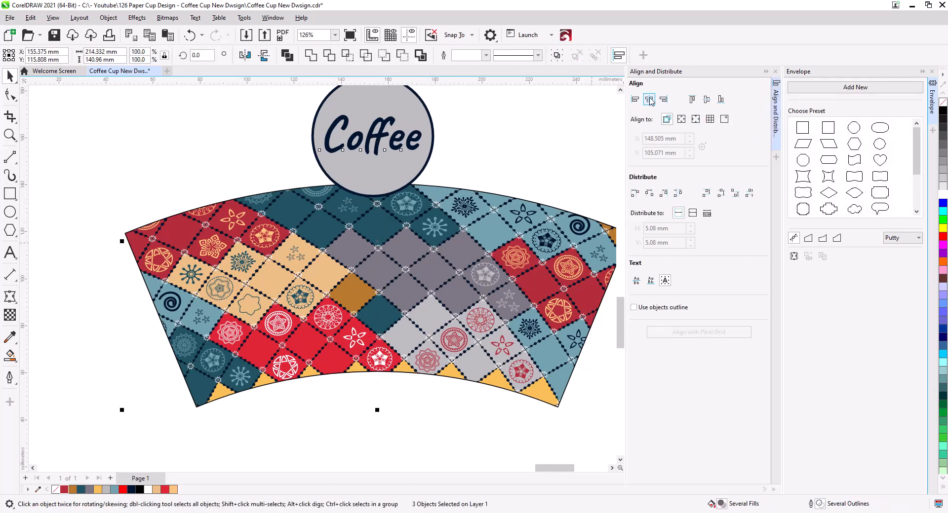
pyautogui.click(706, 101)
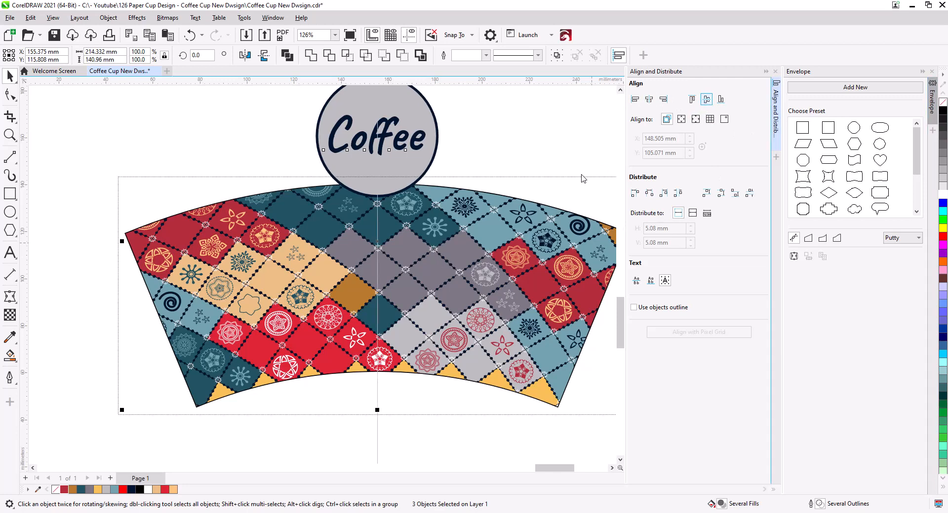
pyautogui.press('e')
pyautogui.press('Escape')
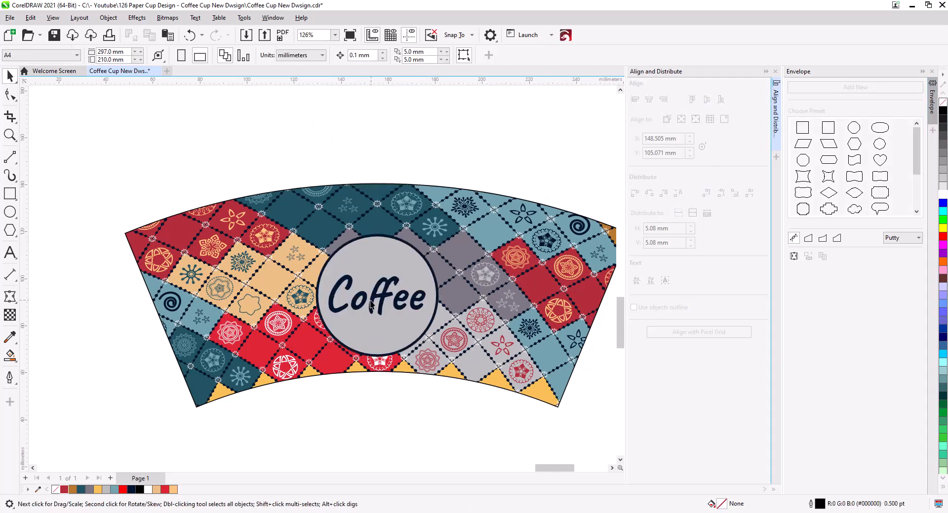
# Raise the Coffee text and its circle together on the wrap to a Y position of about 99.6 mm
pyautogui.click(371, 300)
pyautogui.keyDown('shift'); pyautogui.click(365, 270); pyautogui.keyUp('shift')
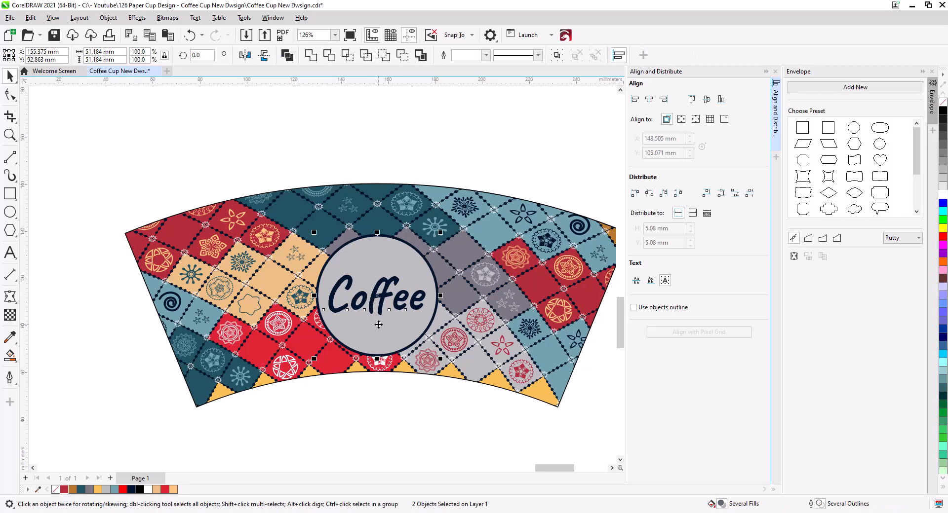
pyautogui.moveTo(378, 324); pyautogui.dragTo(389, 321)
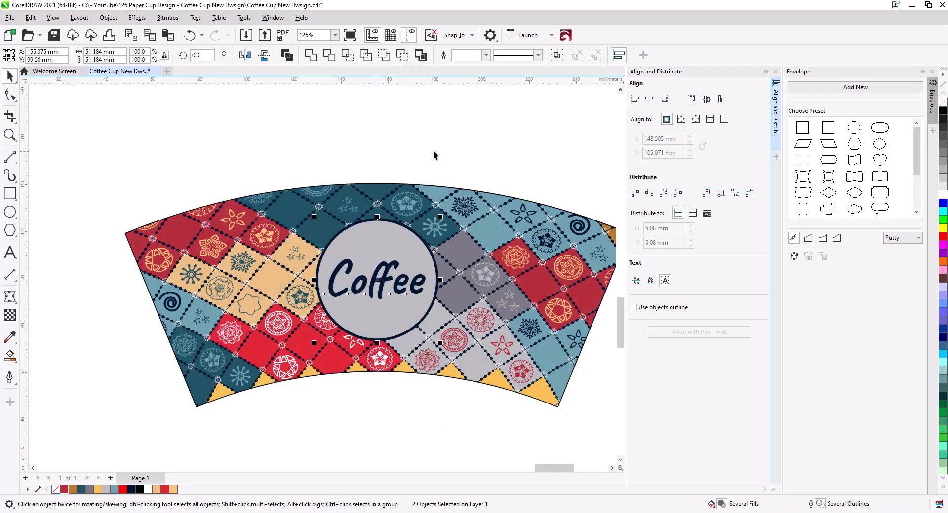
pyautogui.press('Escape')
# Edit the wrap's PowerClip contents and recolour three dark-red diamonds in the upper-left block of the pattern to bright red #DE2535
pyautogui.moveTo(469, 337); pyautogui.dragTo(437, 344)
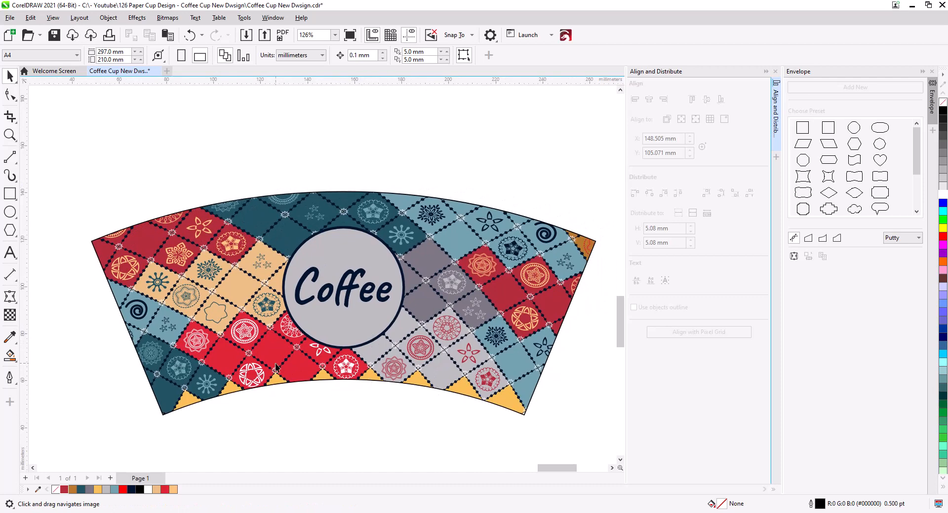
pyautogui.click(218, 318)
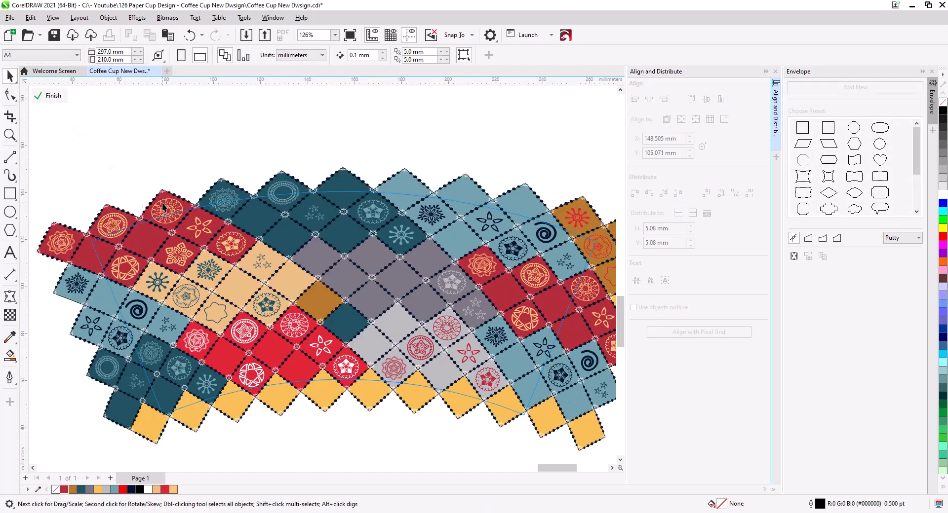
pyautogui.click(165, 209)
pyautogui.scroll(2, 222, 217)
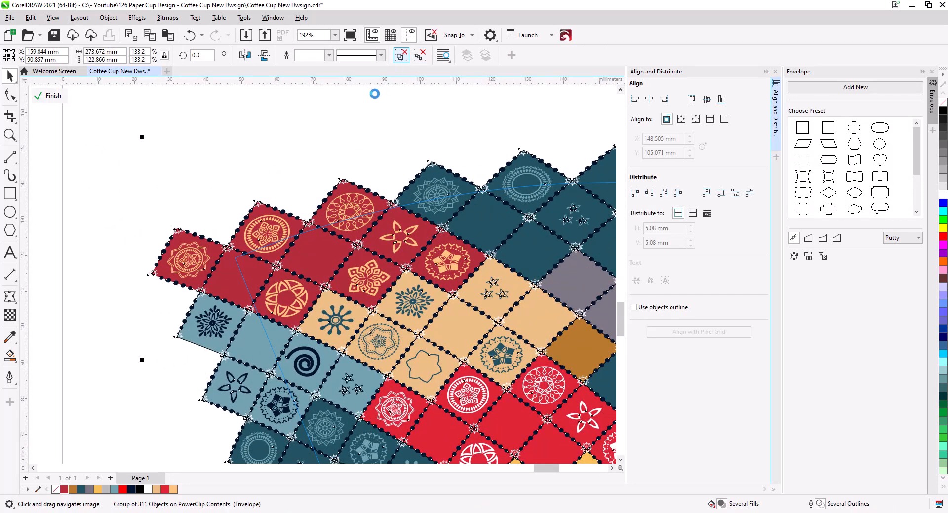
pyautogui.keyDown('ctrl'); pyautogui.click(318, 257); pyautogui.keyUp('ctrl')
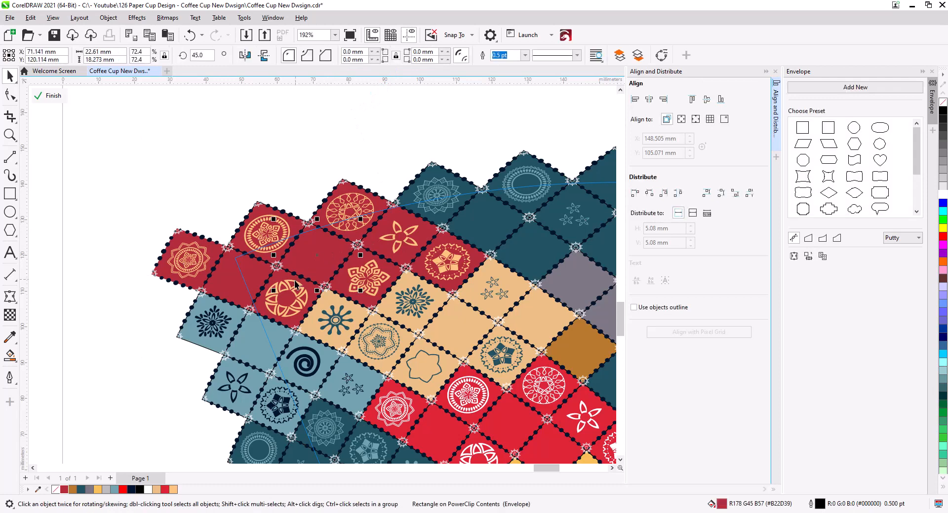
pyautogui.keyDown('ctrl'); pyautogui.keyDown('shift'); pyautogui.click(236, 286); pyautogui.keyUp('shift'); pyautogui.keyUp('ctrl')
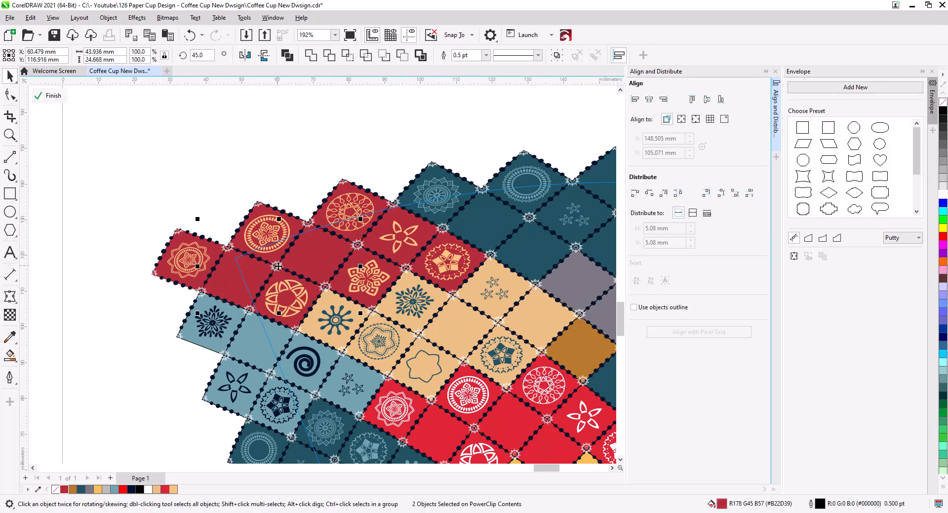
pyautogui.scroll(5, 278, 266)
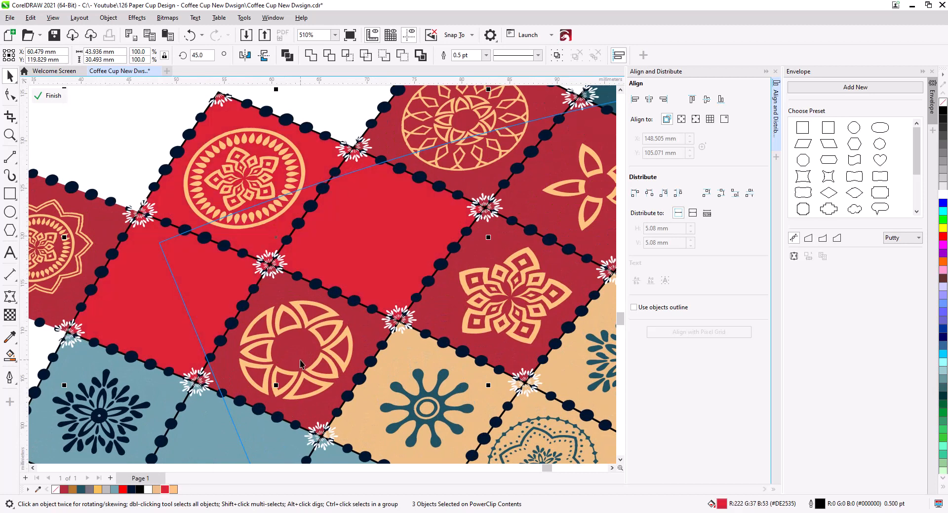
# Recolour the remaining dark-red ornamented diamonds inside the wrap outline's left block to bright red #DE2535
pyautogui.keyDown('ctrl'); pyautogui.click(375, 326); pyautogui.keyUp('ctrl')
pyautogui.keyDown('ctrl'); pyautogui.keyDown('shift'); pyautogui.click(469, 262); pyautogui.keyUp('shift'); pyautogui.keyUp('ctrl')
pyautogui.keyDown('ctrl'); pyautogui.keyDown('shift'); pyautogui.click(526, 204); pyautogui.keyUp('shift'); pyautogui.keyUp('ctrl')
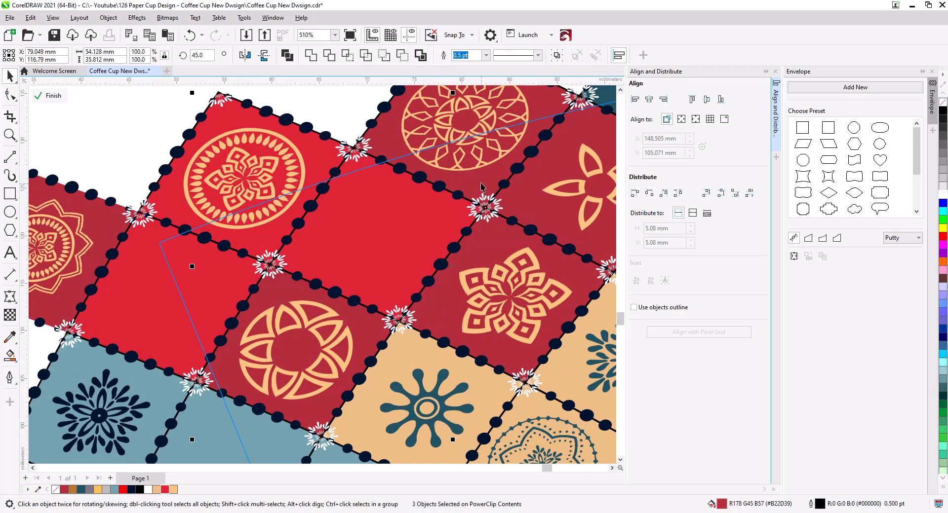
pyautogui.keyDown('ctrl'); pyautogui.keyDown('shift'); pyautogui.click(454, 170); pyautogui.keyUp('shift'); pyautogui.keyUp('ctrl')
pyautogui.moveTo(605, 391); pyautogui.dragTo(261, 359)
pyautogui.keyDown('ctrl'); pyautogui.click(299, 245); pyautogui.keyUp('ctrl')
pyautogui.scroll(-2, 395, 333)
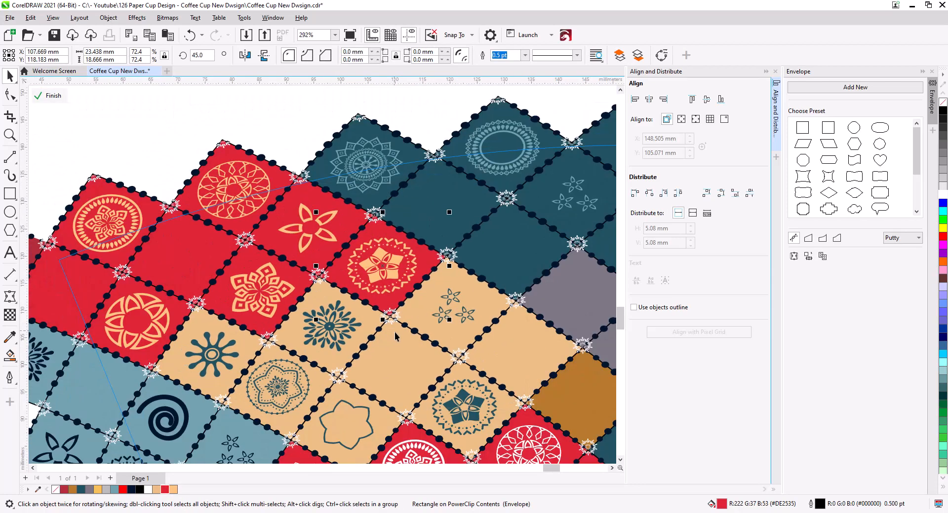
# Recolour the nine dark-red diamonds in the pattern's right-hand block to bright red #DE2535
pyautogui.moveTo(394, 332); pyautogui.dragTo(54, 139)
pyautogui.moveTo(564, 194); pyautogui.dragTo(335, 296)
pyautogui.scroll(1, 334, 296)
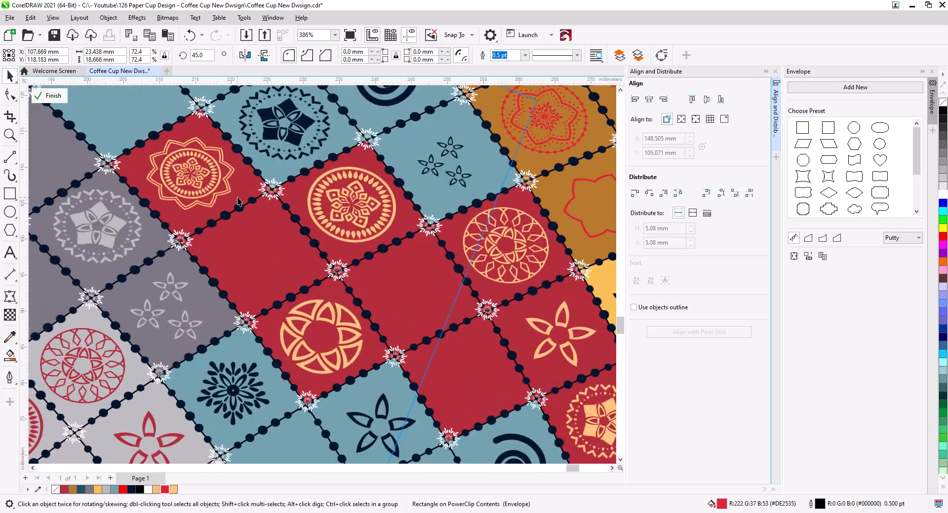
pyautogui.keyDown('ctrl'); pyautogui.click(237, 182); pyautogui.keyUp('ctrl')
pyautogui.keyDown('ctrl'); pyautogui.keyDown('shift'); pyautogui.click(255, 255); pyautogui.keyUp('shift'); pyautogui.keyUp('ctrl')
pyautogui.keyDown('ctrl'); pyautogui.keyDown('shift'); pyautogui.click(299, 193); pyautogui.keyUp('shift'); pyautogui.keyUp('ctrl')
pyautogui.keyDown('ctrl'); pyautogui.keyDown('shift'); pyautogui.click(394, 286); pyautogui.keyUp('shift'); pyautogui.keyUp('ctrl')
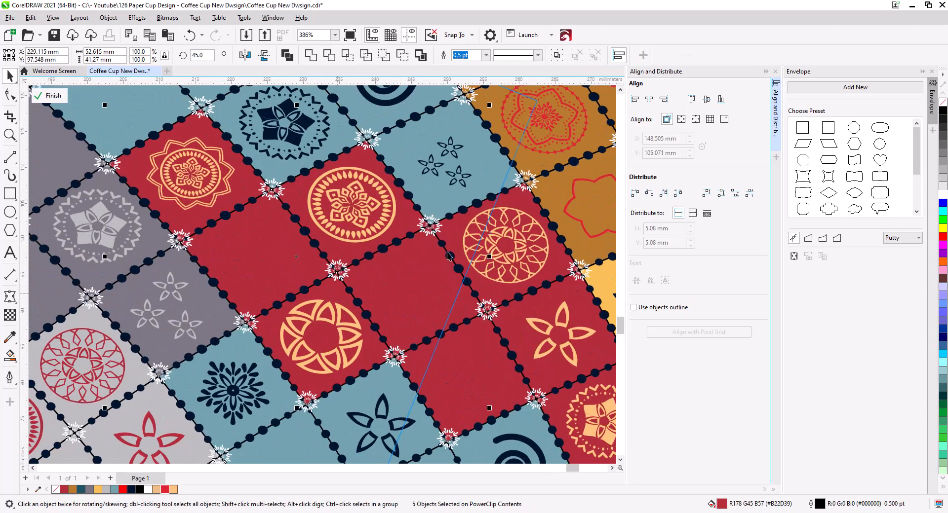
pyautogui.keyDown('ctrl'); pyautogui.keyDown('shift'); pyautogui.click(451, 235); pyautogui.keyUp('shift'); pyautogui.keyUp('ctrl')
pyautogui.keyDown('ctrl'); pyautogui.keyDown('shift'); pyautogui.click(468, 358); pyautogui.keyUp('shift'); pyautogui.keyUp('ctrl')
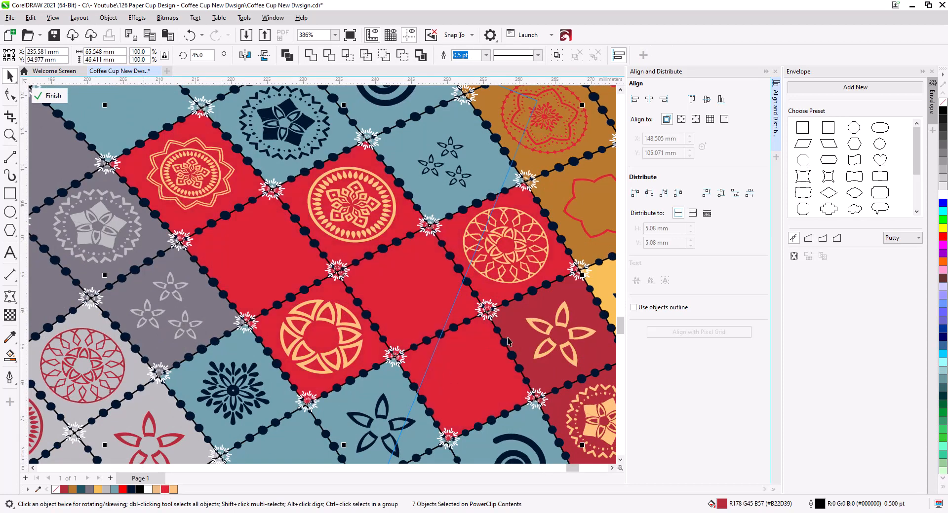
pyautogui.click(519, 329)
pyautogui.keyDown('shift'); pyautogui.click(561, 413); pyautogui.keyUp('shift')
pyautogui.click(165, 489)
# Finish editing the PowerClip contents and deselect the recoloured wrap
pyautogui.scroll(-3, 399, 358)
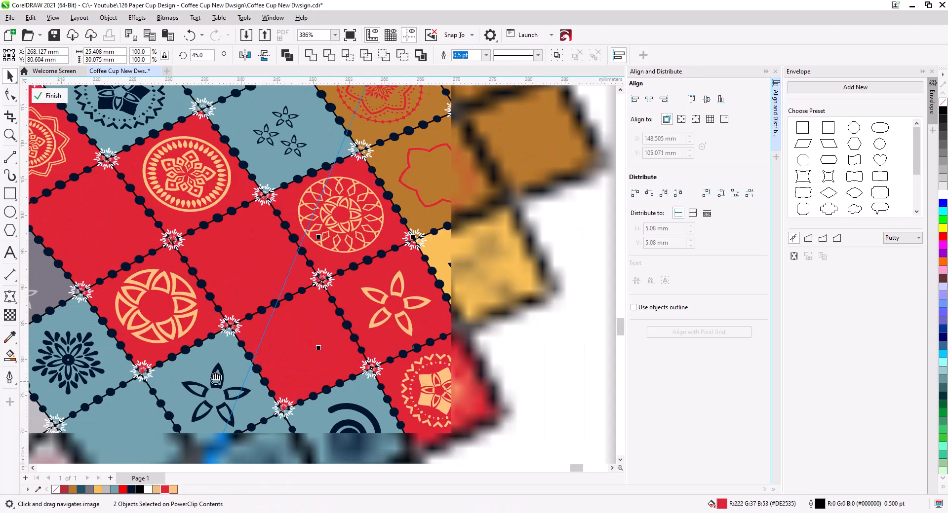
pyautogui.scroll(-2, 399, 358)
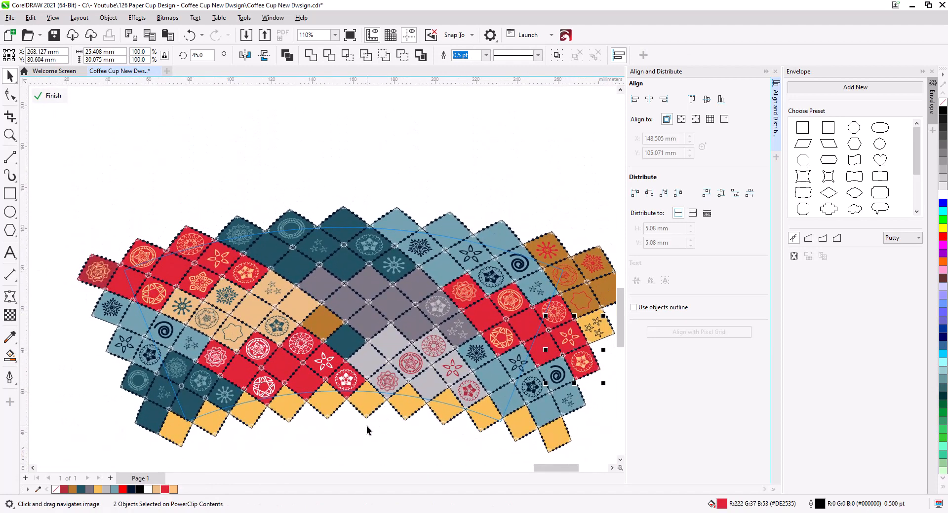
pyautogui.scroll(1, 366, 426)
pyautogui.moveTo(381, 436); pyautogui.dragTo(371, 435)
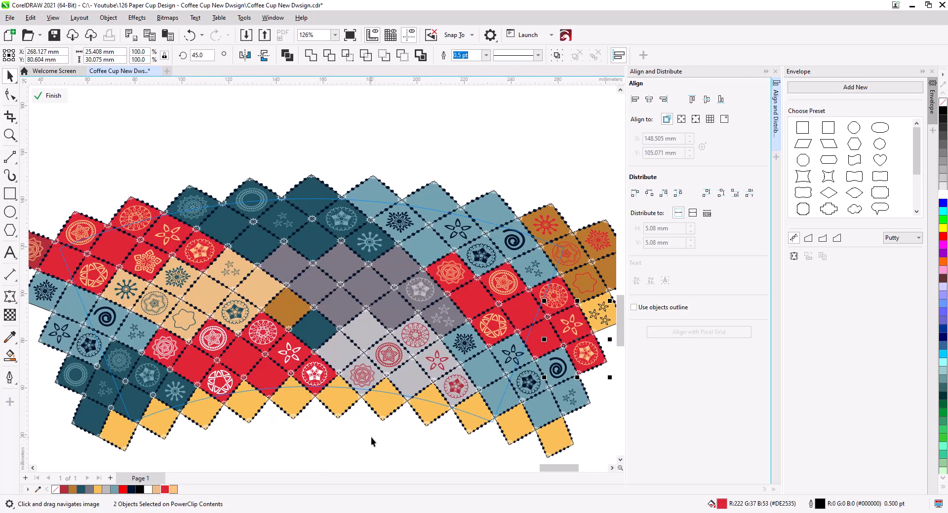
pyautogui.click(348, 437)
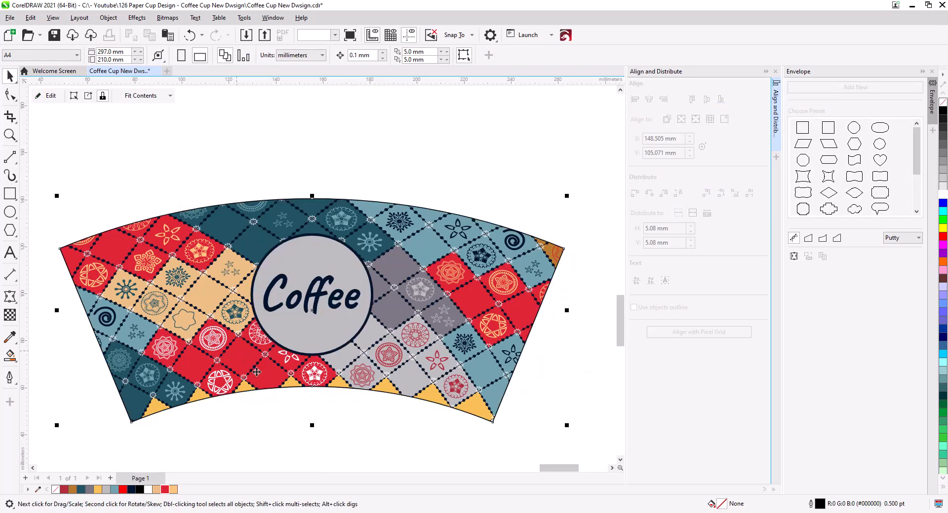
pyautogui.click(295, 435)
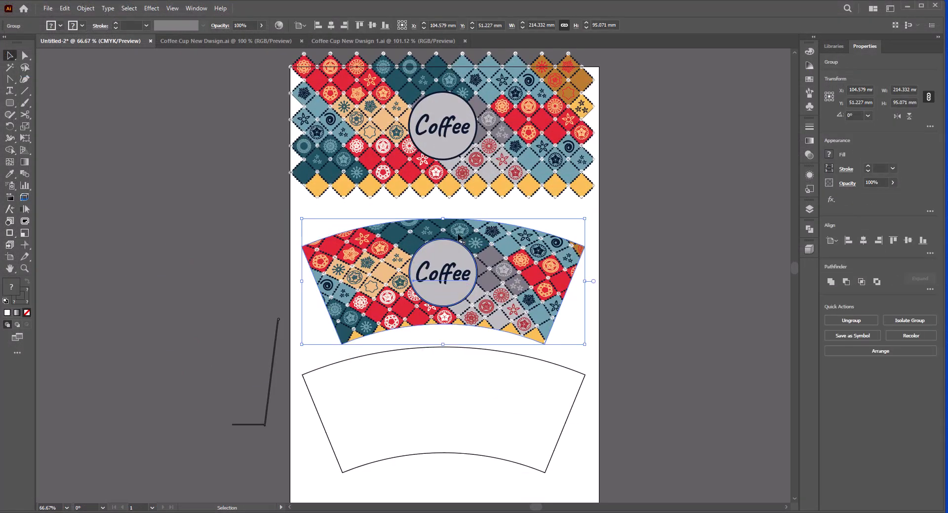
# In Illustrator, move the curved Coffee wrap down onto the empty cup outline and show it in the Esko Studio 3D preview
pyautogui.moveTo(459, 238); pyautogui.dragTo(457, 365)
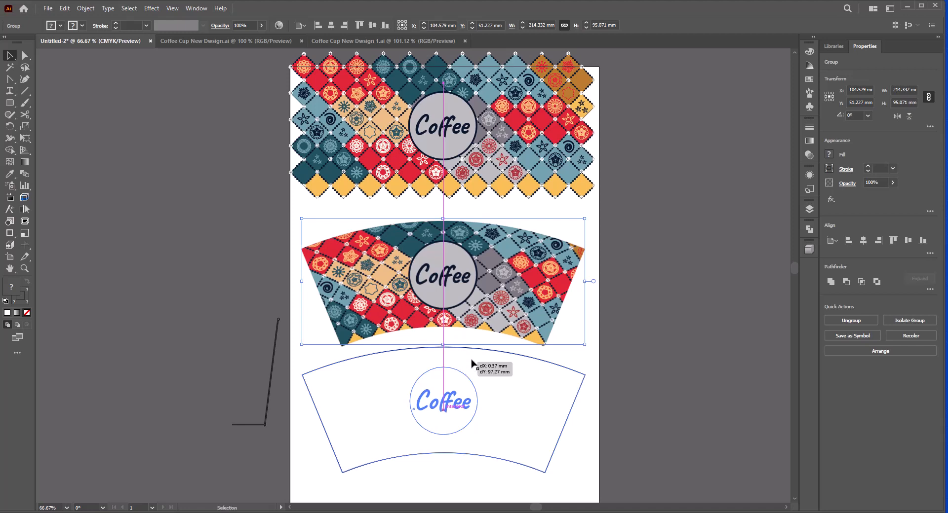
pyautogui.moveTo(471, 364); pyautogui.dragTo(472, 364)
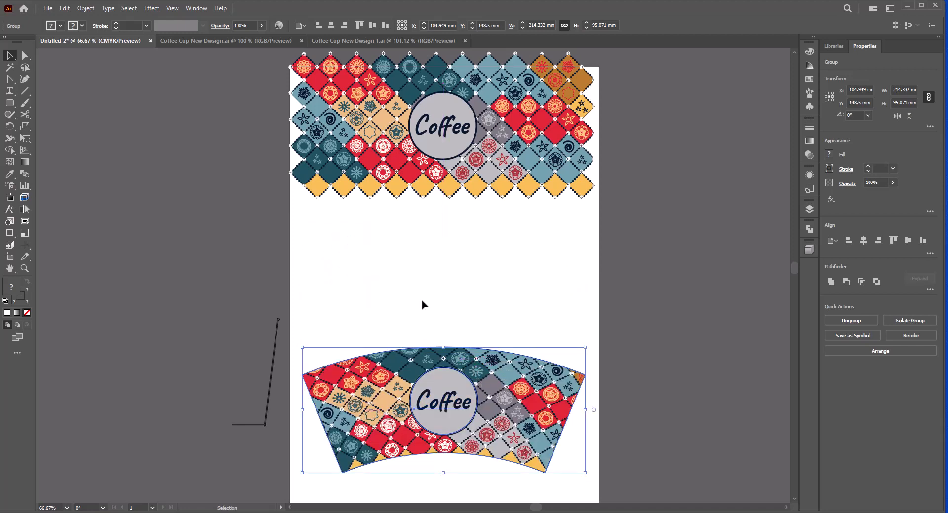
pyautogui.click(196, 8)
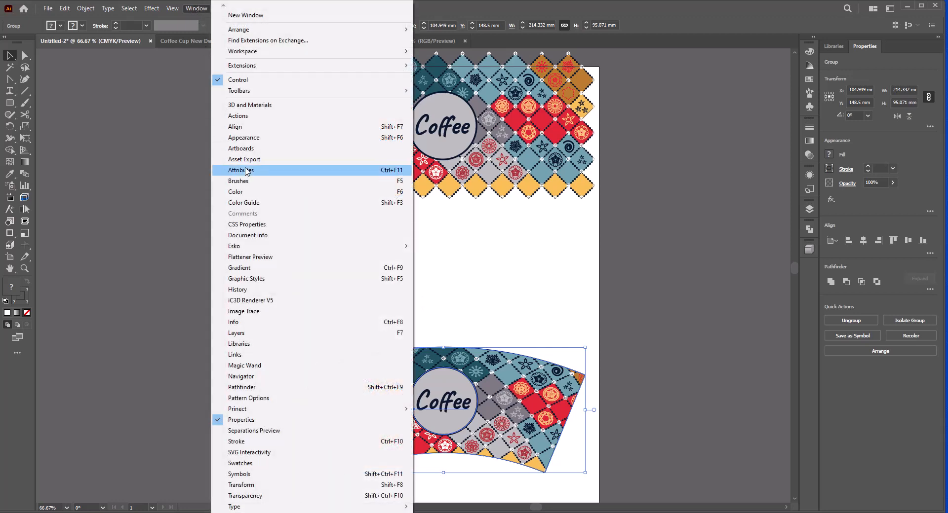
pyautogui.moveTo(270, 251)
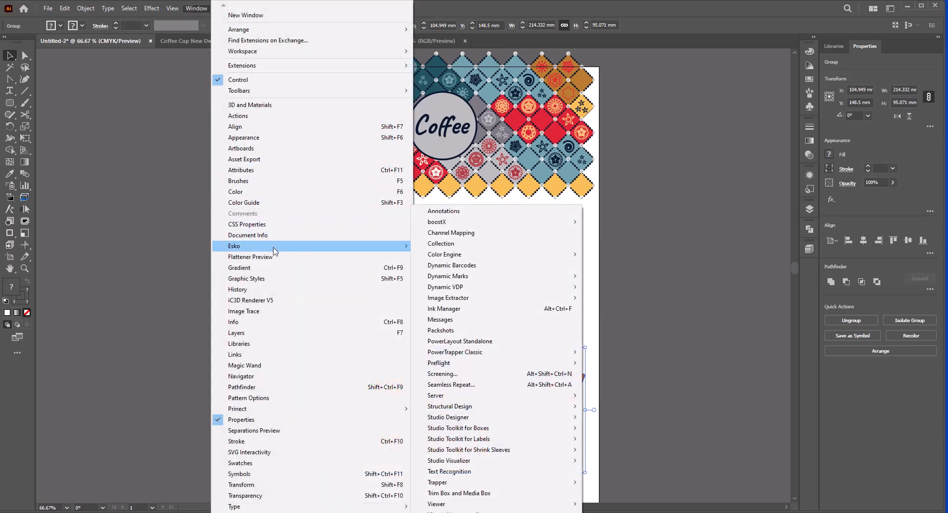
pyautogui.moveTo(565, 442)
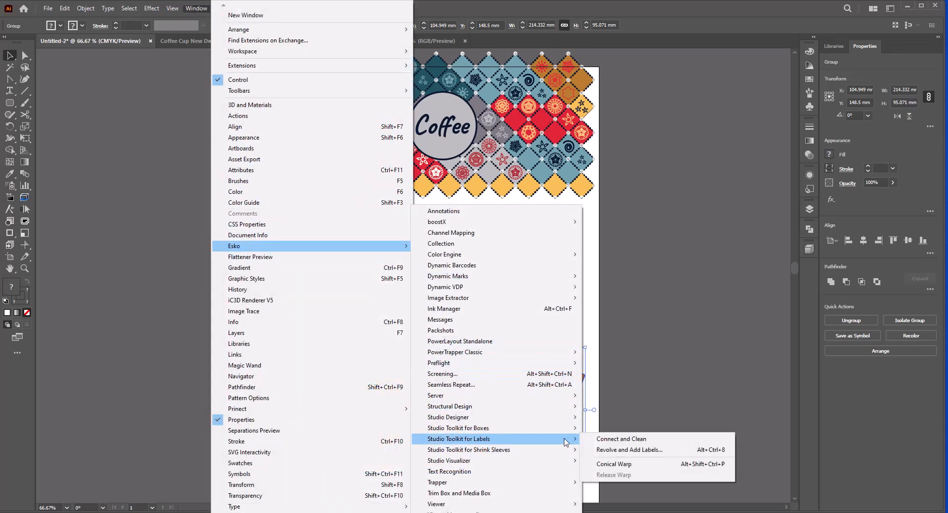
pyautogui.moveTo(523, 419)
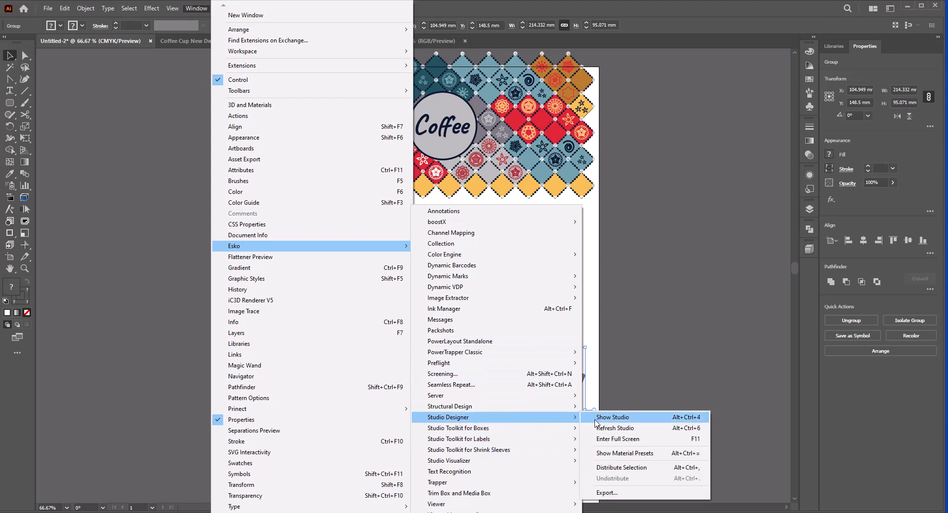
pyautogui.click(612, 418)
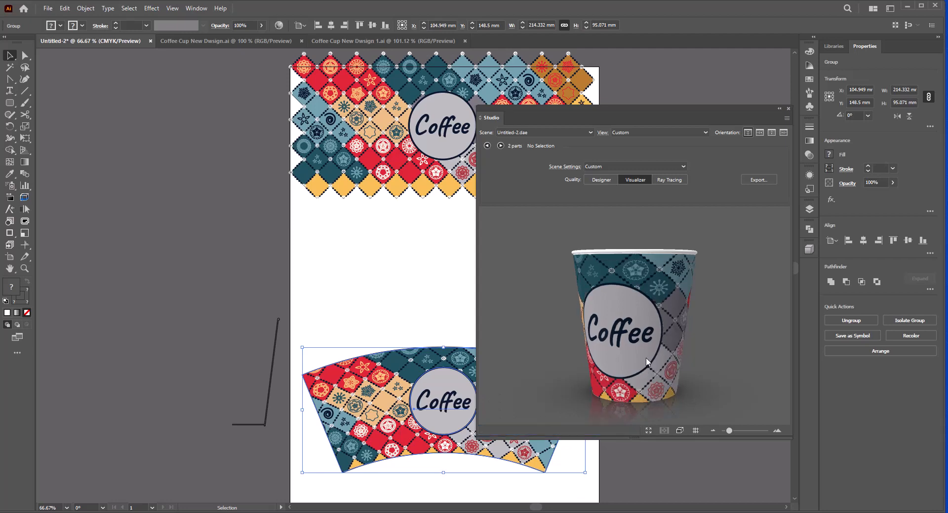
# Enlarge the Studio preview and rotate the 3D cup to examine the wrap artwork from the side and front
pyautogui.moveTo(646, 358); pyautogui.dragTo(571, 324)
pyautogui.moveTo(629, 328); pyautogui.dragTo(620, 329)
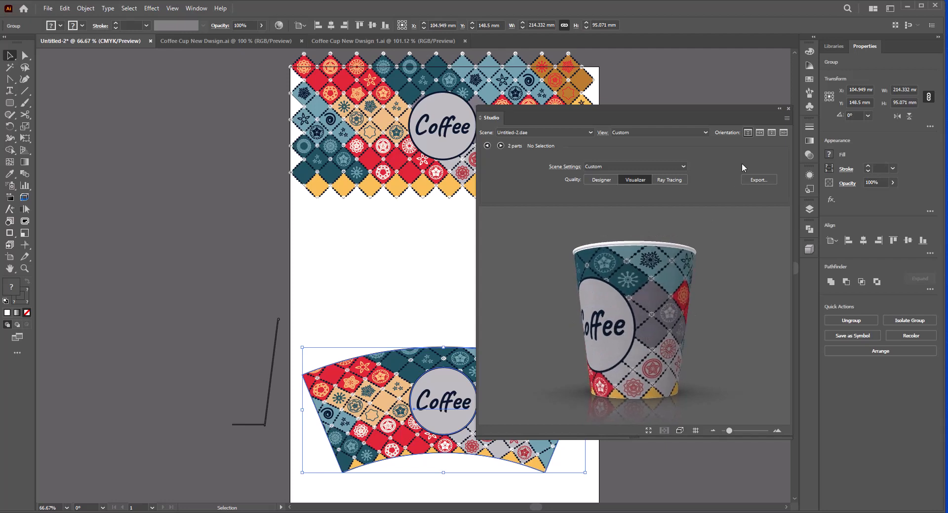
pyautogui.moveTo(737, 109); pyautogui.dragTo(732, 75)
pyautogui.moveTo(472, 404); pyautogui.dragTo(344, 503)
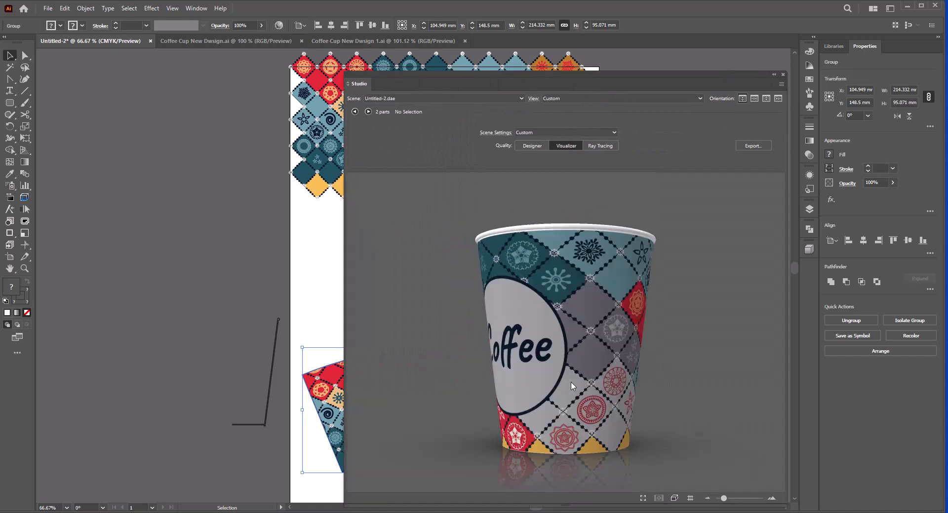
pyautogui.moveTo(585, 349); pyautogui.dragTo(490, 375)
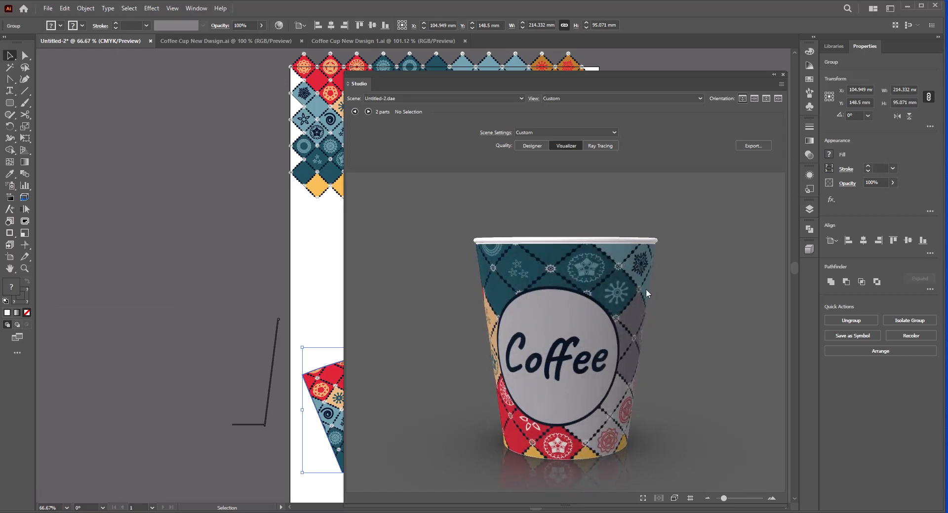
# Collapse the Studio preview and move the curved Coffee wrap off the artboard to its left, leaving the cup outline empty
pyautogui.click(774, 75)
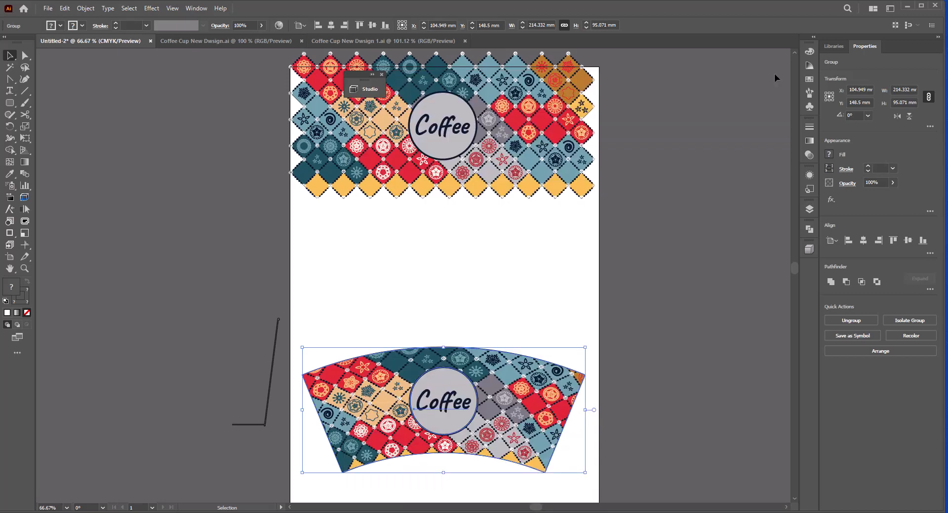
pyautogui.moveTo(510, 386); pyautogui.dragTo(161, 225)
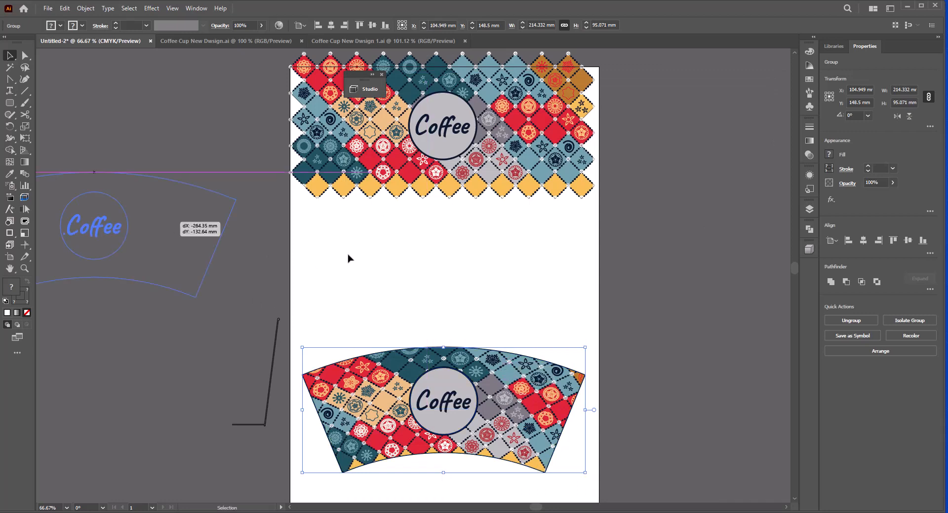
pyautogui.moveTo(390, 226); pyautogui.dragTo(390, 227)
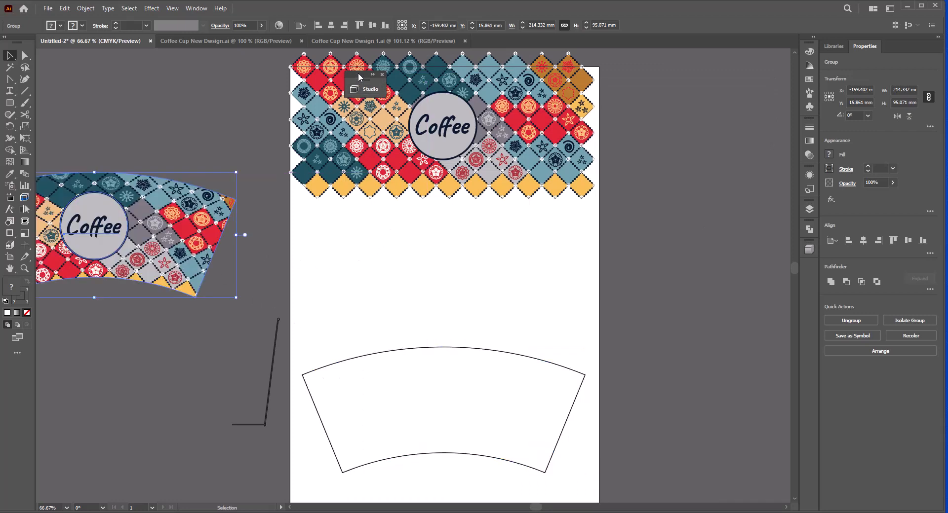
# Select the flat diamond pattern with its Coffee badge and move it down to just above the empty cup outline
pyautogui.click(490, 120)
pyautogui.moveTo(513, 221); pyautogui.dragTo(513, 270)
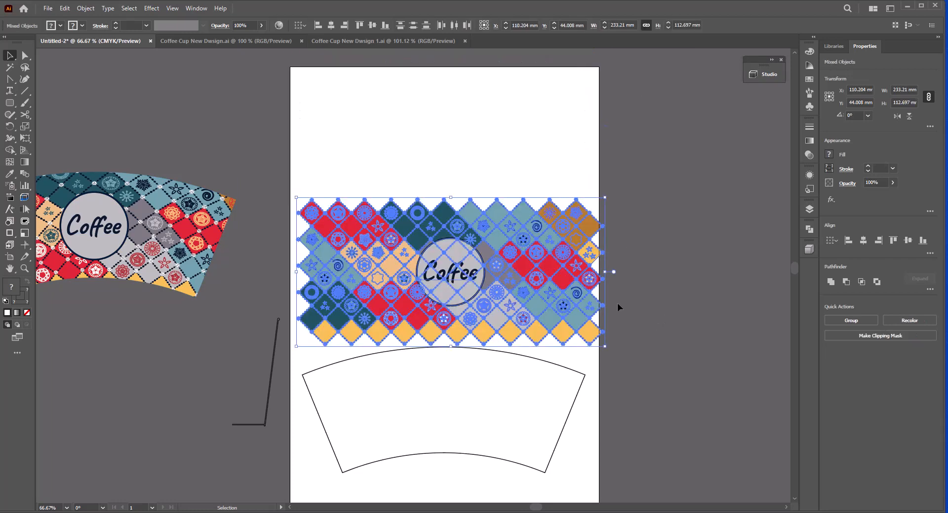
pyautogui.scroll(1, 484, 342)
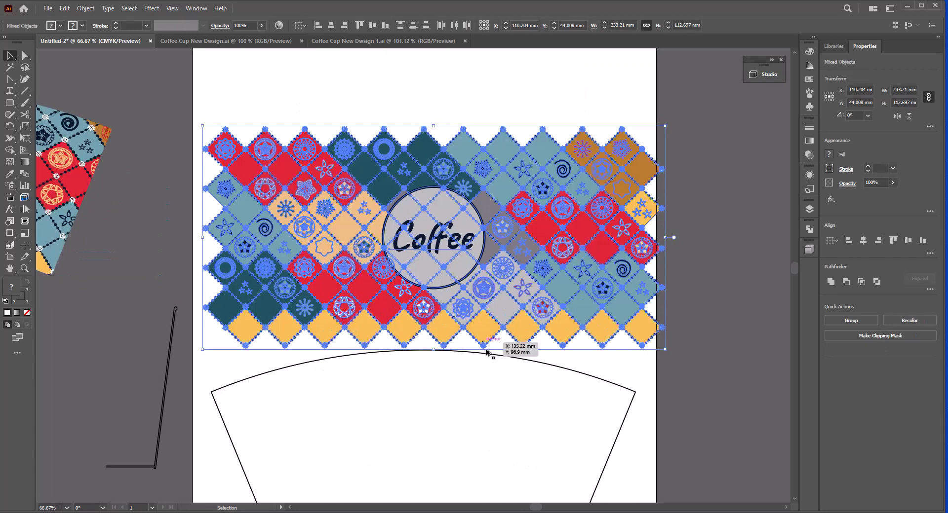
pyautogui.scroll(2, 503, 356)
pyautogui.moveTo(502, 355); pyautogui.dragTo(510, 309)
pyautogui.scroll(-1, 511, 311)
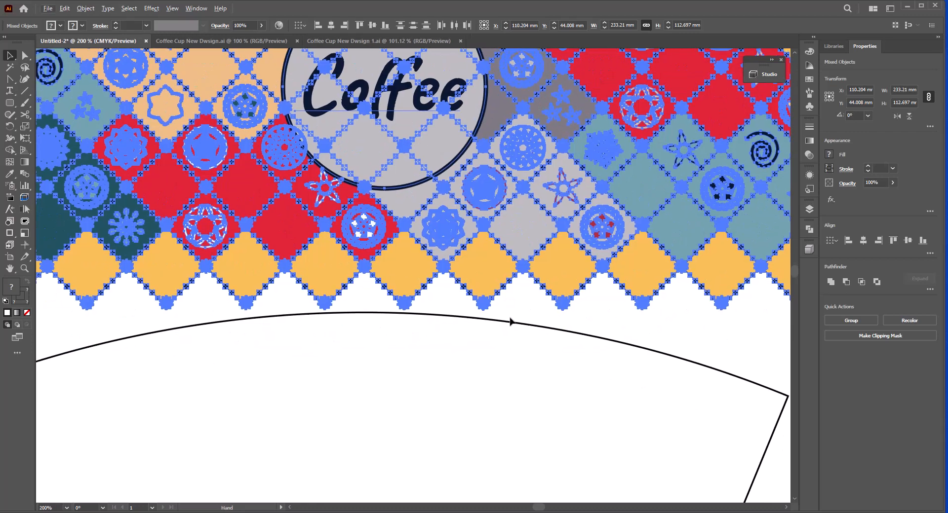
pyautogui.scroll(-3, 509, 328)
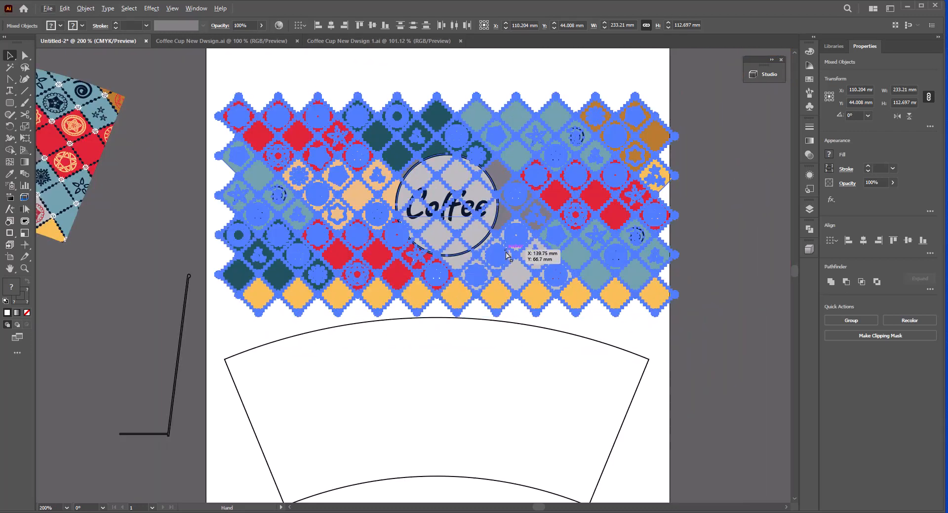
# Group the flat pattern with its Coffee badge and move the group about 100.6 mm down over the cup outline
pyautogui.hotkey('ctrl', 'g')
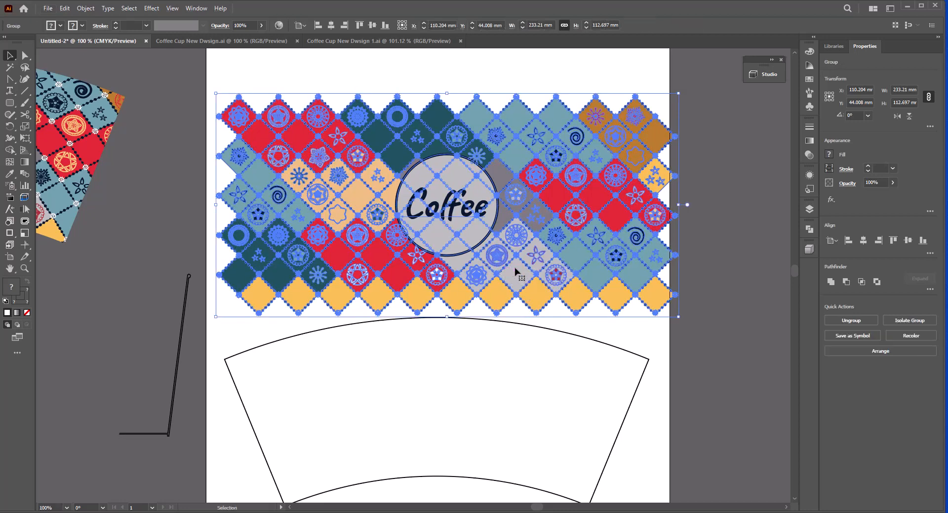
pyautogui.moveTo(516, 271); pyautogui.dragTo(513, 477)
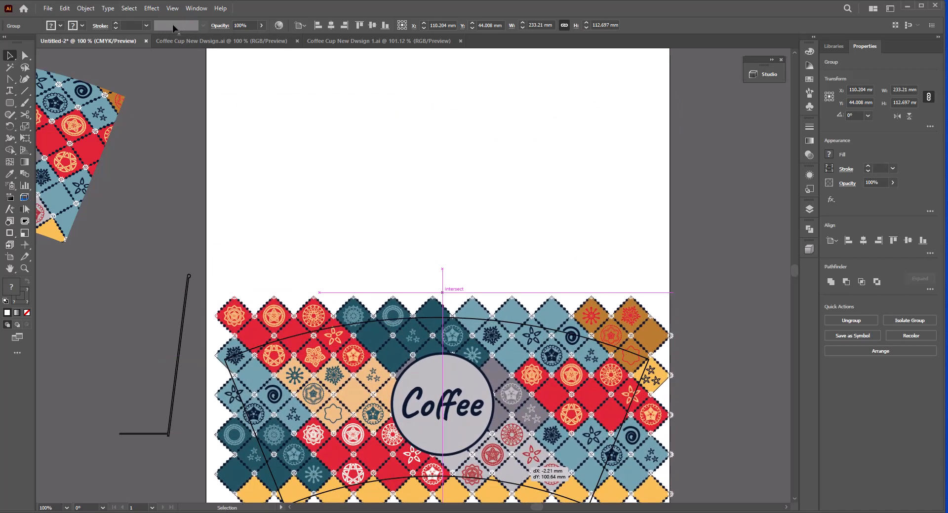
# Warp the grouped diamond pattern and Coffee badge into a curved envelope for the cup using the Esko Studio Toolkit
pyautogui.click(196, 9)
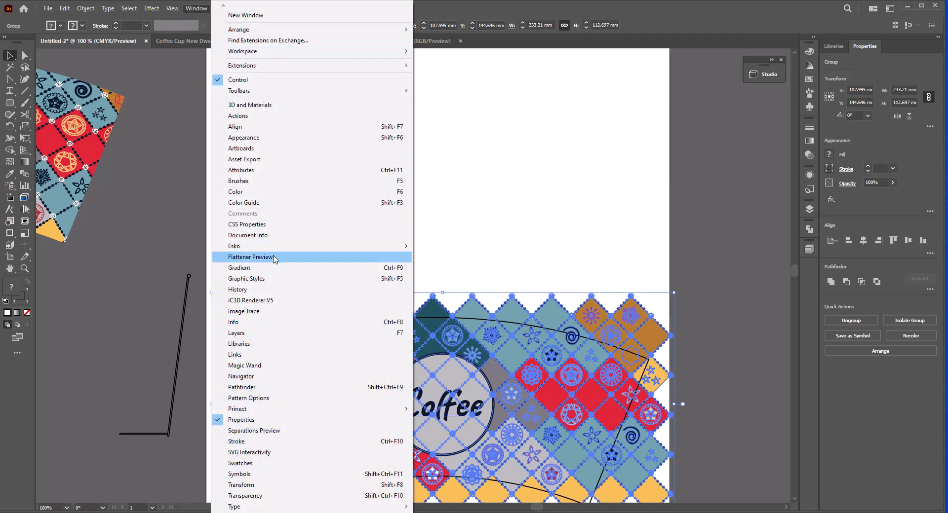
pyautogui.moveTo(275, 246)
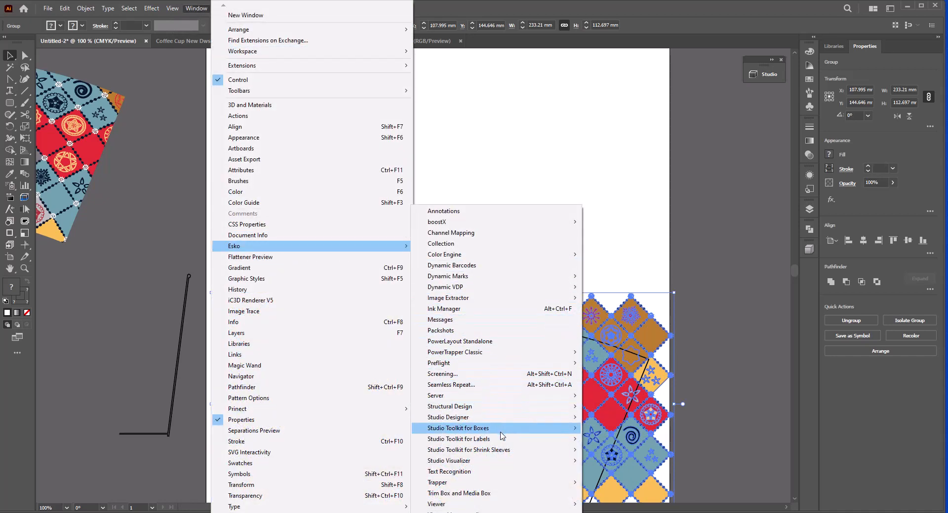
pyautogui.moveTo(501, 436)
pyautogui.click(630, 465)
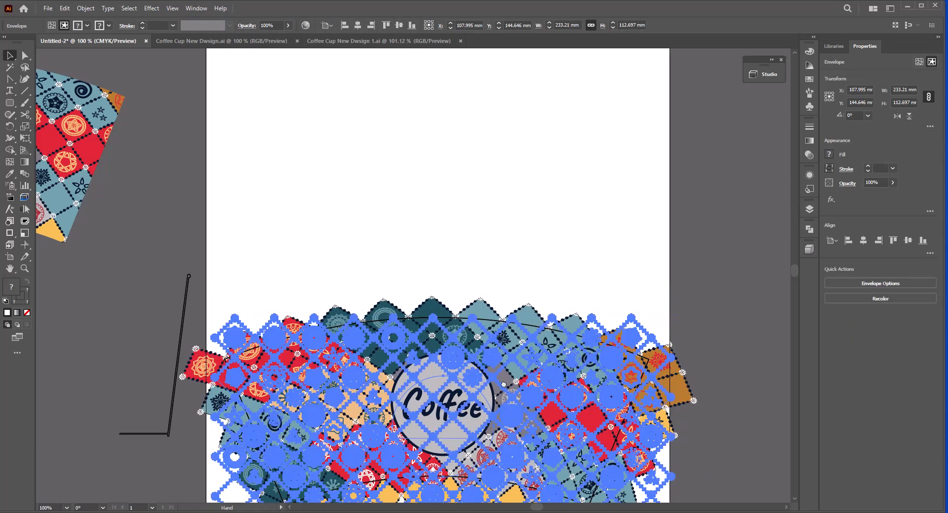
# Move the curved Coffee wrap slightly up so it covers the whole cup outline, and deselect it
pyautogui.moveTo(509, 441); pyautogui.dragTo(501, 338)
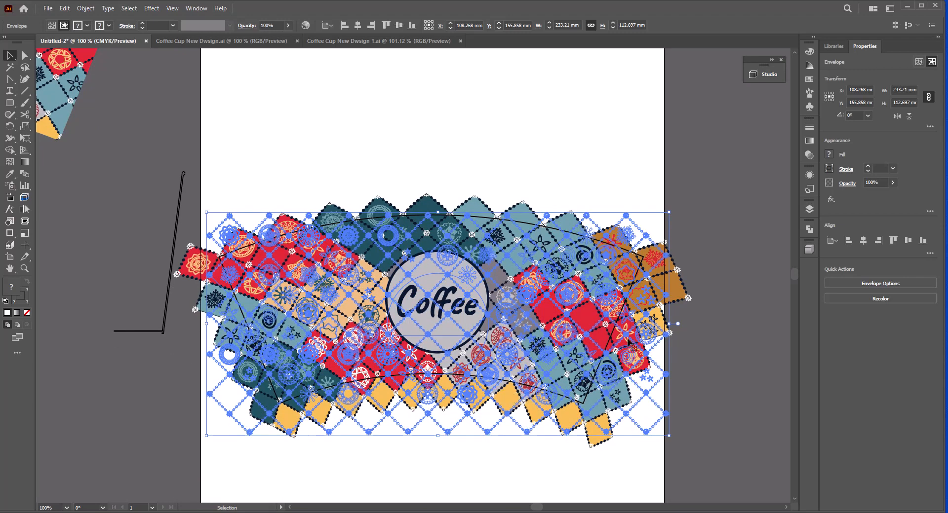
pyautogui.moveTo(473, 209); pyautogui.dragTo(477, 253)
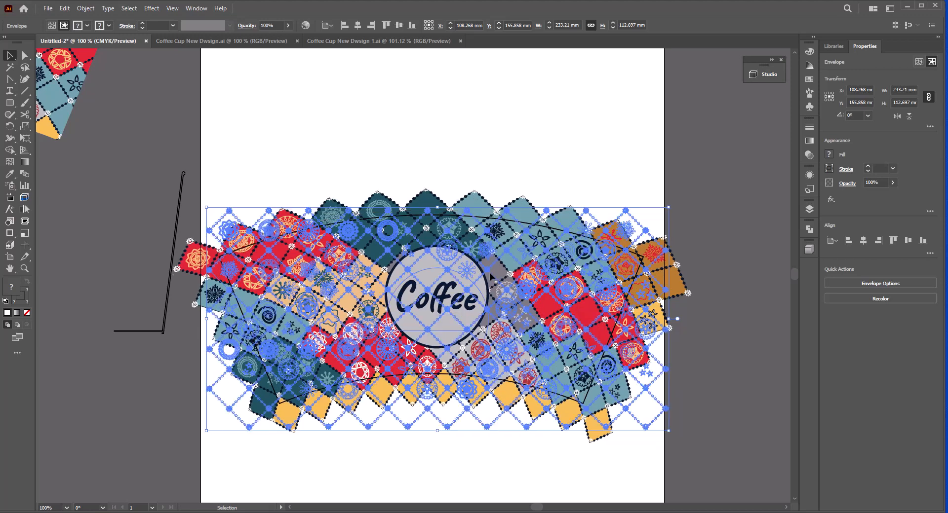
pyautogui.moveTo(564, 428); pyautogui.dragTo(566, 422)
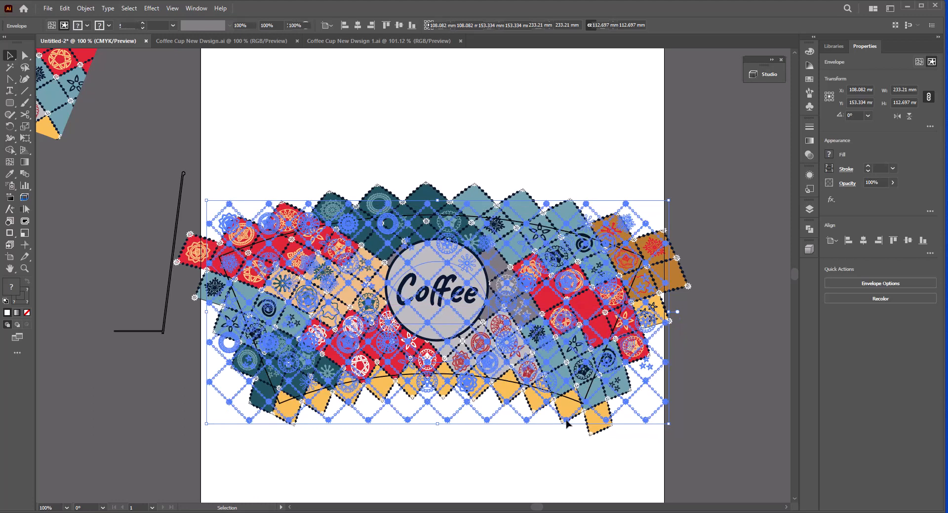
pyautogui.click(567, 438)
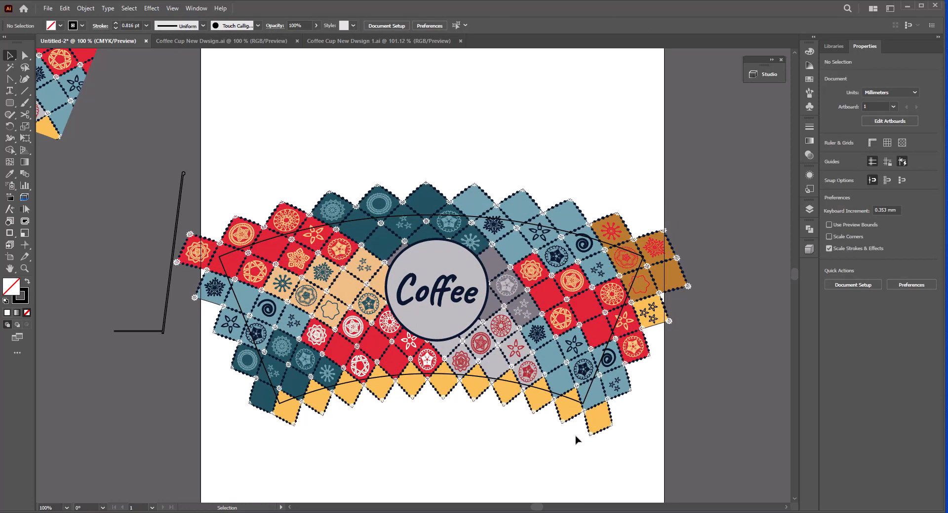
# Open the Studio preview and rotate the 3D cup to examine the warped Coffee badge and surrounding pattern
pyautogui.click(754, 75)
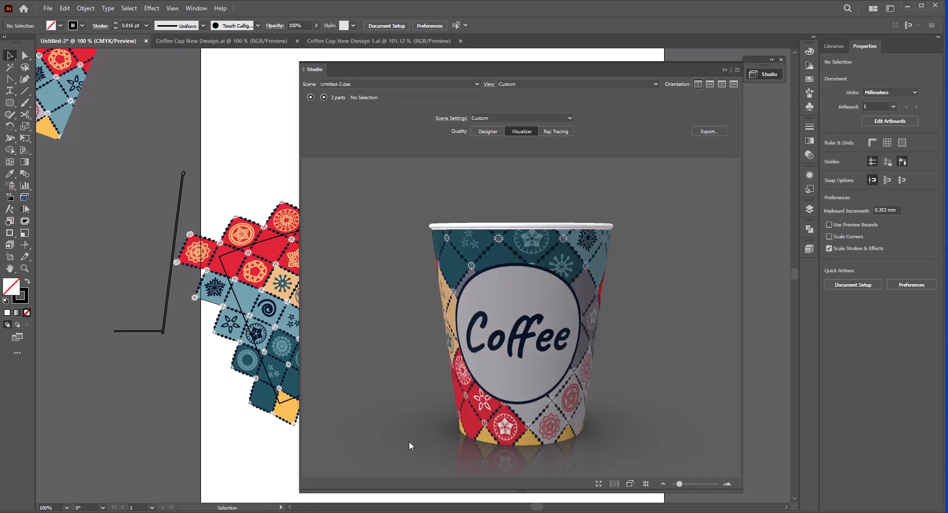
pyautogui.moveTo(469, 400); pyautogui.dragTo(590, 386)
pyautogui.moveTo(518, 373); pyautogui.dragTo(468, 369)
pyautogui.moveTo(554, 383); pyautogui.dragTo(491, 380)
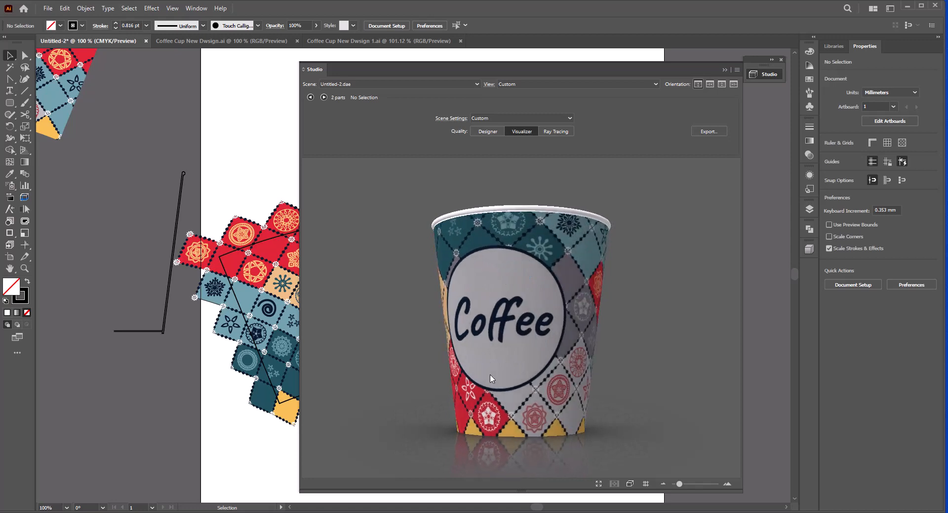
pyautogui.moveTo(550, 383); pyautogui.dragTo(599, 398)
pyautogui.moveTo(533, 394); pyautogui.dragTo(503, 401)
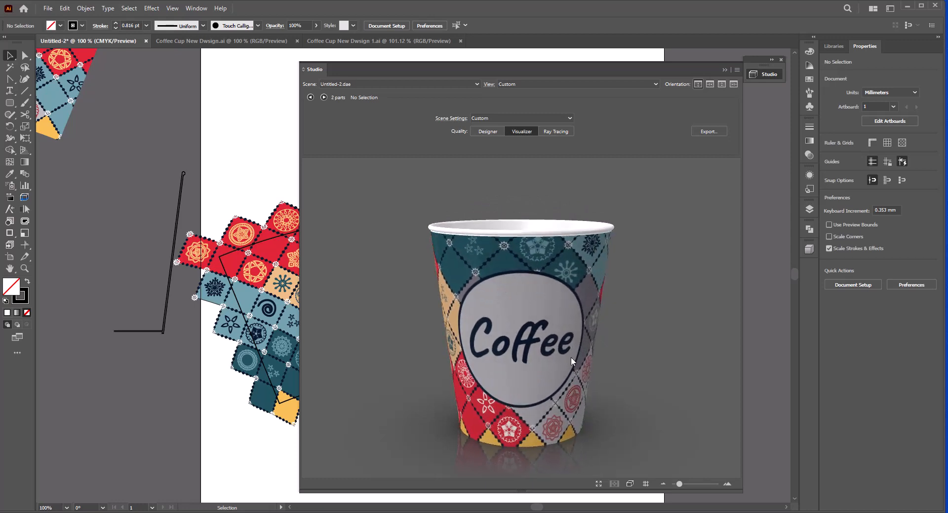